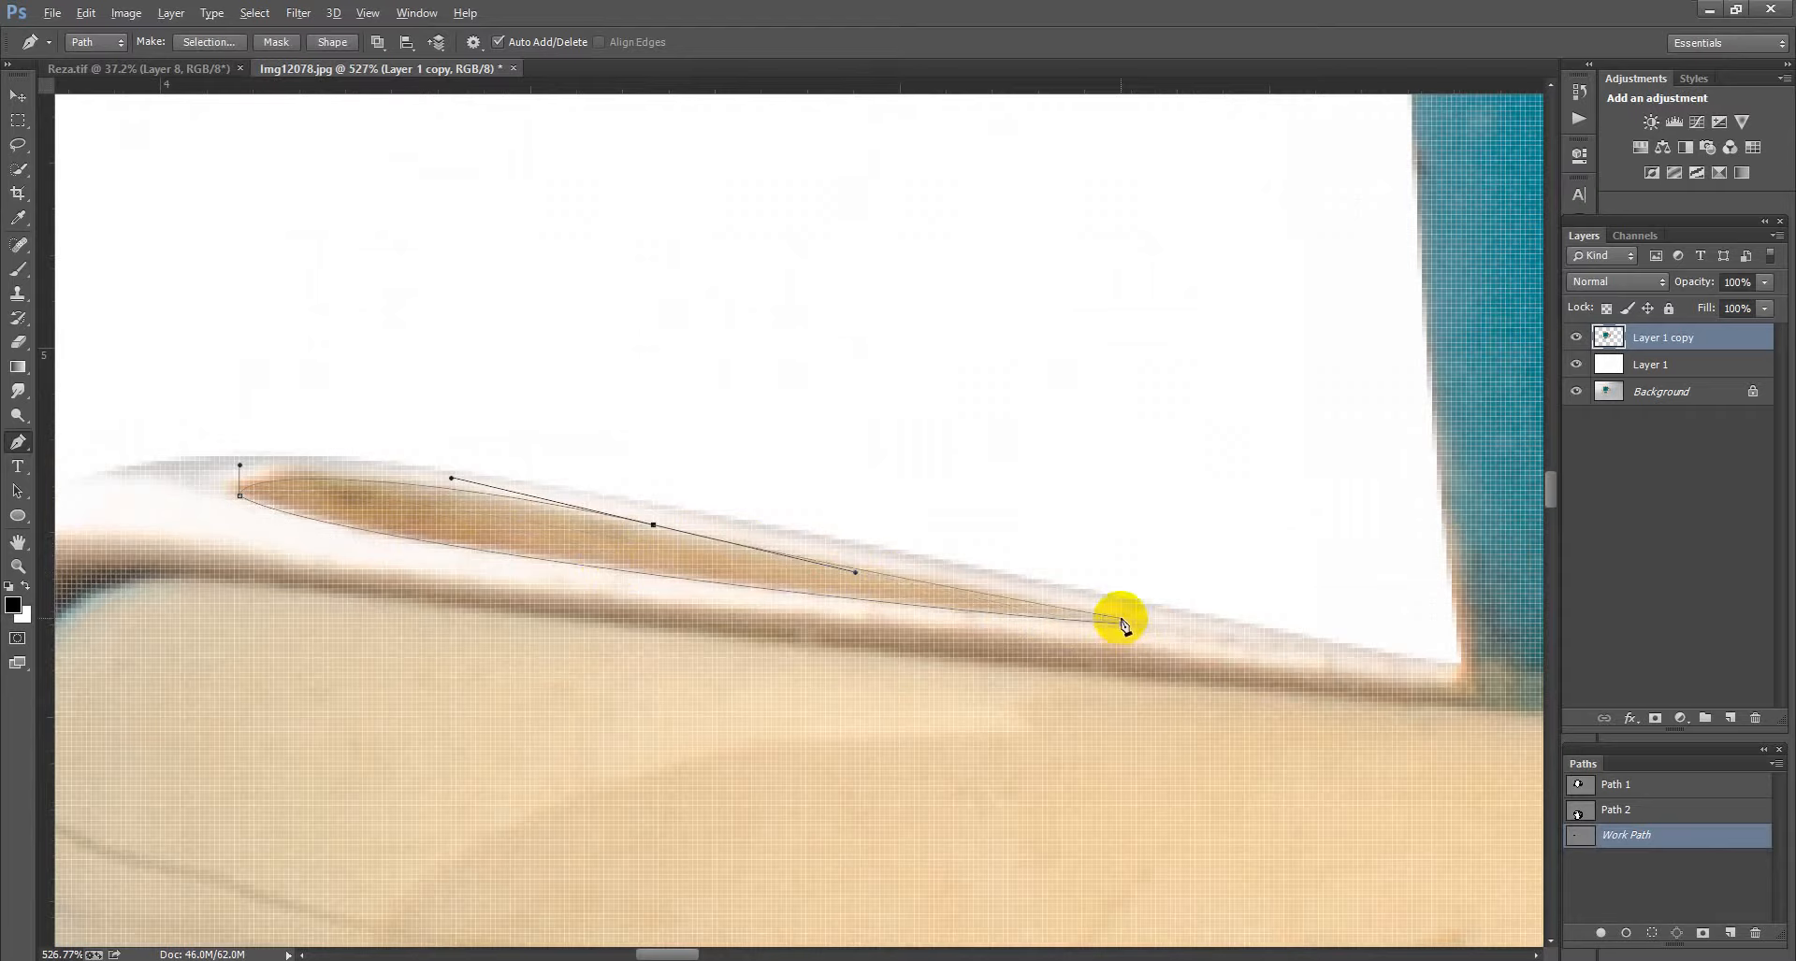
Step: Extend the pen path down the stone's edge beside the inner band to the tip of the front gold band
scroll(1122, 624, "down", 5)
left_click_drag(1391, 619, 402, 561)
left_click_drag(1363, 646, 200, 565)
scroll(609, 505, "up", 4)
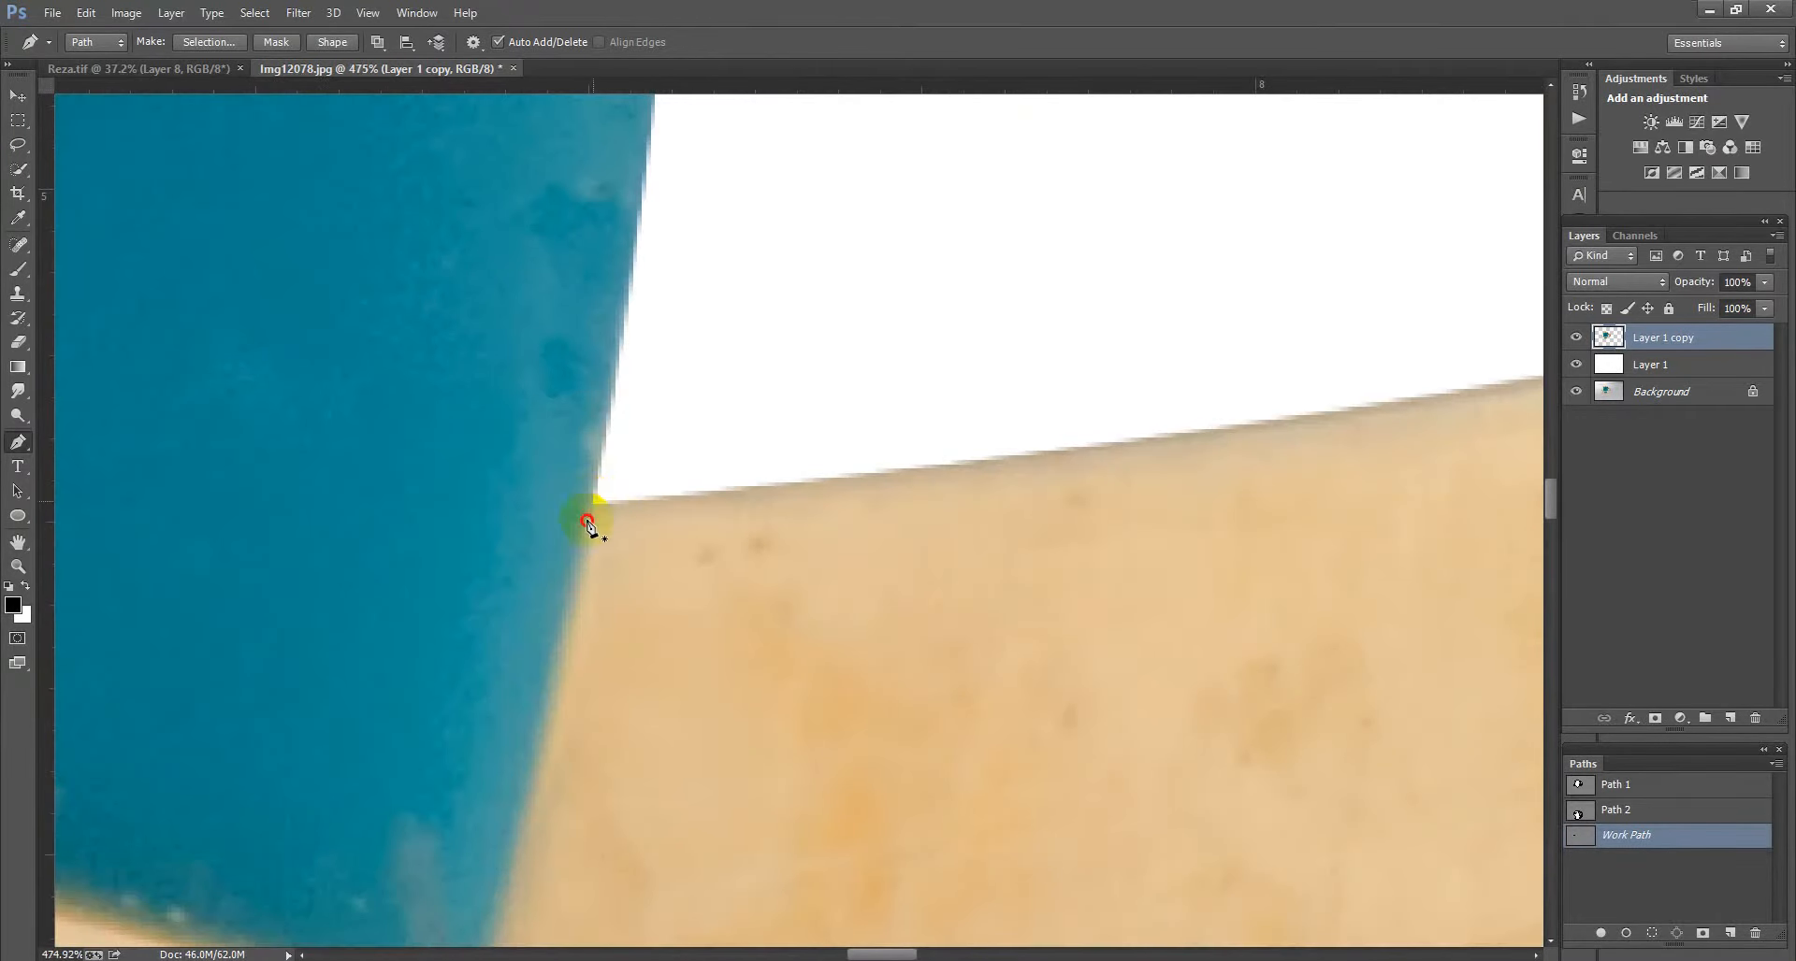
left_click_drag(561, 693, 840, 484)
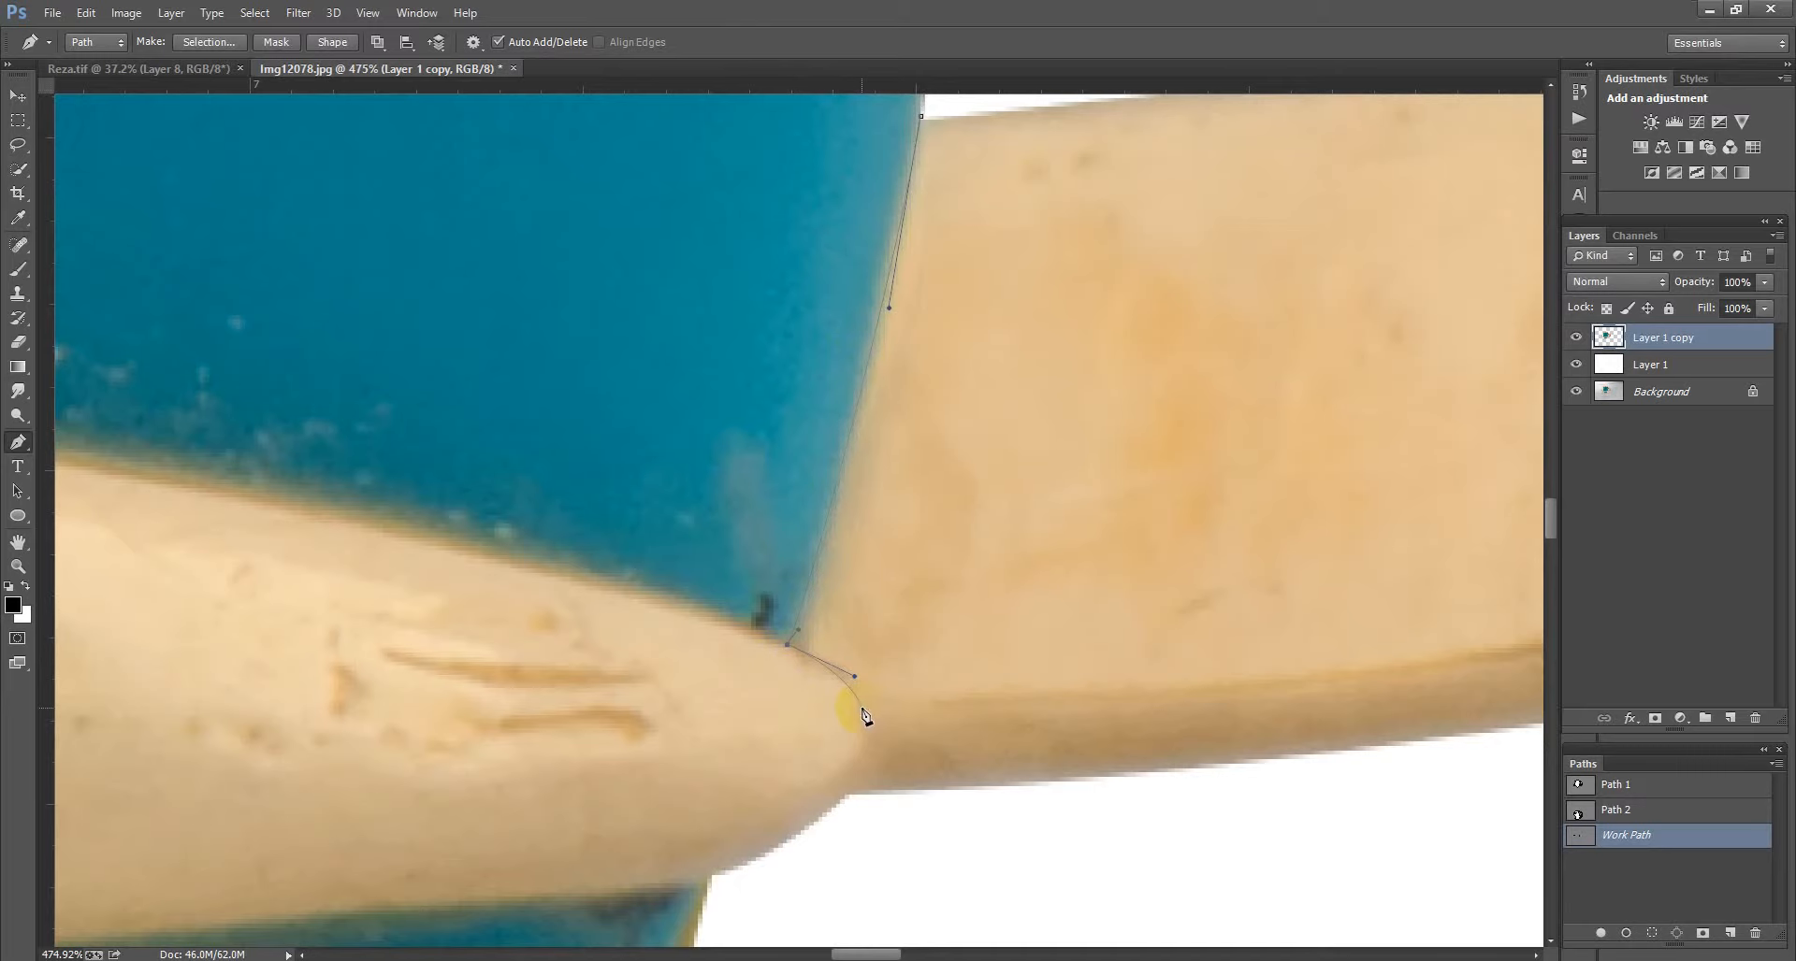
scroll(1264, 706, "down", 4)
Step: Trace the inner band's lower edge and its rounded far end with curved pen segments
left_click_drag(1223, 654, 662, 610)
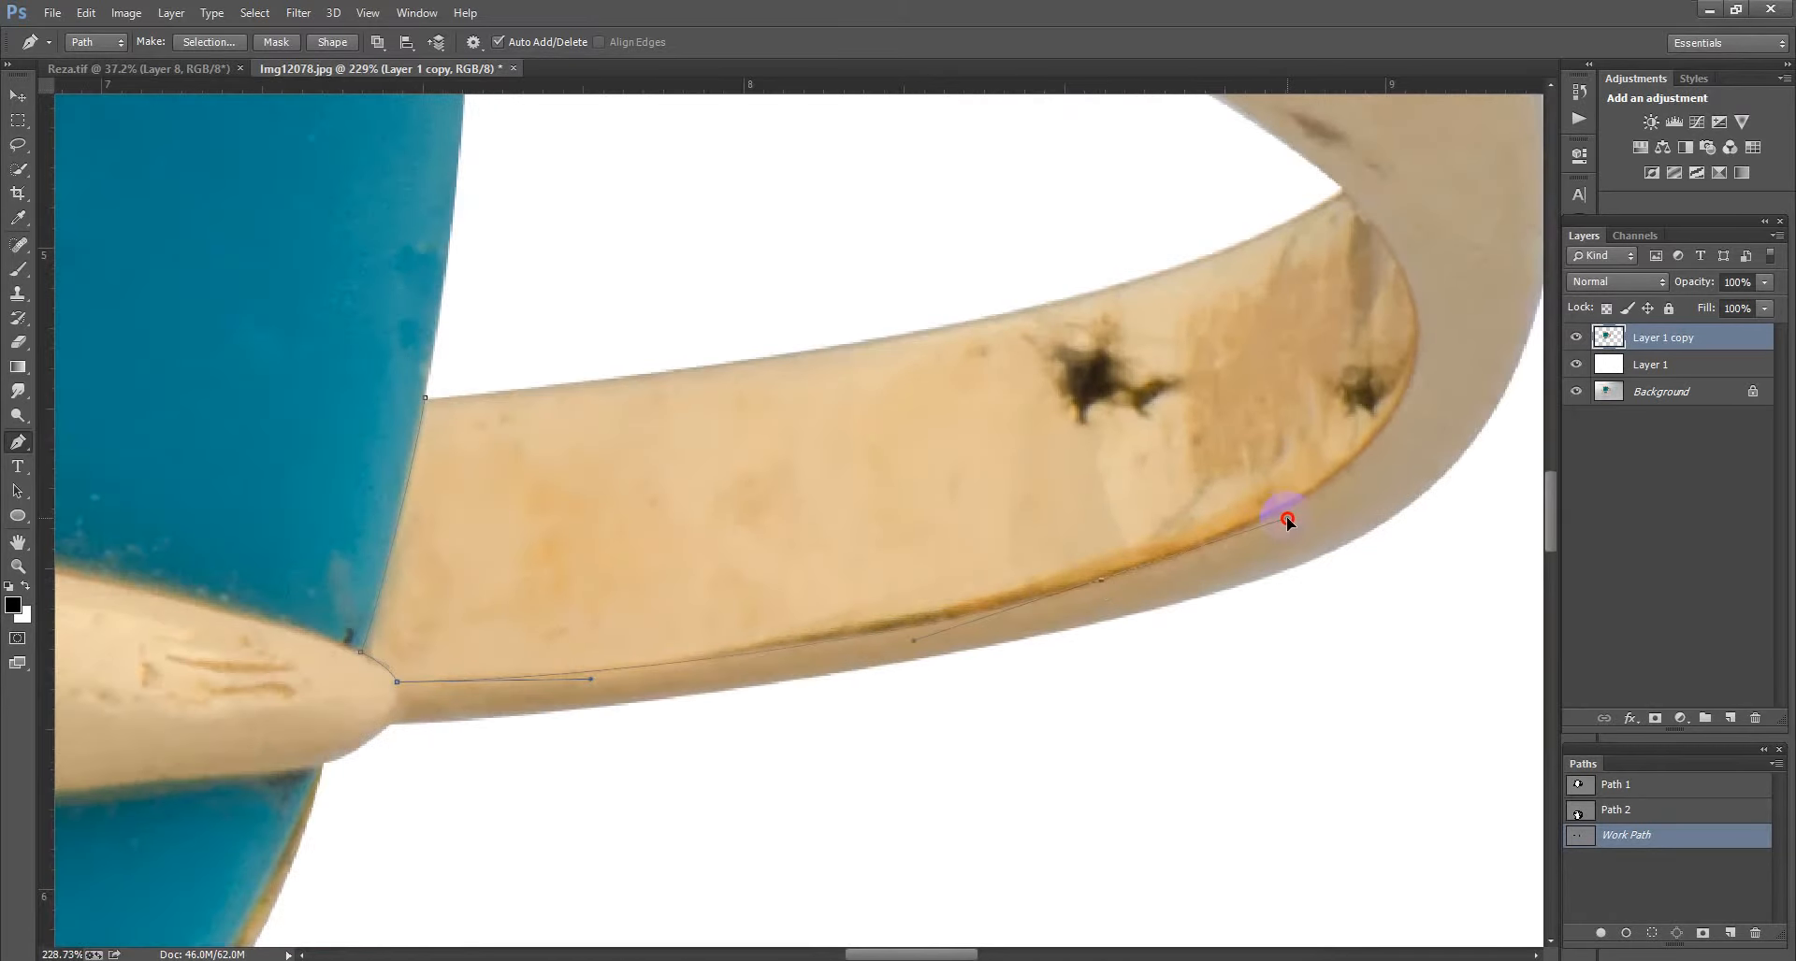
left_click_drag(1403, 414, 1206, 655)
scroll(1186, 581, "up", 3)
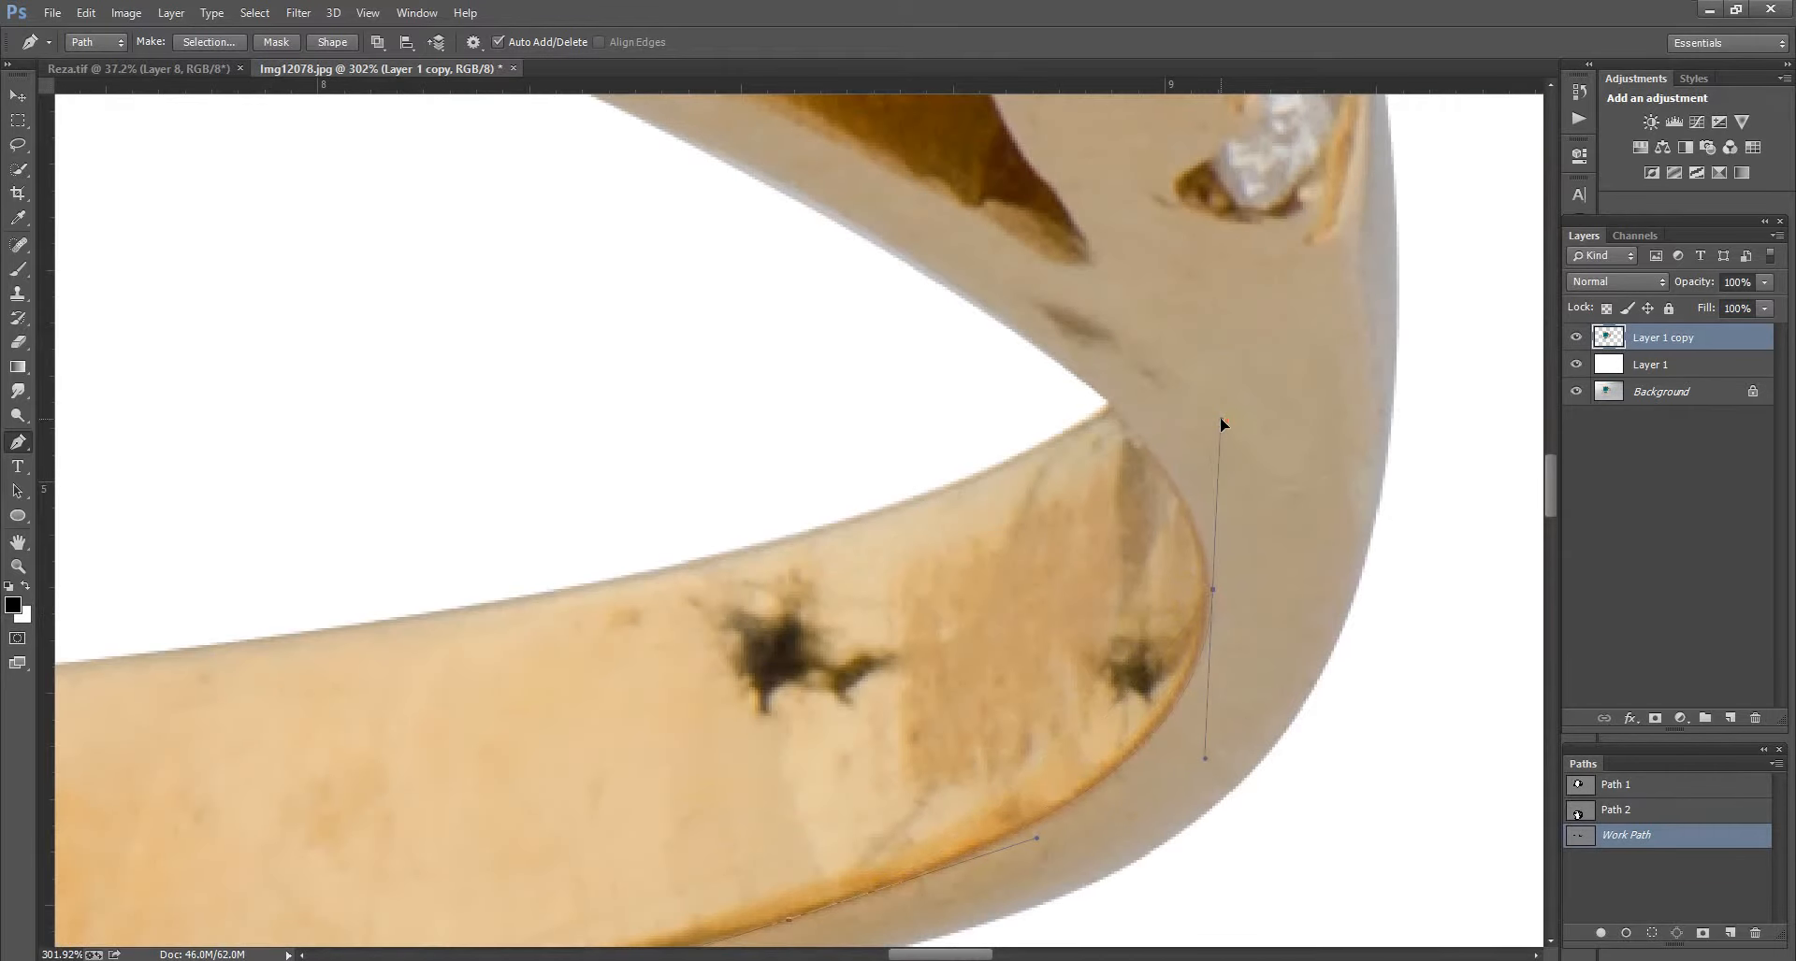
left_click_drag(1221, 424, 1220, 420)
Step: Continue the path past the band's pointed upper corner and close it through the white opening at the stone's edge
left_click(1057, 393)
left_click(1052, 380)
scroll(852, 445, "down", 7)
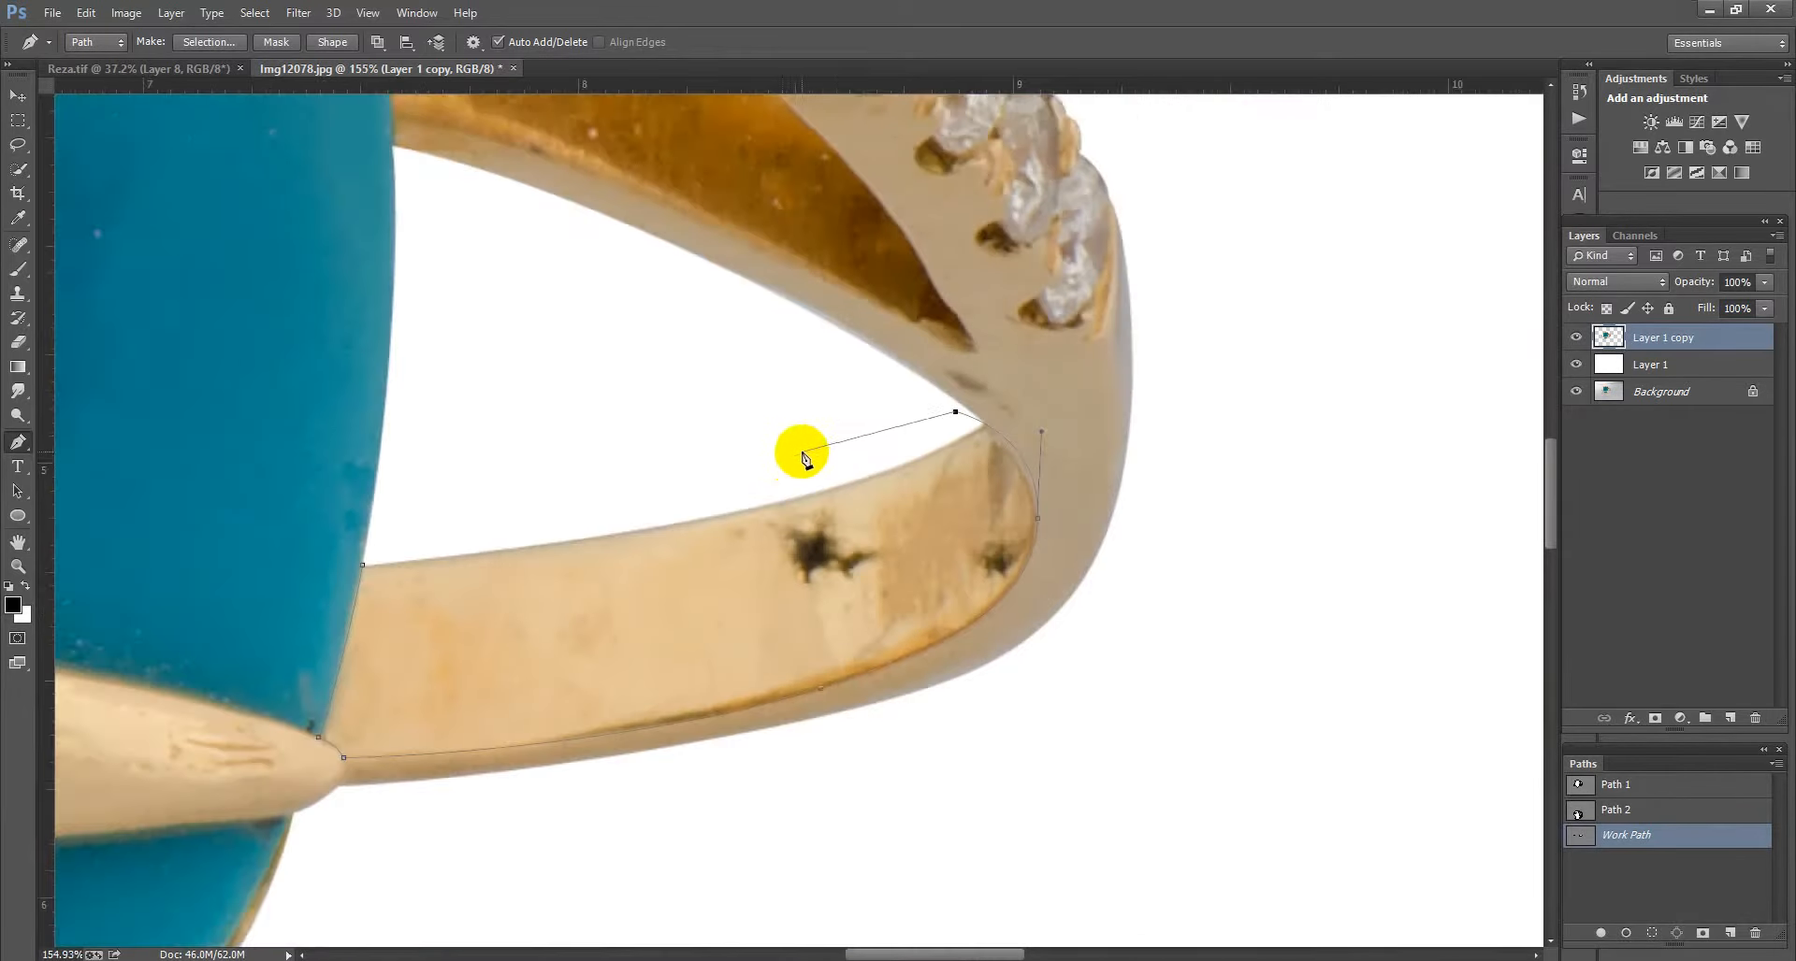
scroll(797, 456, "down", 3)
left_click_drag(624, 479, 913, 485)
scroll(804, 546, "up", 6)
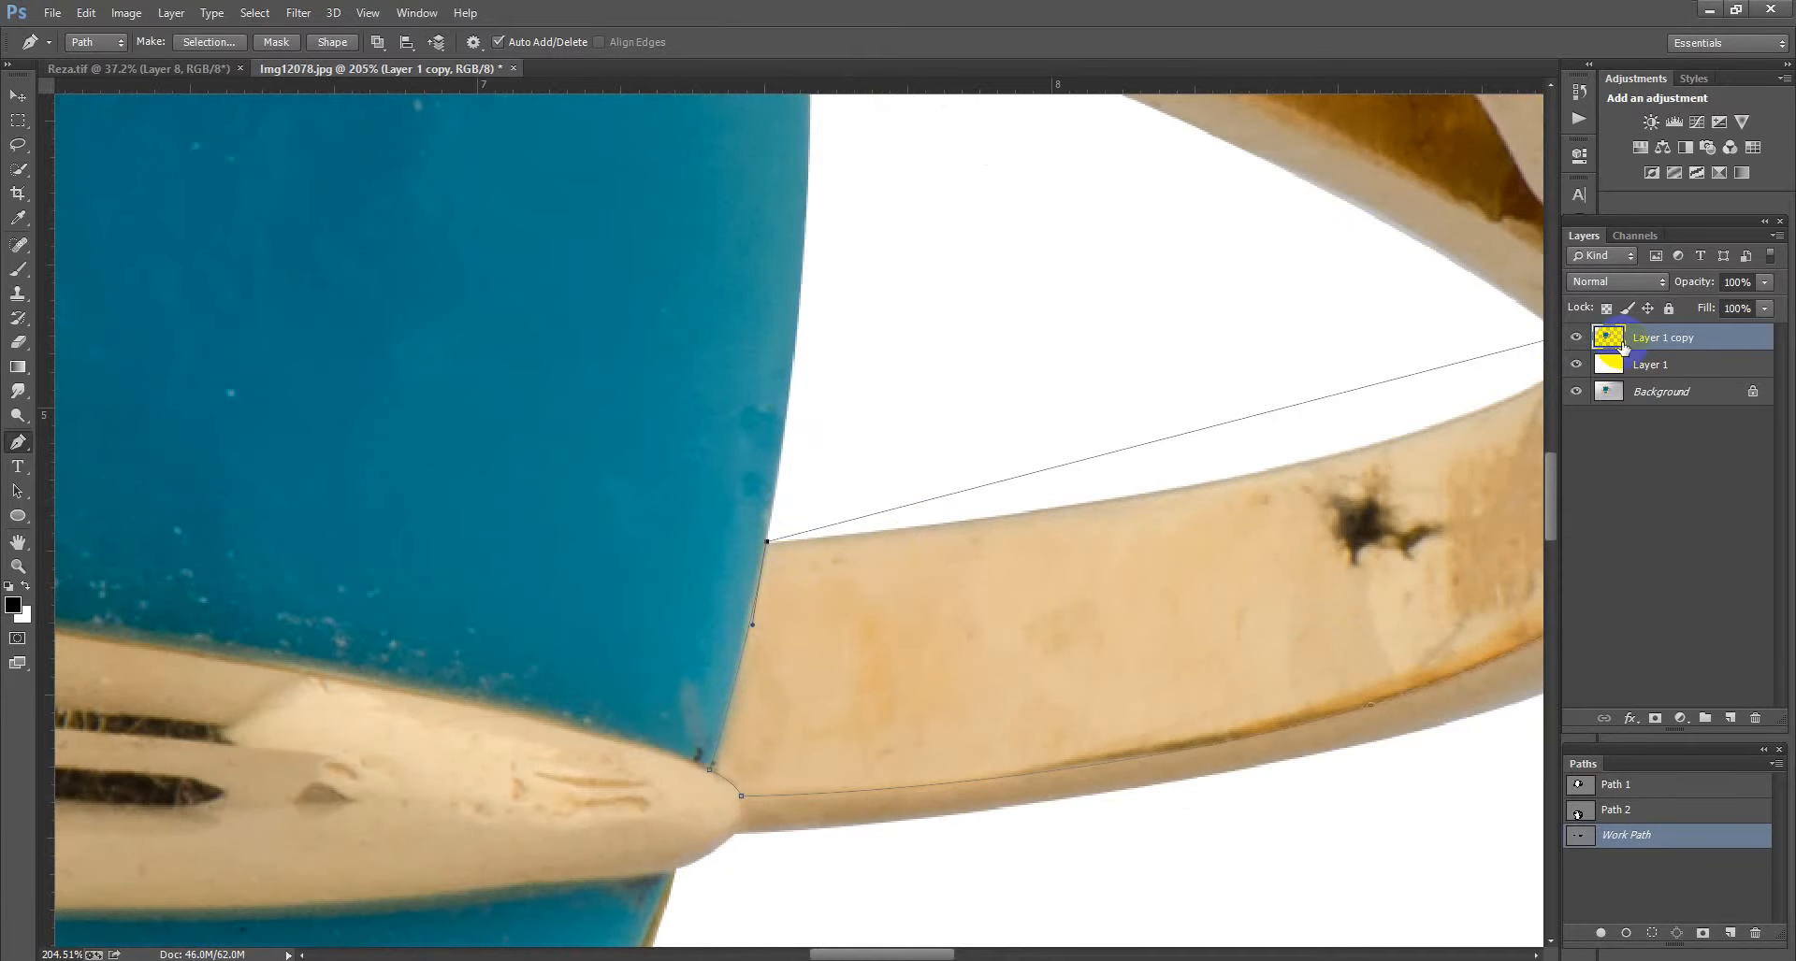
Step: Load the work path as a selection, copy the enclosed band areas to a new layer and reselect that layer's contents
left_click(1585, 842, "ctrl")
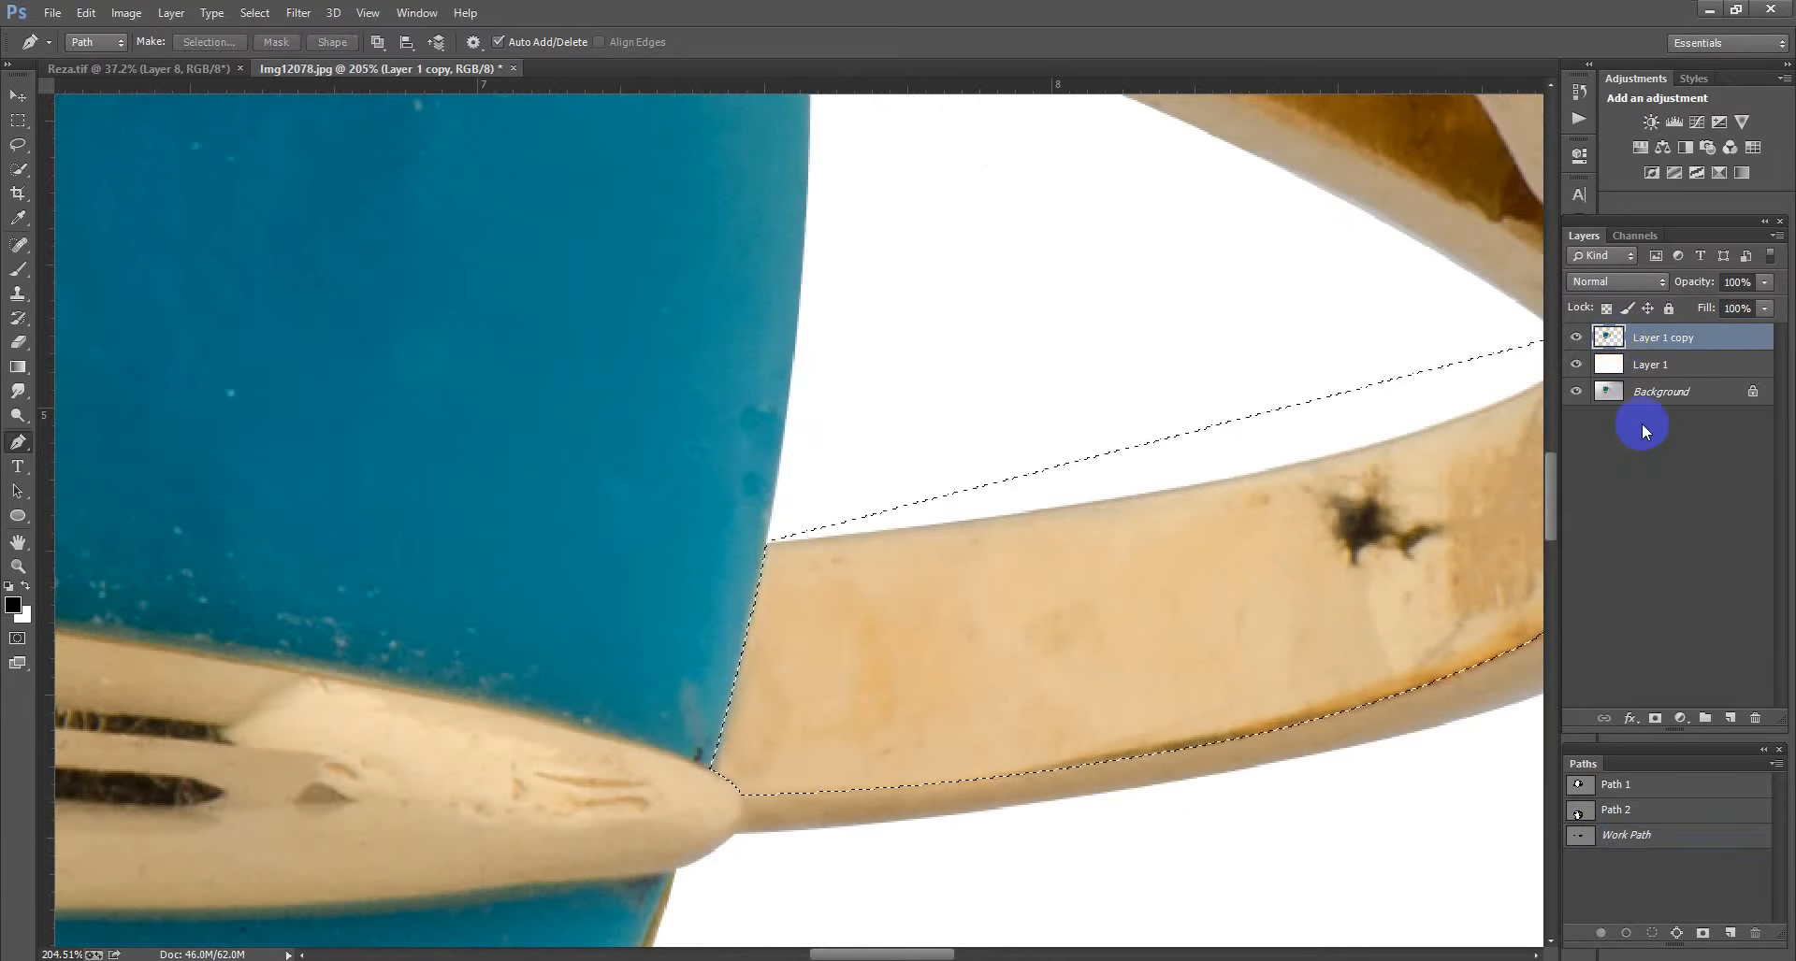
key("ctrl+j")
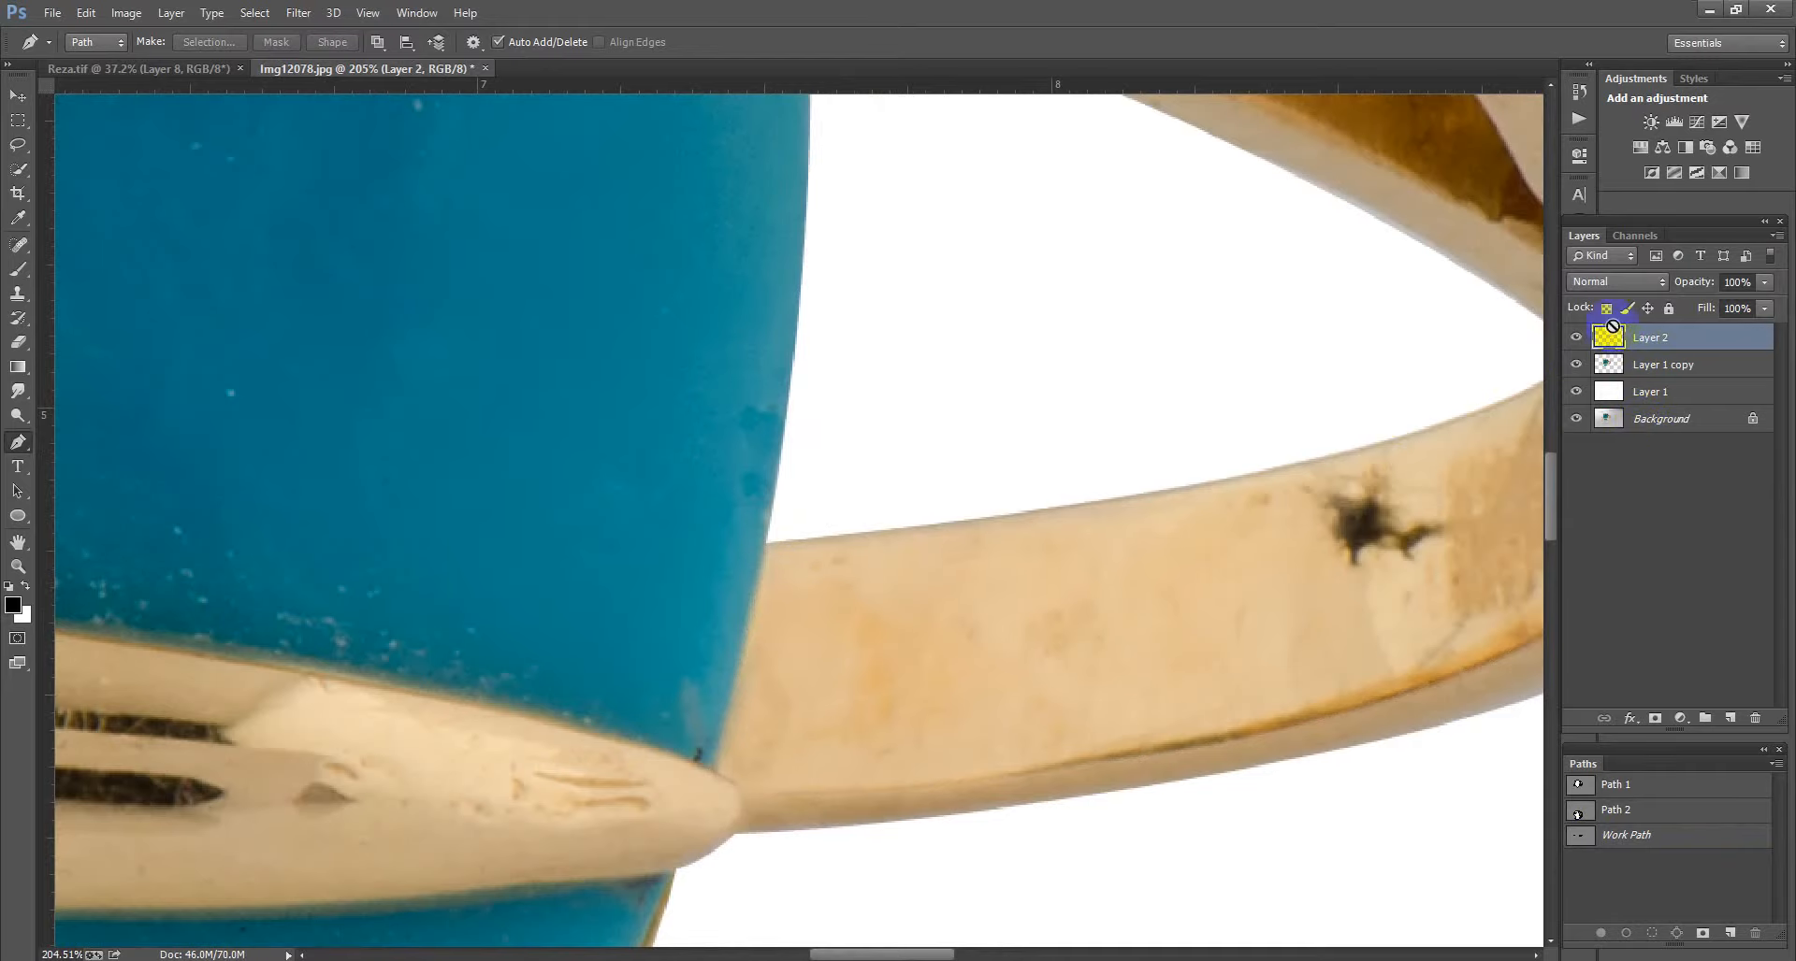
left_click(1610, 338, "ctrl")
scroll(1462, 461, "down", 6)
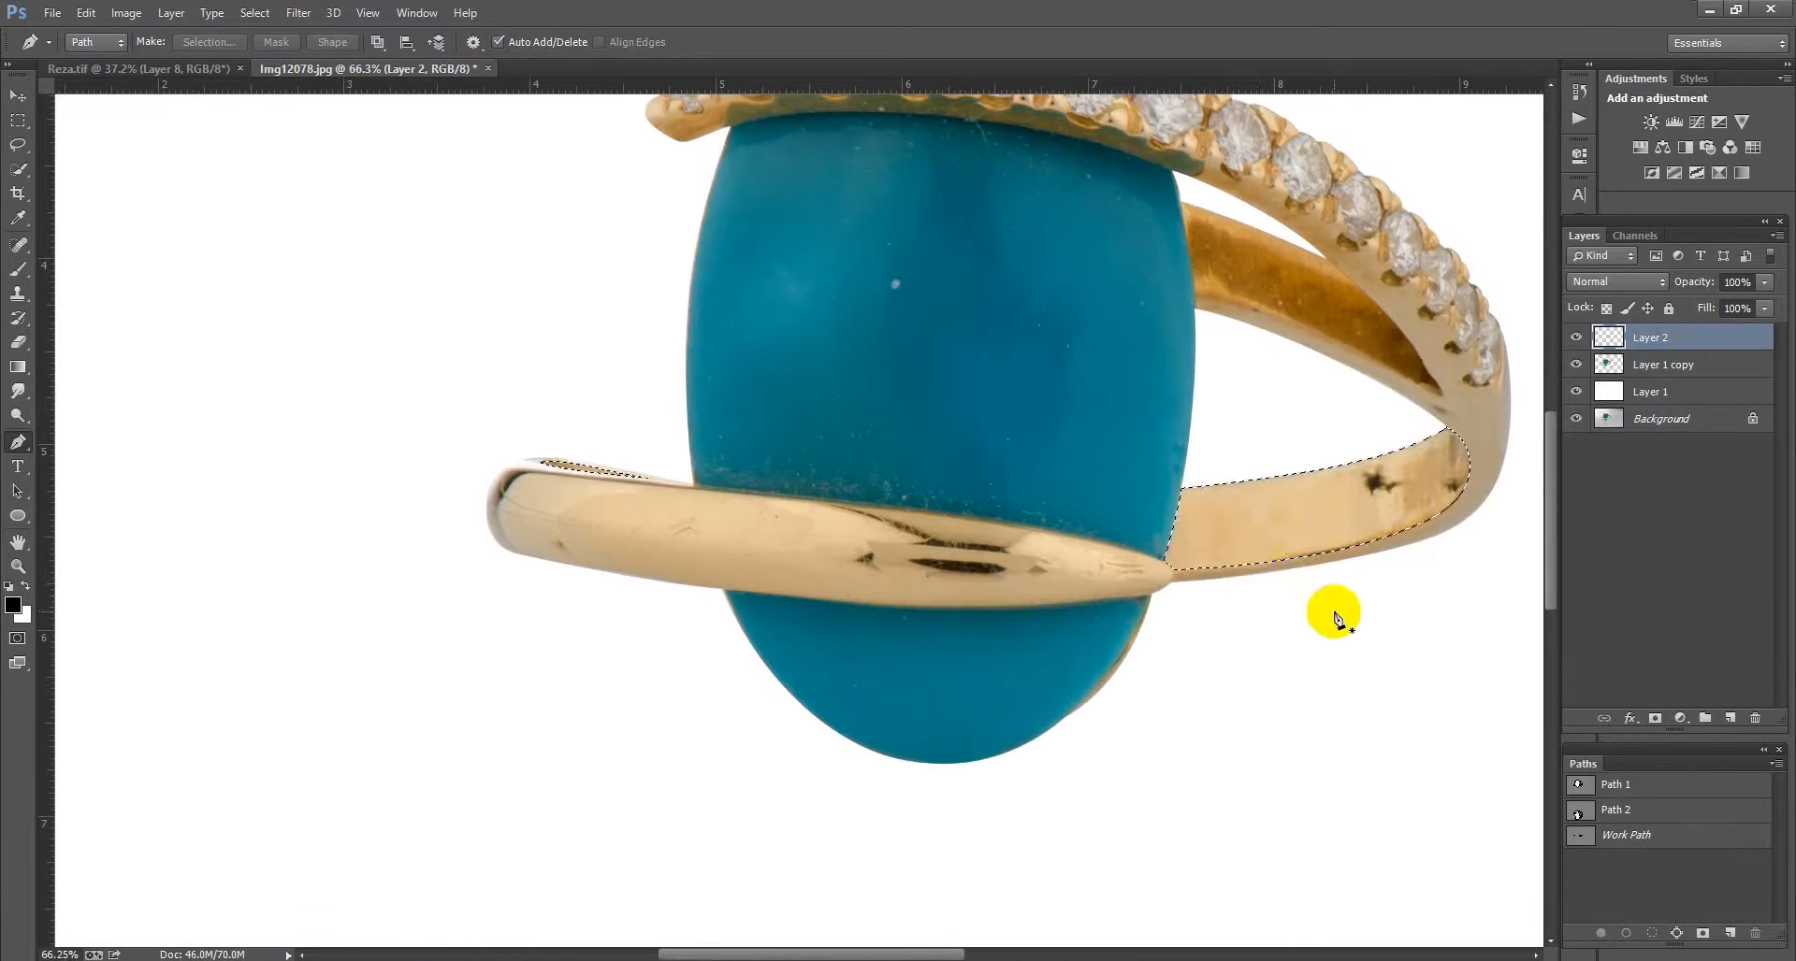
Step: Fill the selected inner band areas with light gold sampled from the front band, using a 566 px brush at 100% opacity
key("b")
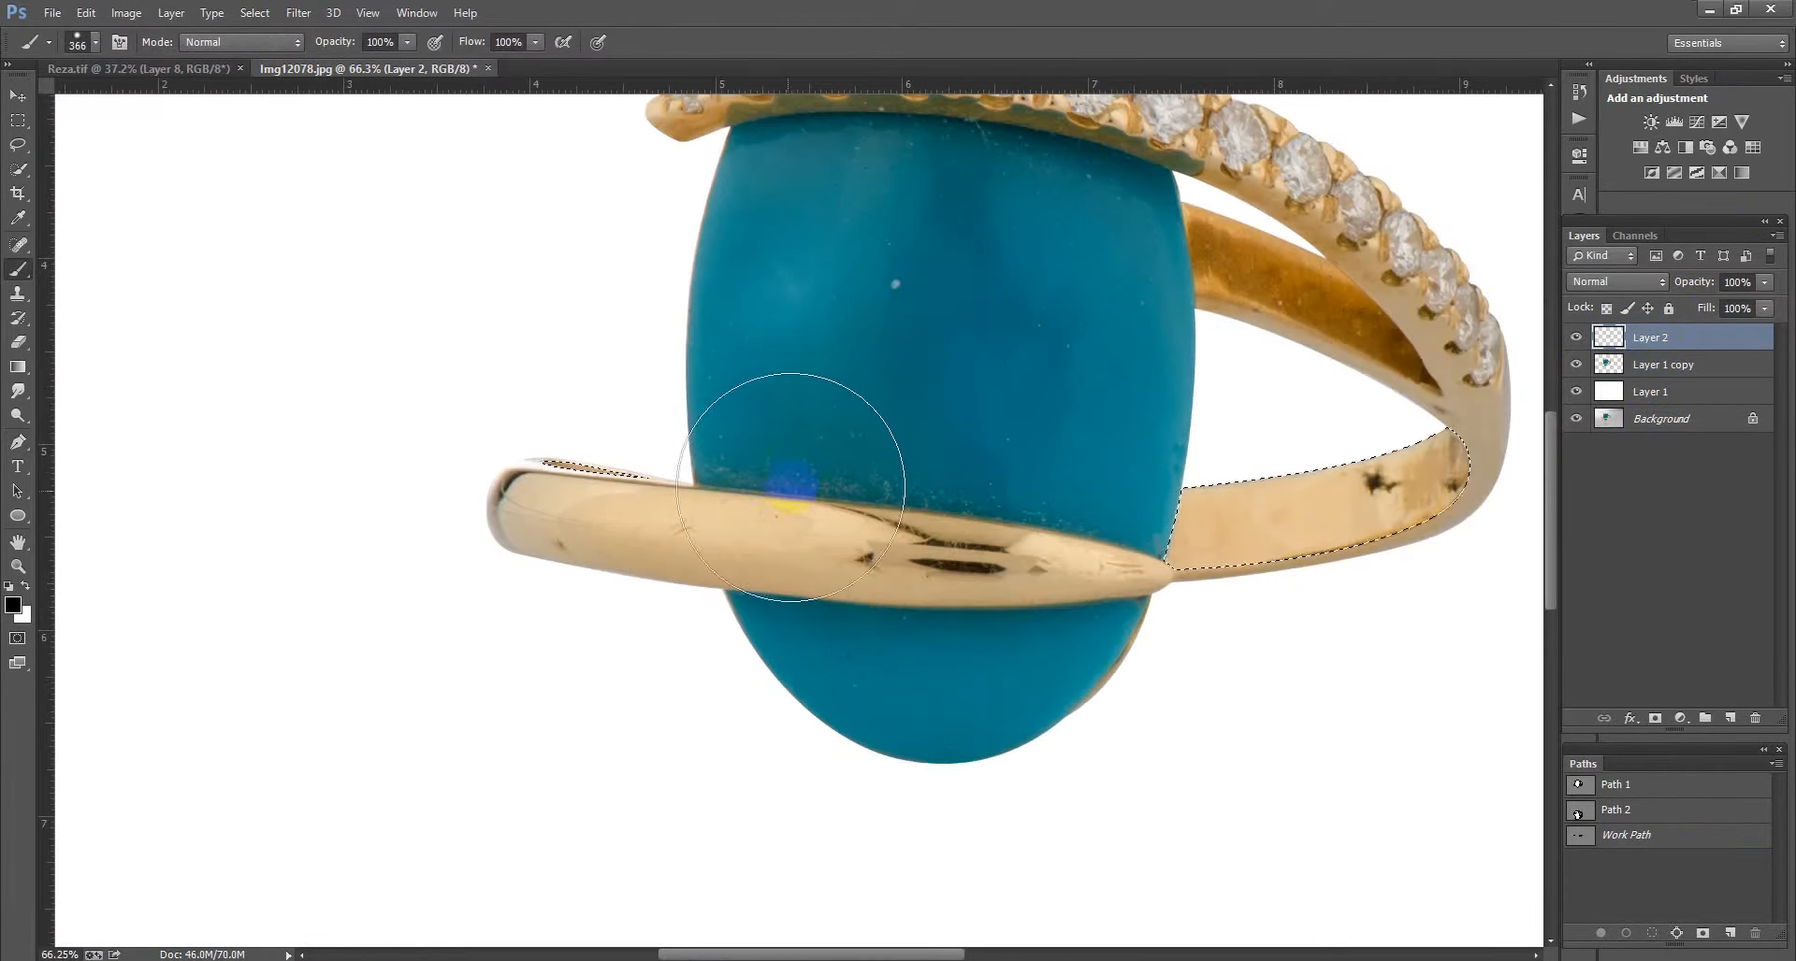
scroll(800, 482, "up", 3)
left_click(847, 514, "alt")
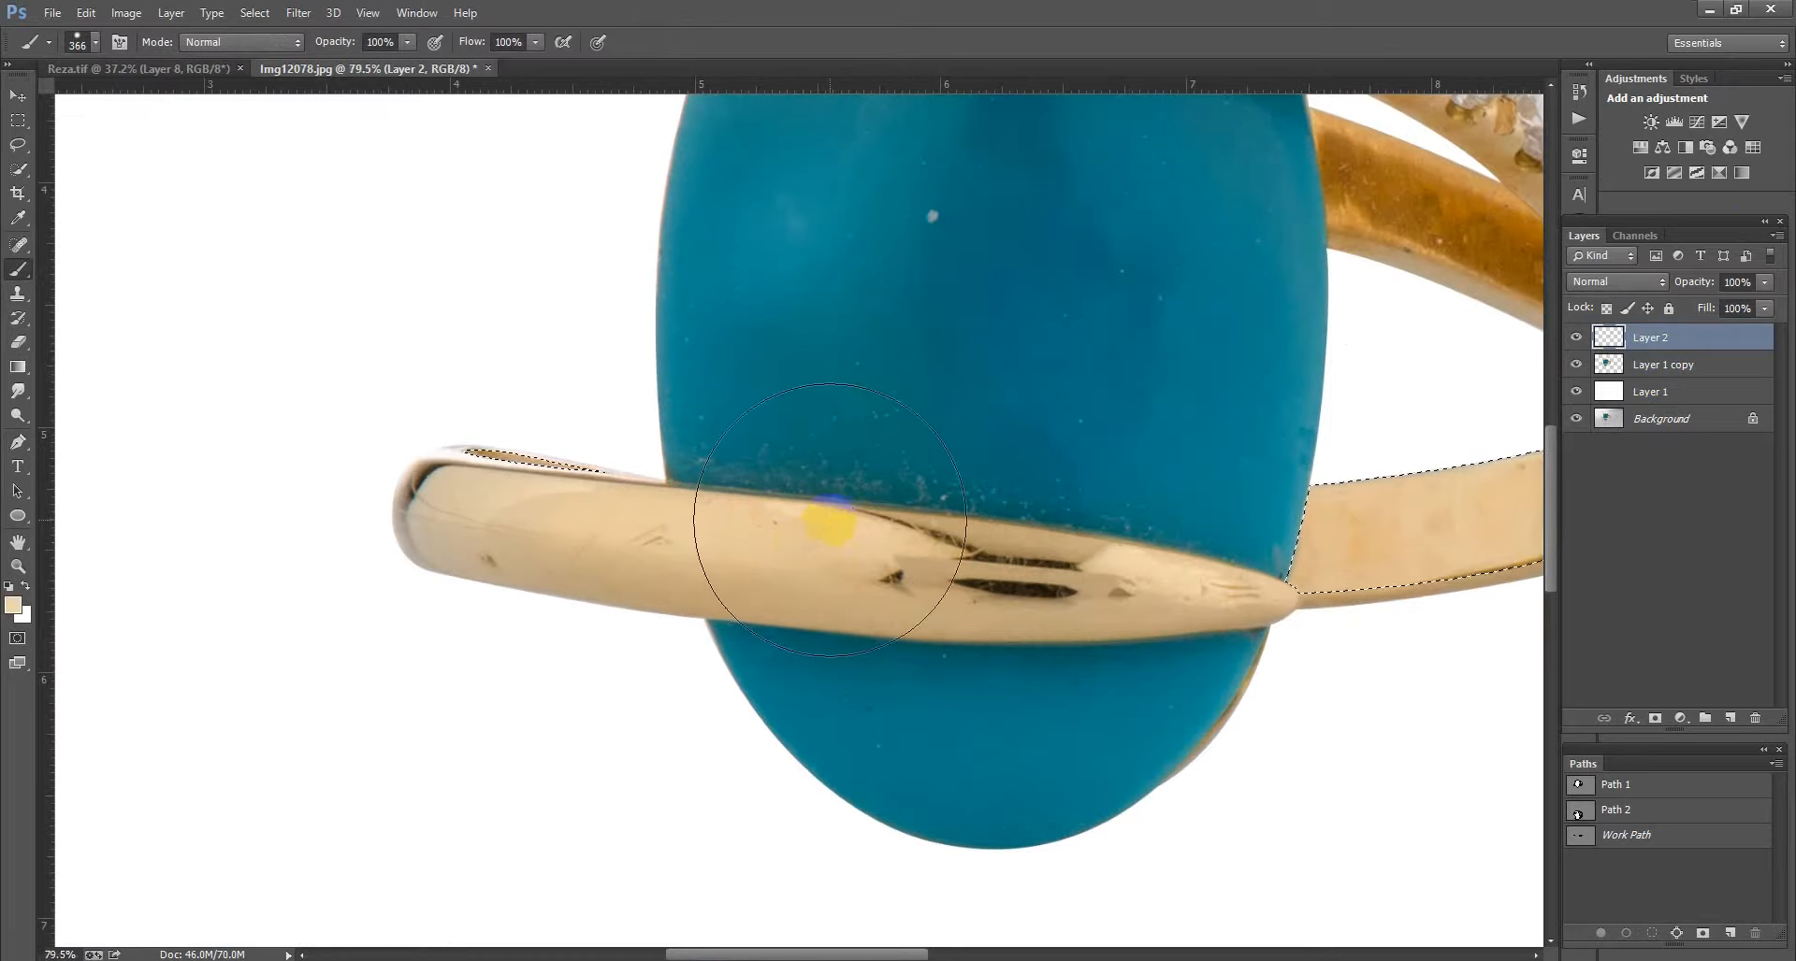
scroll(847, 514, "down", 3)
left_click_drag(832, 523, 832, 527)
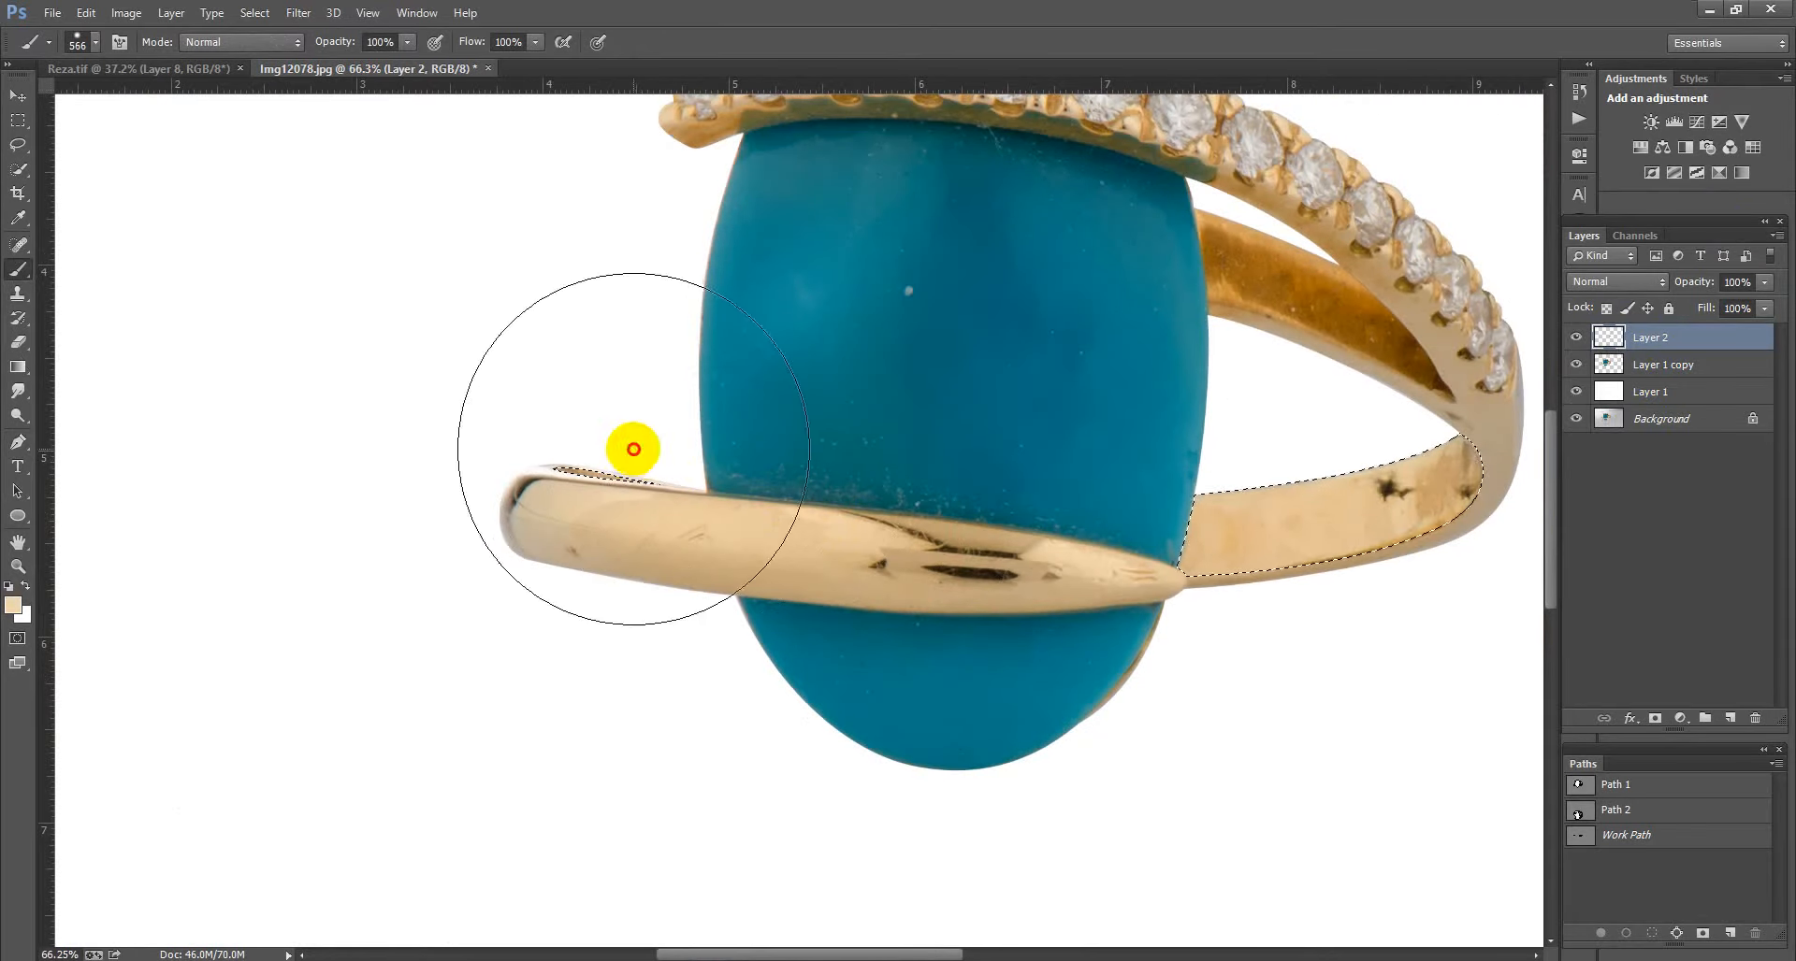
left_click(1347, 497)
scroll(991, 512, "down", 2)
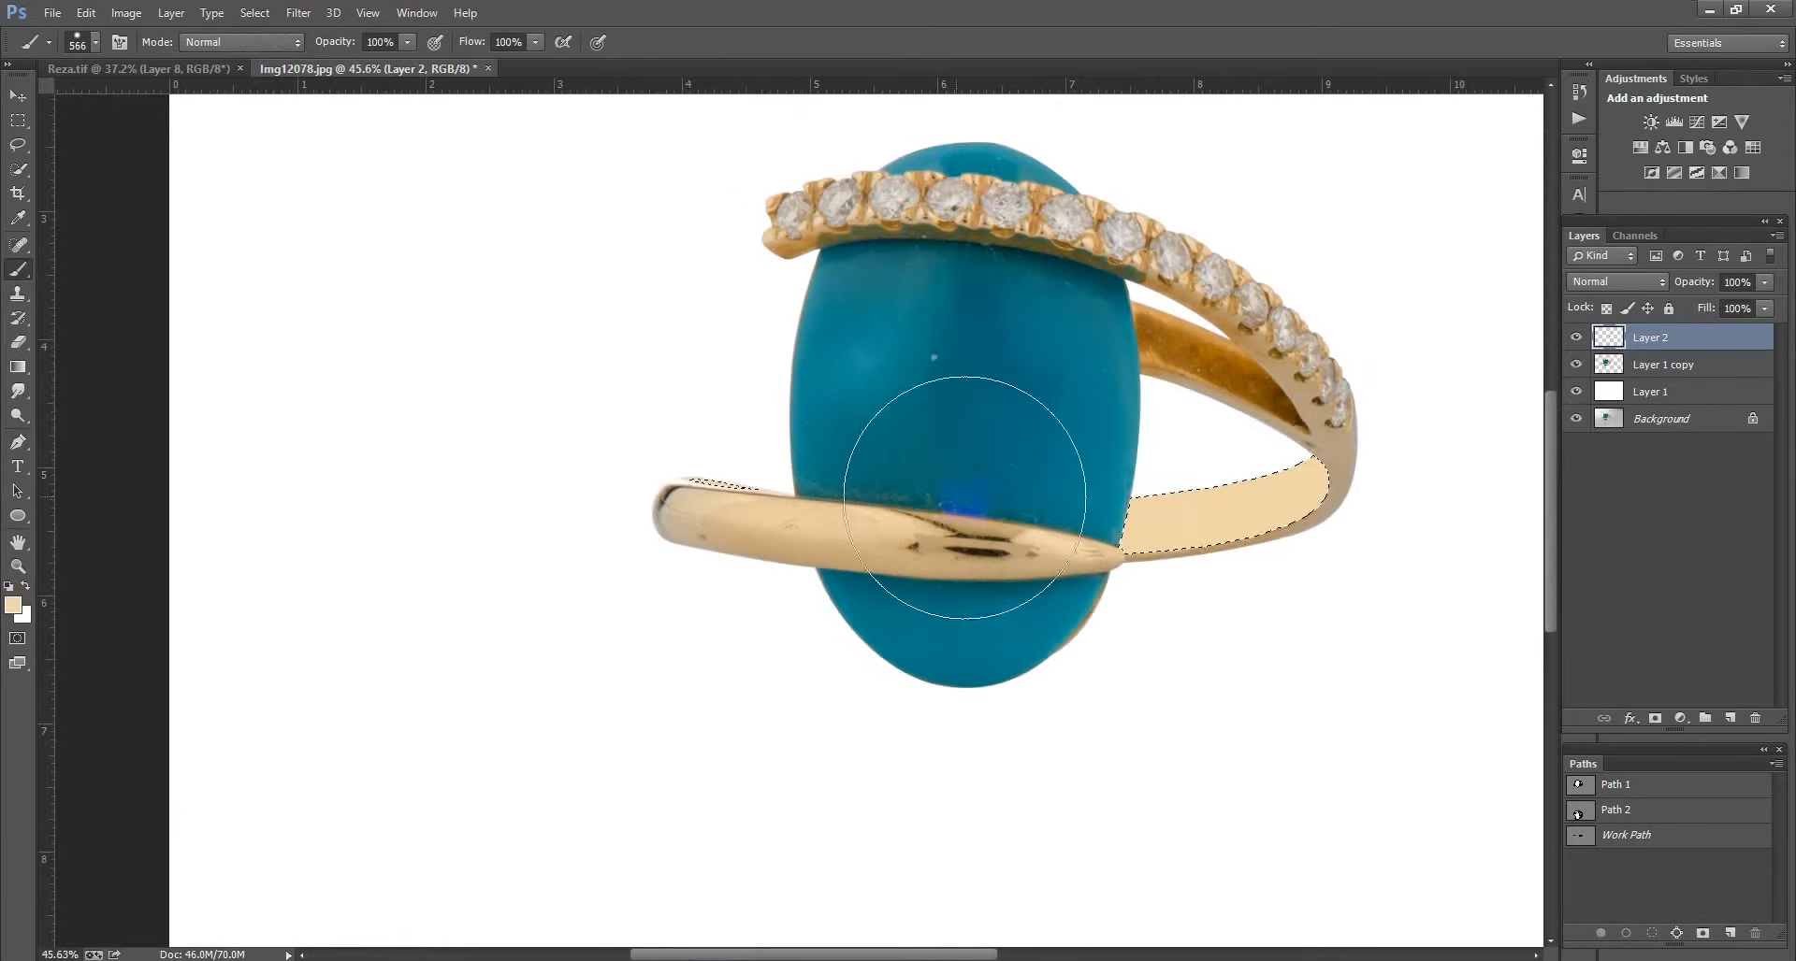
Step: Set the brush to 4% opacity and 4% hardness, and sample a darker brown from the front band's rounded end
left_click_drag(334, 42, 246, 41)
right_click(822, 374)
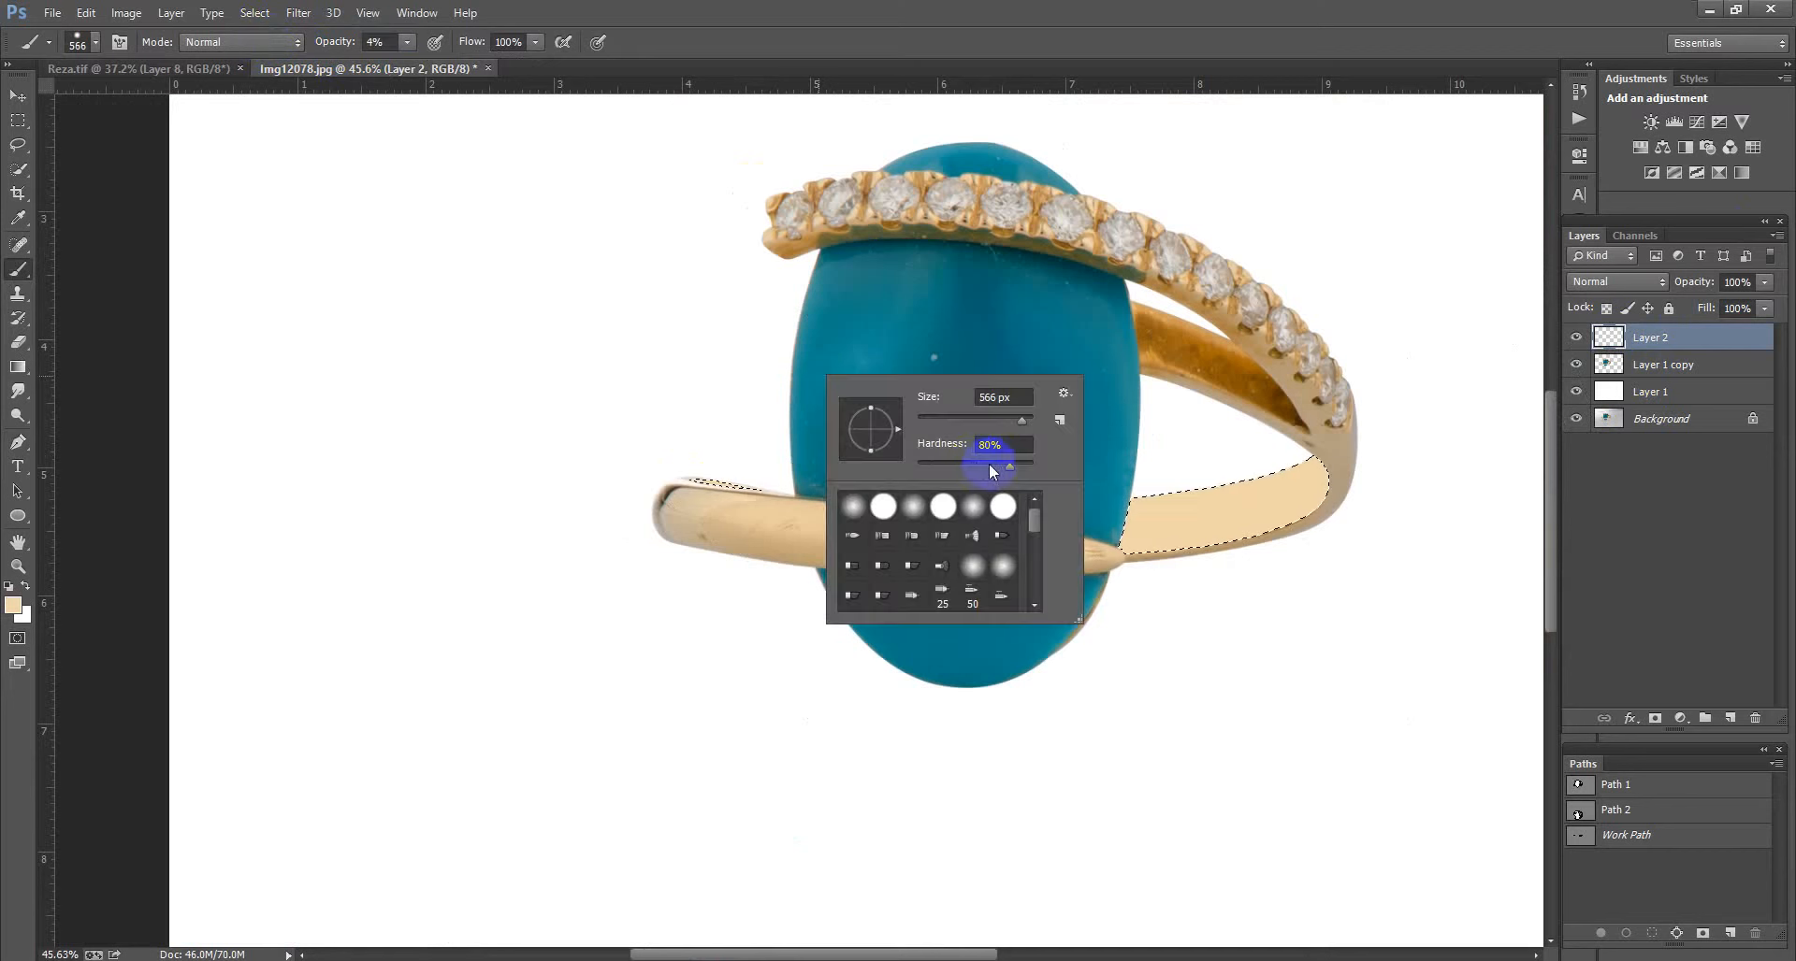
left_click_drag(940, 465, 922, 462)
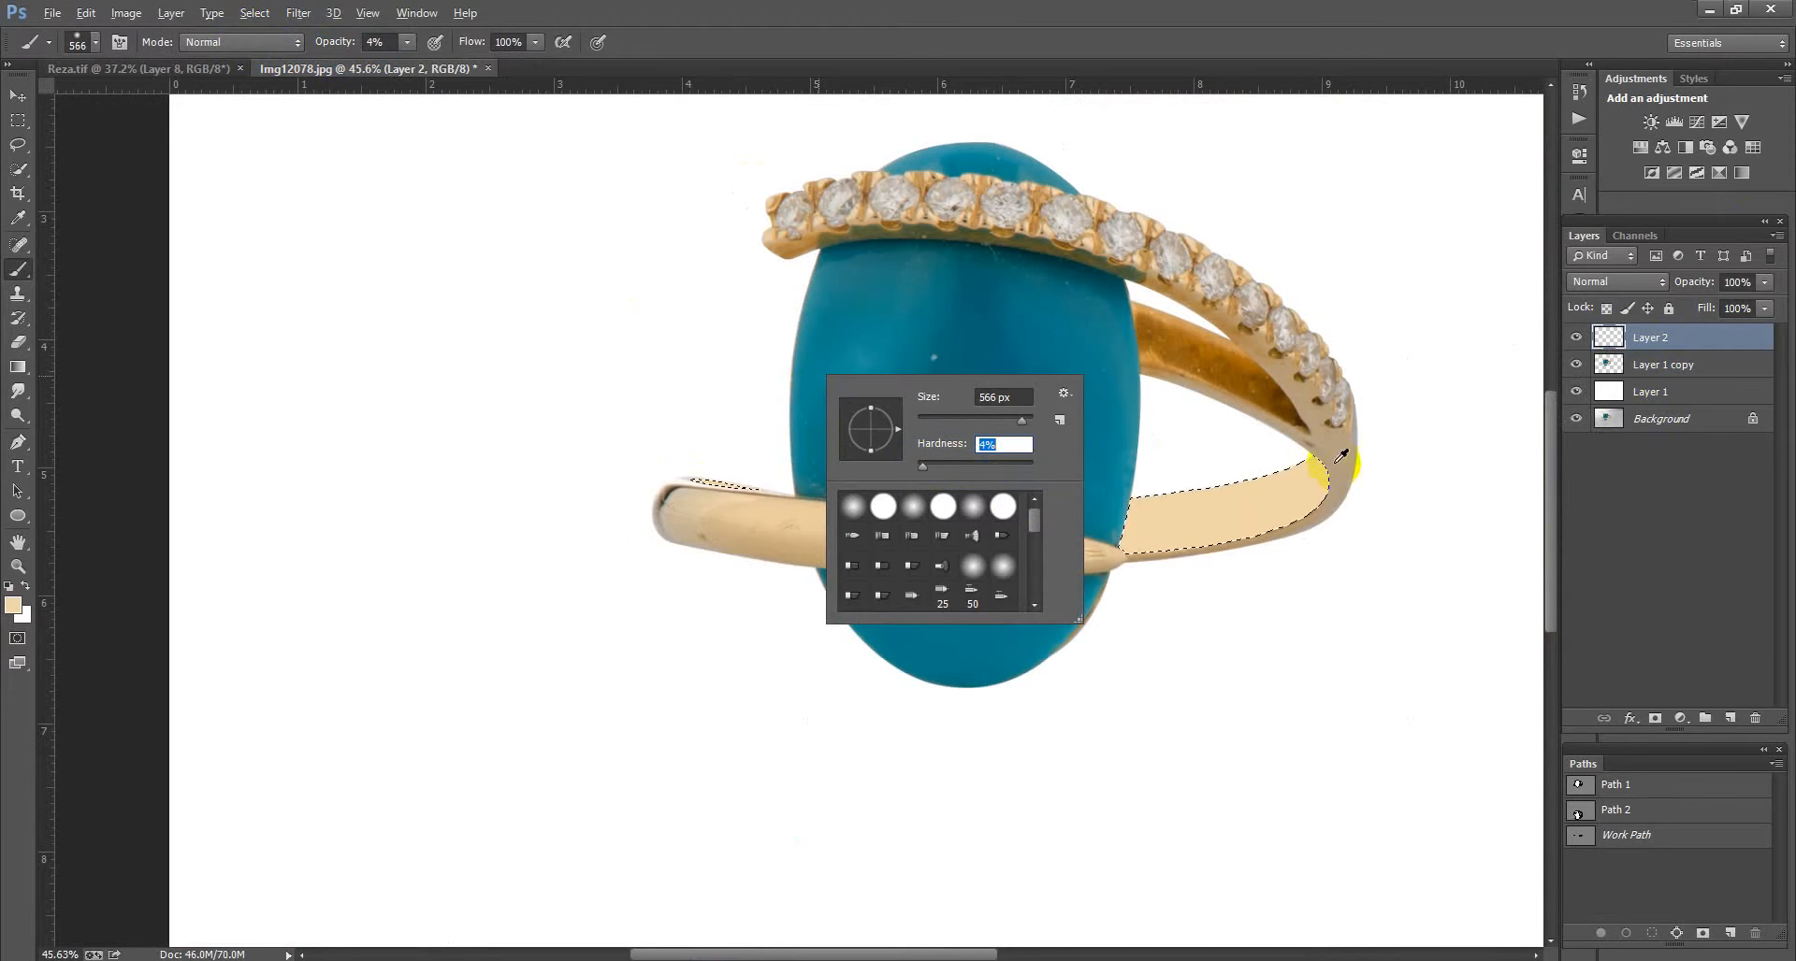
left_click(661, 496, "alt")
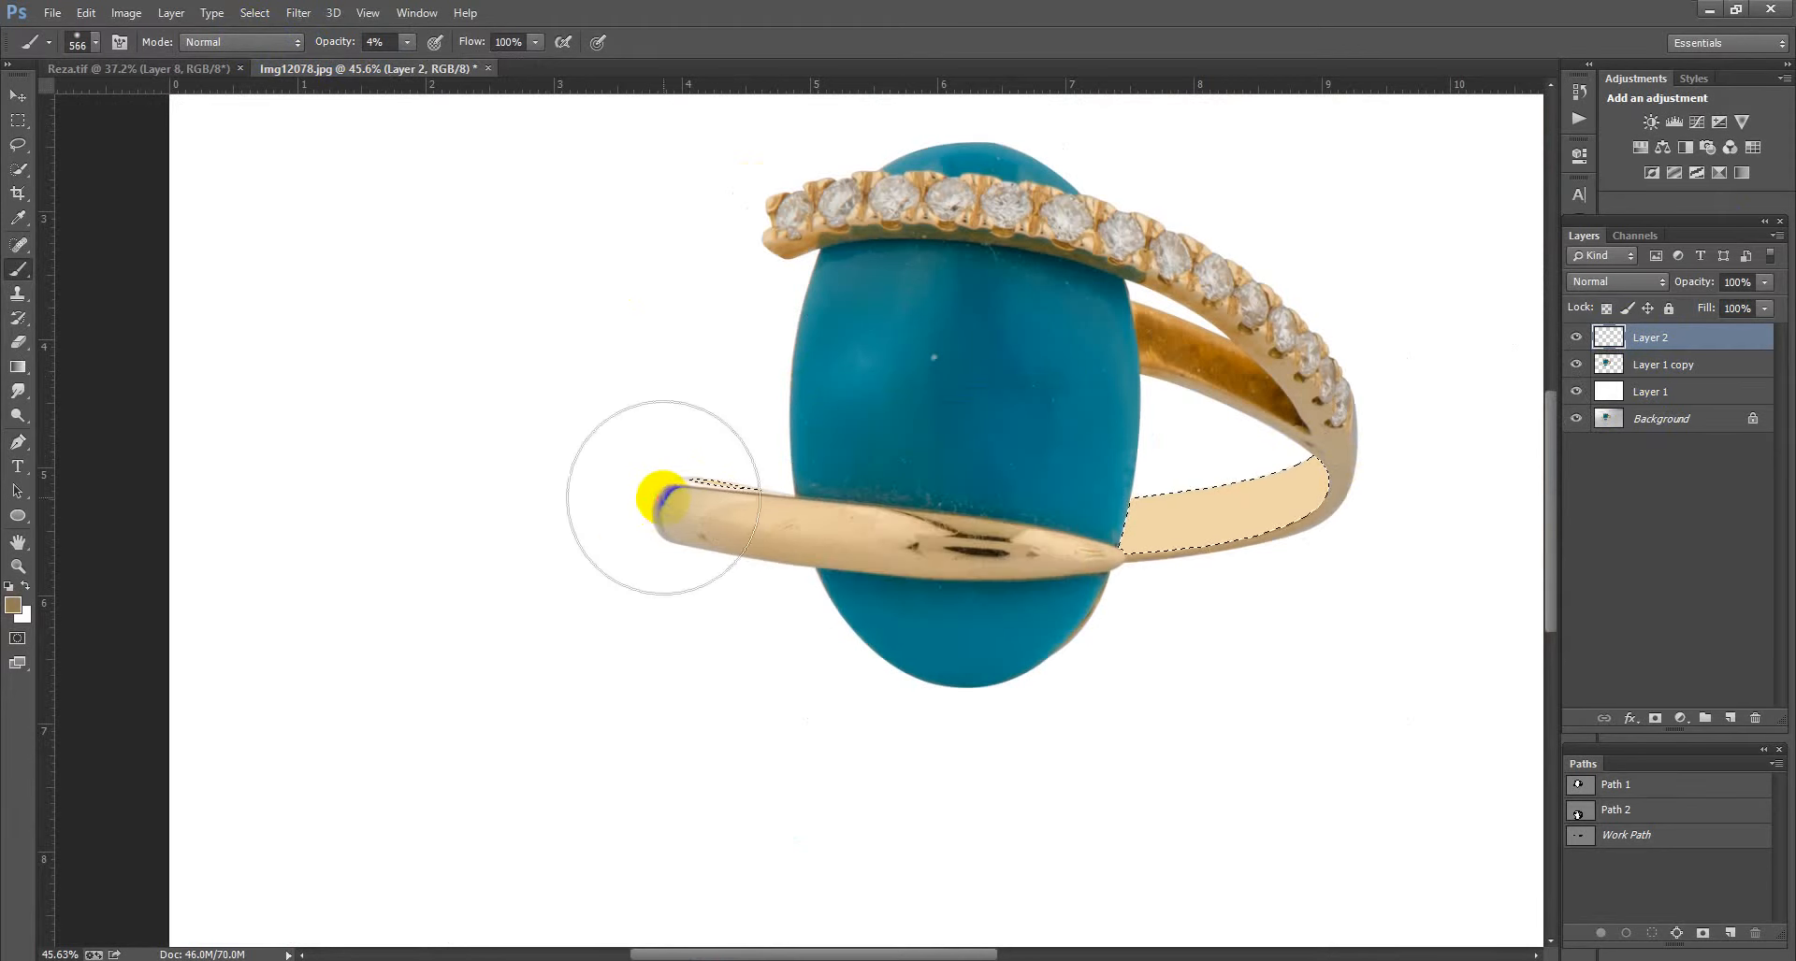
Step: Paint soft brown shading over the selected inner band areas at both ends of the ring
scroll(592, 472, "up", 2)
scroll(592, 472, "up", 2)
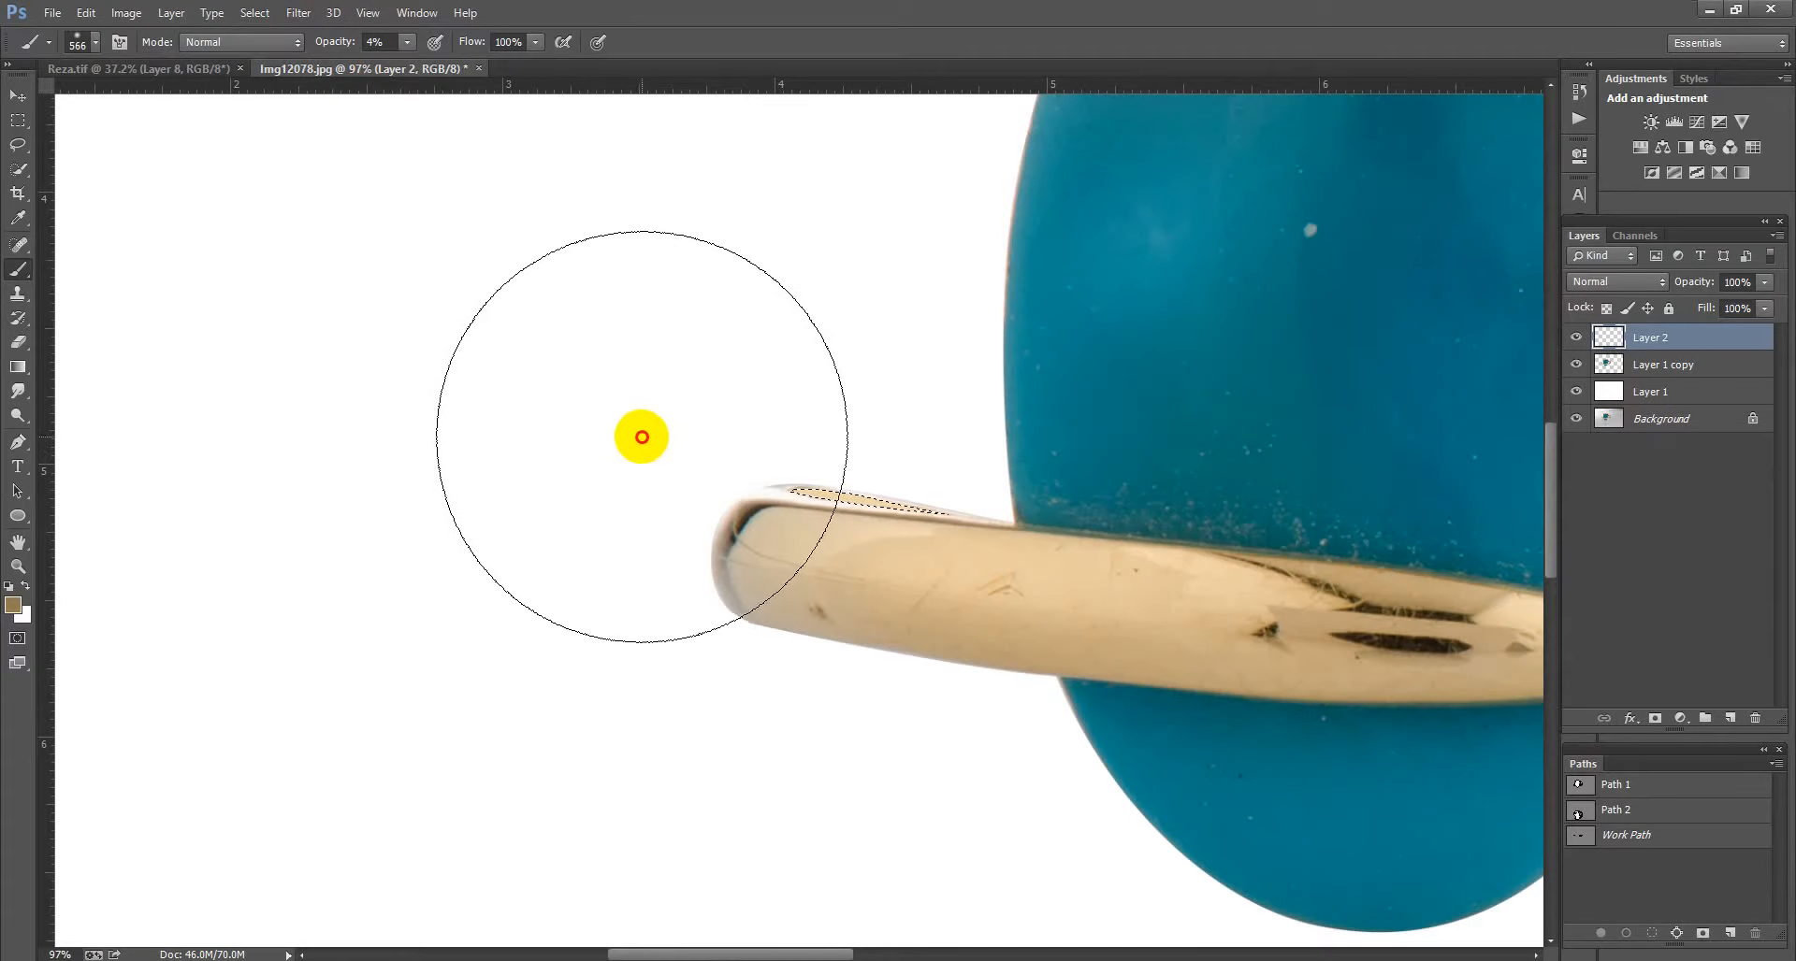
left_click(658, 438)
scroll(673, 433, "down", 4)
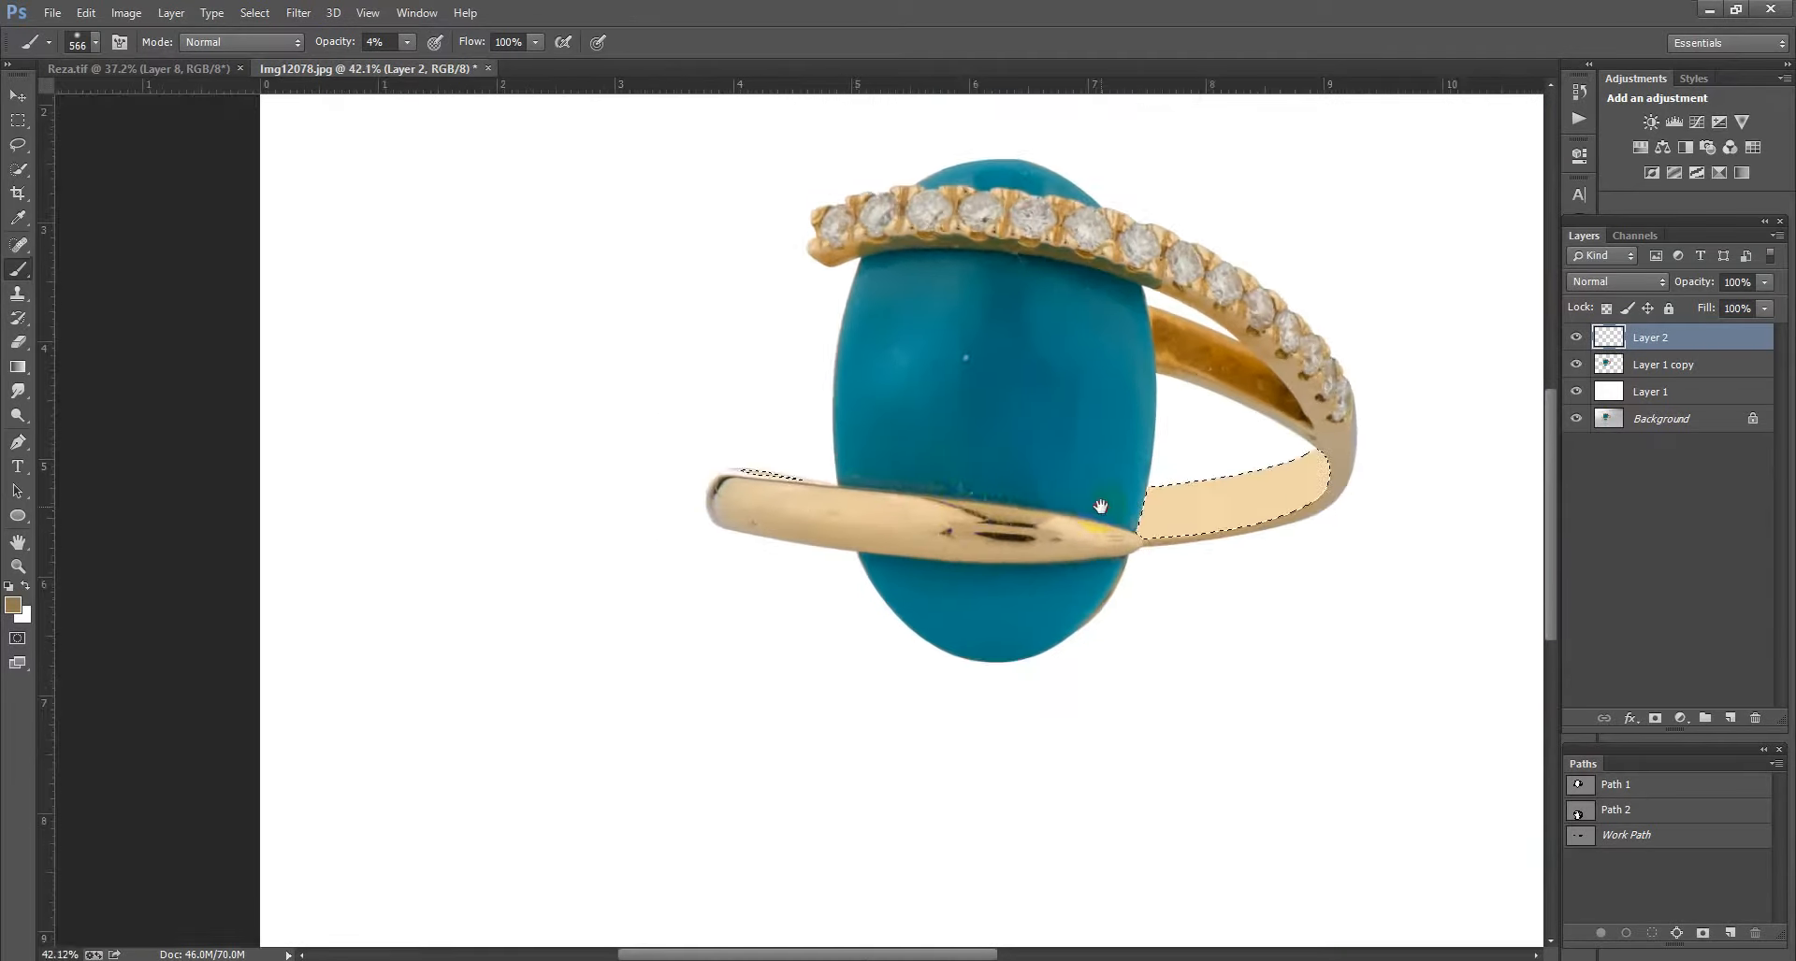
left_click_drag(1103, 508, 930, 509)
scroll(930, 508, "up", 2)
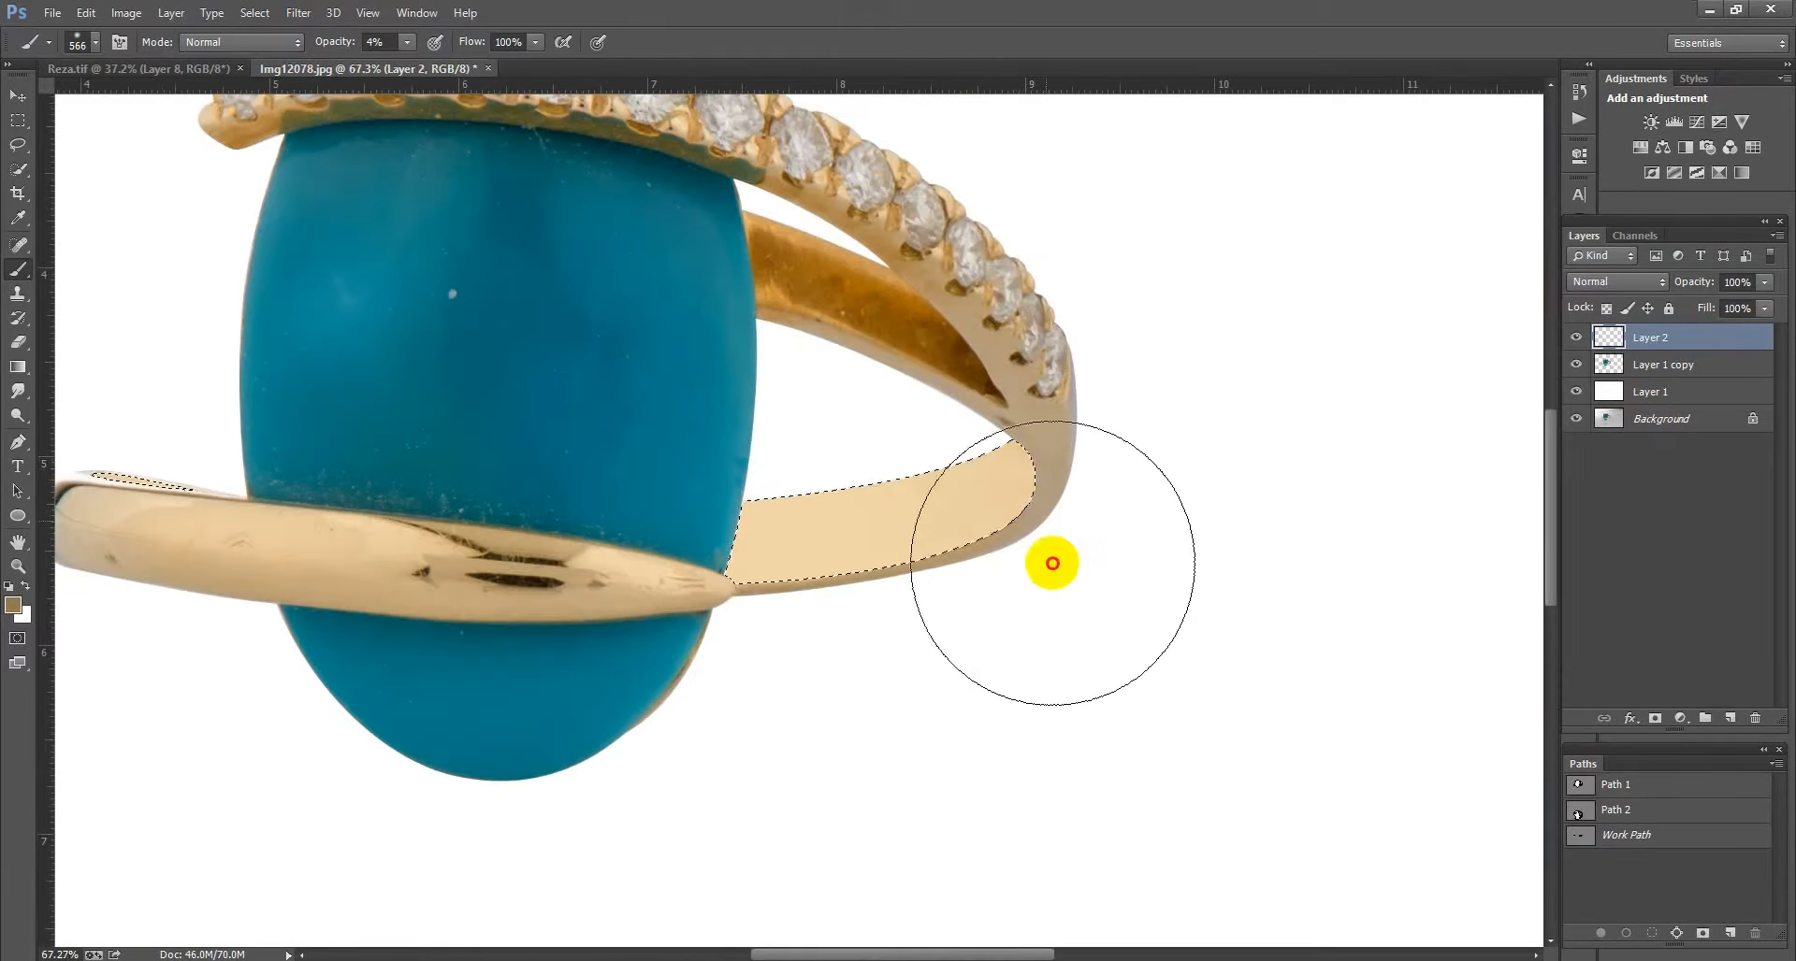
mouse_move(1035, 562)
left_mouse_down()
mouse_move(1012, 484)
mouse_move(1022, 535)
mouse_move(1010, 487)
mouse_move(993, 537)
mouse_move(951, 580)
left_mouse_up()
Step: Sample white, resize the brush to 461 px and paint a soft highlight on the inner band beside the stone
left_click(1010, 638, "alt")
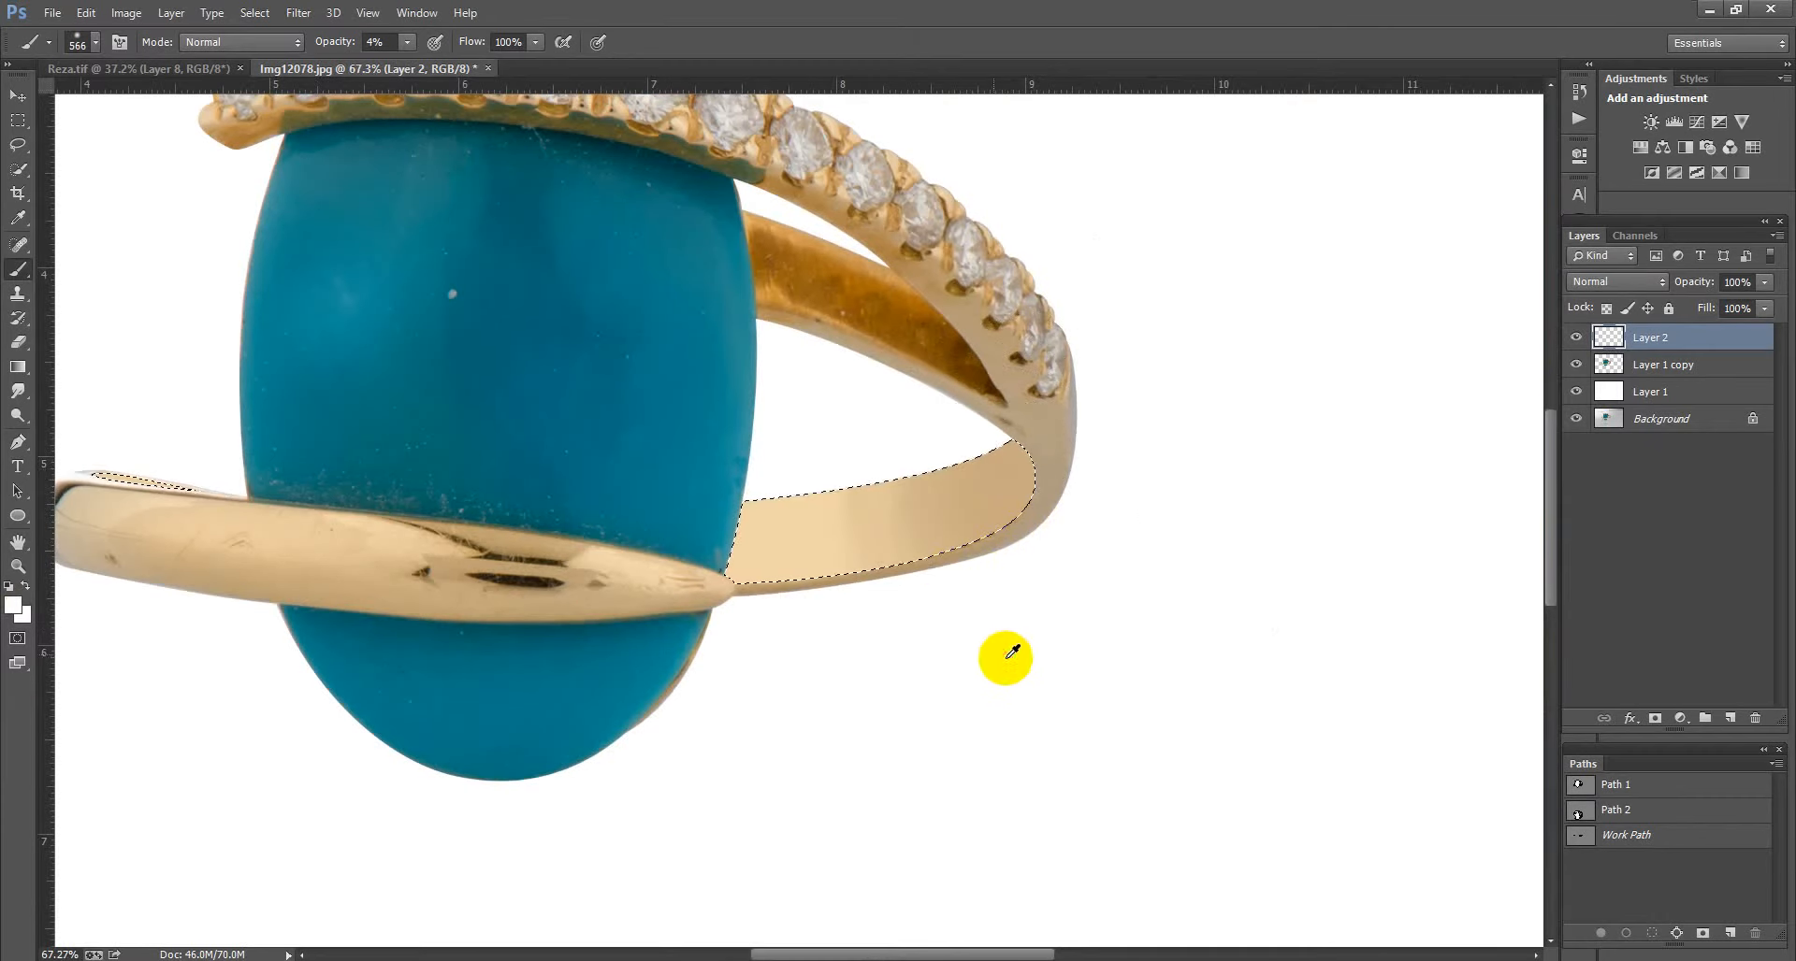
right_click(890, 601, "alt")
mouse_move(802, 581)
left_mouse_down()
mouse_move(794, 481)
mouse_move(815, 567)
mouse_move(814, 475)
mouse_move(812, 553)
mouse_move(1019, 653)
left_mouse_up()
scroll(1066, 665, "down", 3)
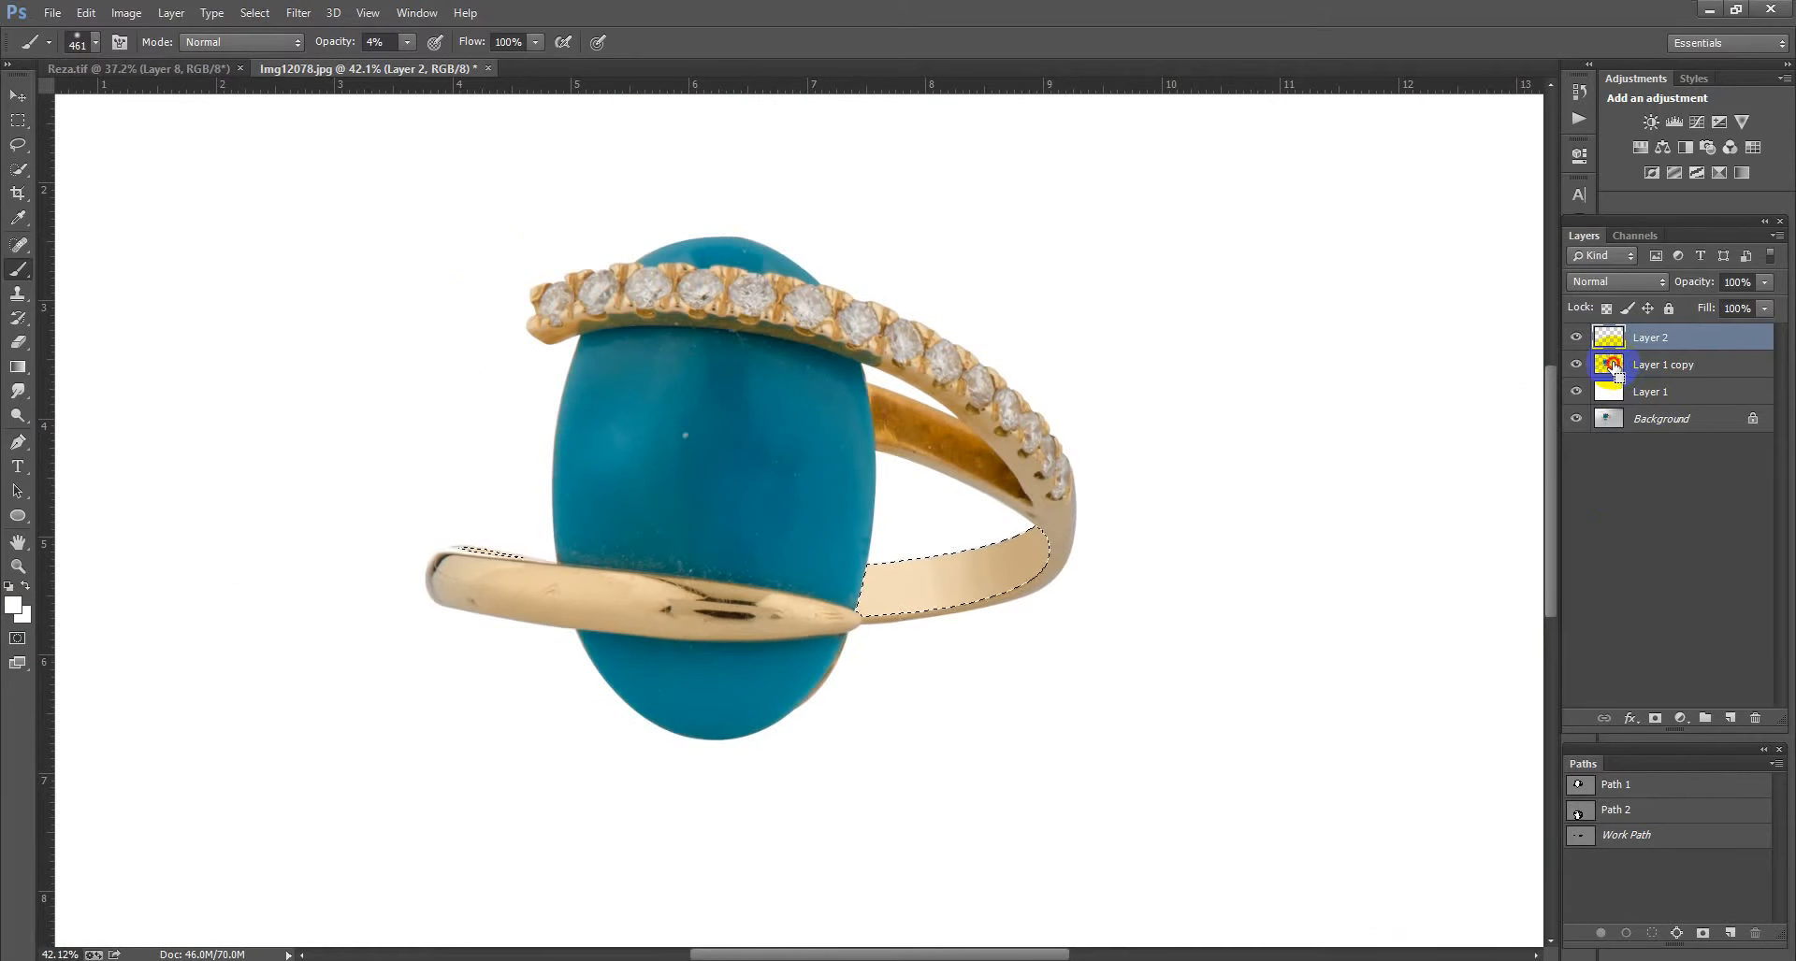
Step: Load the ring outline of Layer 1 copy as a selection, make that layer active and switch to the Smudge tool
left_click(1613, 368)
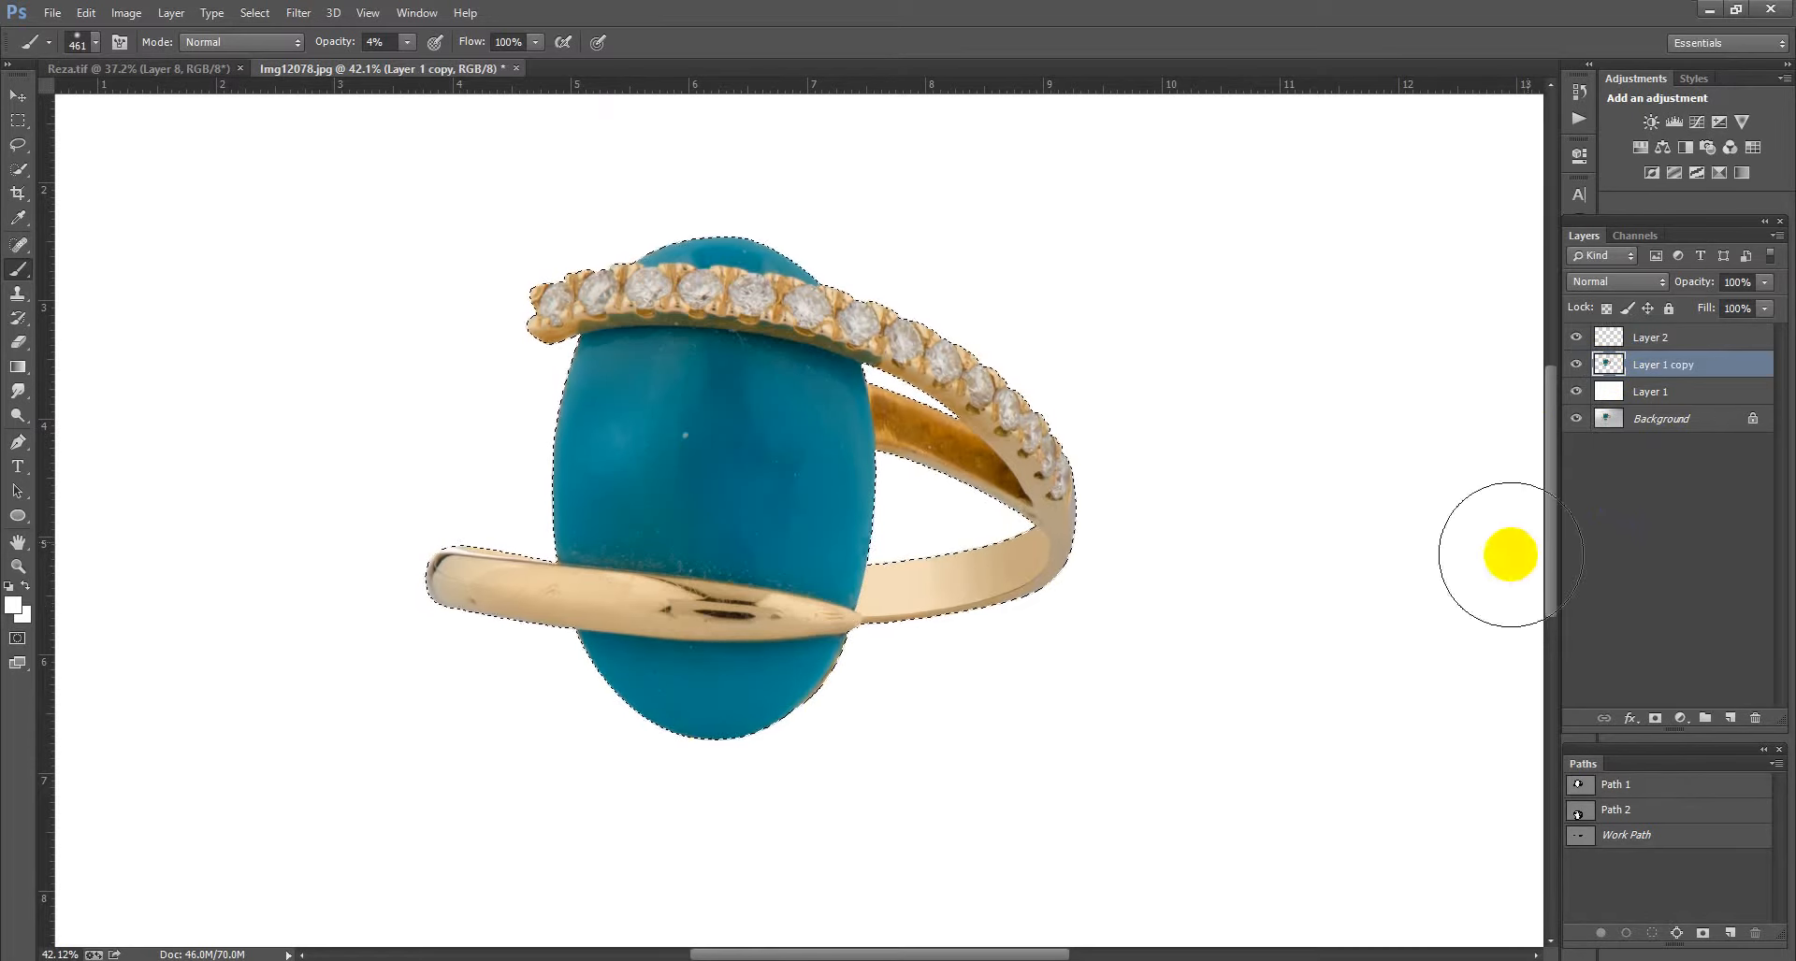
left_click(1636, 365)
left_click(16, 346)
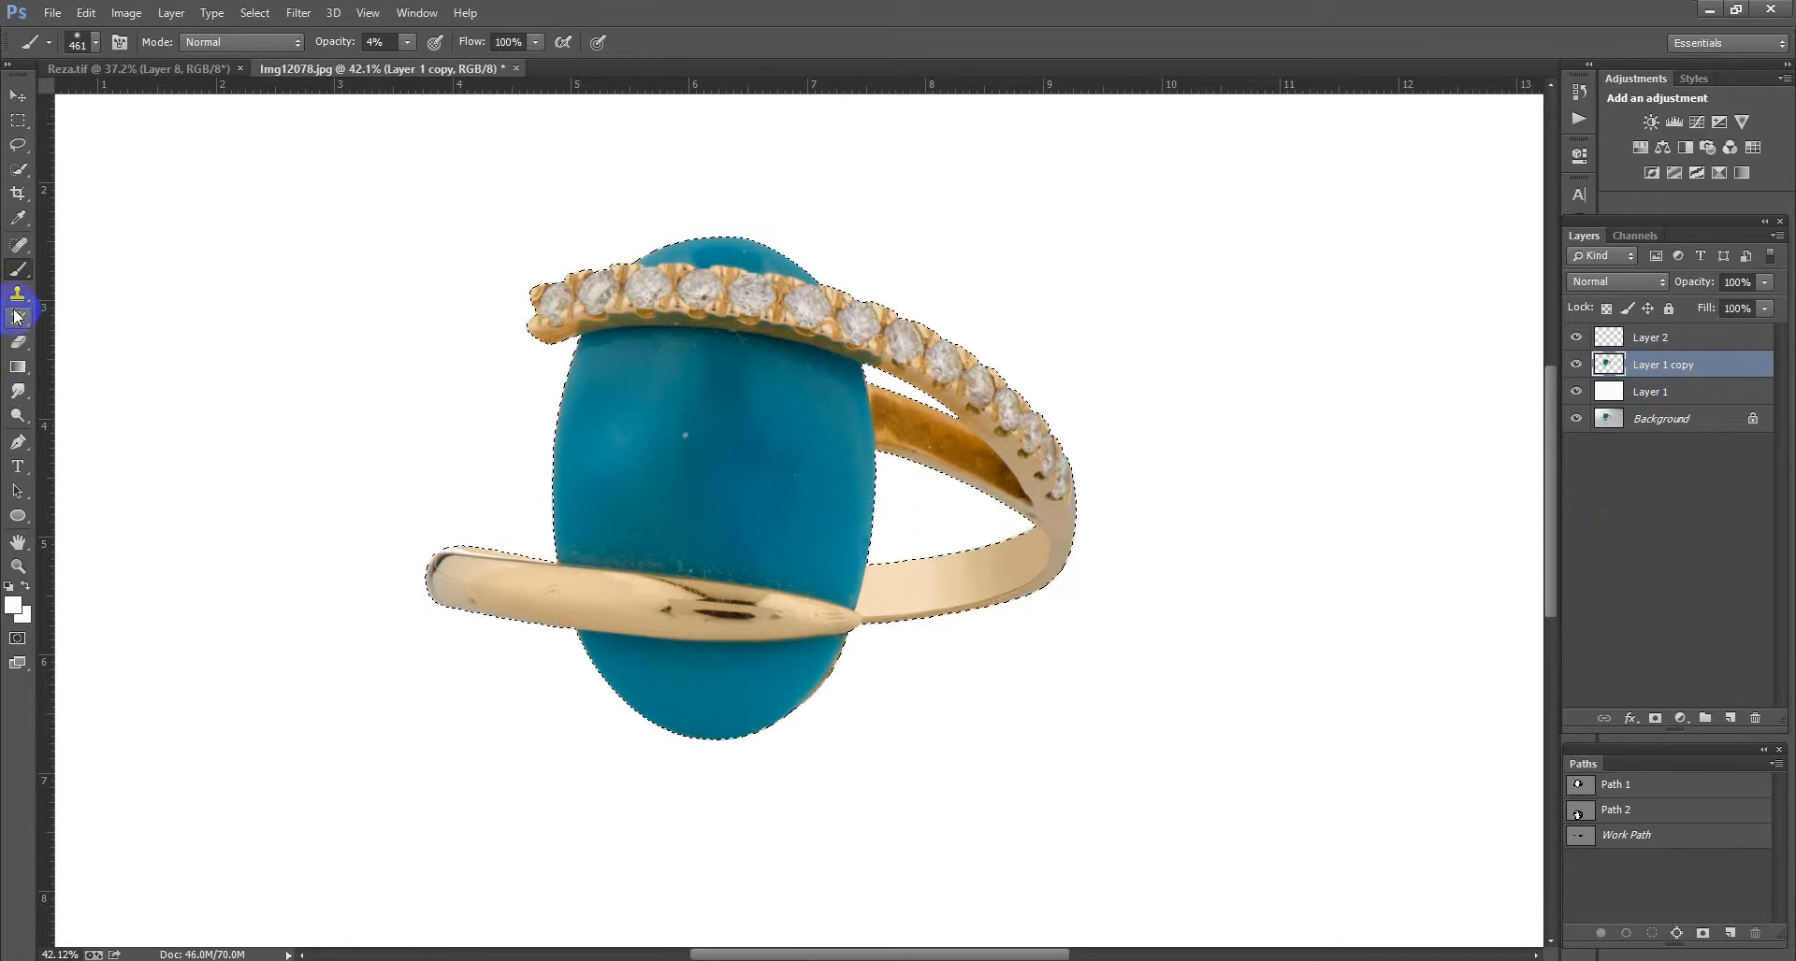
left_click(16, 391)
Step: Smudge away the scratches and spots on the front band's rounded end and smooth its dark edge at 50% strength
scroll(594, 590, "up", 4)
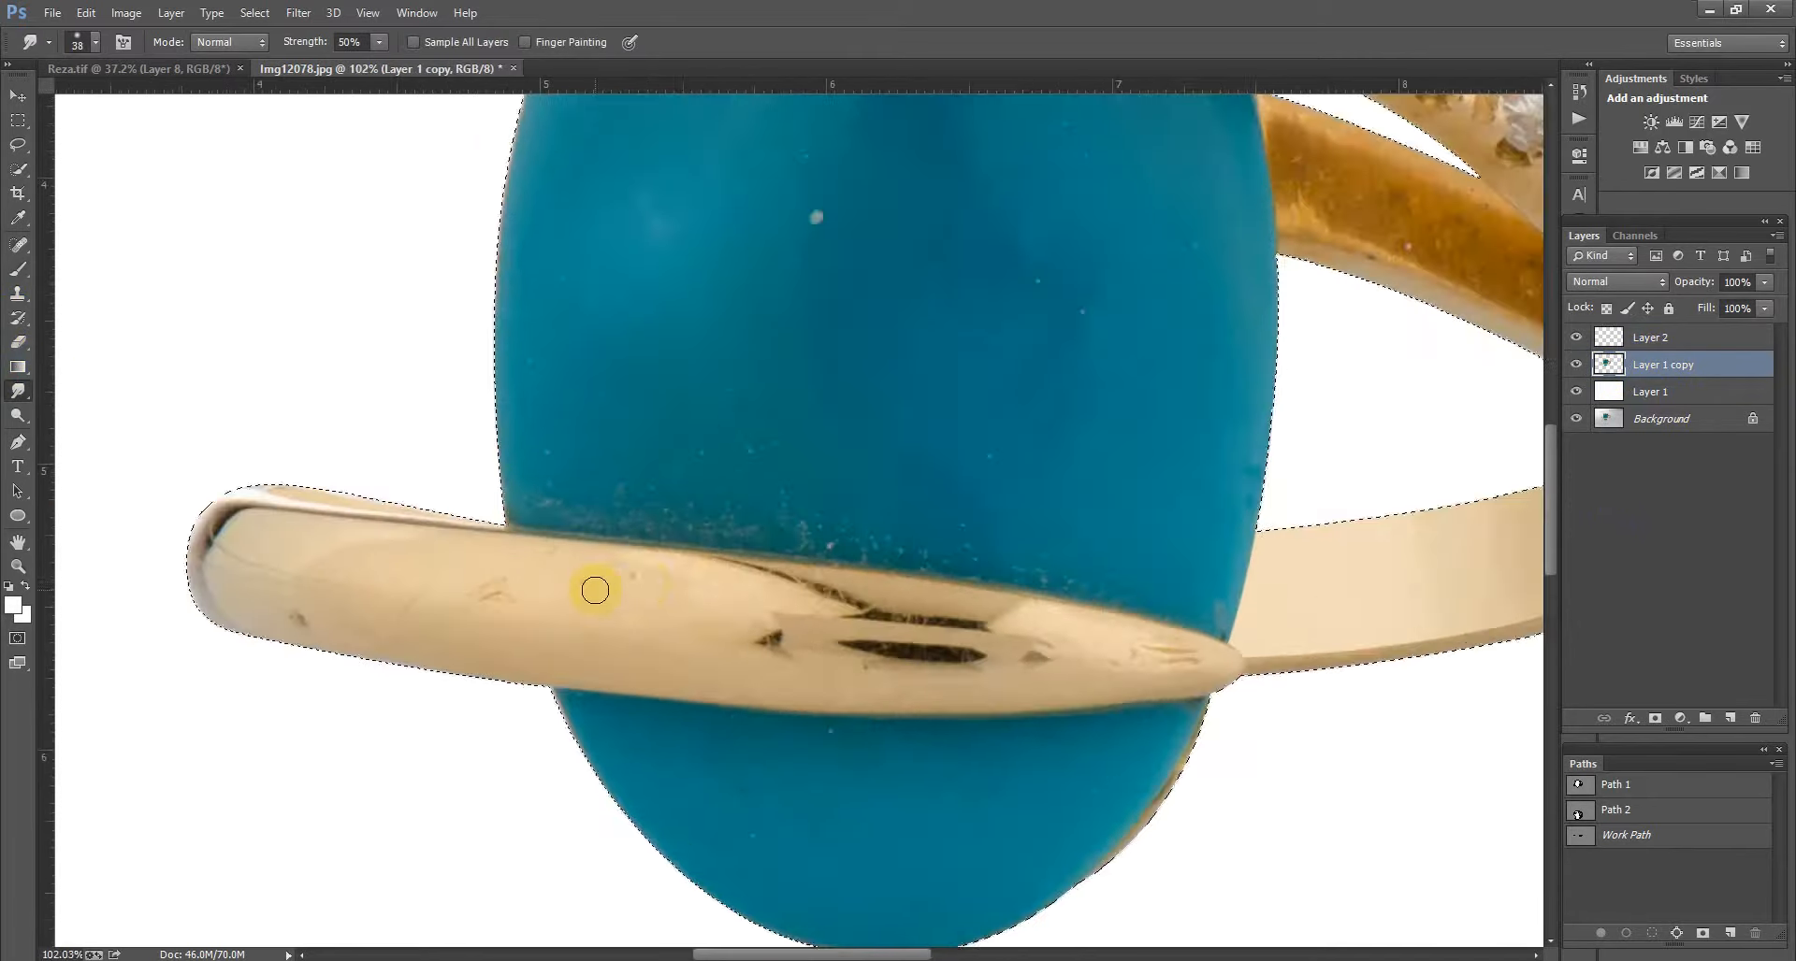
scroll(645, 593, "up", 3)
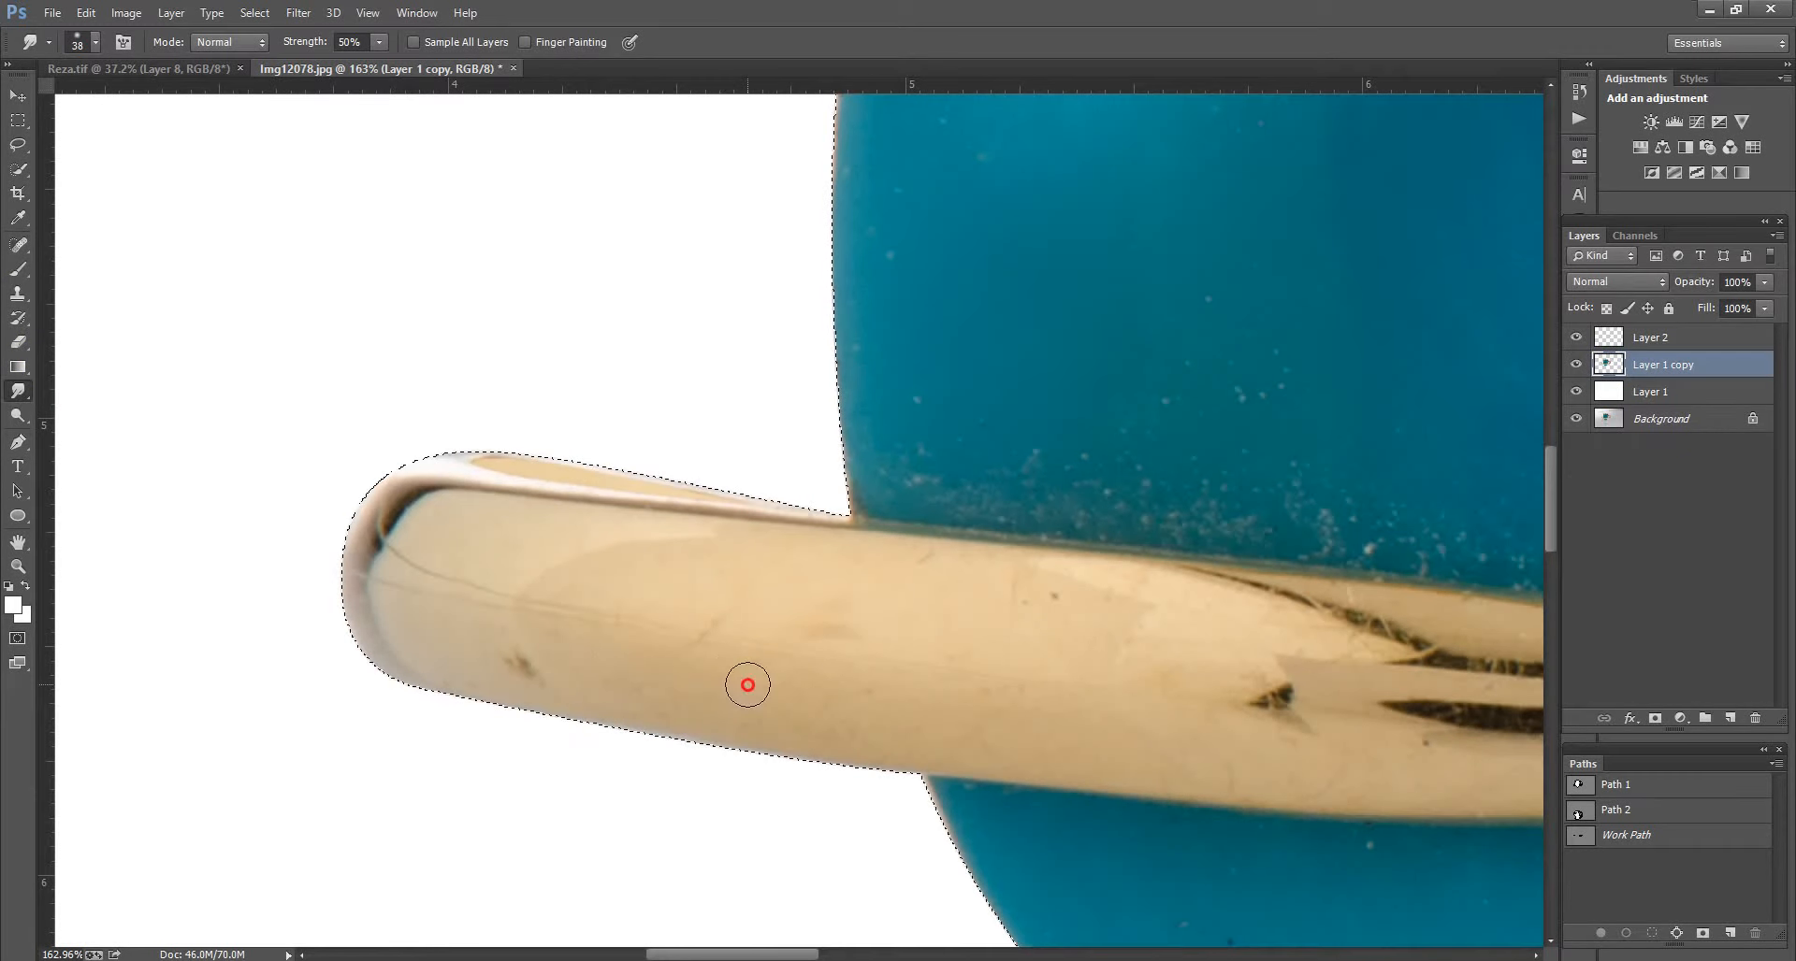
mouse_move(747, 685)
left_mouse_down()
mouse_move(485, 657)
mouse_move(521, 674)
left_mouse_up()
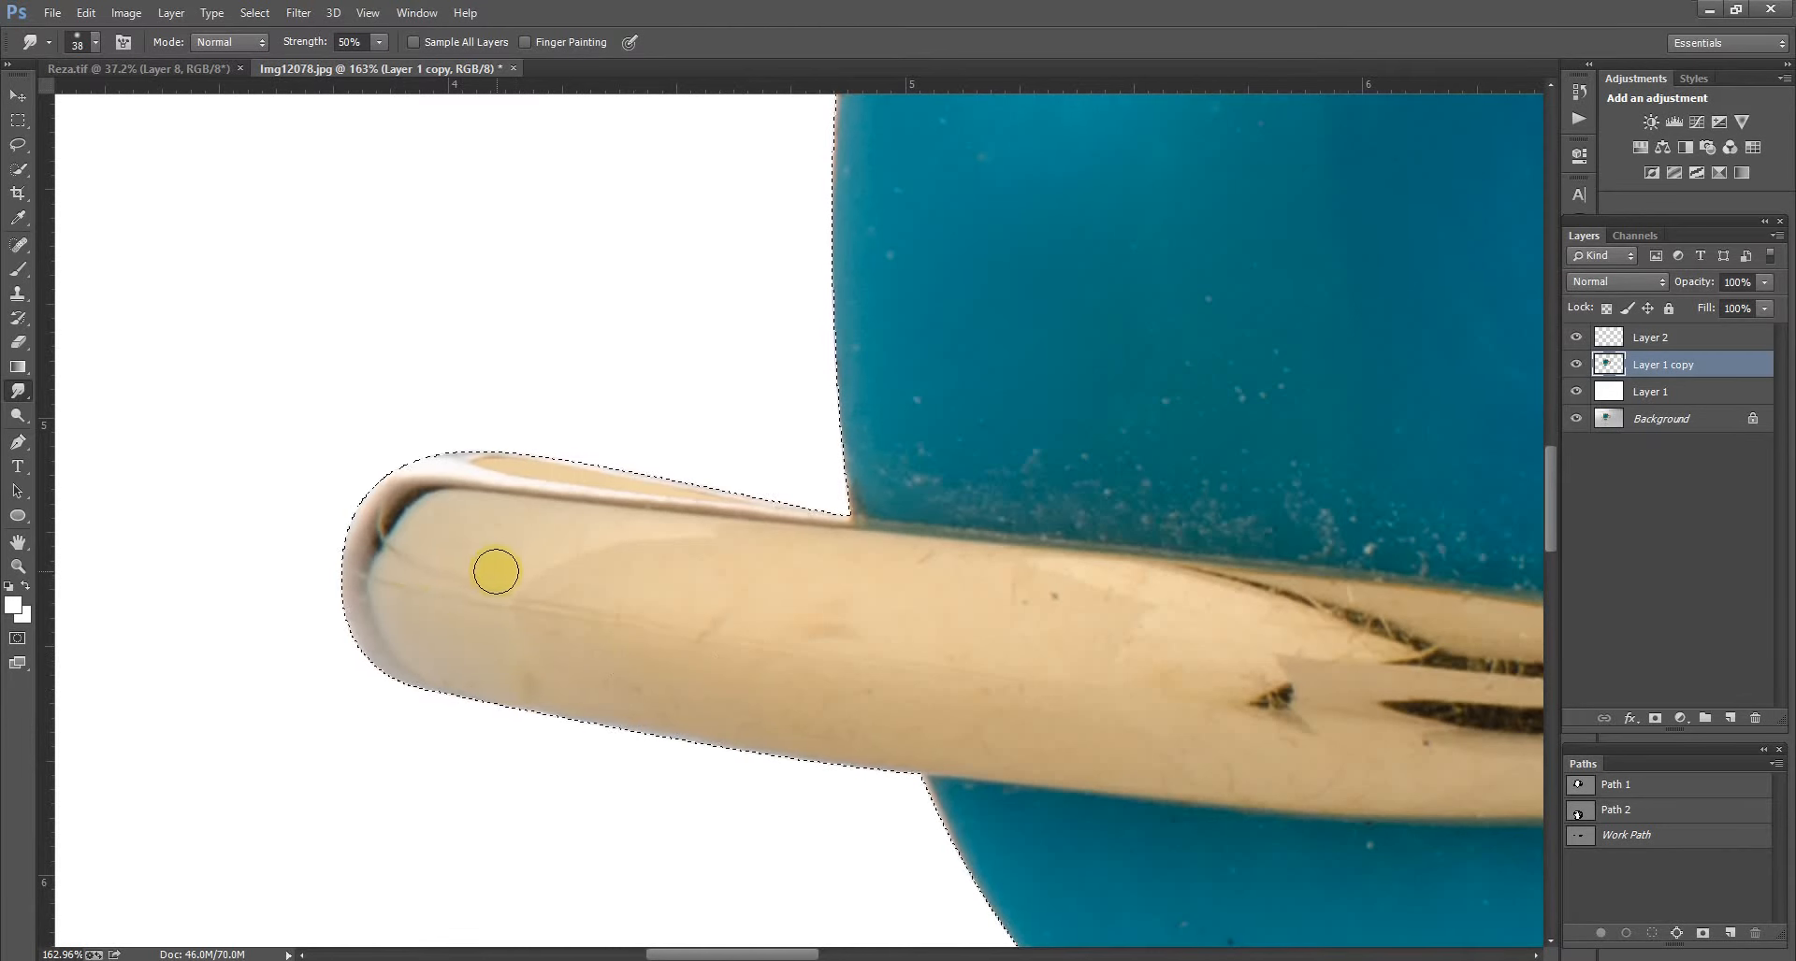
left_click_drag(438, 591, 487, 599)
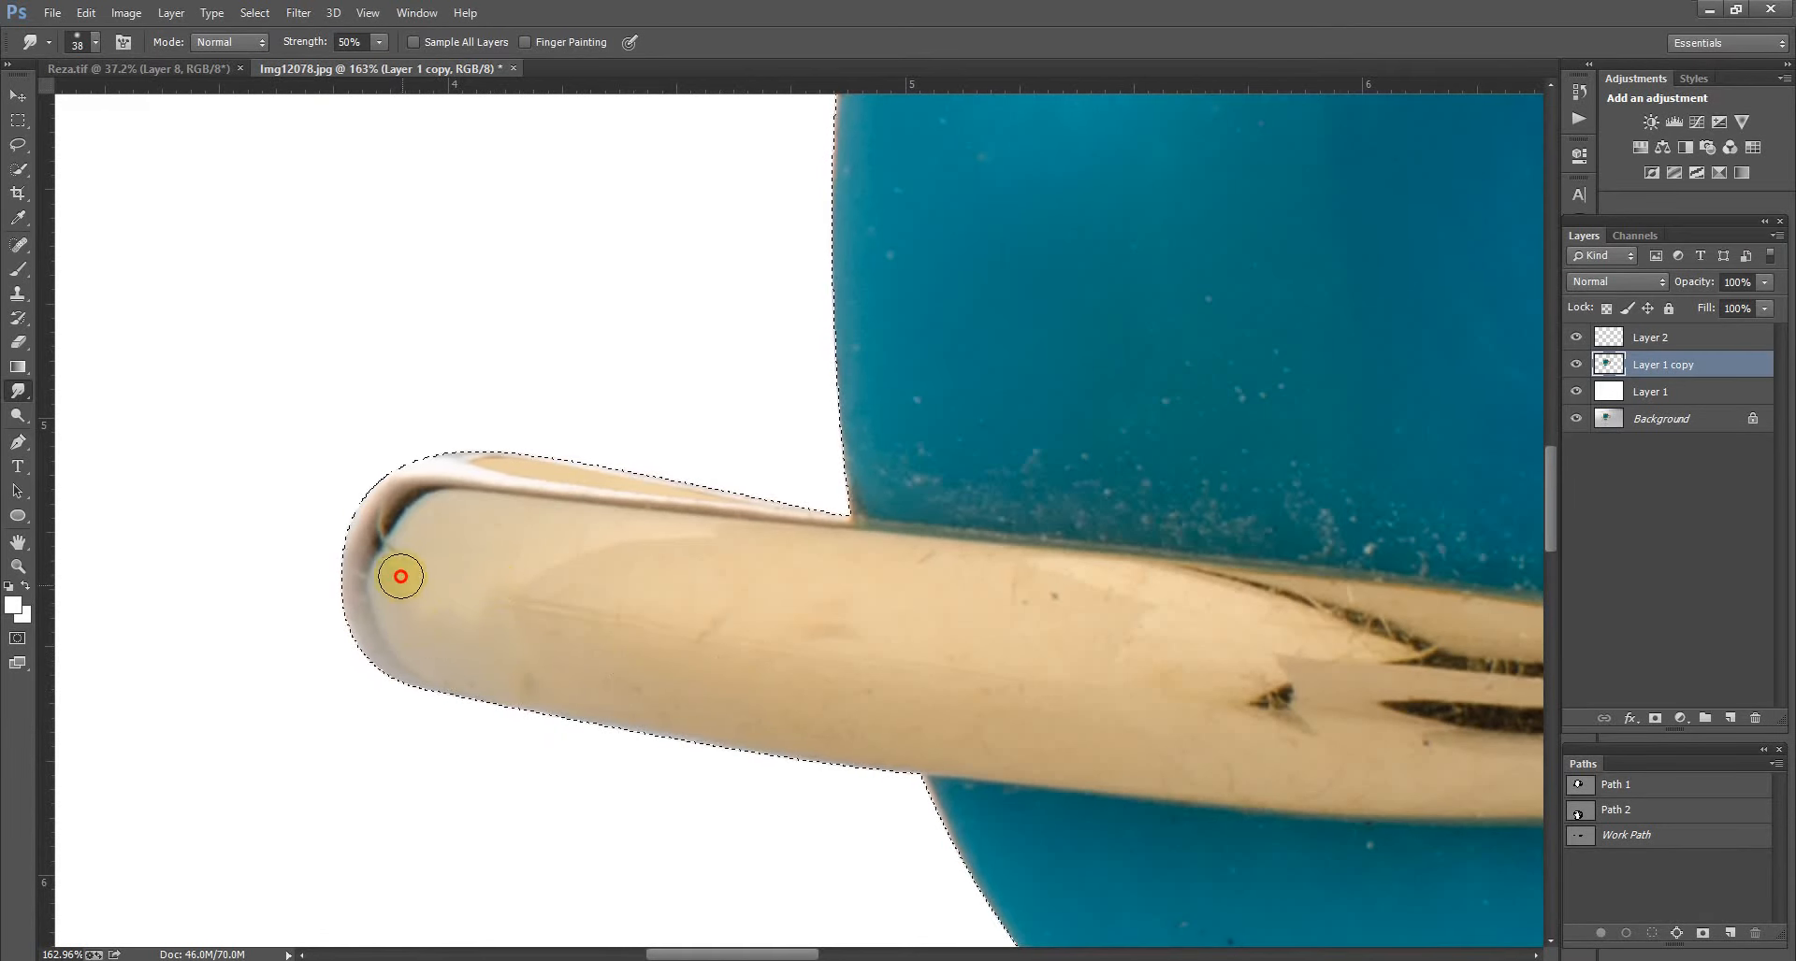
mouse_move(370, 491)
left_mouse_down()
mouse_move(353, 537)
mouse_move(386, 463)
mouse_move(330, 599)
mouse_move(338, 564)
mouse_move(347, 660)
mouse_move(363, 670)
mouse_move(339, 585)
mouse_move(370, 689)
mouse_move(337, 607)
mouse_move(355, 666)
left_mouse_up()
scroll(375, 599, "down", 1)
scroll(600, 595, "up", 1)
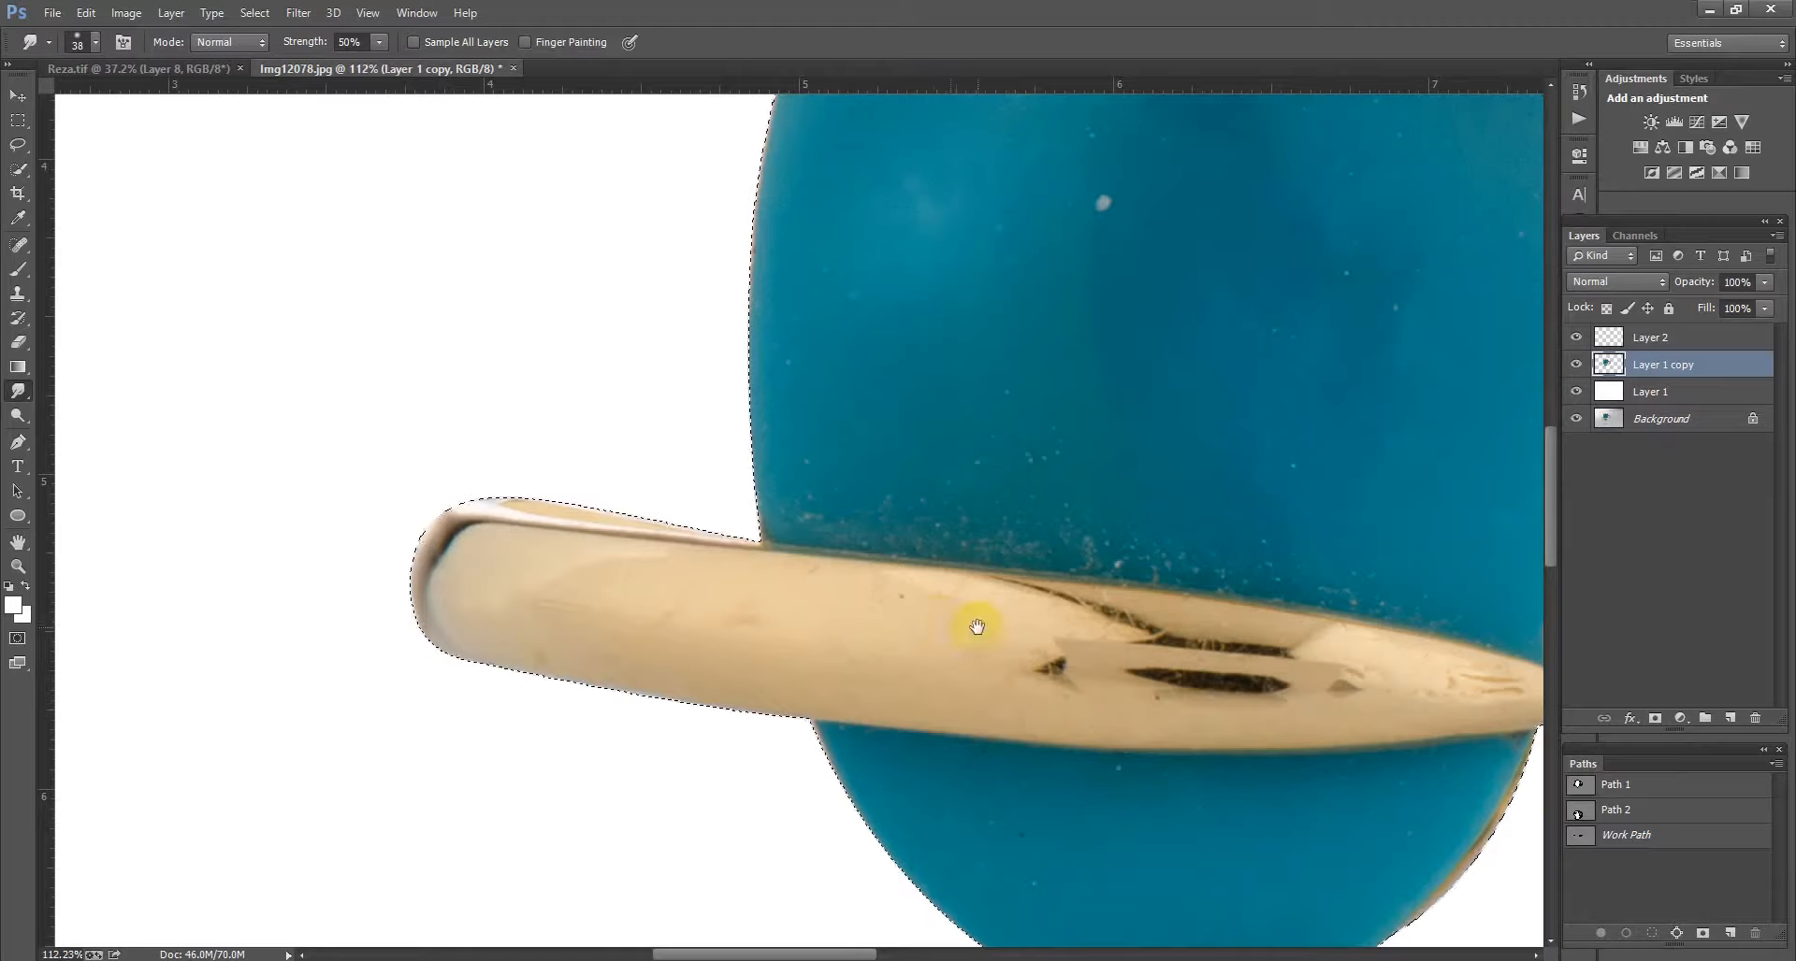
Step: Smudge the scratch marks on the front band's pointed tip until the metal is smooth
scroll(973, 626, "right", 6)
left_click_drag(1050, 573, 997, 542)
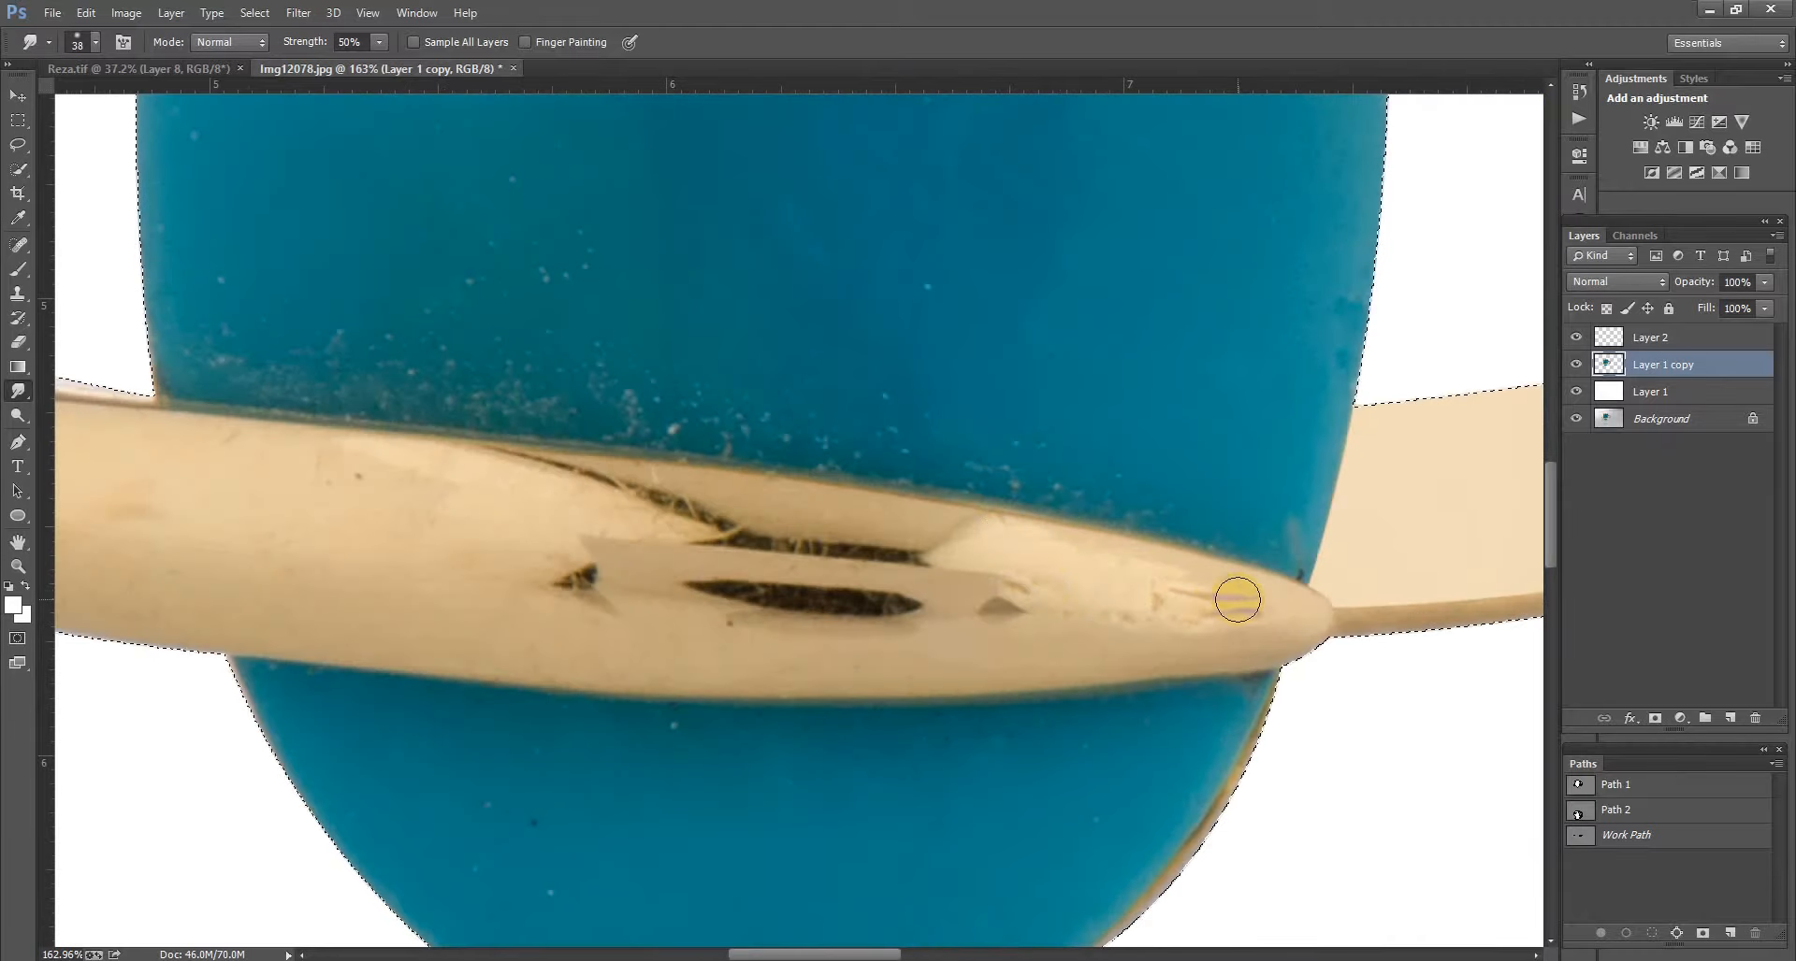
mouse_move(1235, 596)
left_mouse_down()
mouse_move(1000, 539)
mouse_move(1261, 642)
mouse_move(937, 669)
mouse_move(1274, 637)
left_mouse_up()
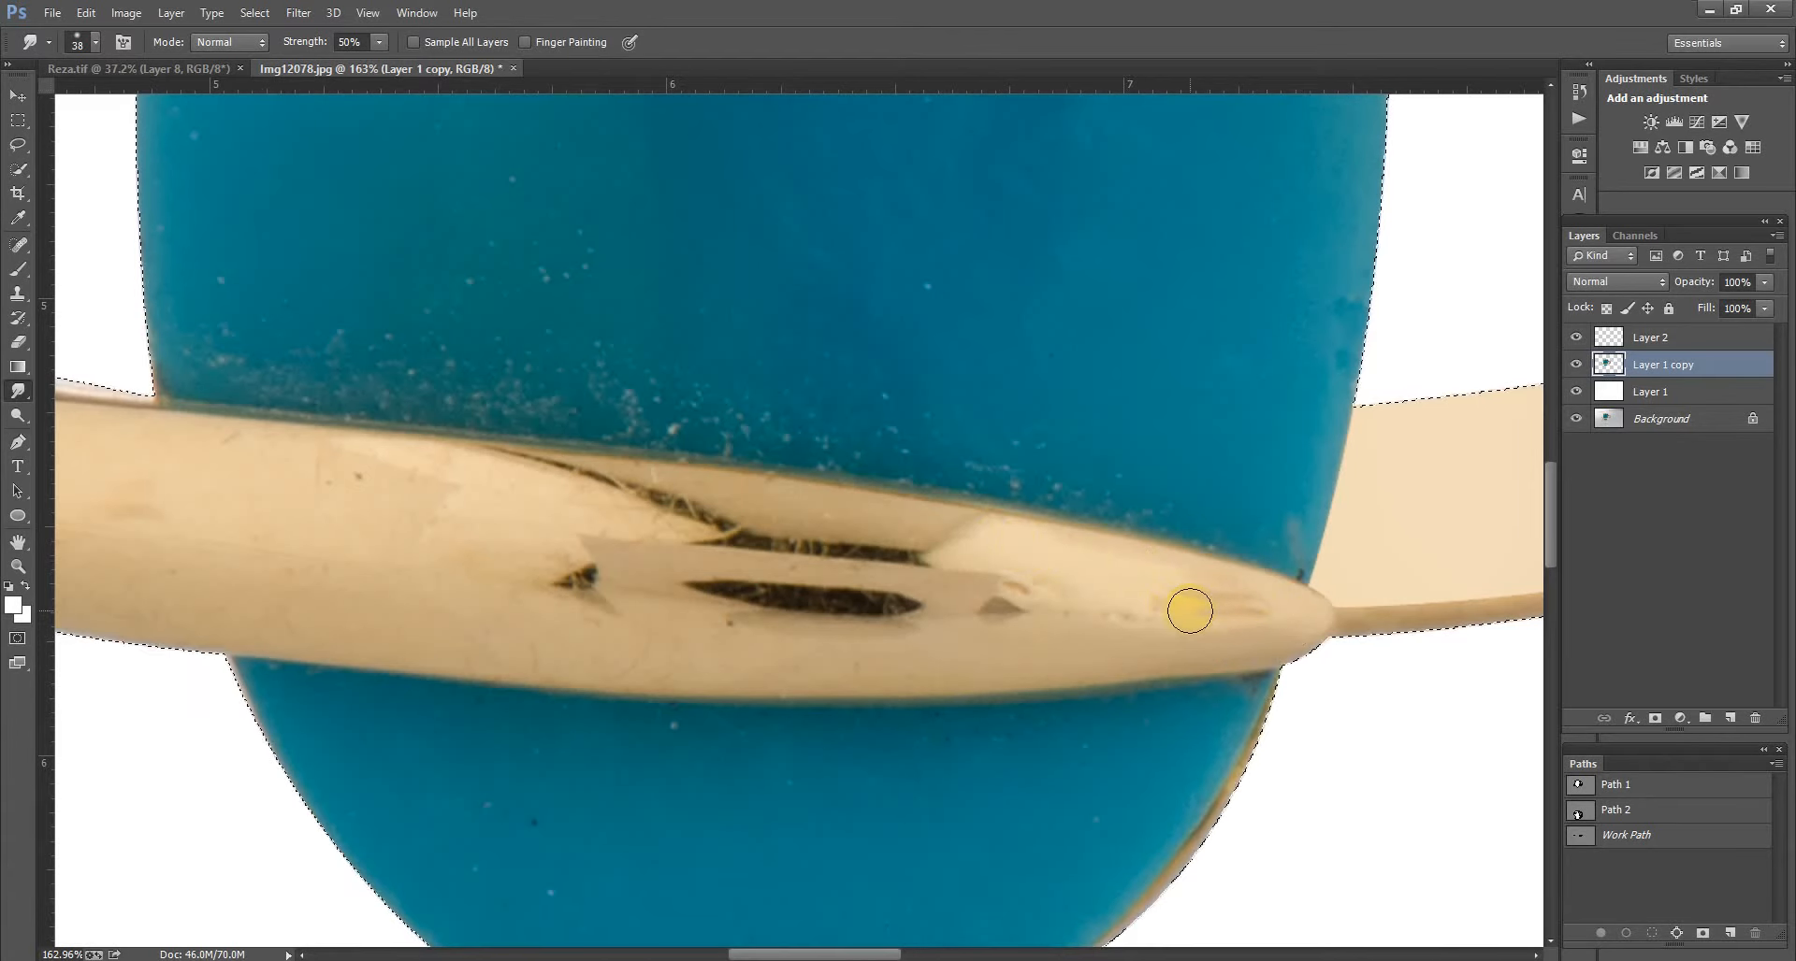
scroll(1155, 672, "down", 5)
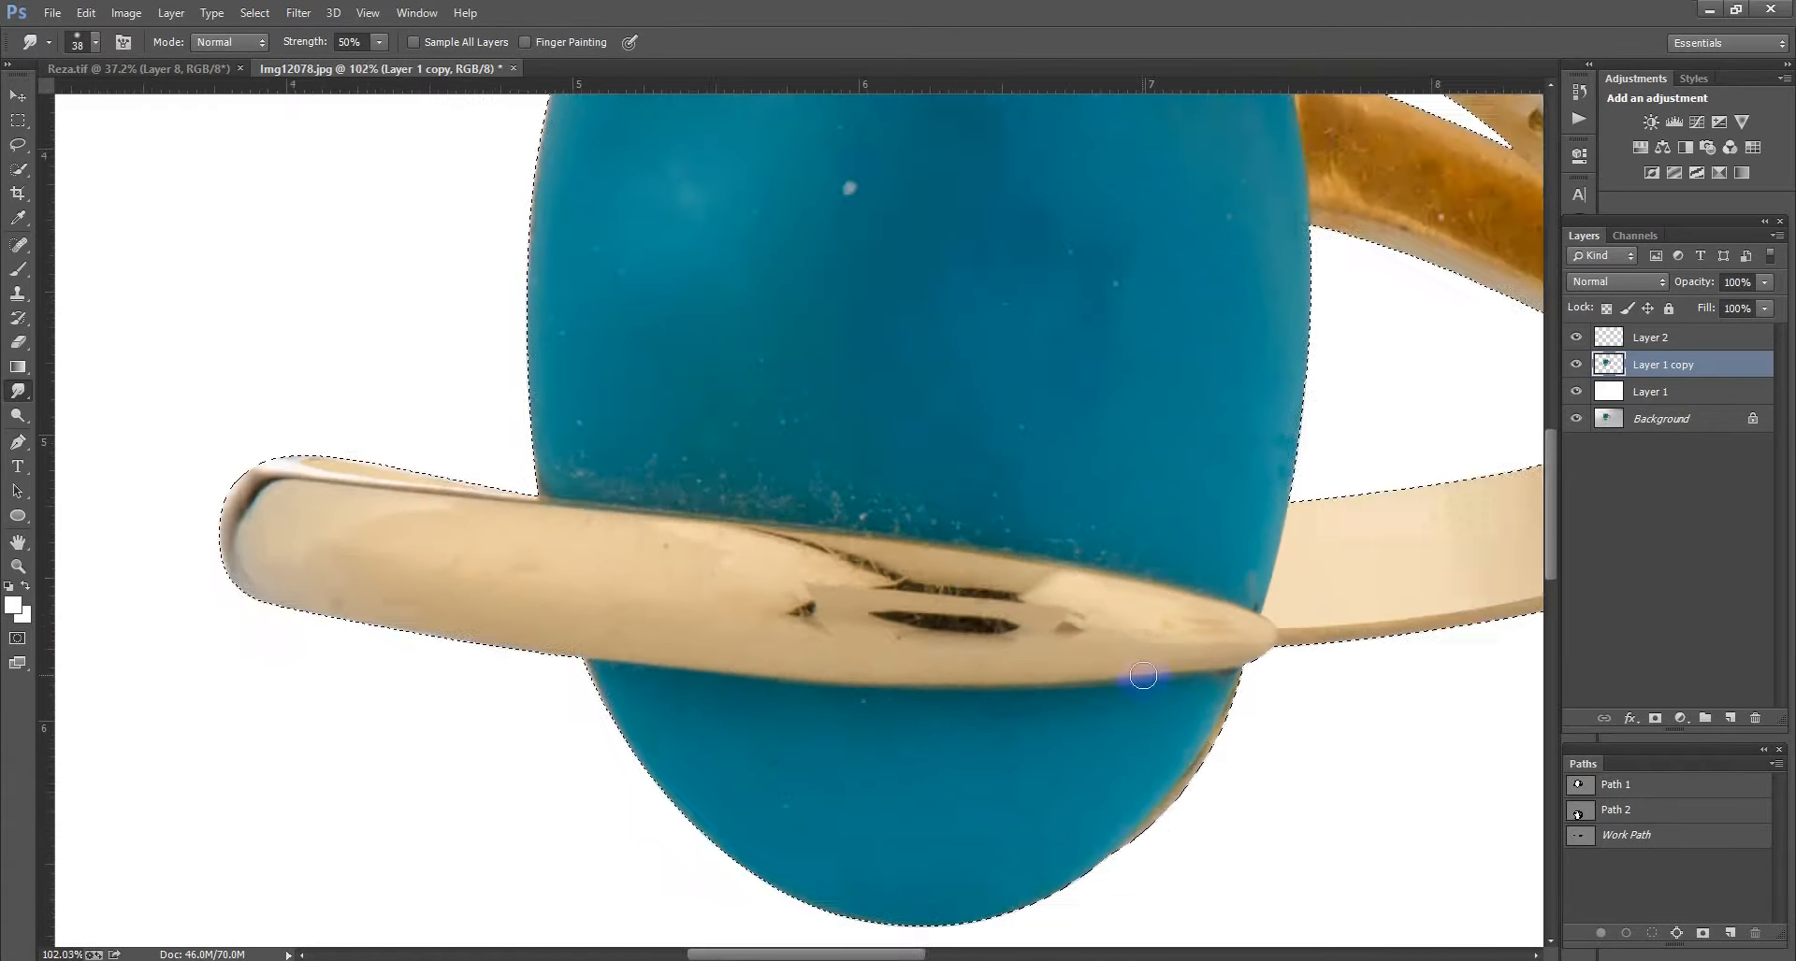
Step: Smudge the rough dark reflections in the middle of the front band into smooth streaks
scroll(720, 576, "up", 4)
scroll(682, 558, "down", 2)
scroll(761, 549, "up", 4)
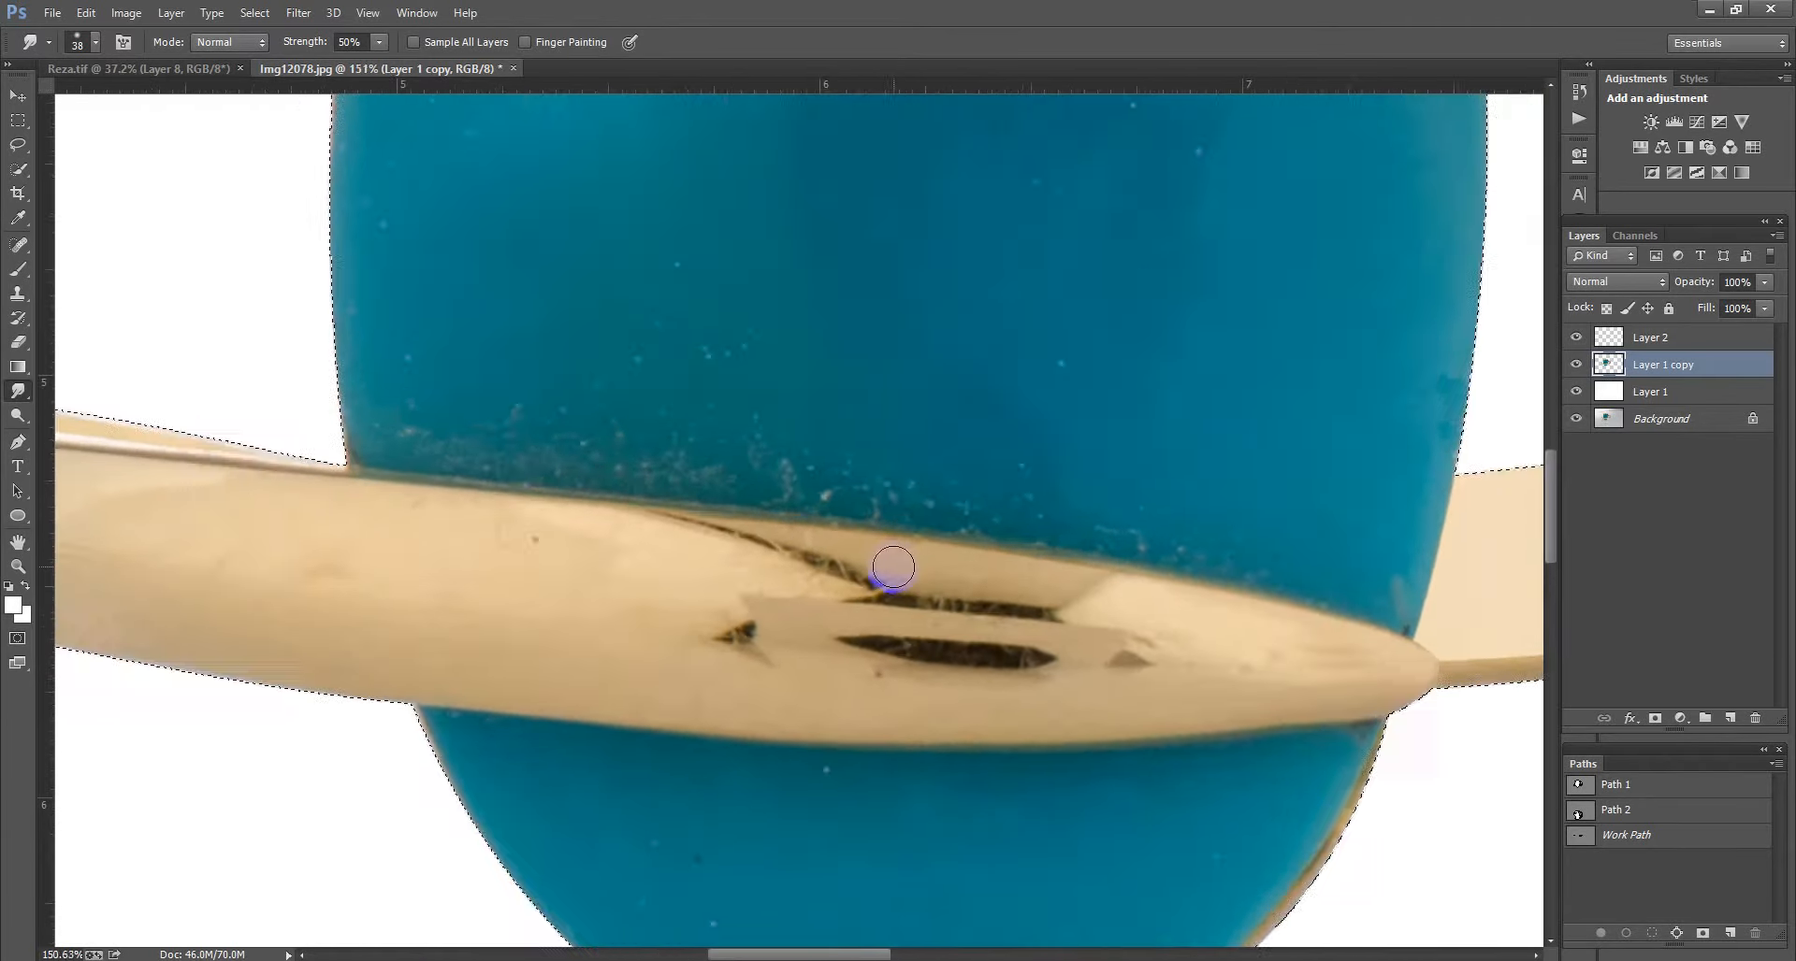
mouse_move(725, 531)
left_mouse_down()
mouse_move(1254, 603)
mouse_move(1204, 594)
left_mouse_up()
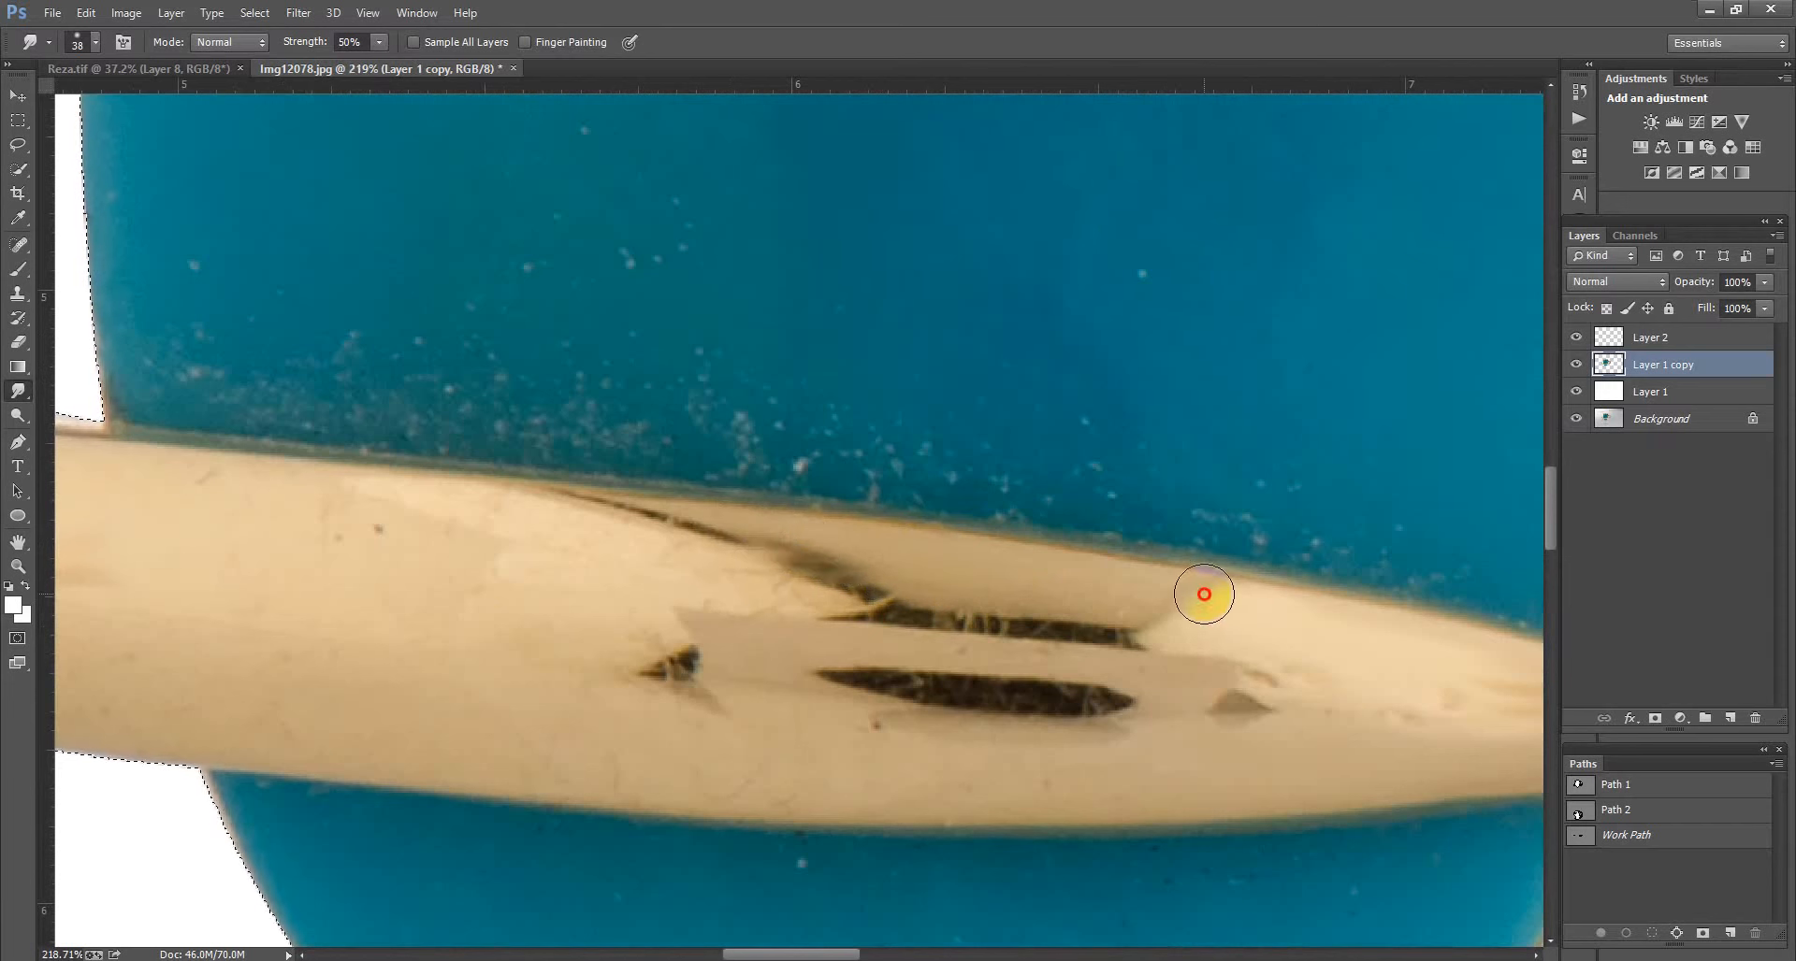
mouse_move(654, 524)
left_mouse_down()
mouse_move(1055, 696)
mouse_move(1225, 700)
left_mouse_up()
mouse_move(581, 646)
left_mouse_down()
mouse_move(505, 629)
mouse_move(1271, 718)
left_mouse_up()
scroll(1293, 697, "down", 2)
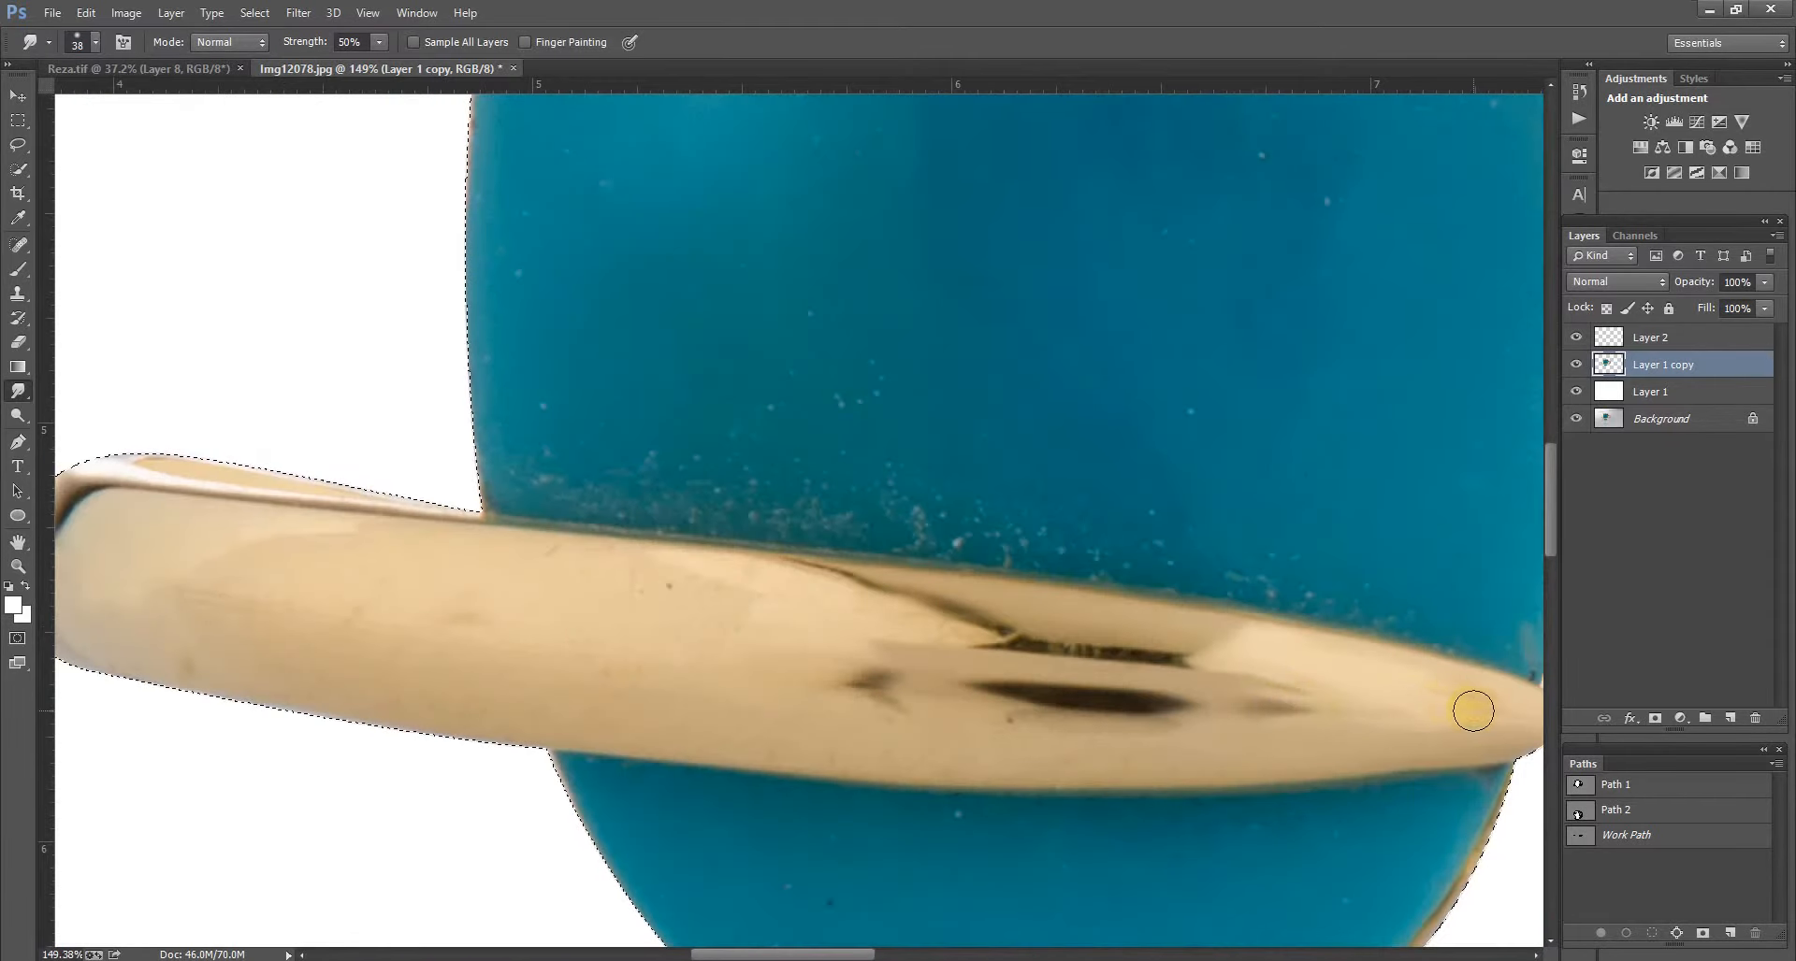
scroll(1105, 751, "up", 1)
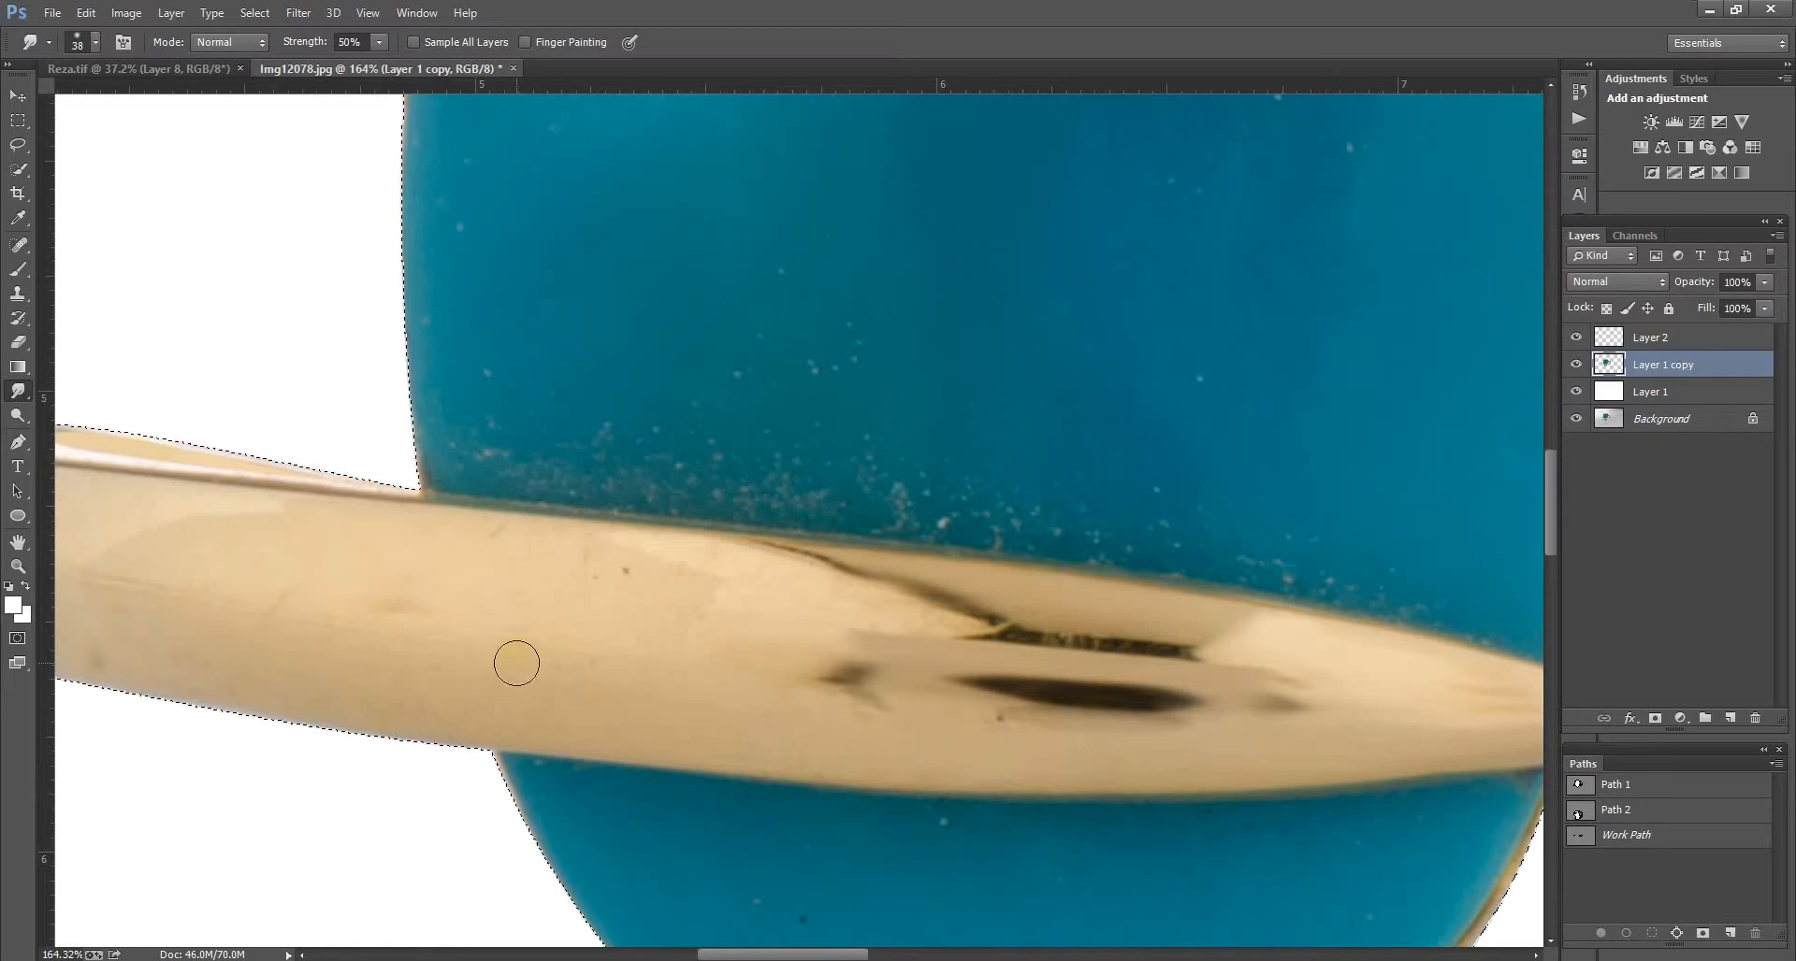
Step: Enlarge the Smudge brush to 73 px and smooth the scratches and specks across the wide part of the front band
right_click(524, 606, "alt")
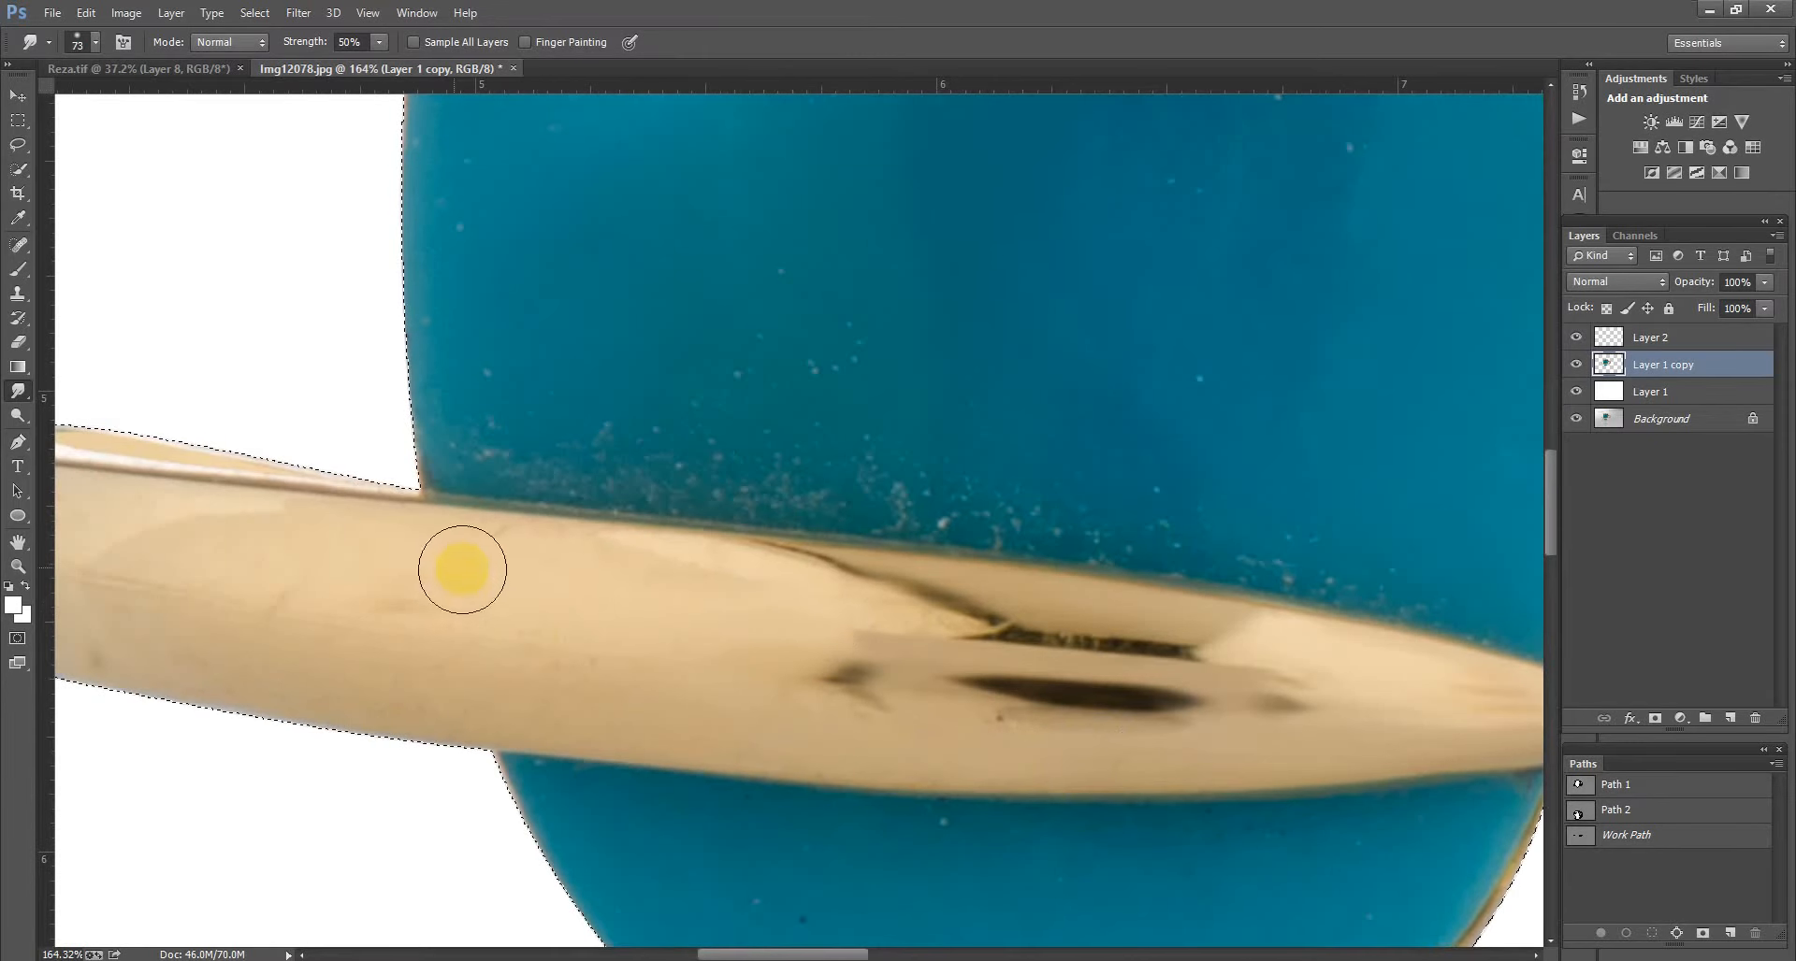
left_click_drag(369, 558, 682, 570)
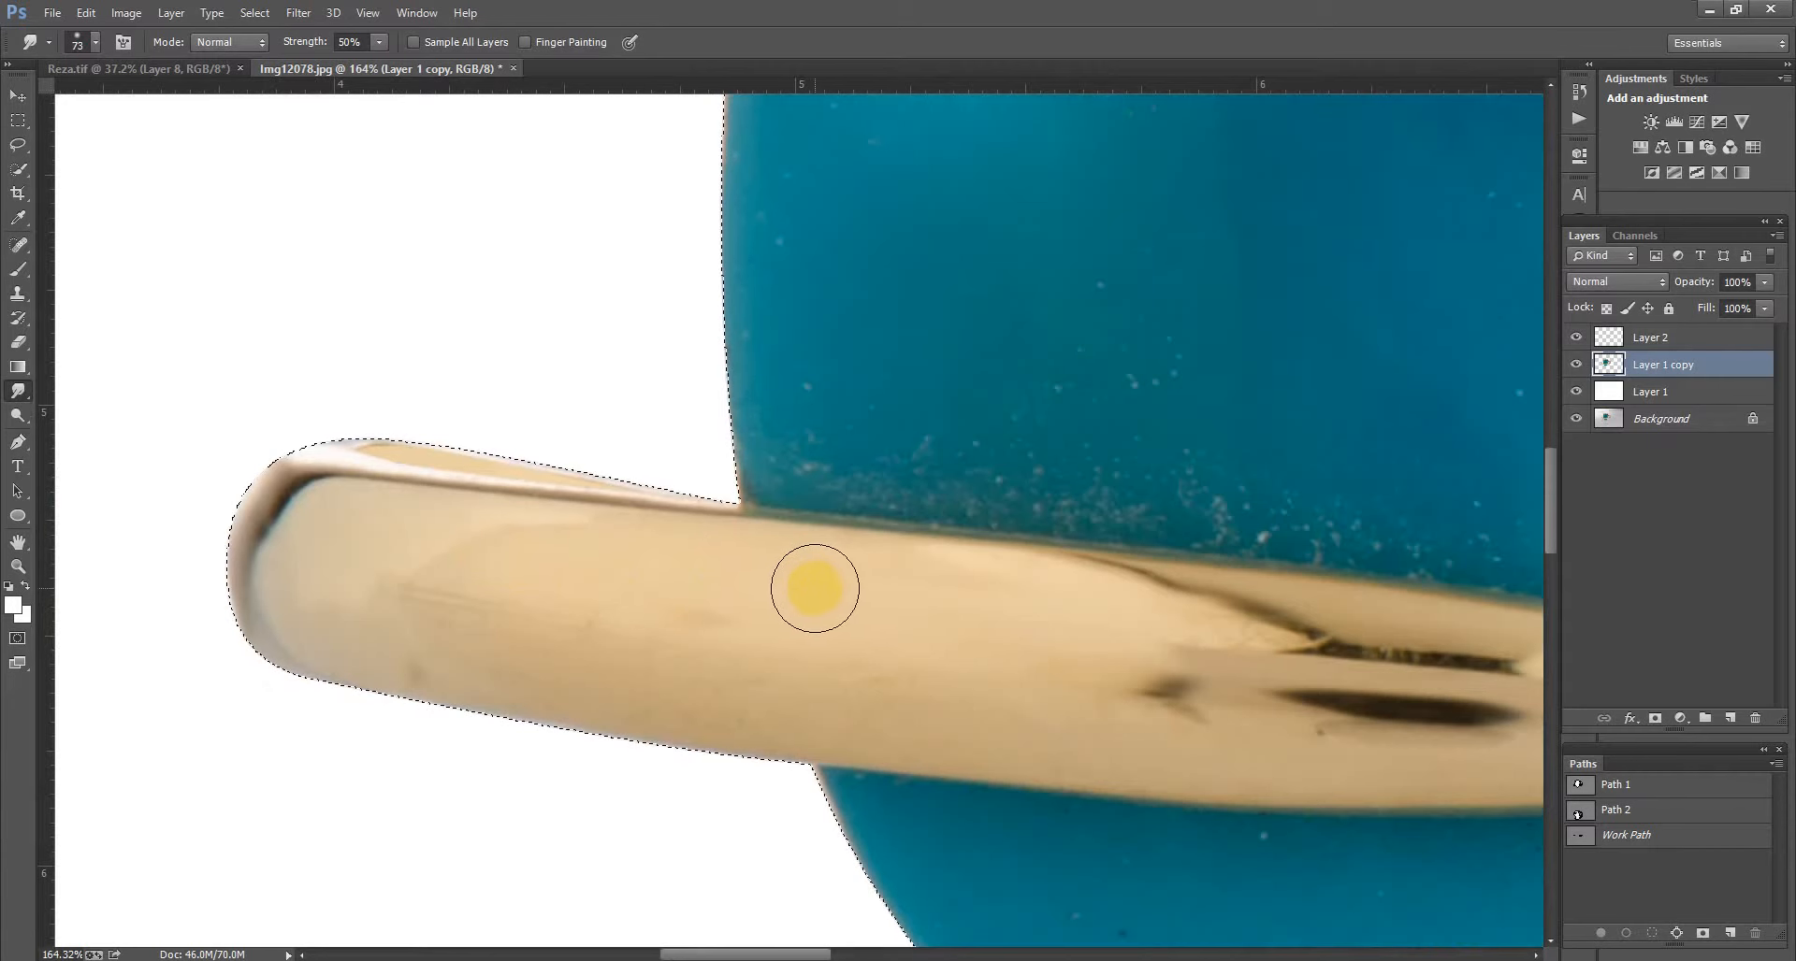
left_click_drag(815, 589, 806, 607)
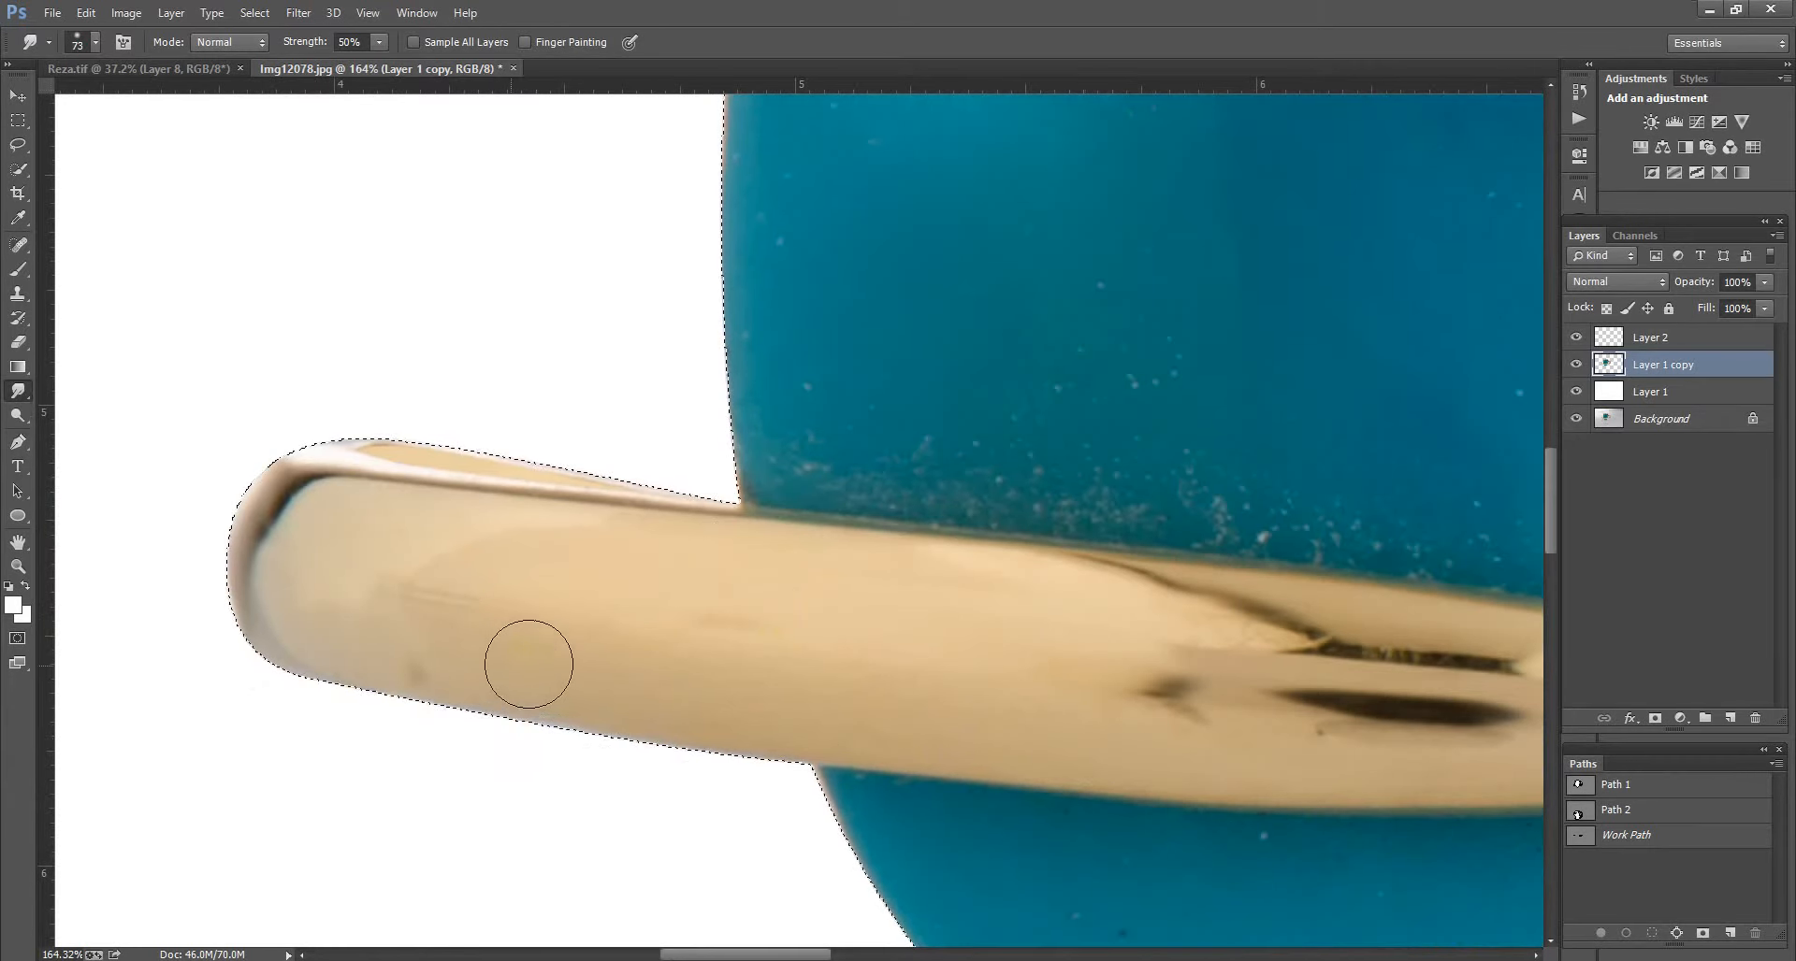
Step: Smudge the dark reflections in the middle of the front band into softer streaks and remove the small dark mark beside them
scroll(786, 678, "down", 2)
left_click_drag(1058, 656, 1288, 696)
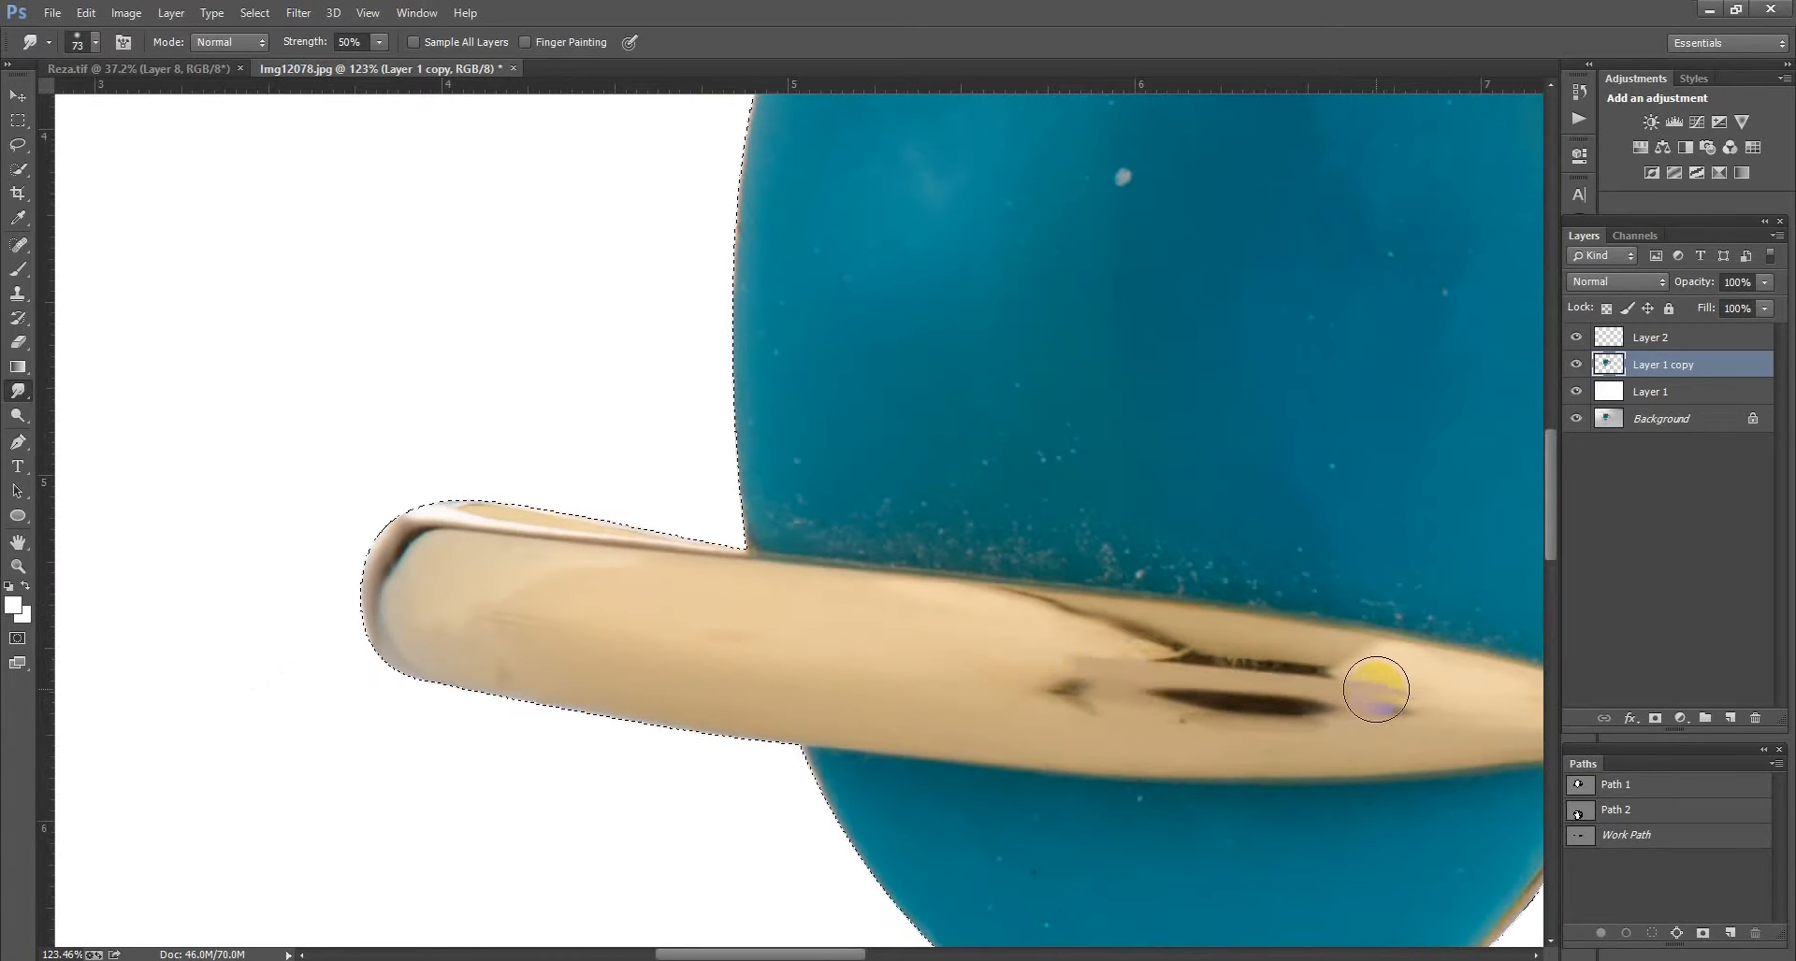
left_click_drag(1050, 661, 1070, 685)
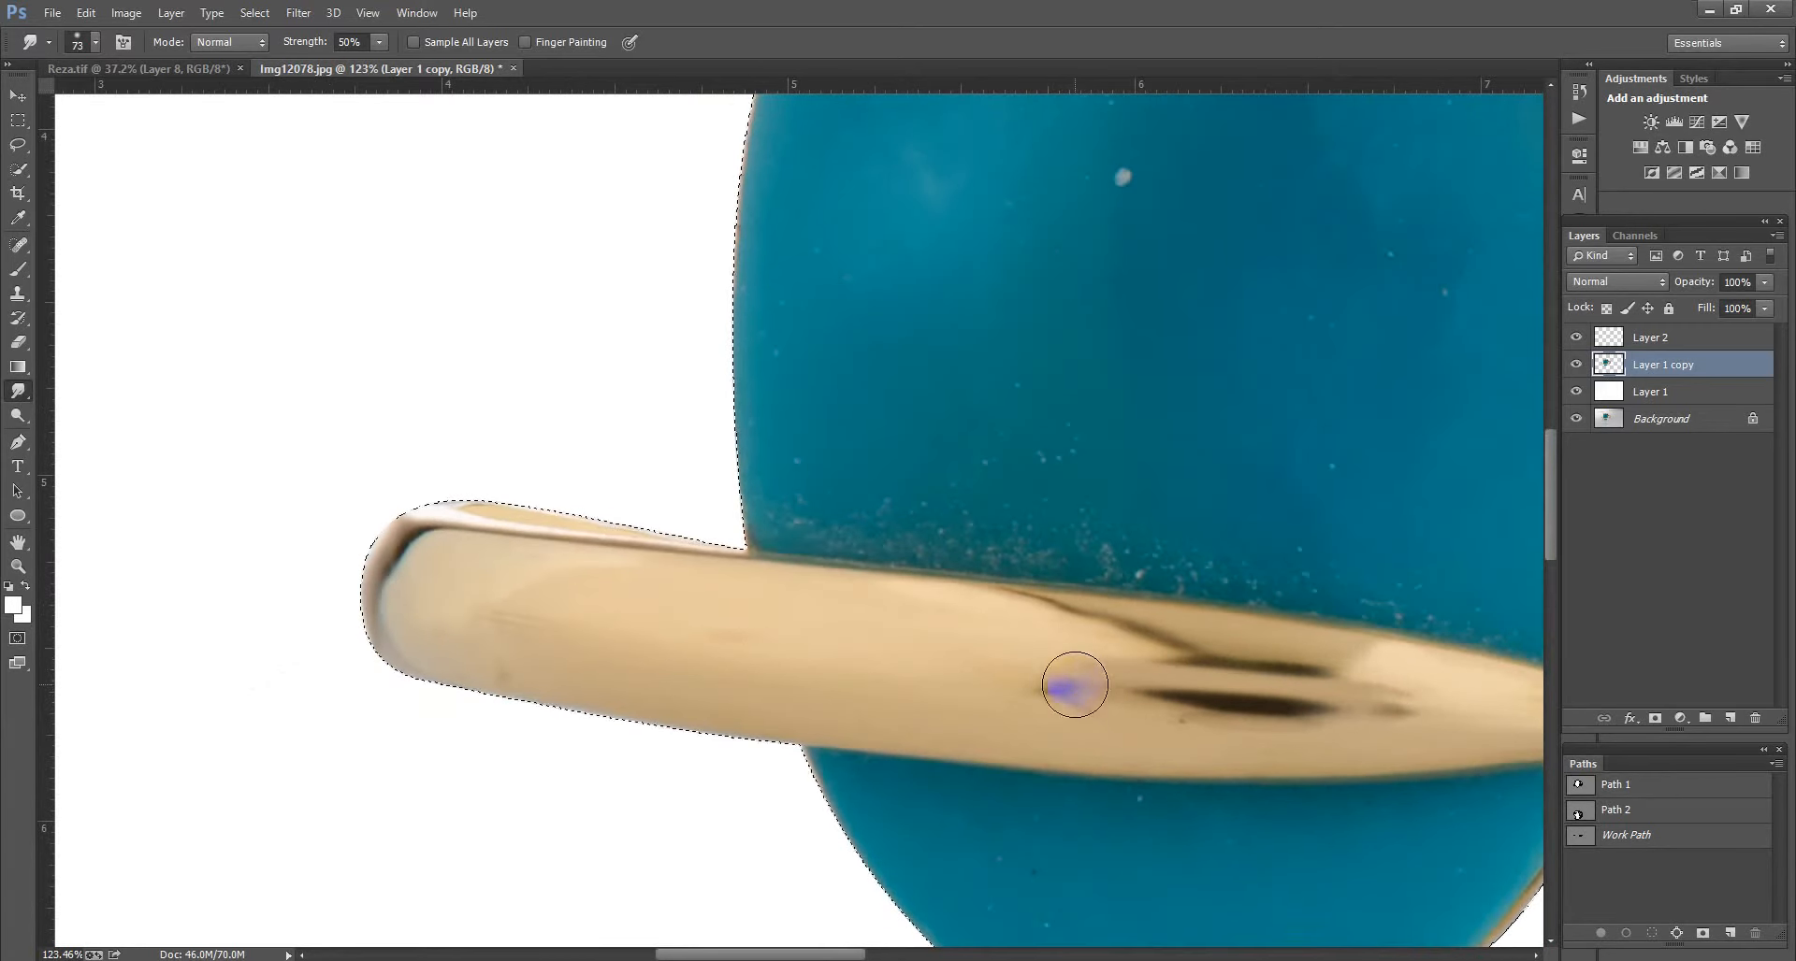
Step: Merge Layer 2 down into Layer 1 copy
scroll(1141, 724, "down", 2)
scroll(1139, 721, "down", 3)
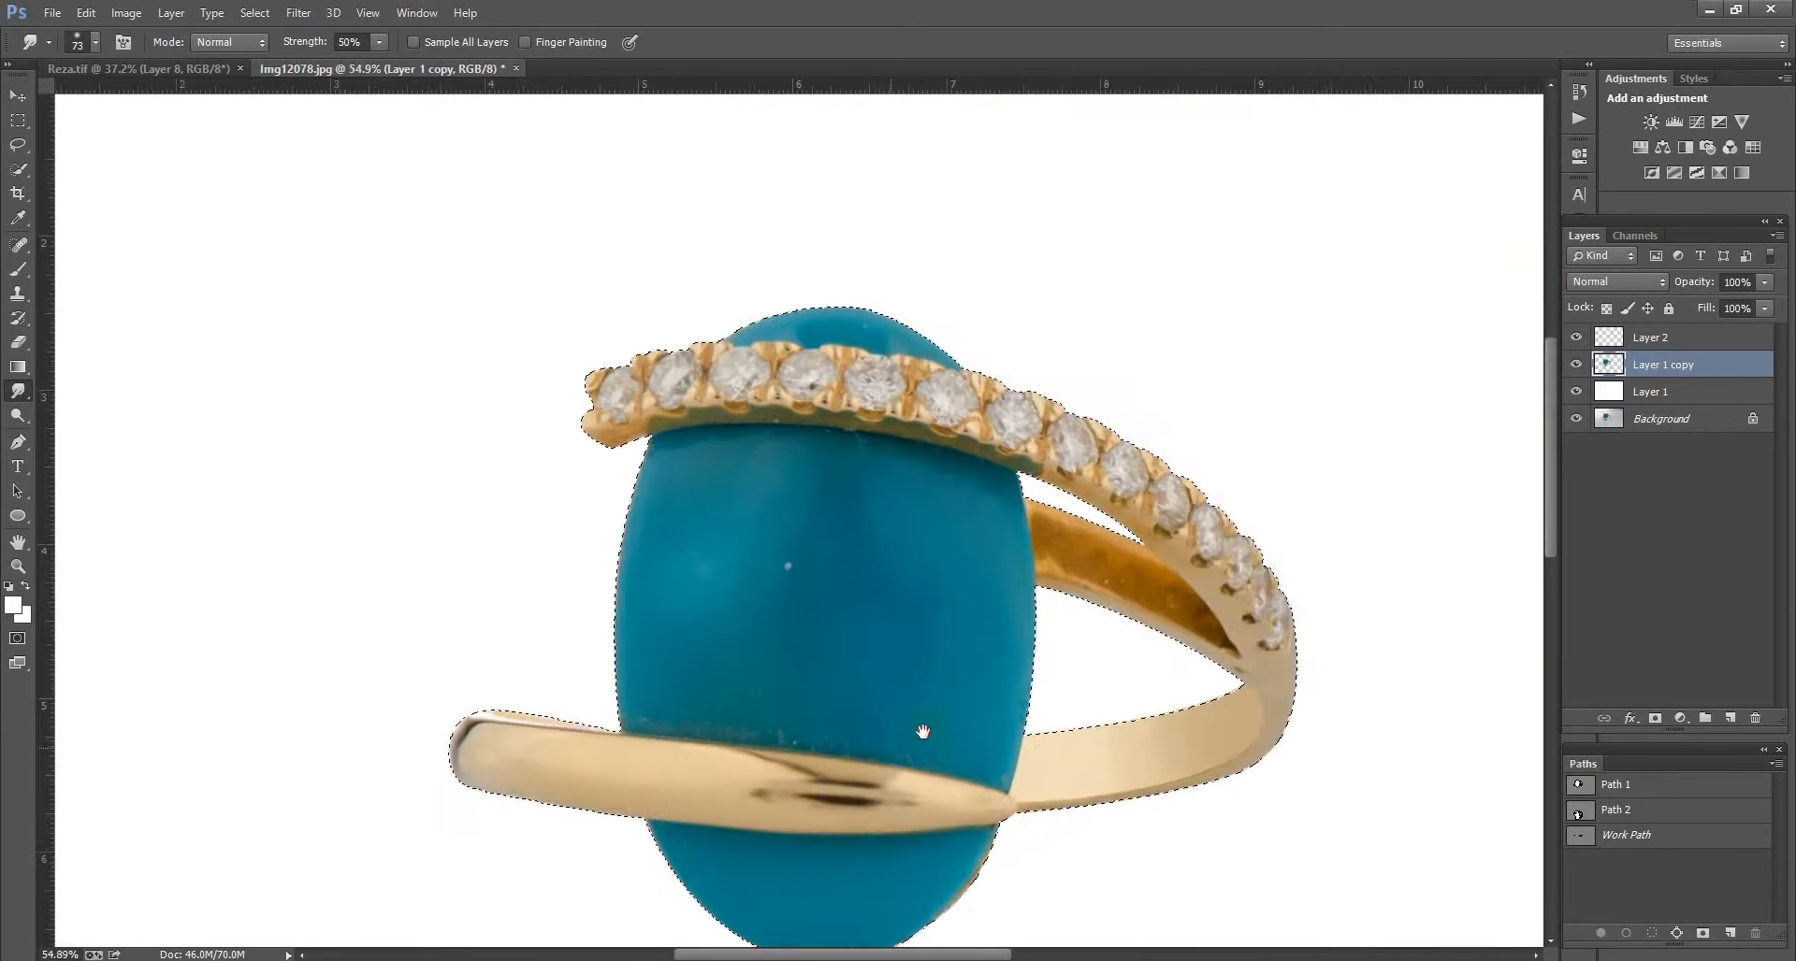
scroll(1314, 686, "up", 4)
scroll(1267, 716, "down", 2)
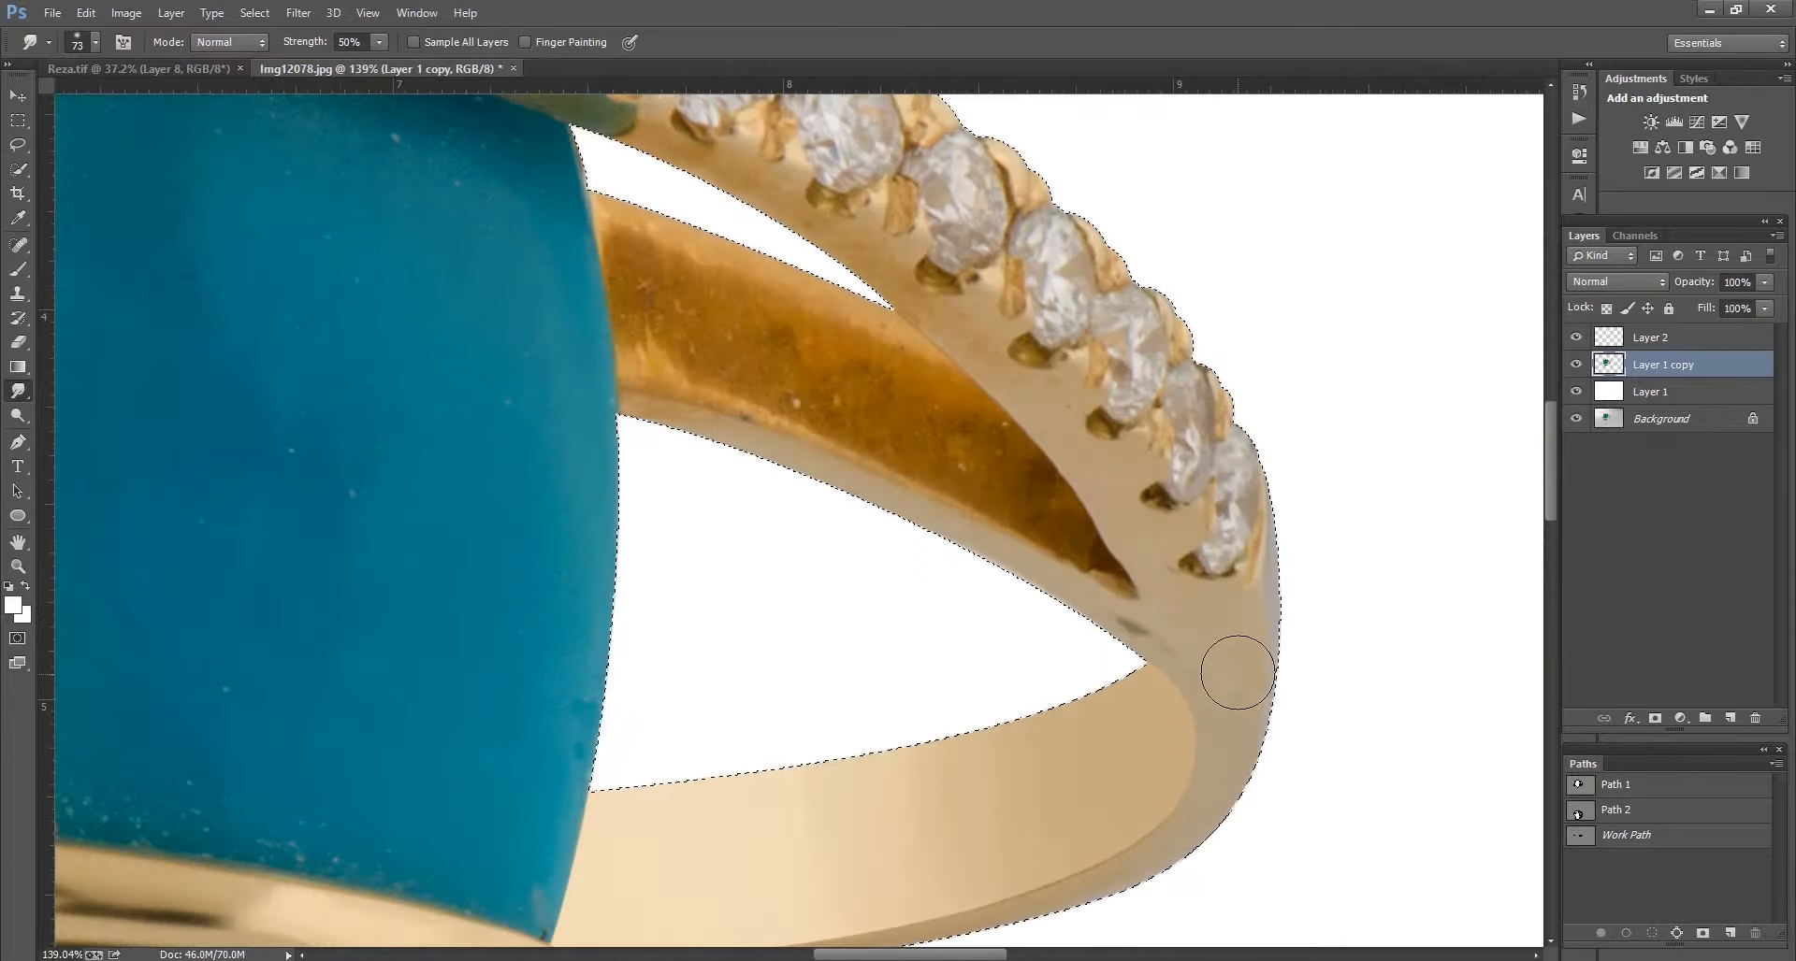
scroll(1225, 655, "down", 3)
scroll(1225, 770, "down", 3)
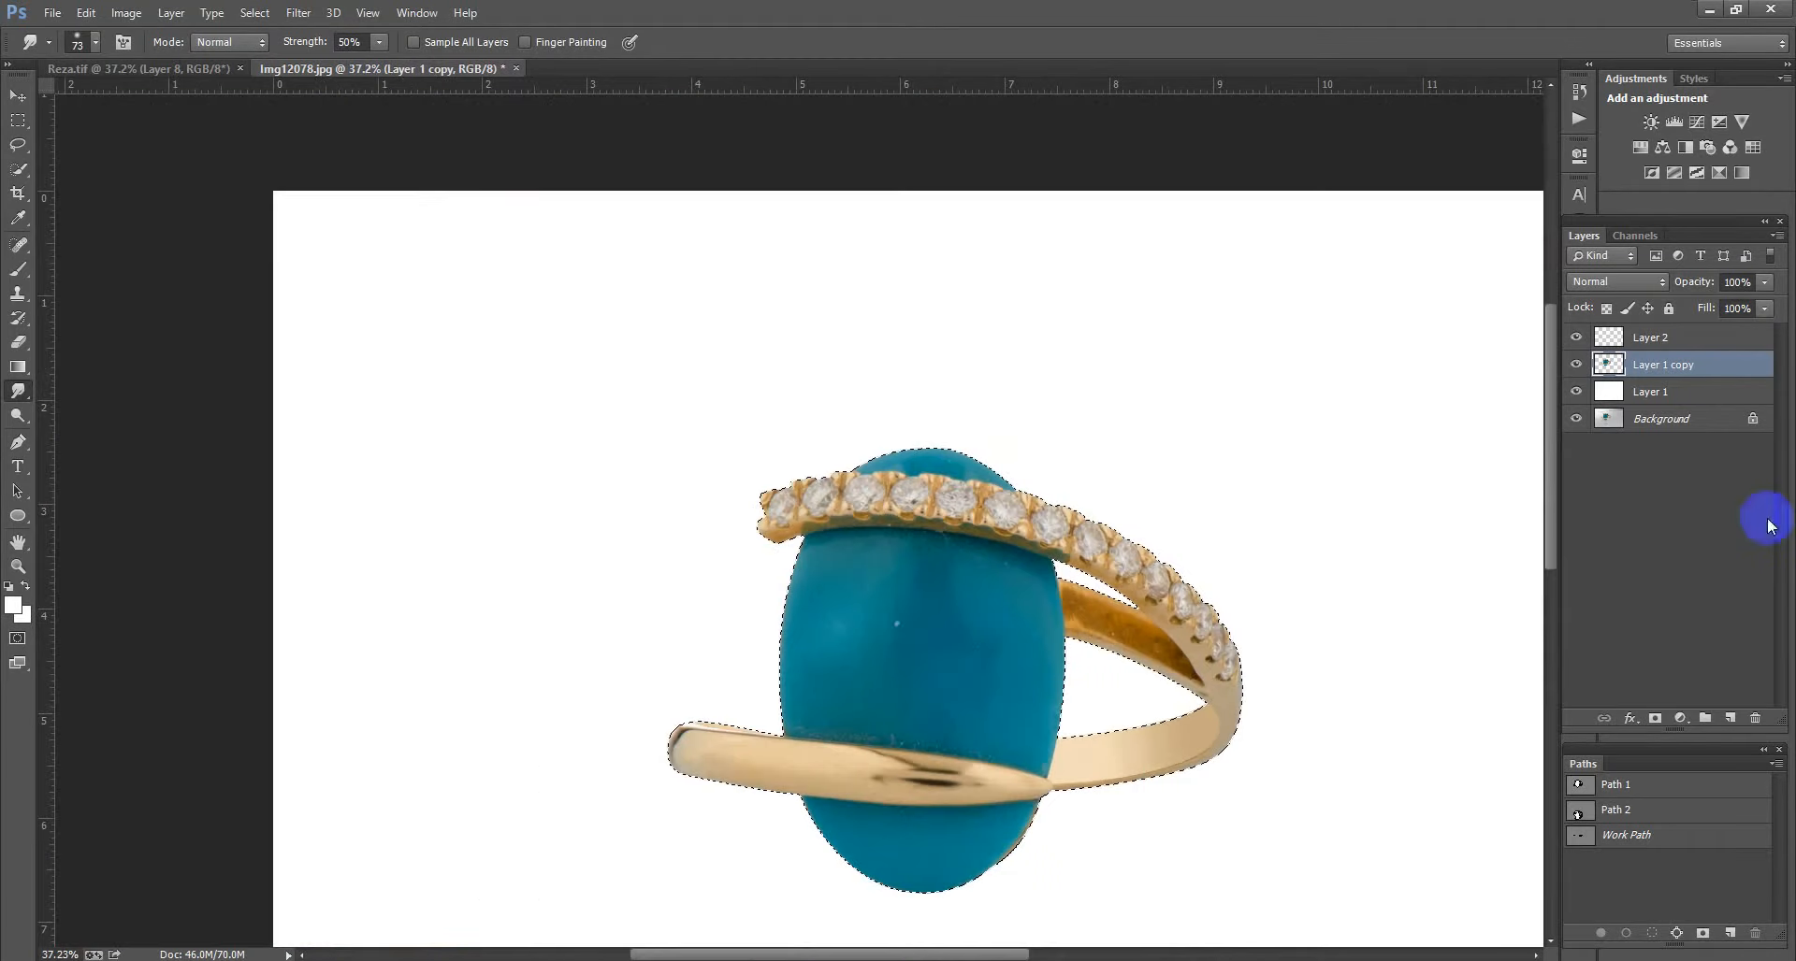
left_click(1619, 338)
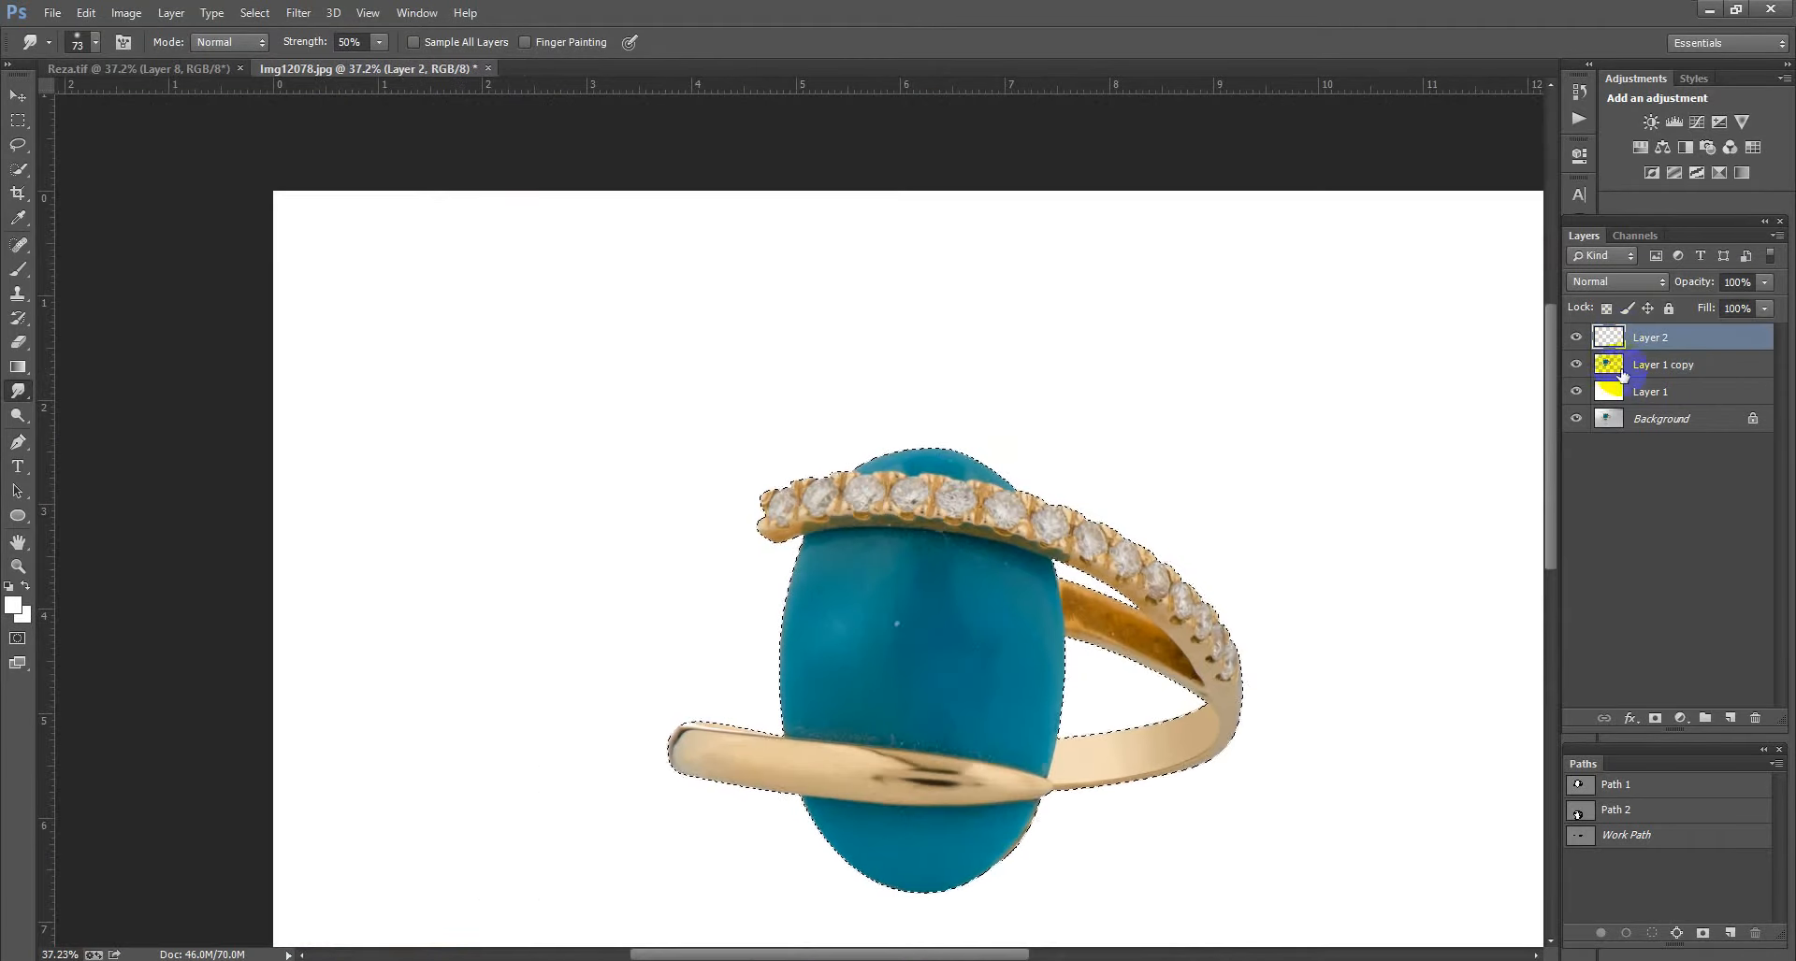
key("ctrl+e")
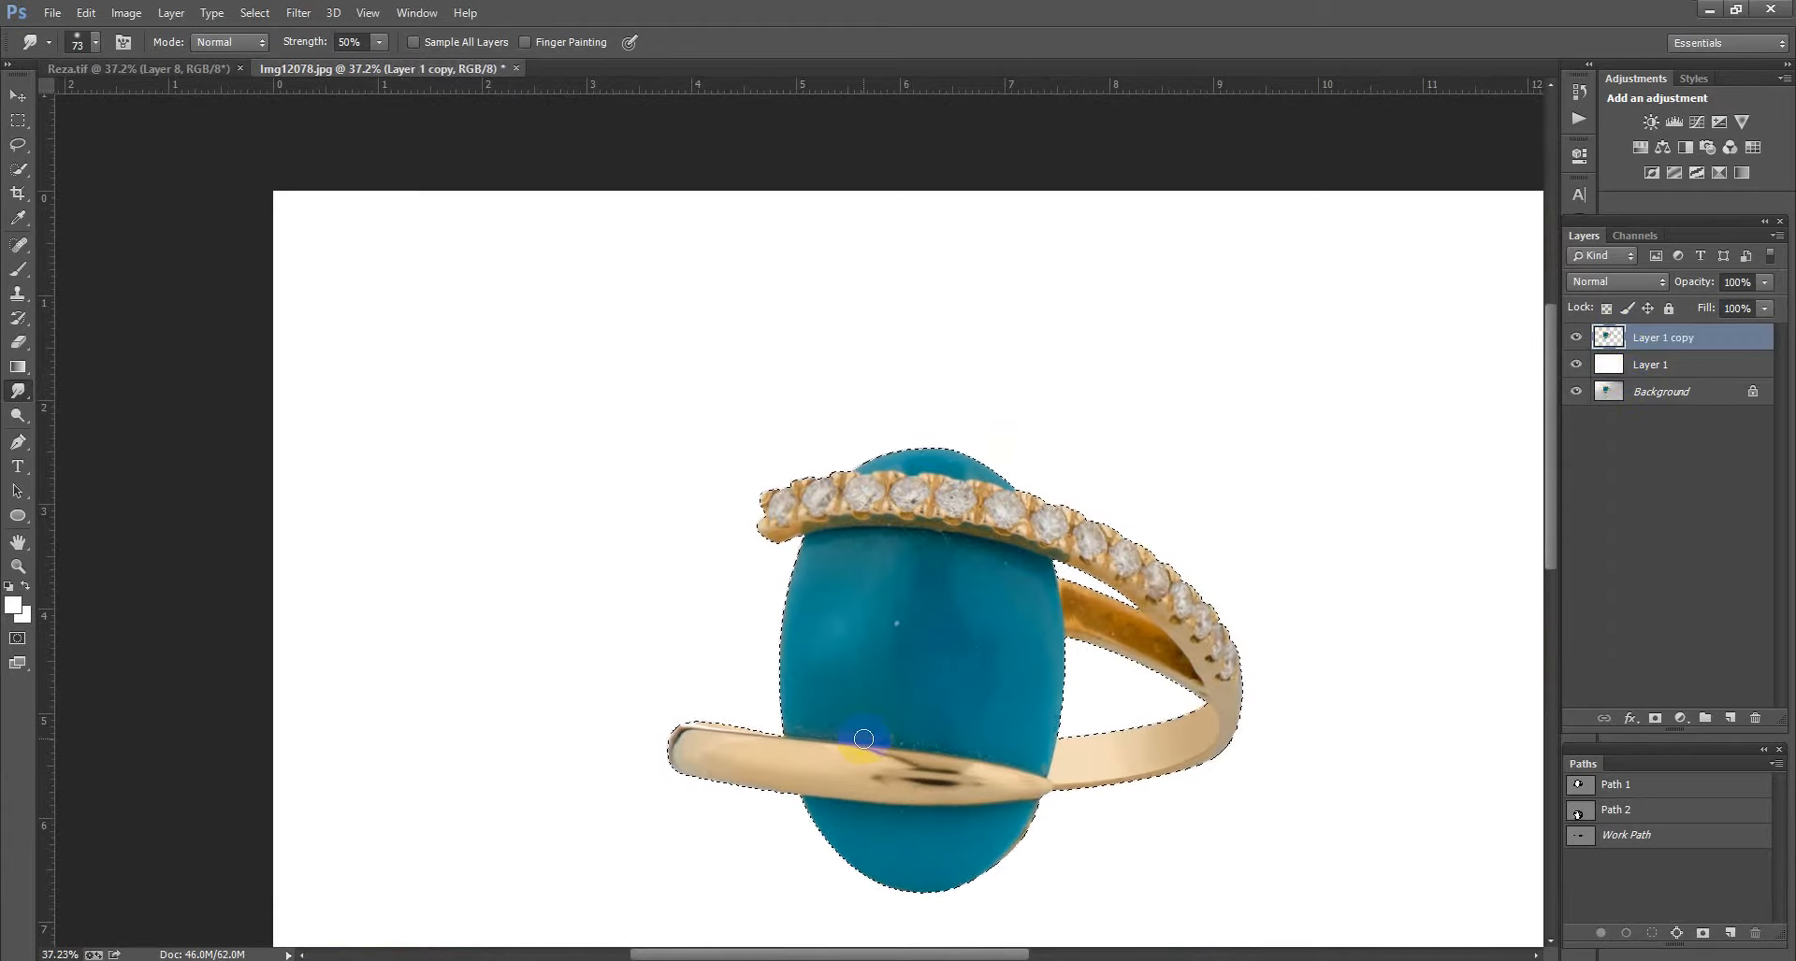
Step: Copy the round diamond on Layer 8 of the other open jewellery-parts document into the ring photo, placing it over the first prong-set stone
scroll(404, 396, "up", 2)
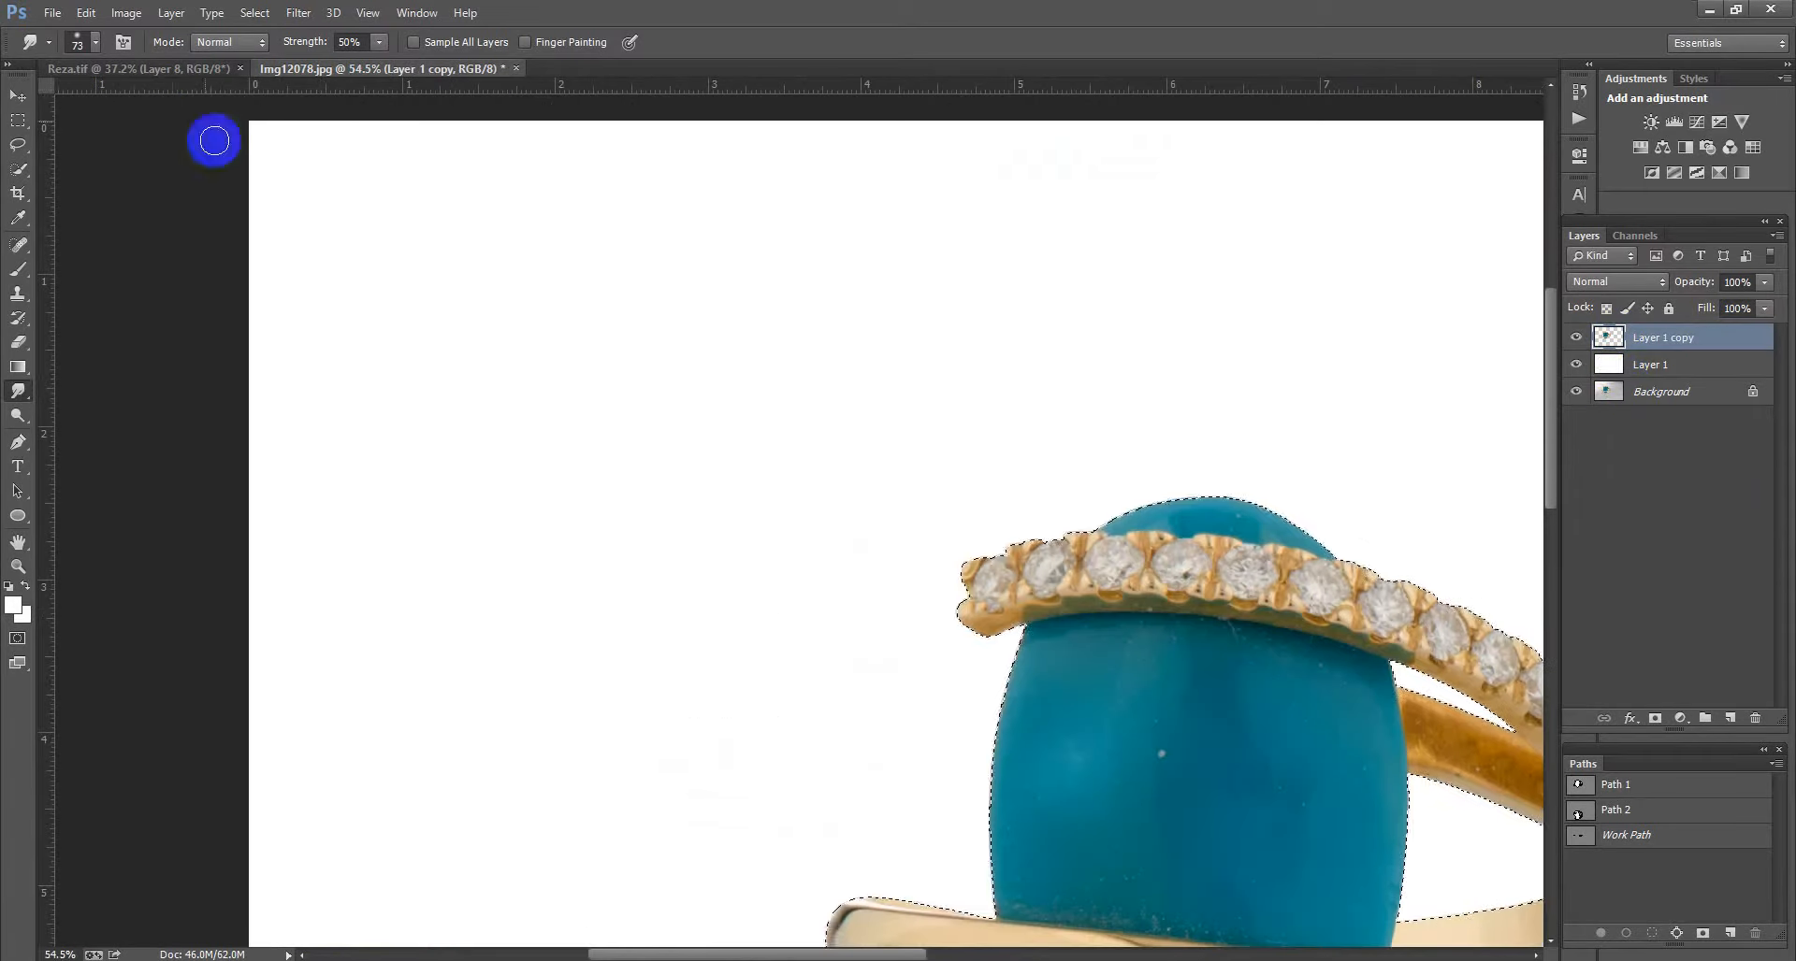
left_click(177, 68)
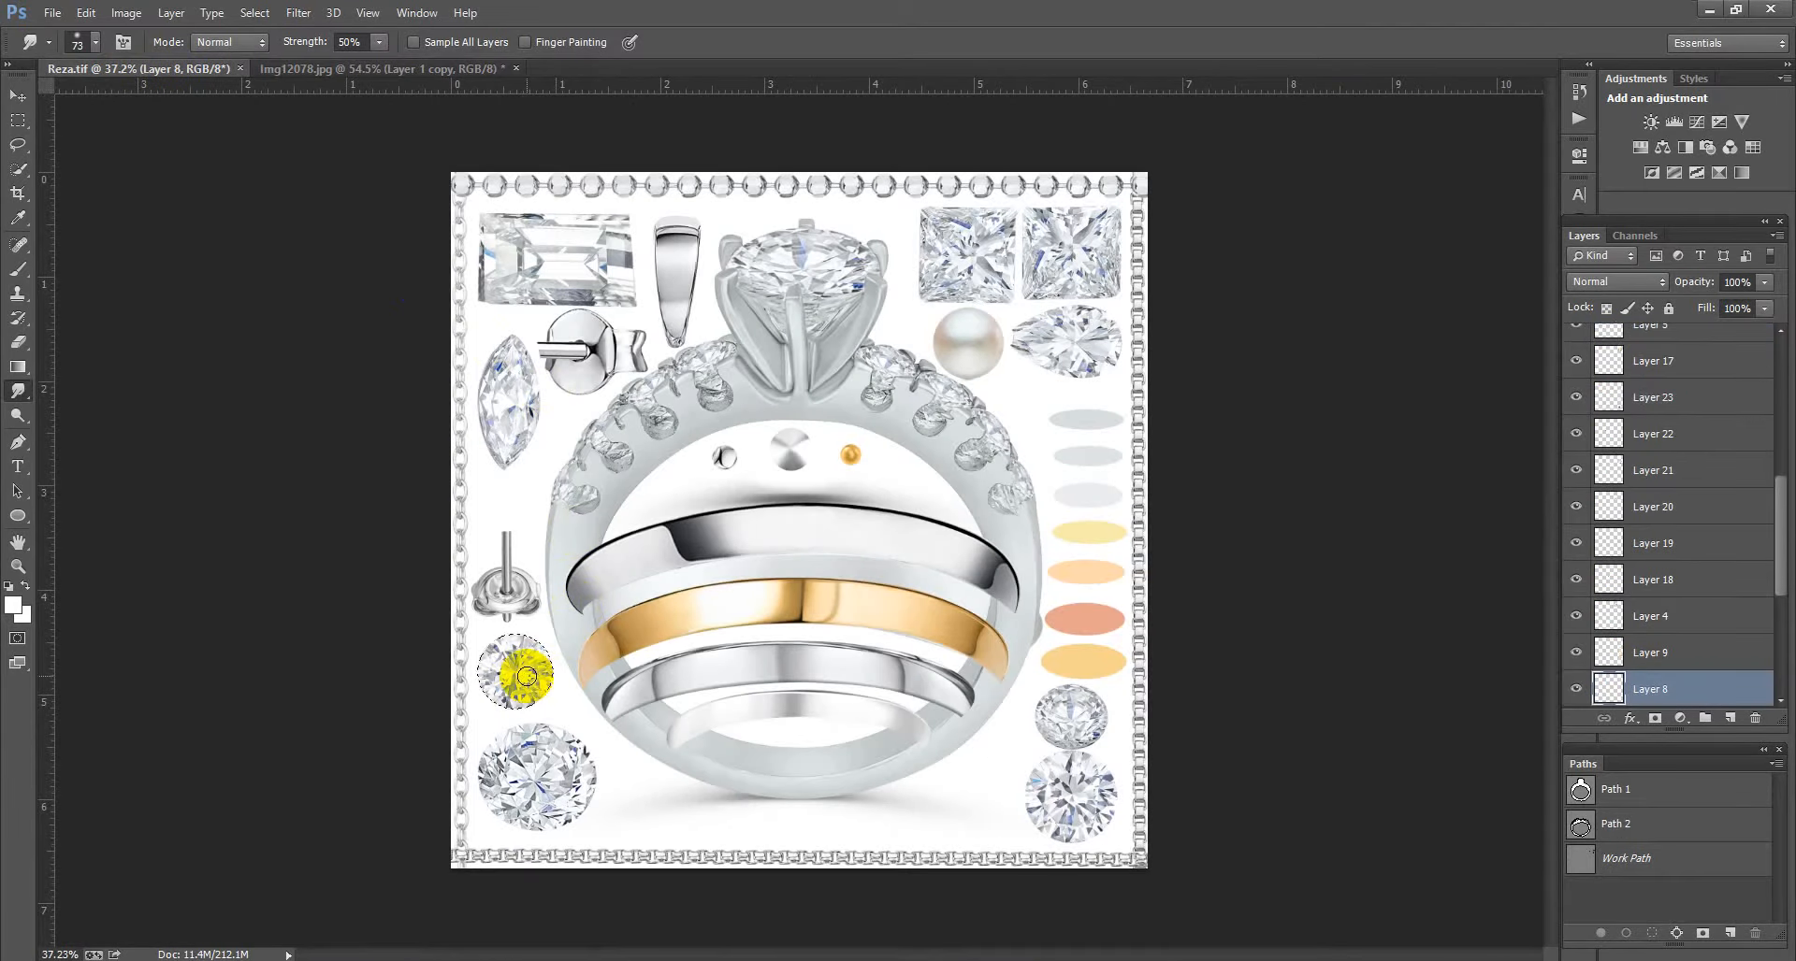
key("v")
left_click(1604, 720)
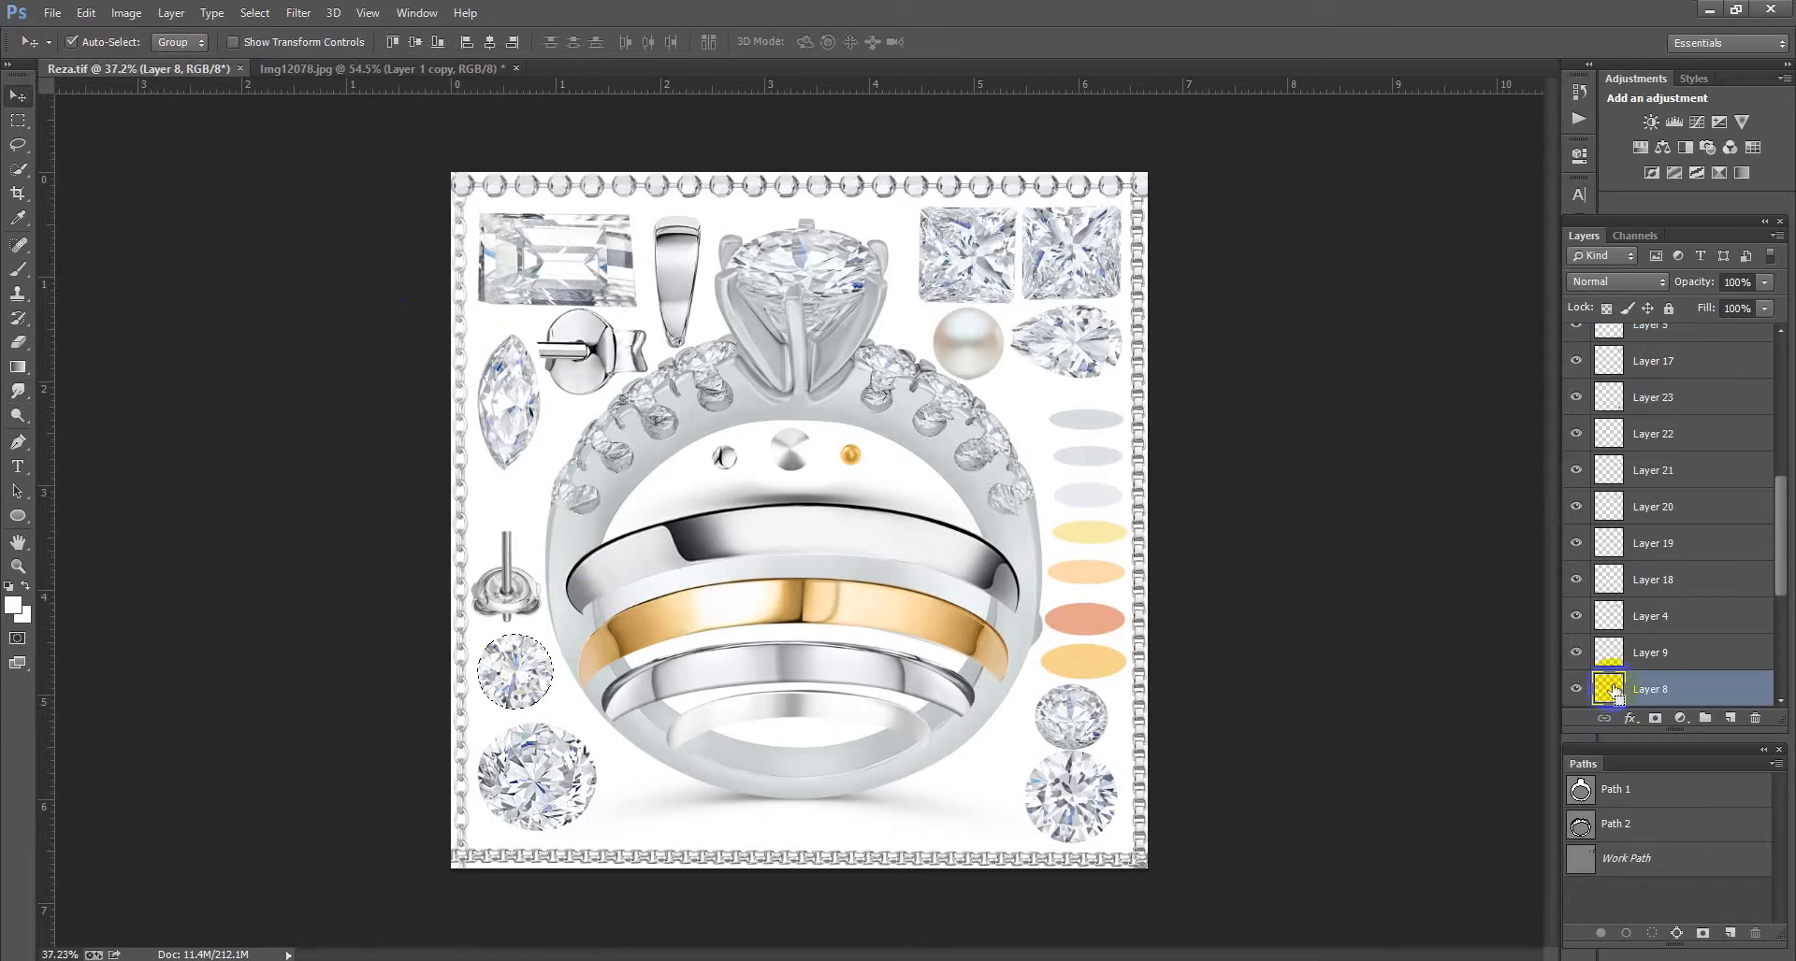
left_click_drag(1613, 690, 1707, 500)
scroll(1257, 847, "up", 1)
left_click_drag(1258, 846, 890, 521)
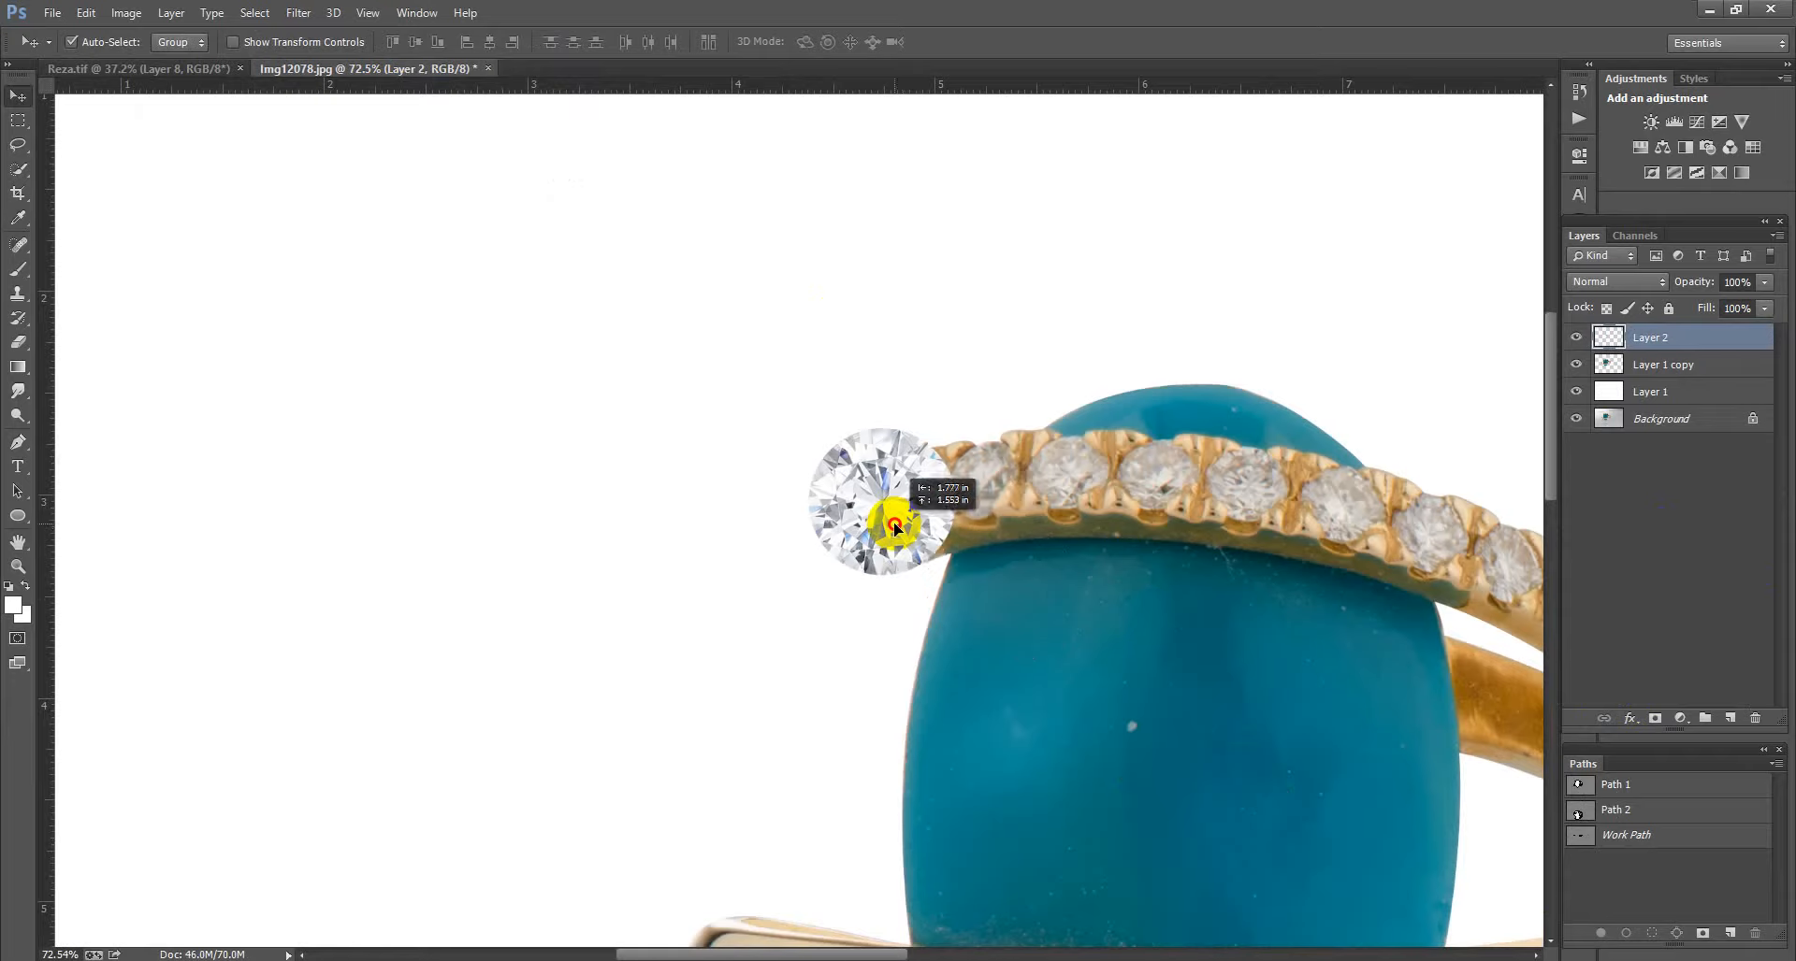
scroll(893, 526, "up", 2)
key("ctrl+t")
scroll(975, 596, "up", 2)
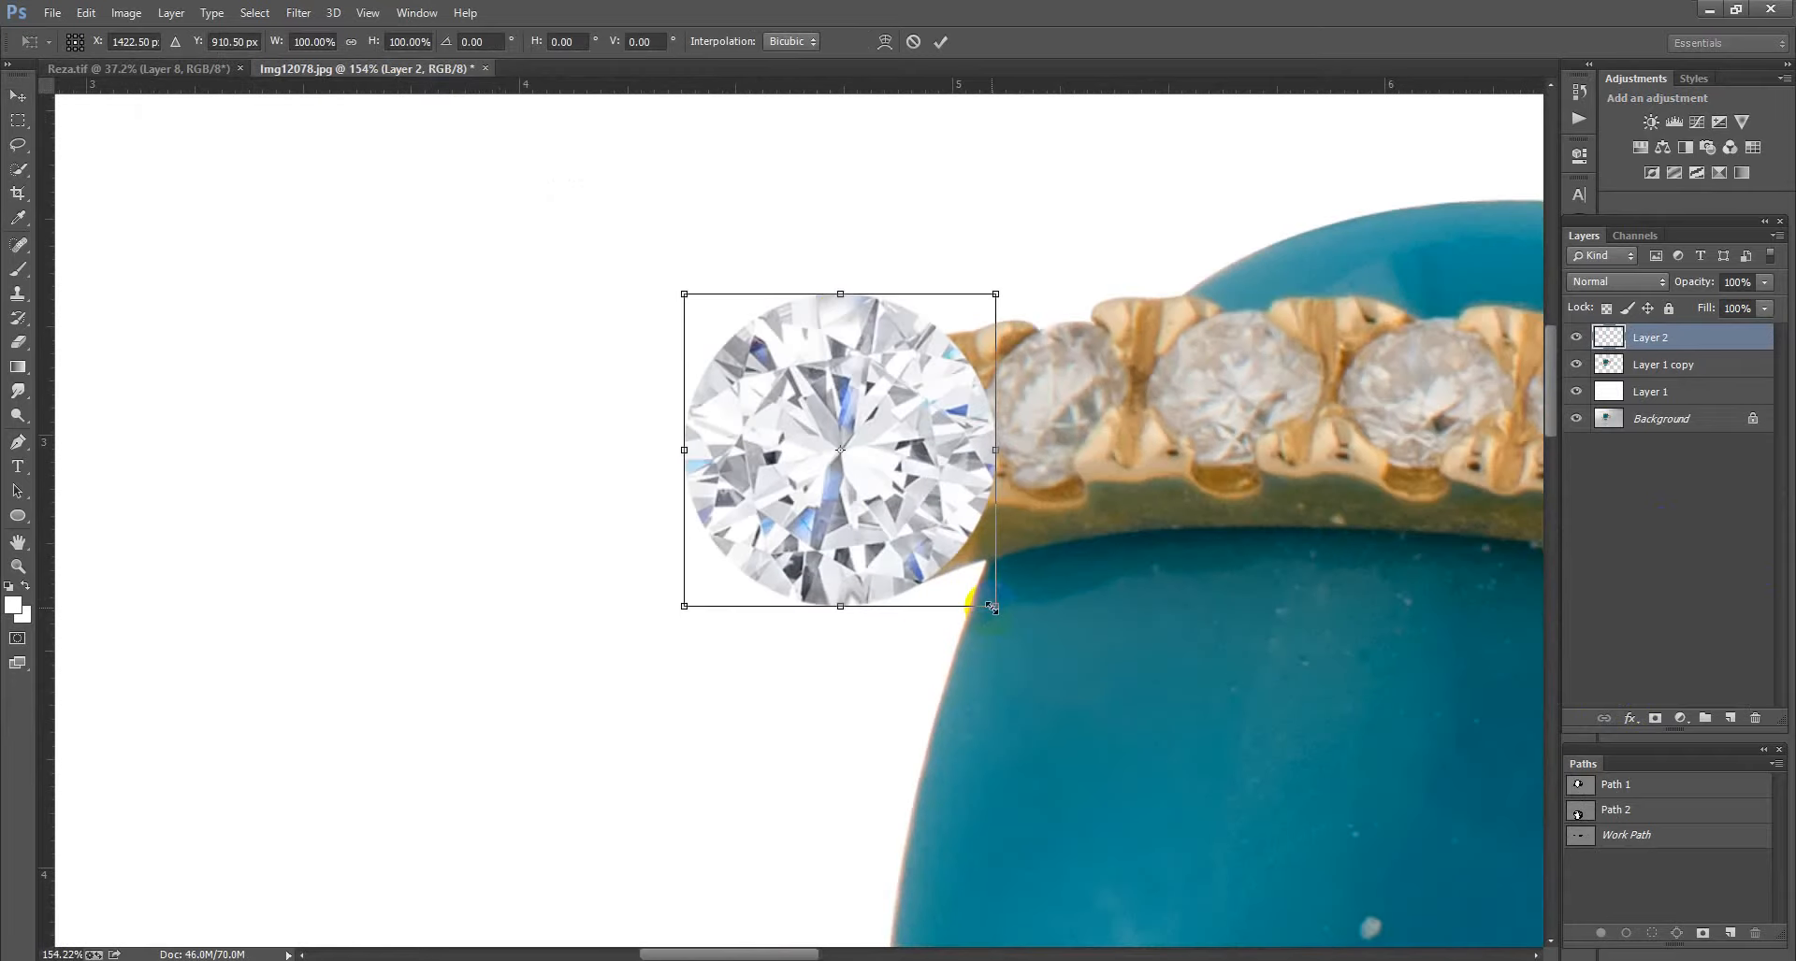
scroll(975, 597, "up", 1)
left_click_drag(976, 597, 921, 535)
scroll(950, 541, "down", 8)
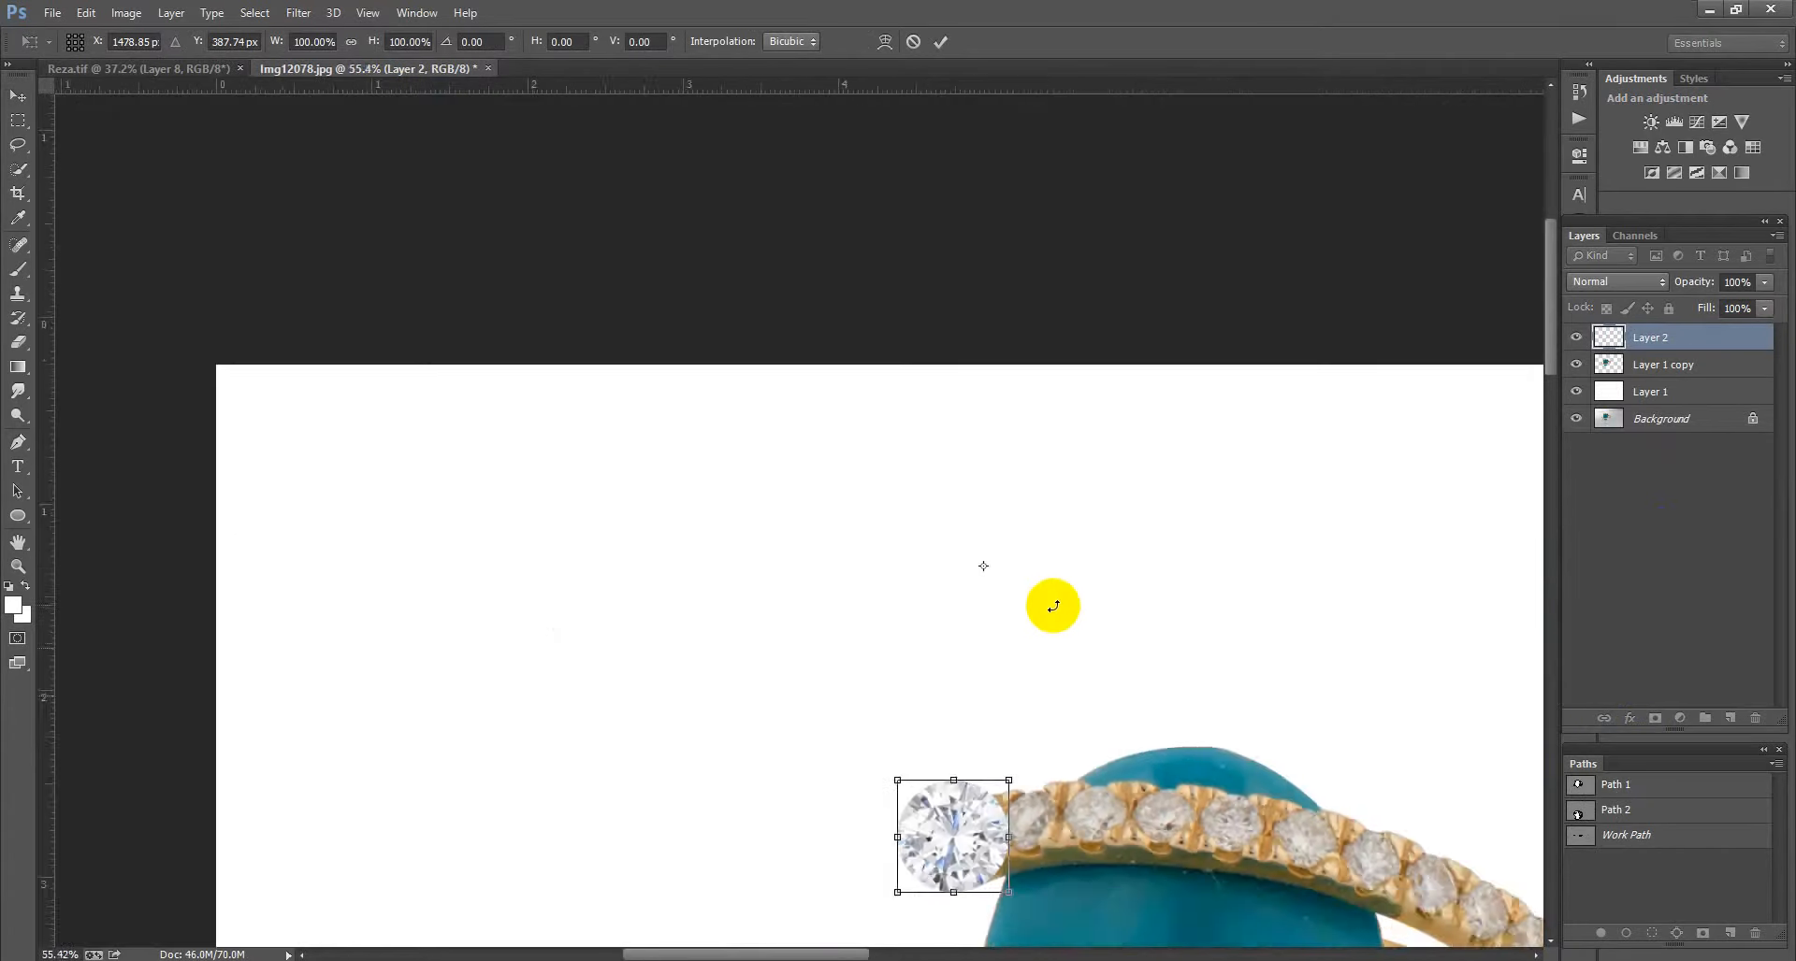
key("Return")
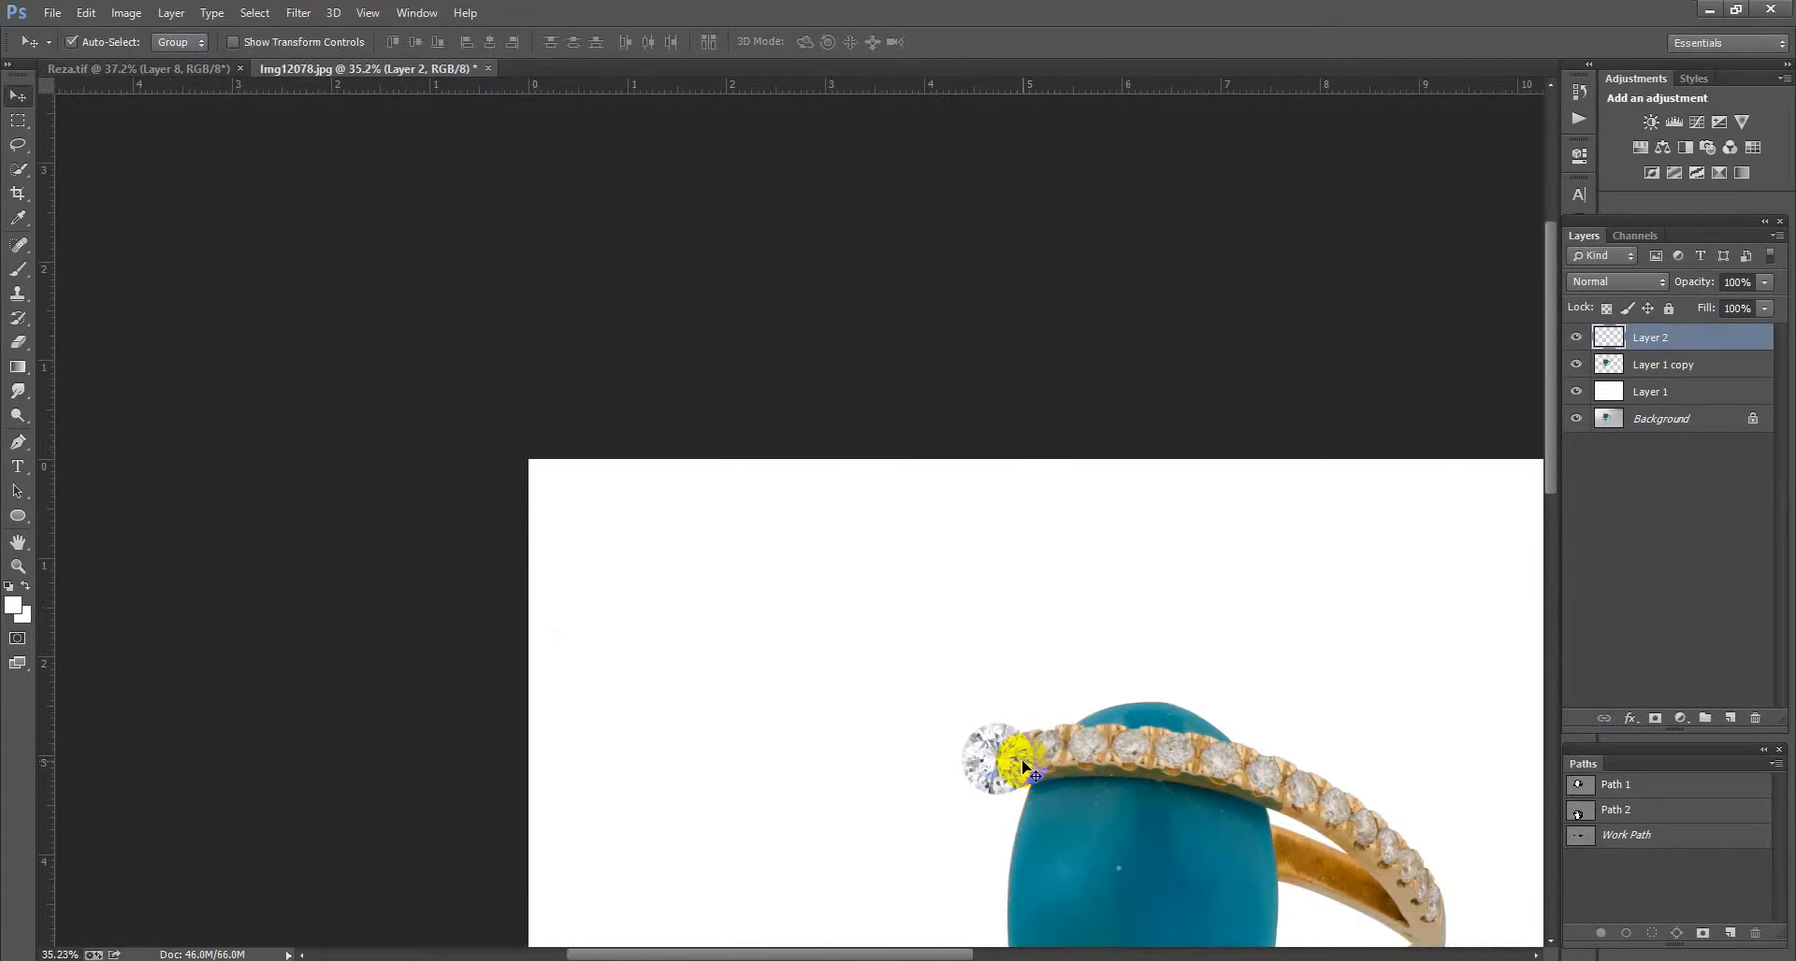
Step: Scale the pasted diamond down proportionally and position it to cover the first stone of the prong row
key("ctrl+t")
scroll(1022, 767, "up", 4)
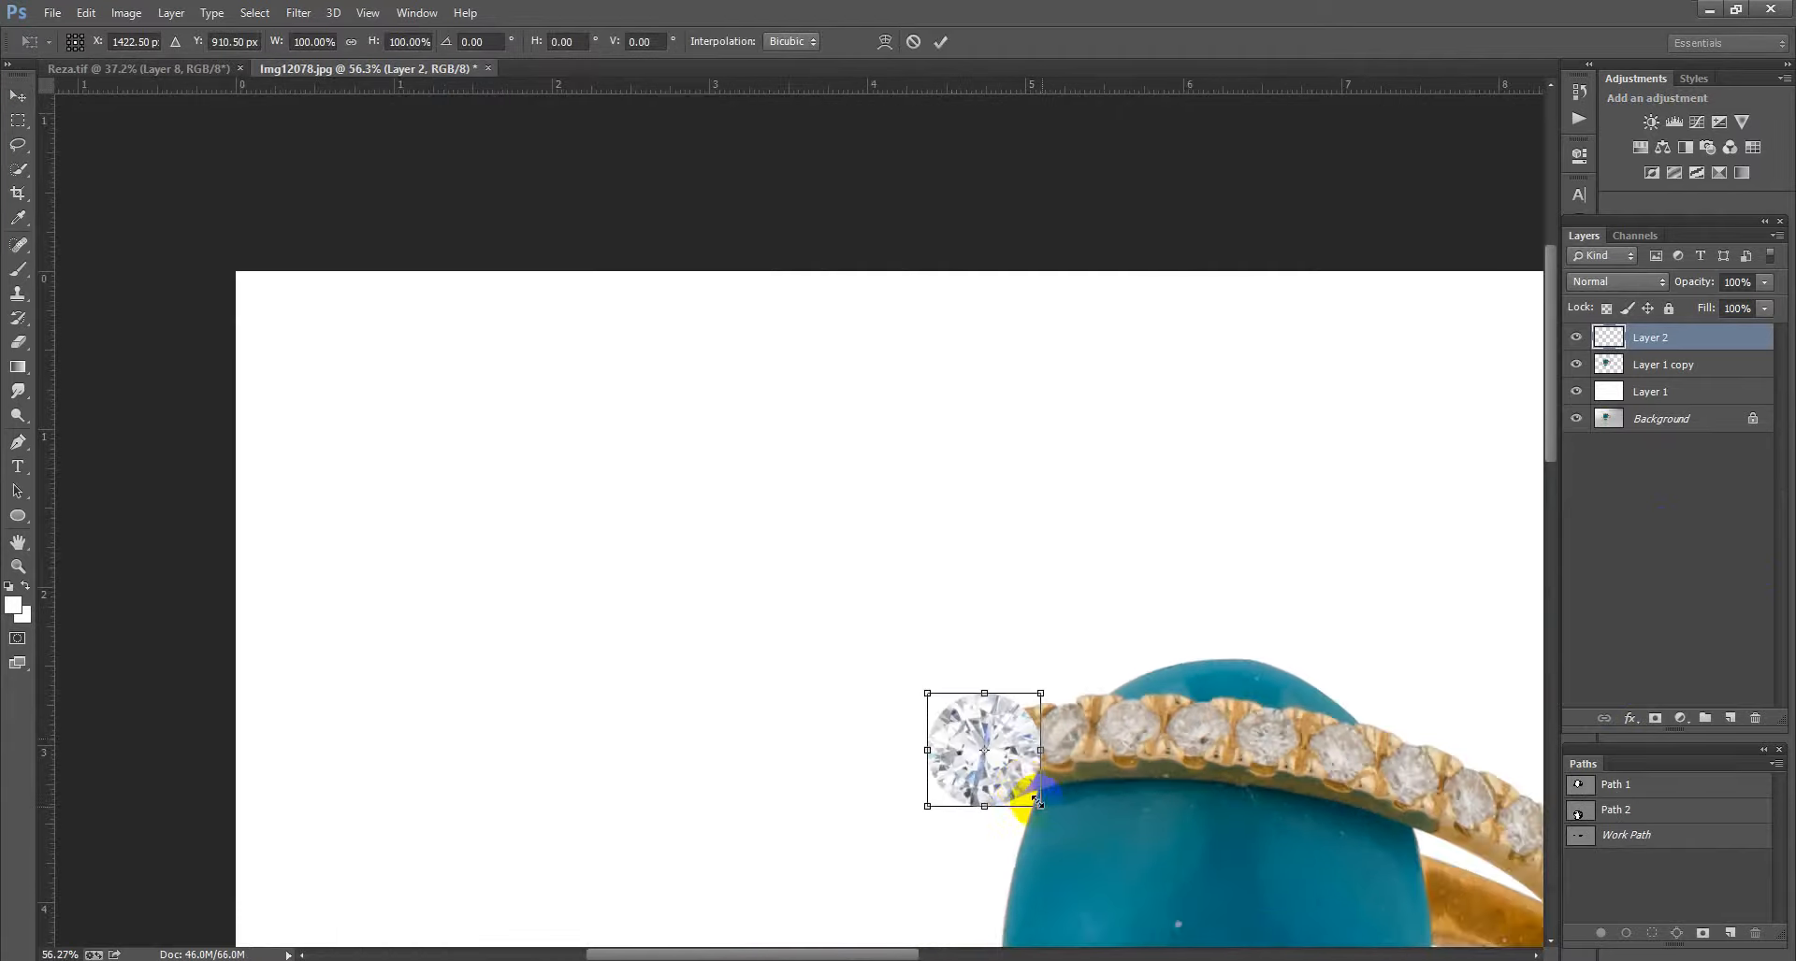
left_click_drag(1020, 789, 1098, 796)
scroll(995, 762, "up", 4)
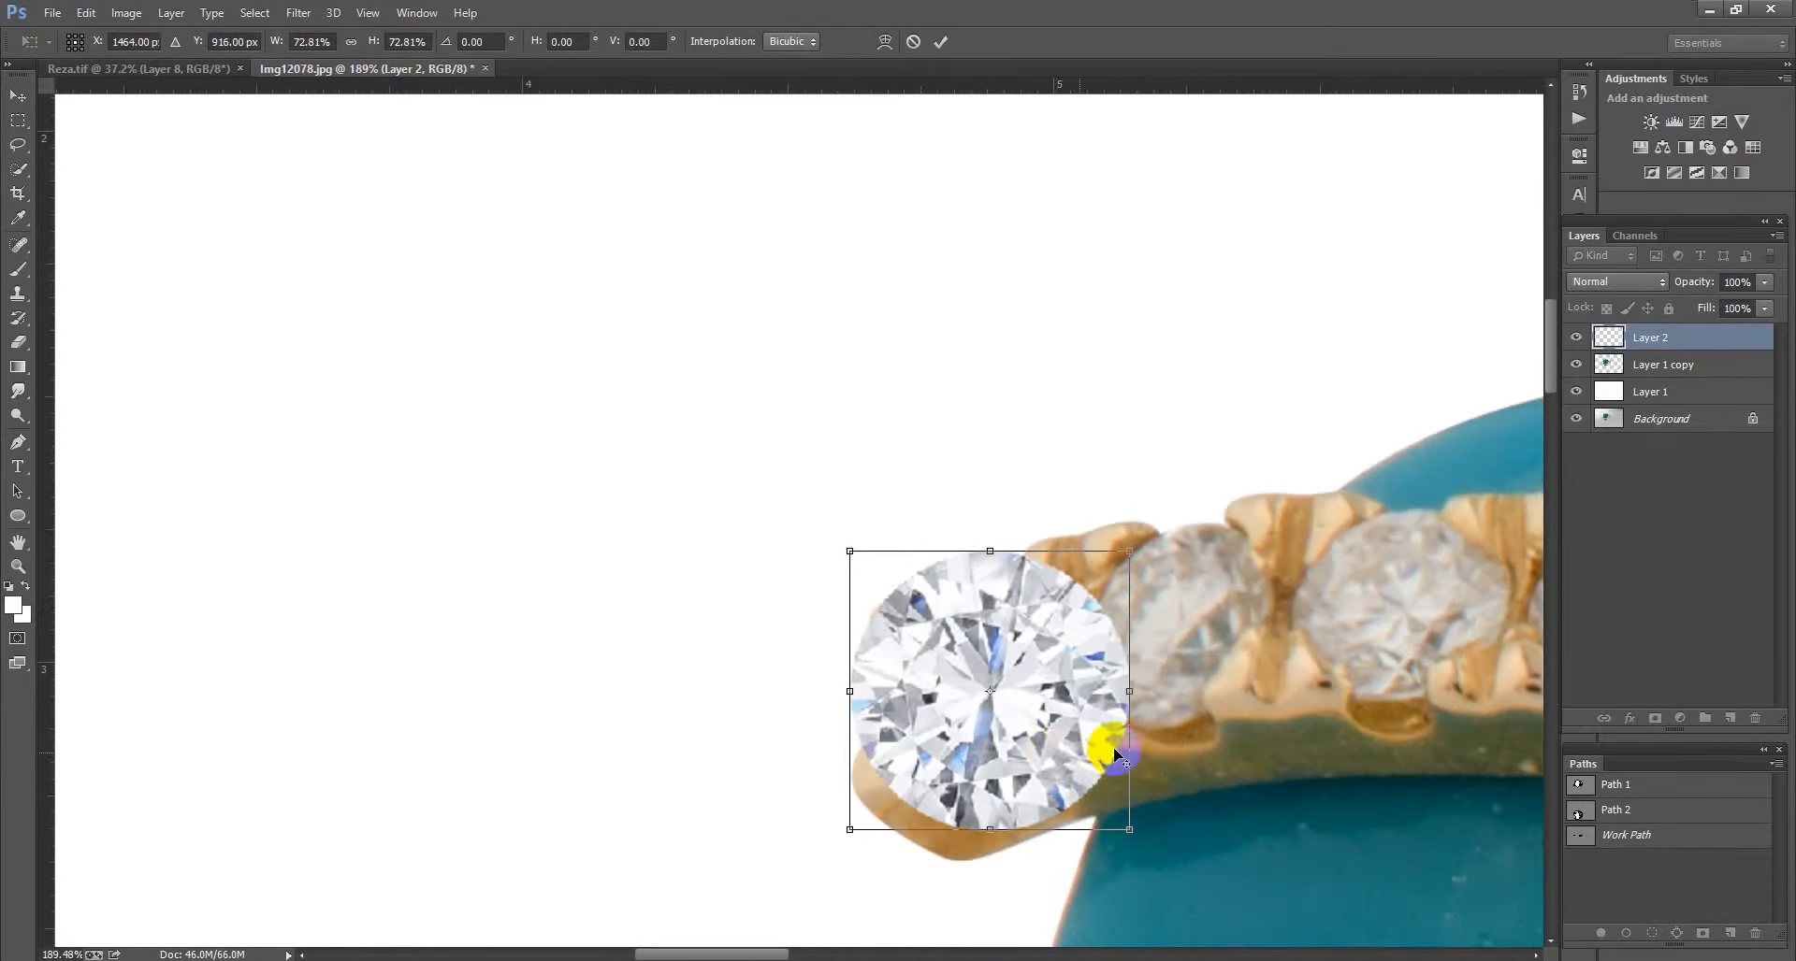
left_click_drag(1155, 856, 1077, 769)
Step: Duplicate the diamond over the second and third stones, adjusting the copies with Free Transform to fit their settings
left_click_drag(1033, 748, 1234, 642)
key("Return")
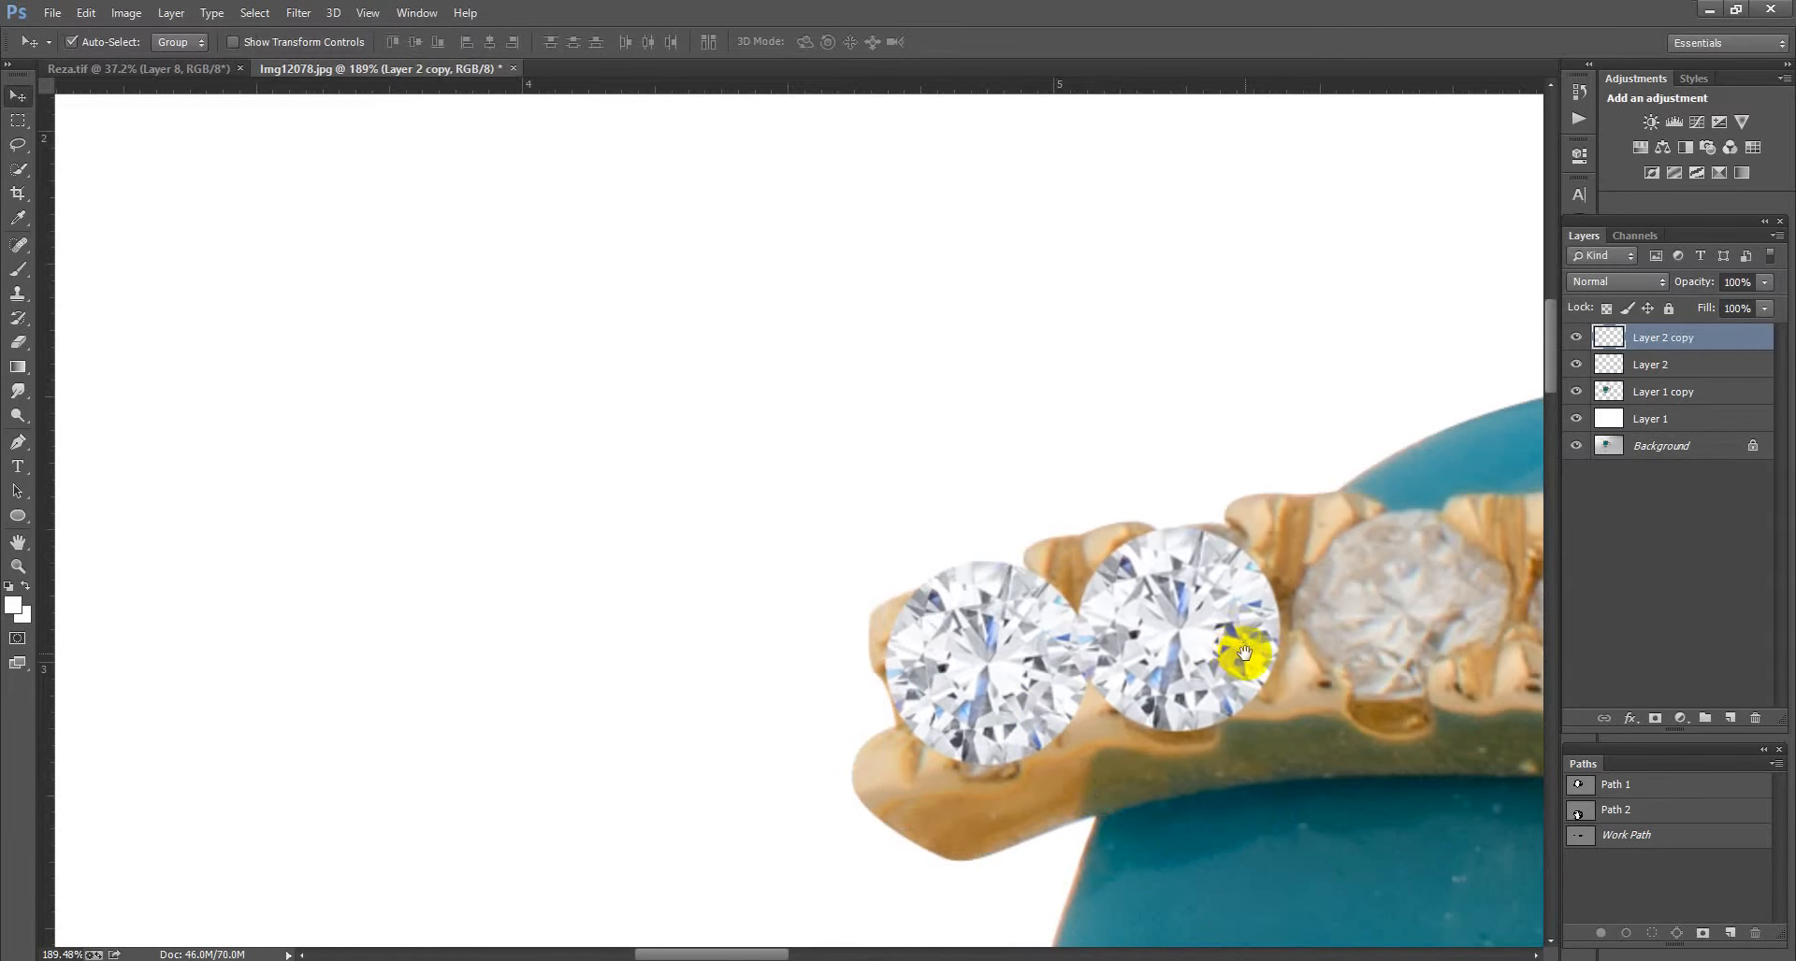
scroll(1234, 641, "right", 3)
key("ctrl+t")
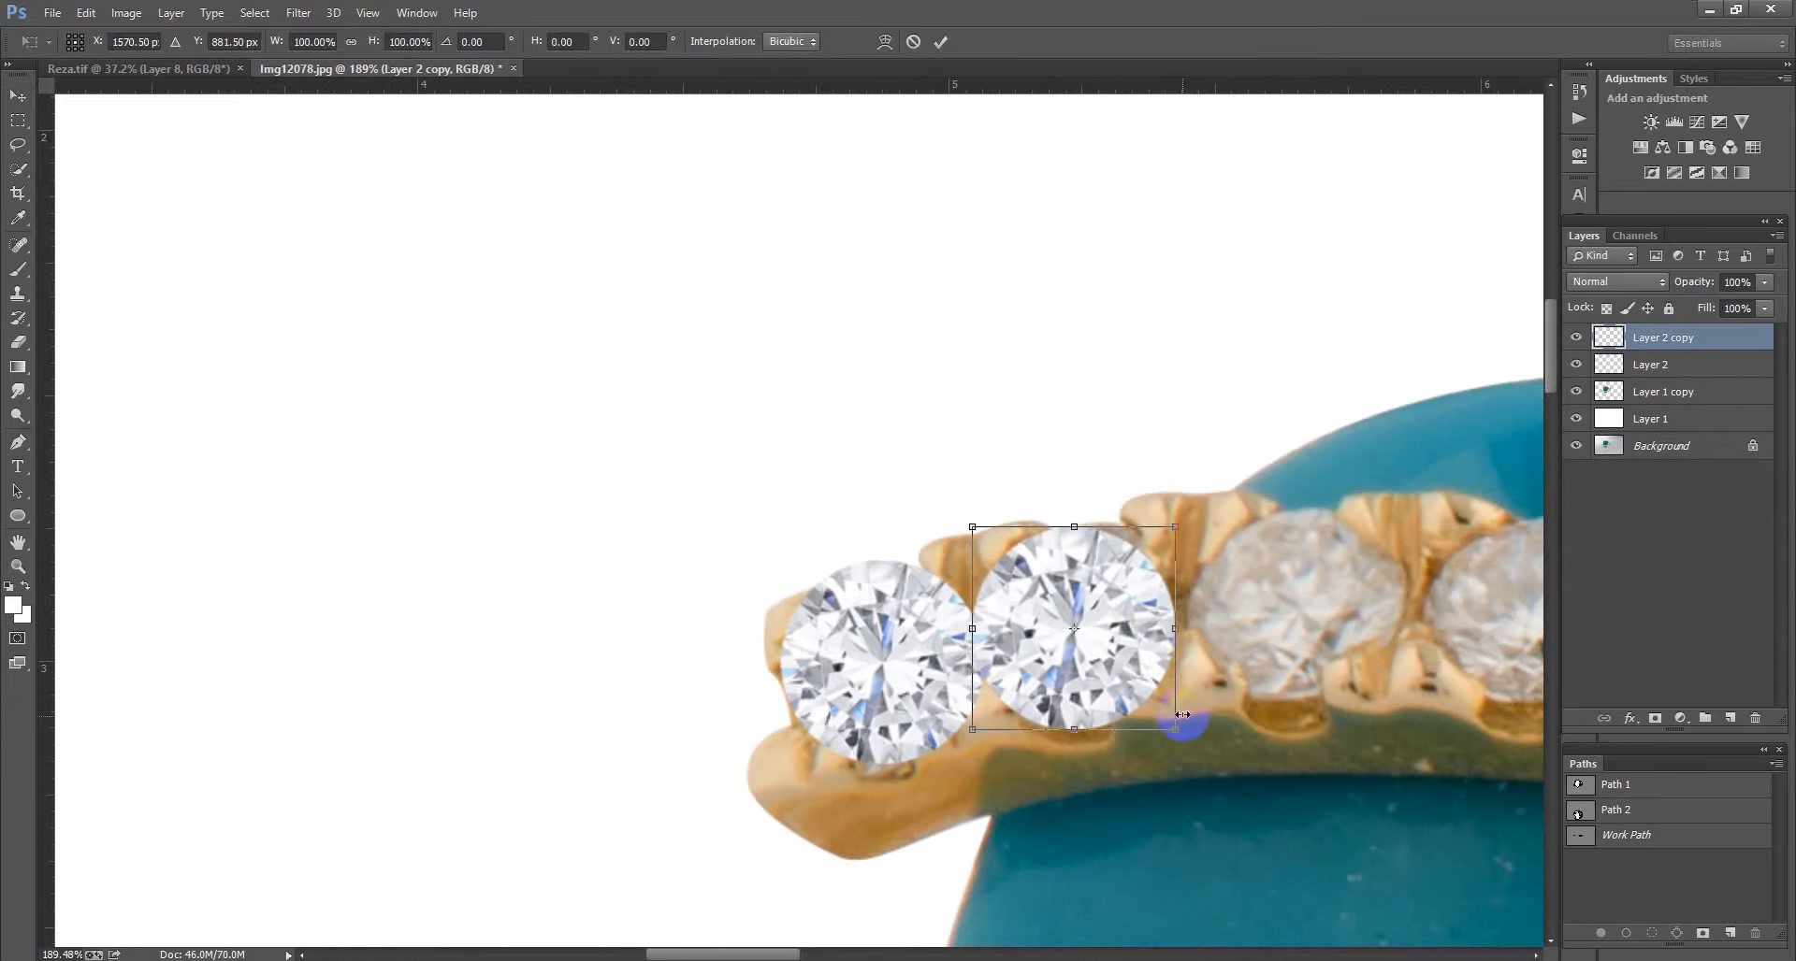
left_click_drag(1175, 738, 1308, 680)
key("Return")
Step: Duplicate the diamond along the prong row to cover the fourth through tenth stones
scroll(1309, 680, "down", 10)
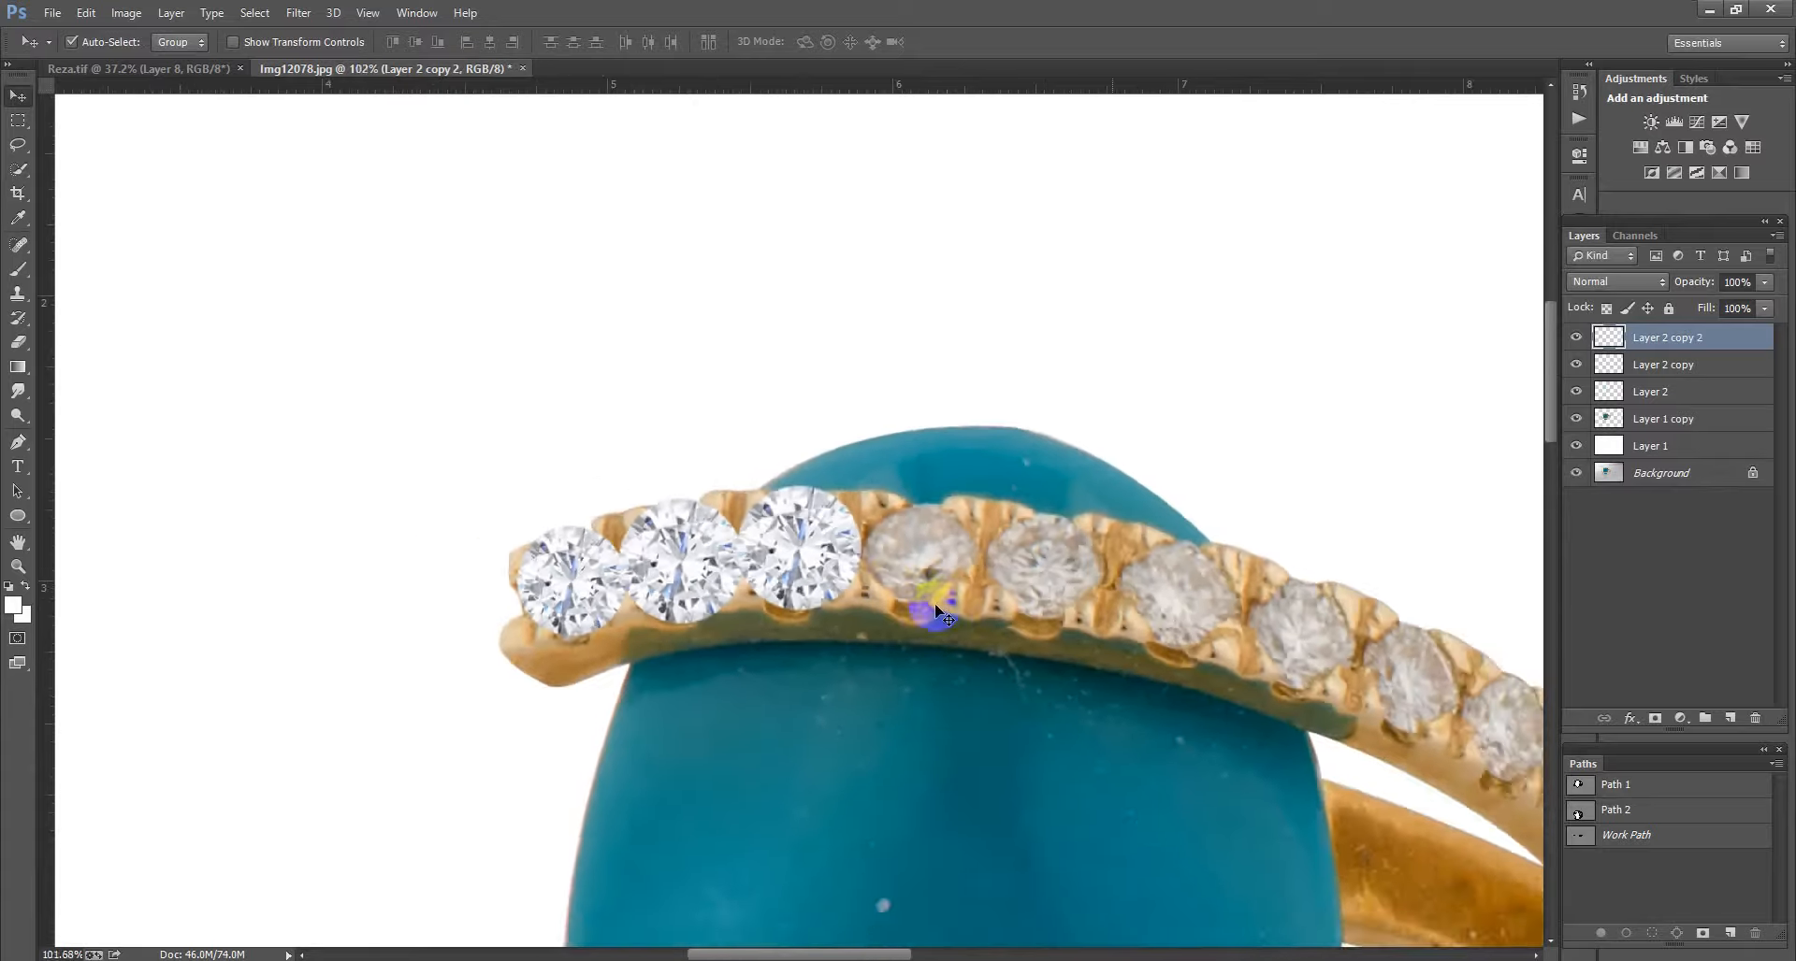
left_click_drag(749, 395, 1120, 446)
scroll(820, 402, "up", 3)
key("ctrl+j")
scroll(904, 420, "up", 3)
left_click_drag(1135, 465, 989, 390)
key("ctrl+j")
key("ctrl+j")
key("ctrl+j")
Step: Narrow the tenth diamond to 86.26% width, rotate it about 8.75°, and duplicate it over the last four stones
key("ctrl+t")
left_click_drag(1114, 329, 1118, 356)
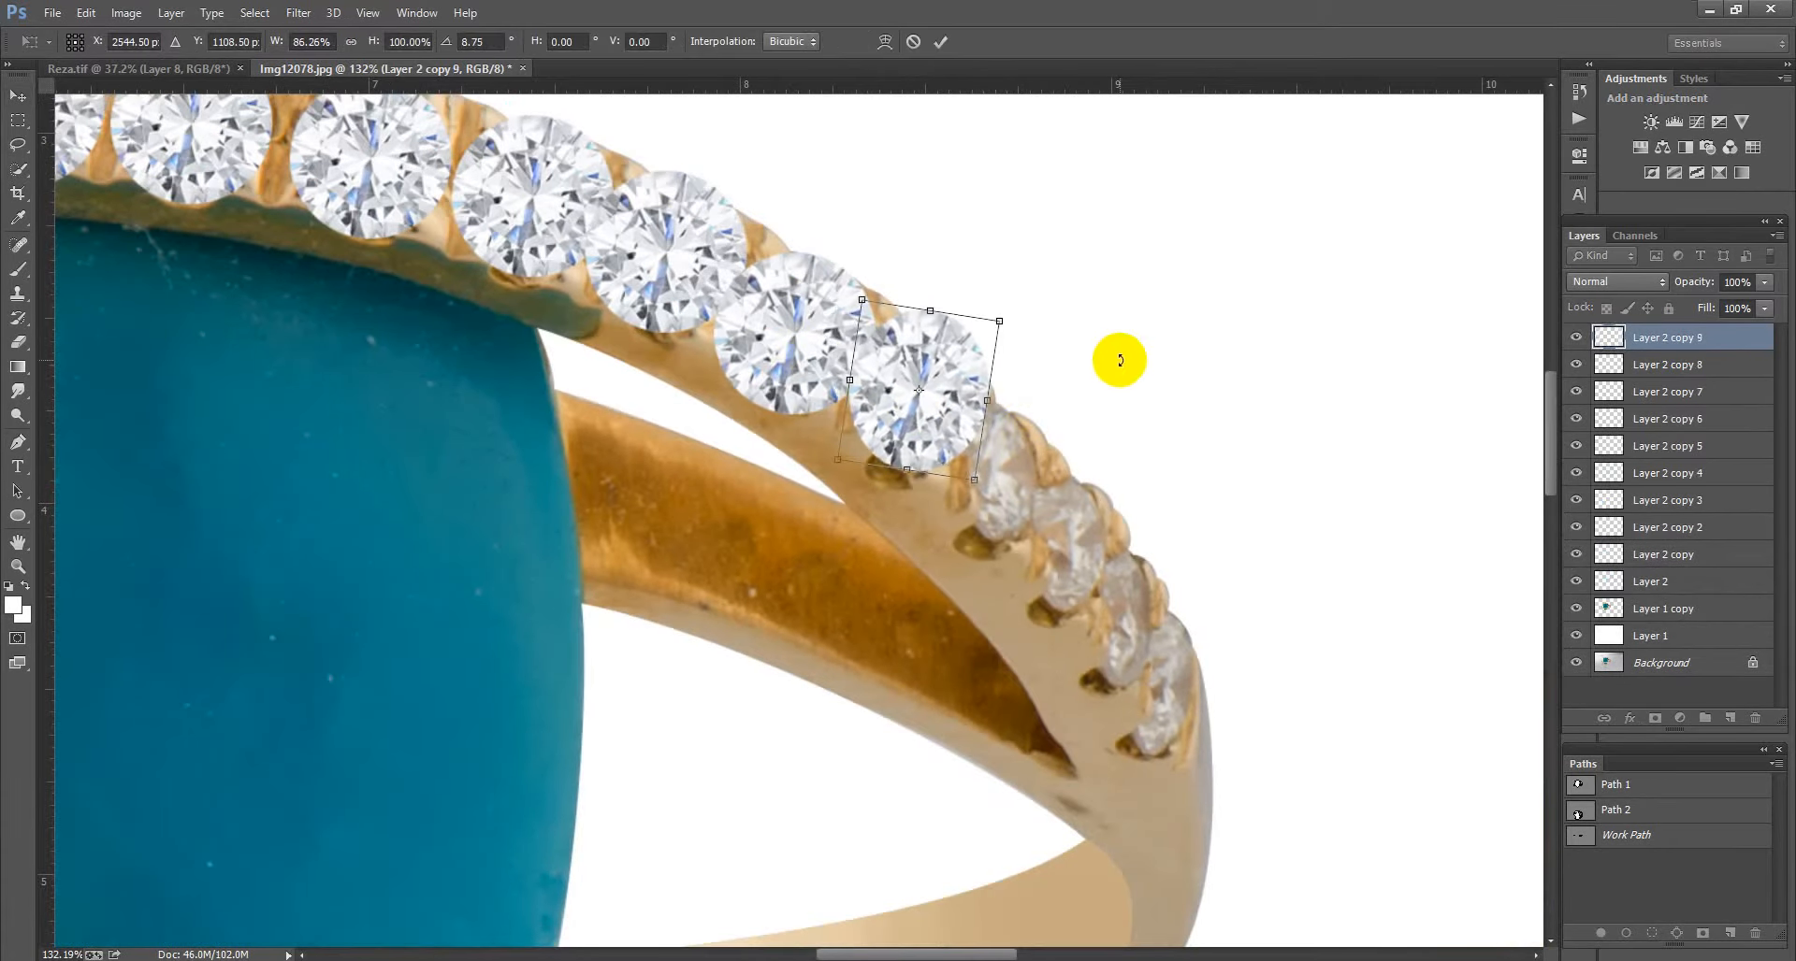
key("Return")
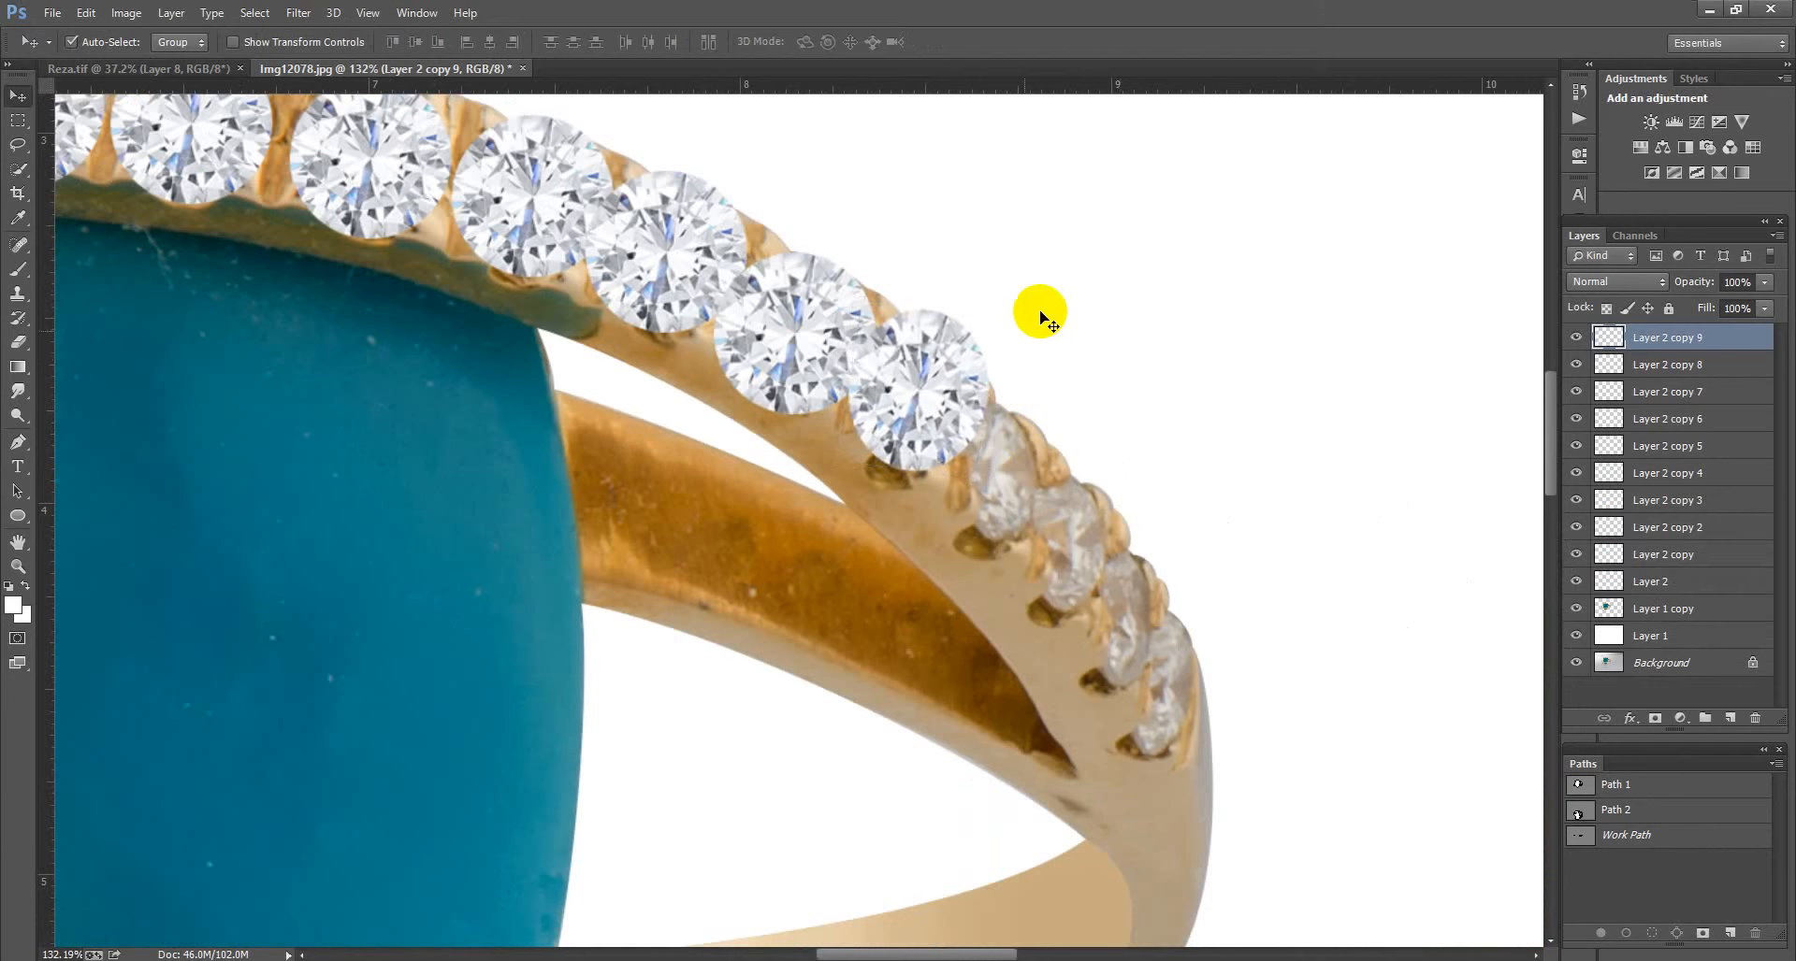
left_click_drag(961, 398, 1191, 688)
Step: Merge all the diamond layers into one layer and hide it with a black layer mask
scroll(1192, 688, "down", 2)
scroll(1644, 382, "down", 2)
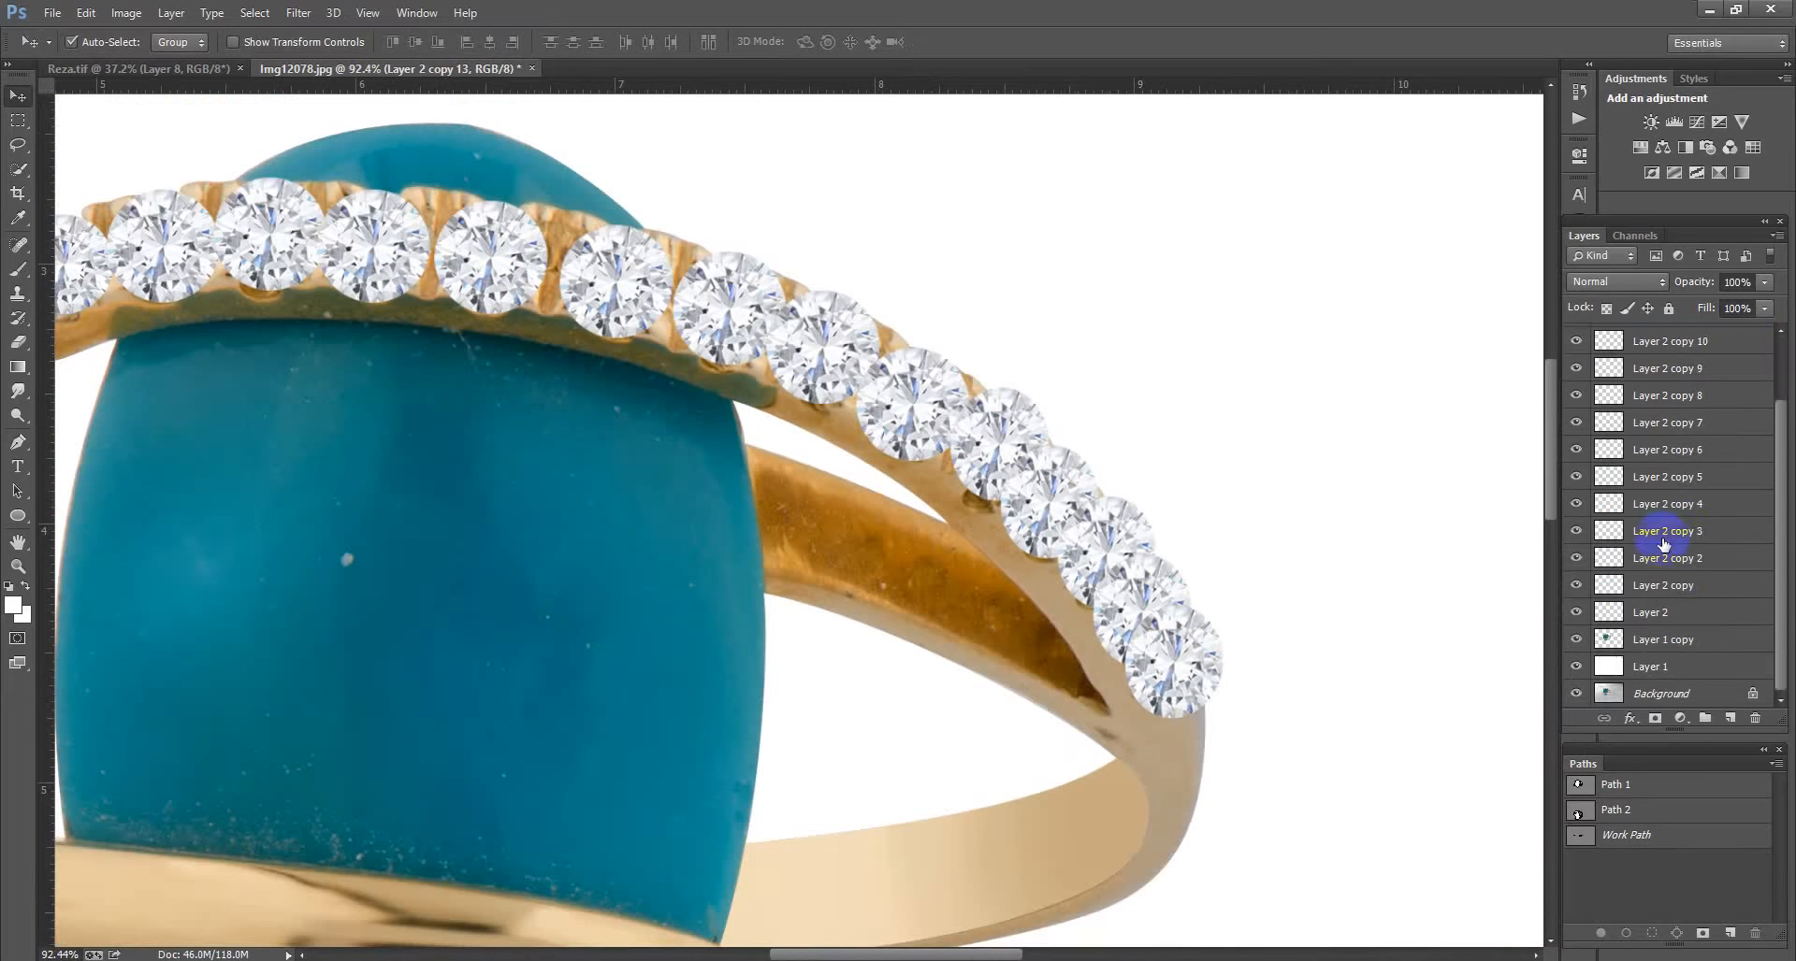
left_click(1679, 616, "shift")
key("ctrl+e")
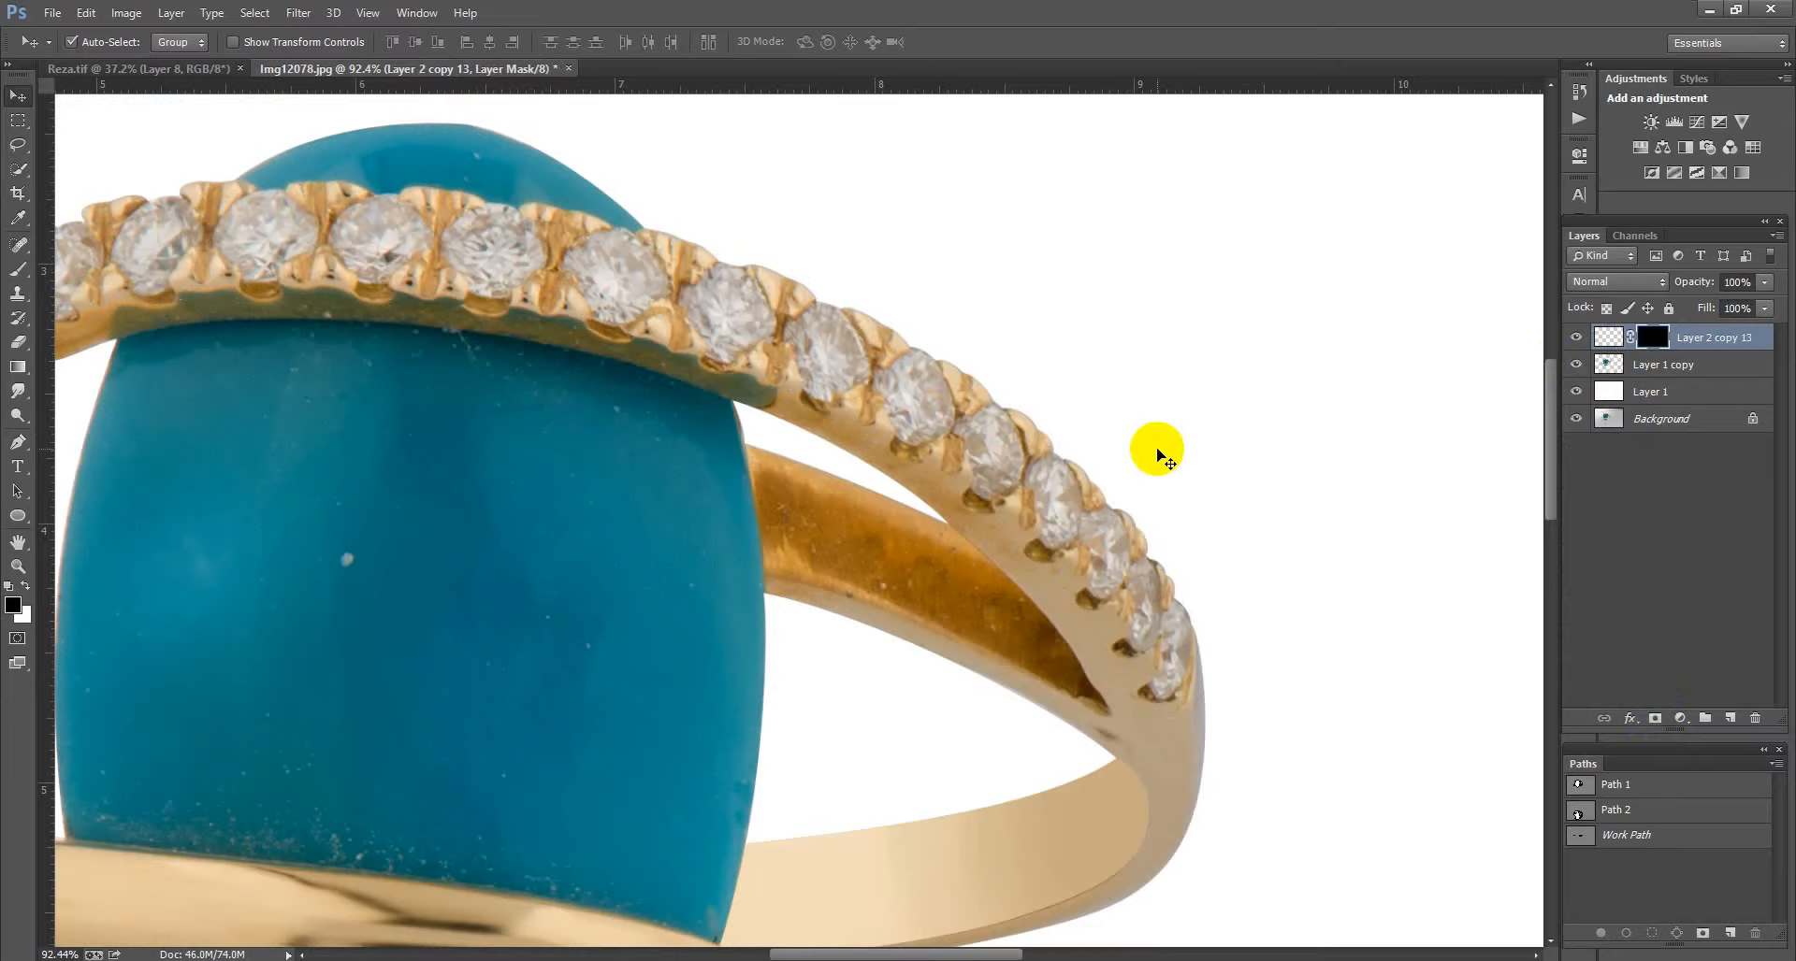
Step: Load the ring outline of Layer 1 copy as a selection and set the Brush to 93 px, 100% opacity and about 82% hardness
scroll(1157, 455, "down", 3)
left_click(1609, 364, "ctrl")
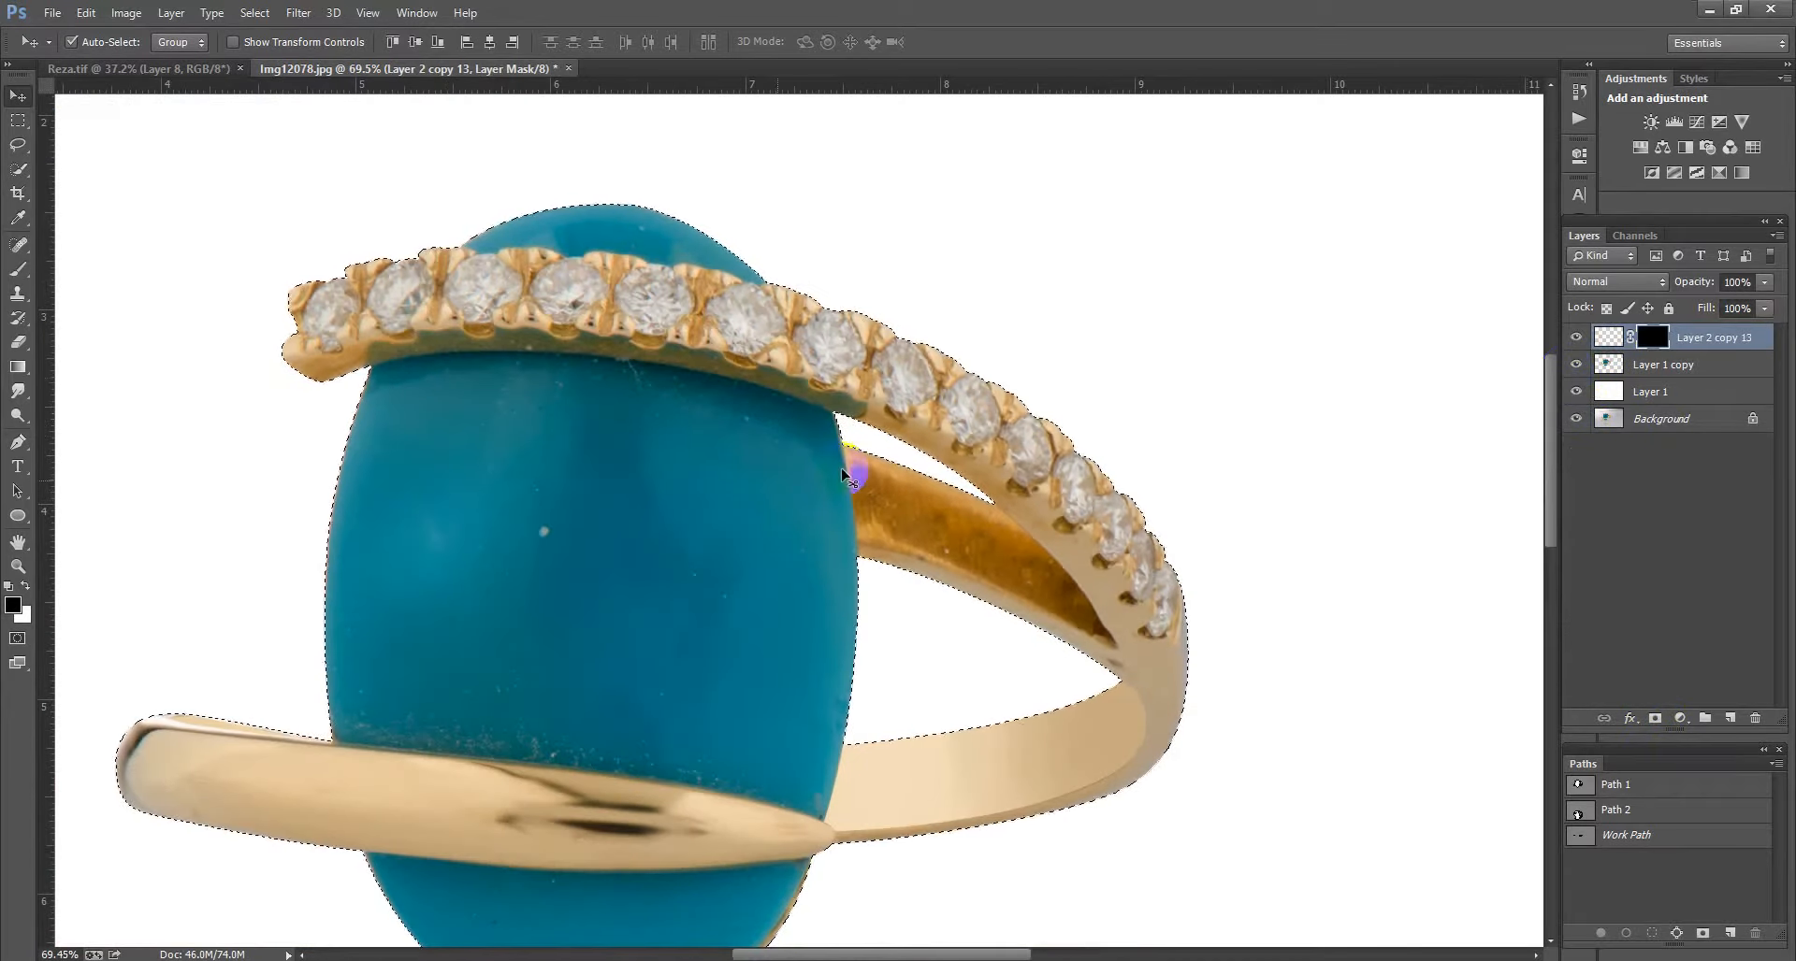
scroll(846, 477, "up", 4)
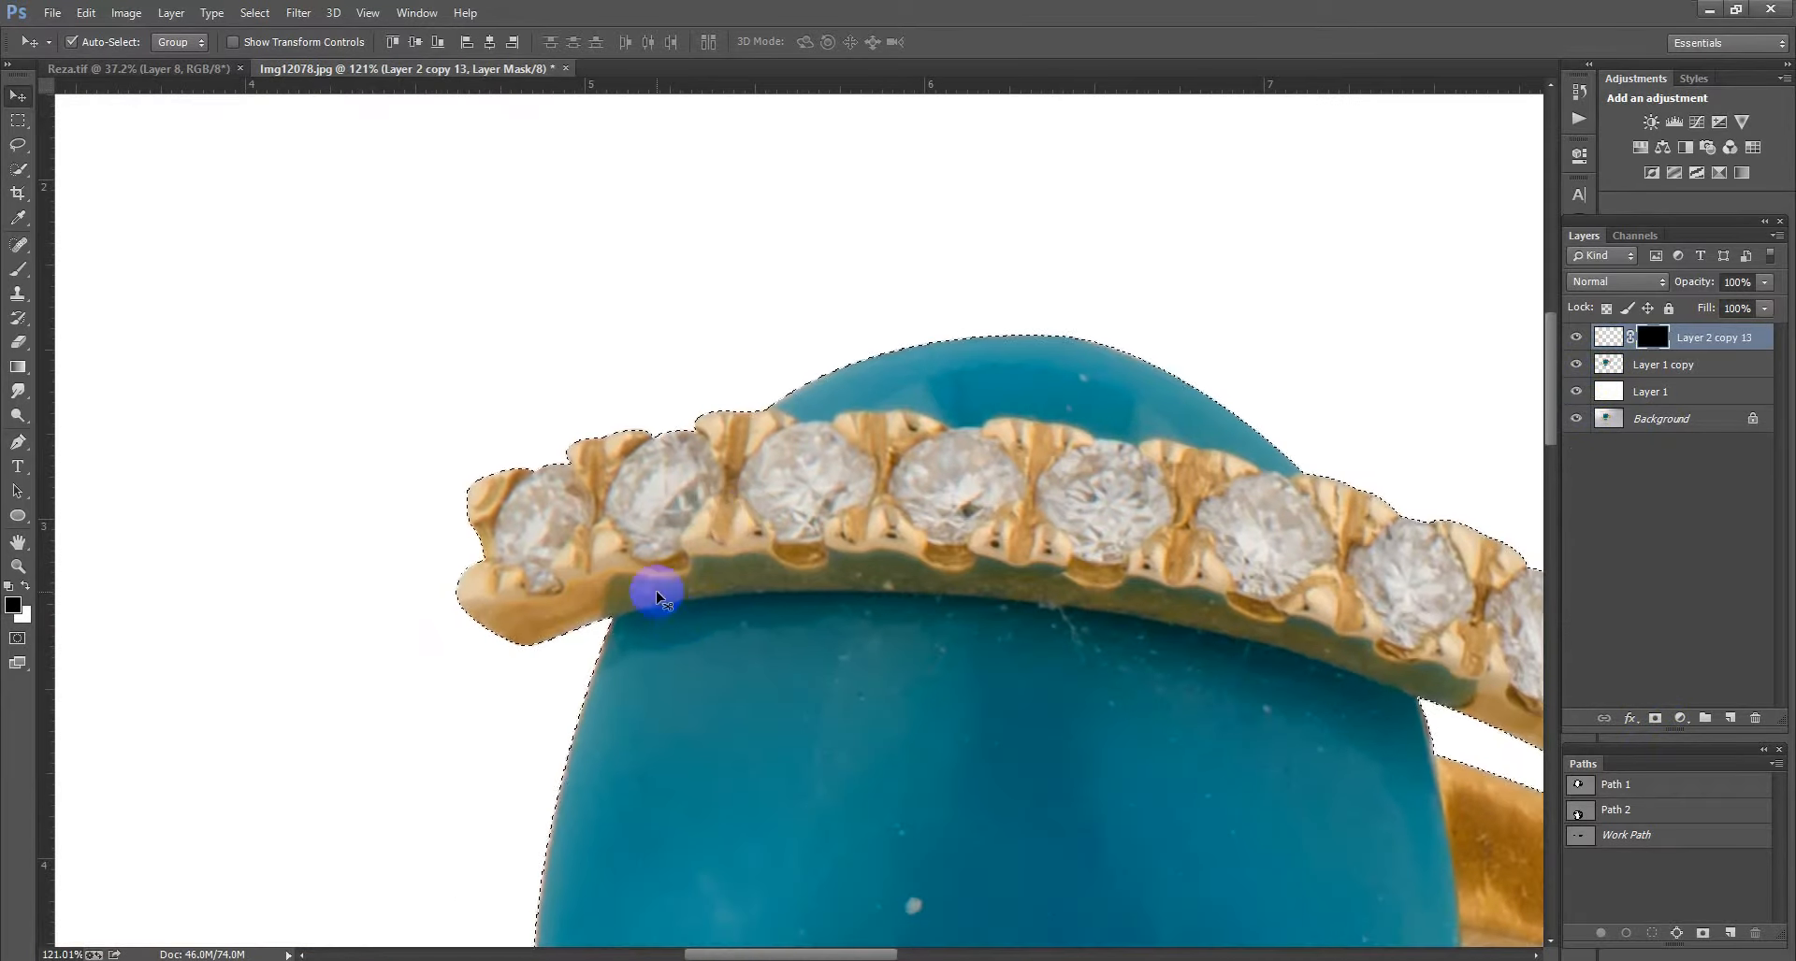
scroll(662, 494, "up", 1)
key("b")
scroll(623, 512, "up", 1)
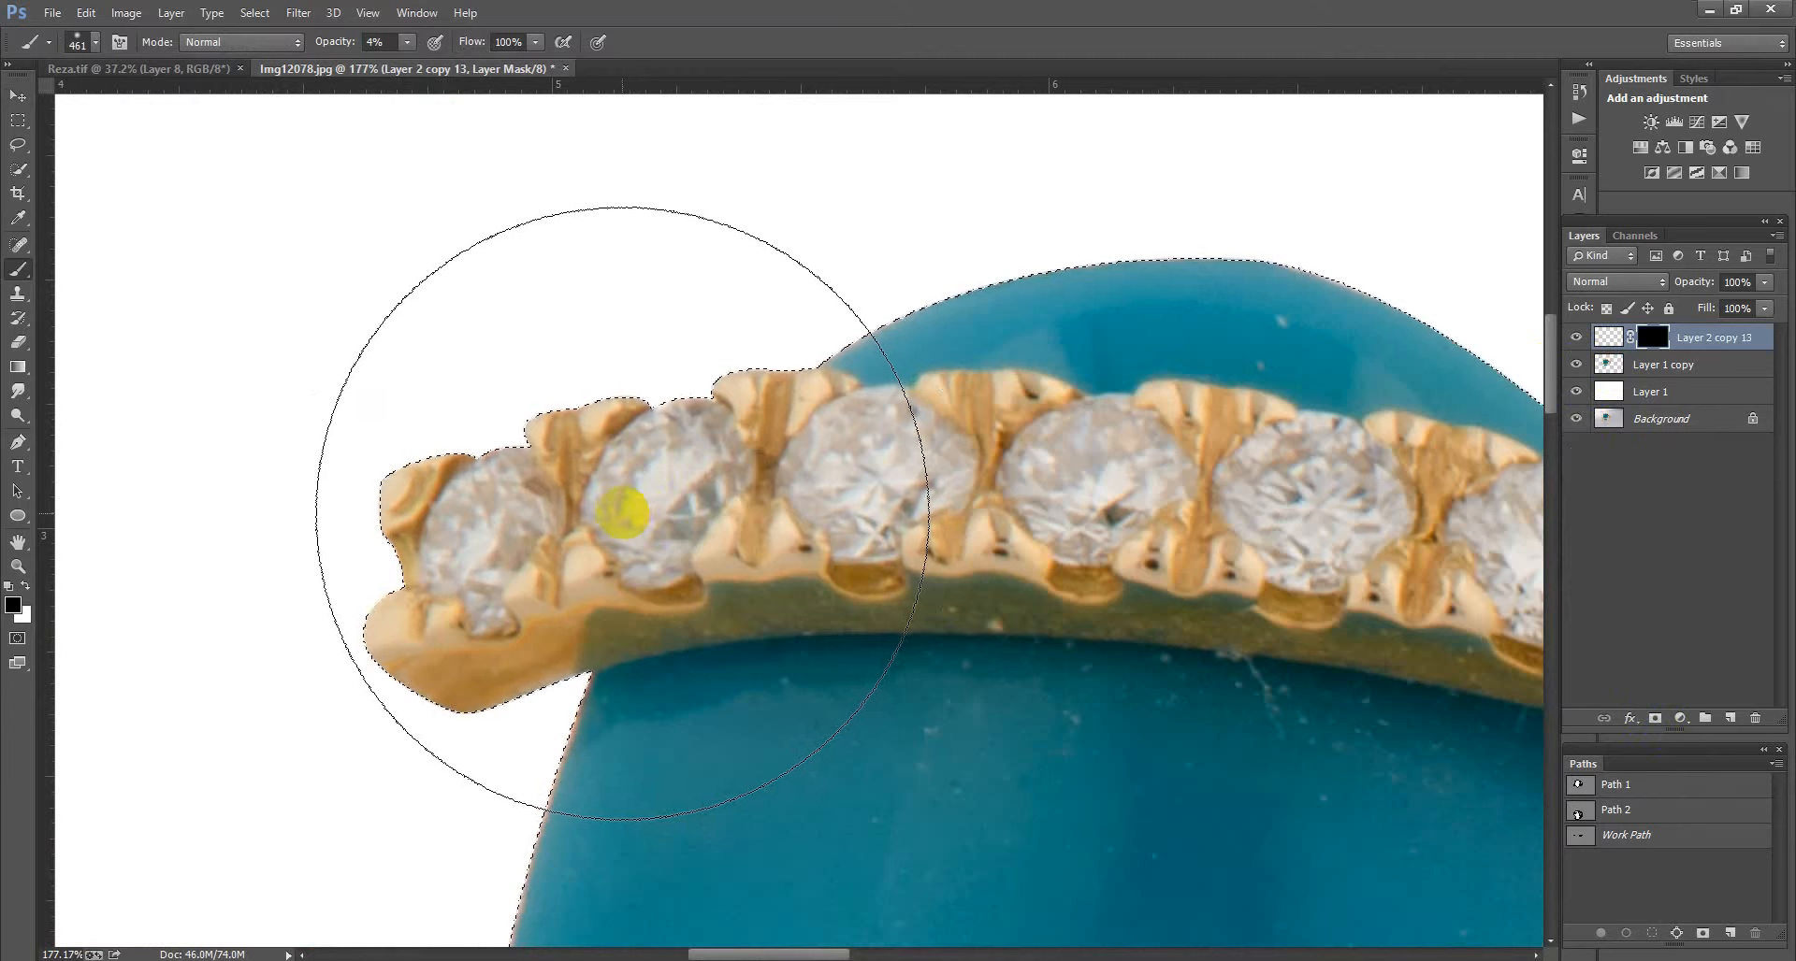
left_click_drag(624, 512, 306, 460)
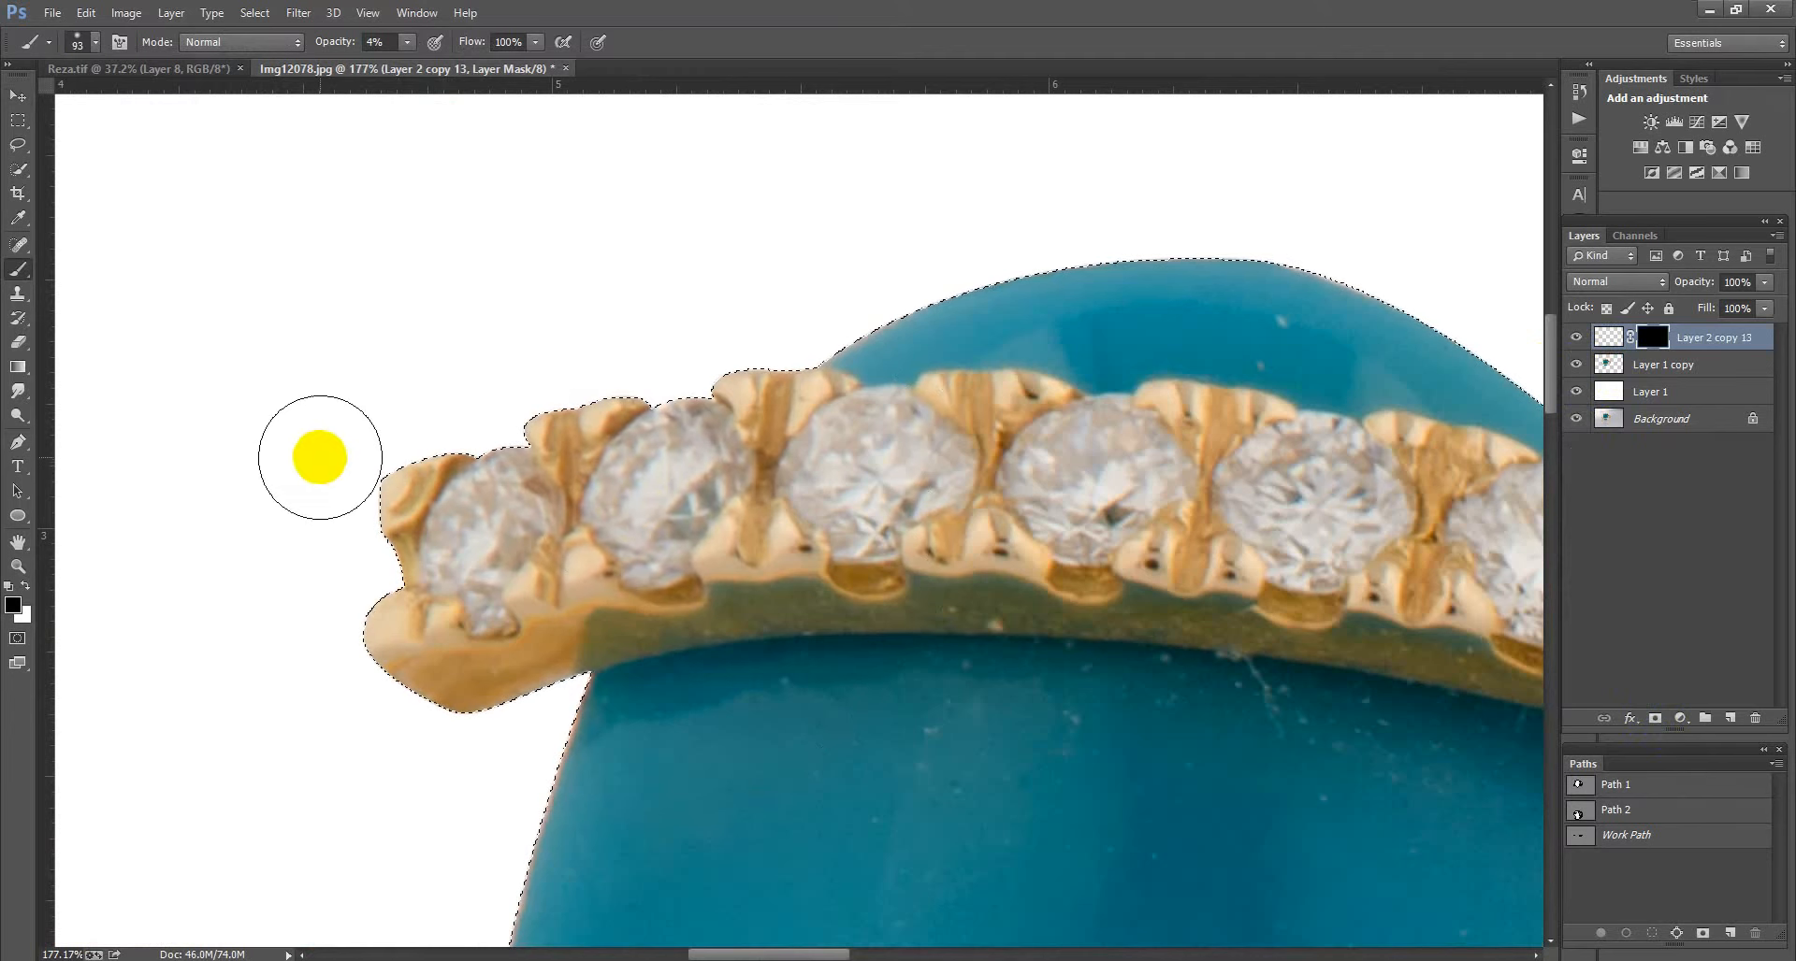
left_click_drag(339, 42, 596, 94)
right_click(486, 506)
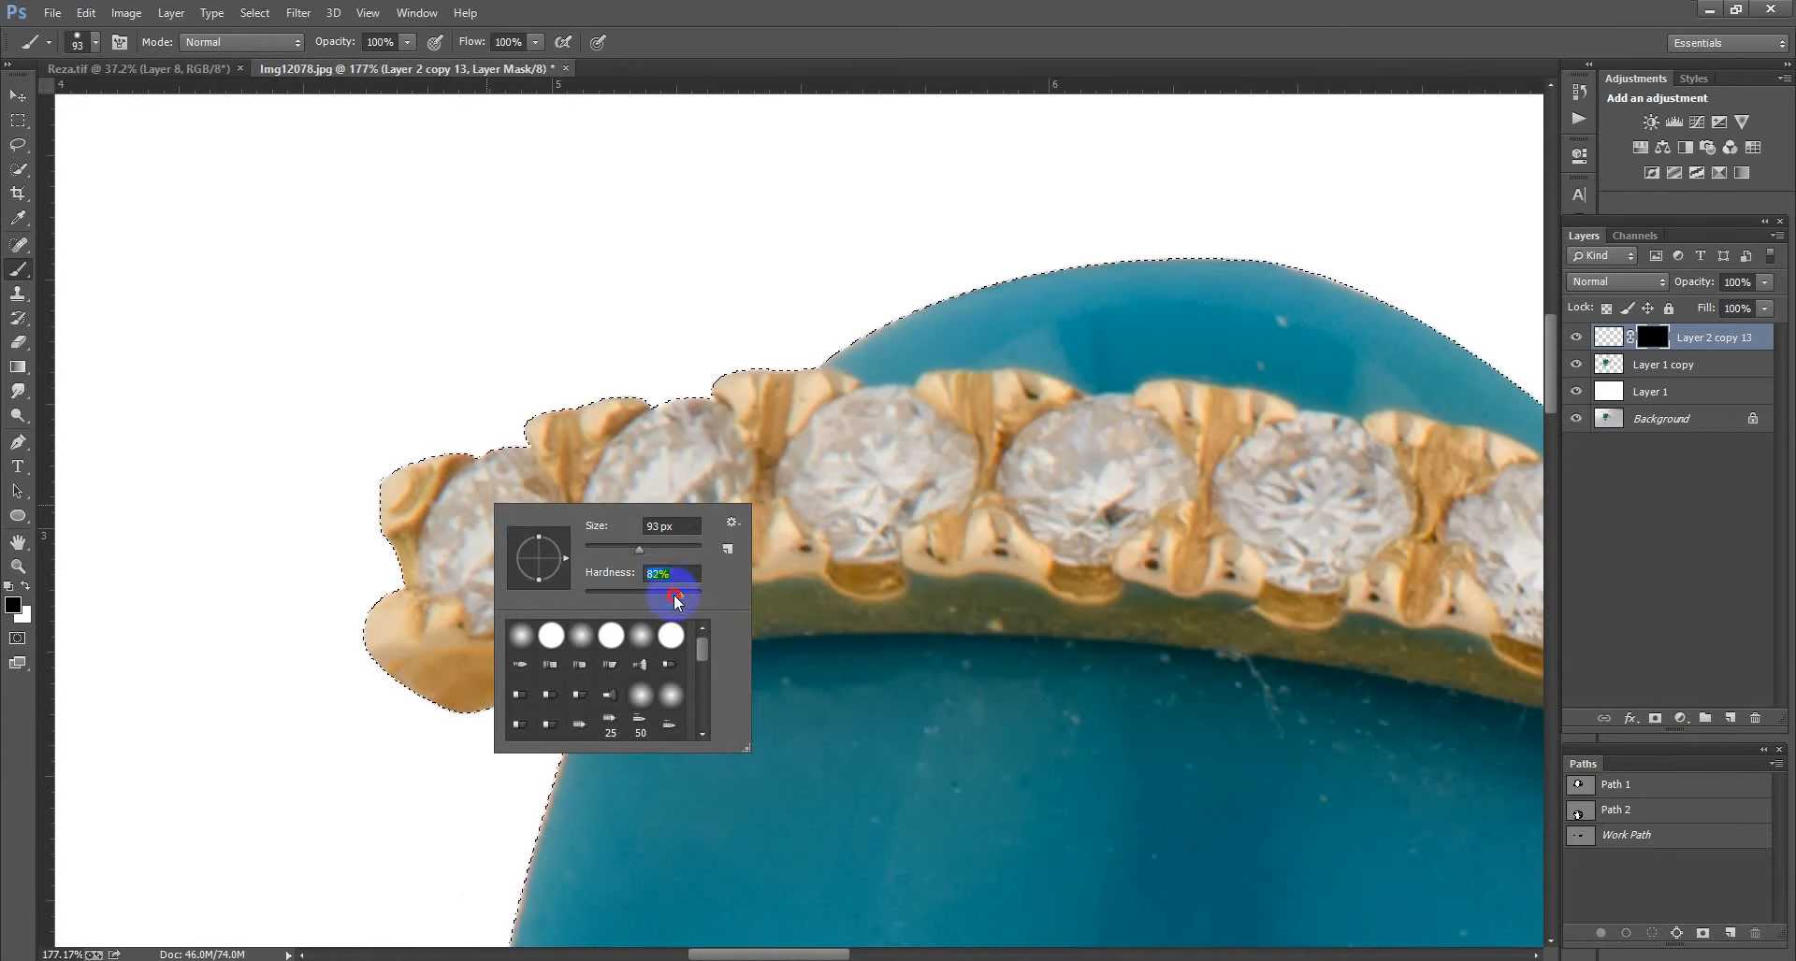
left_click(870, 475)
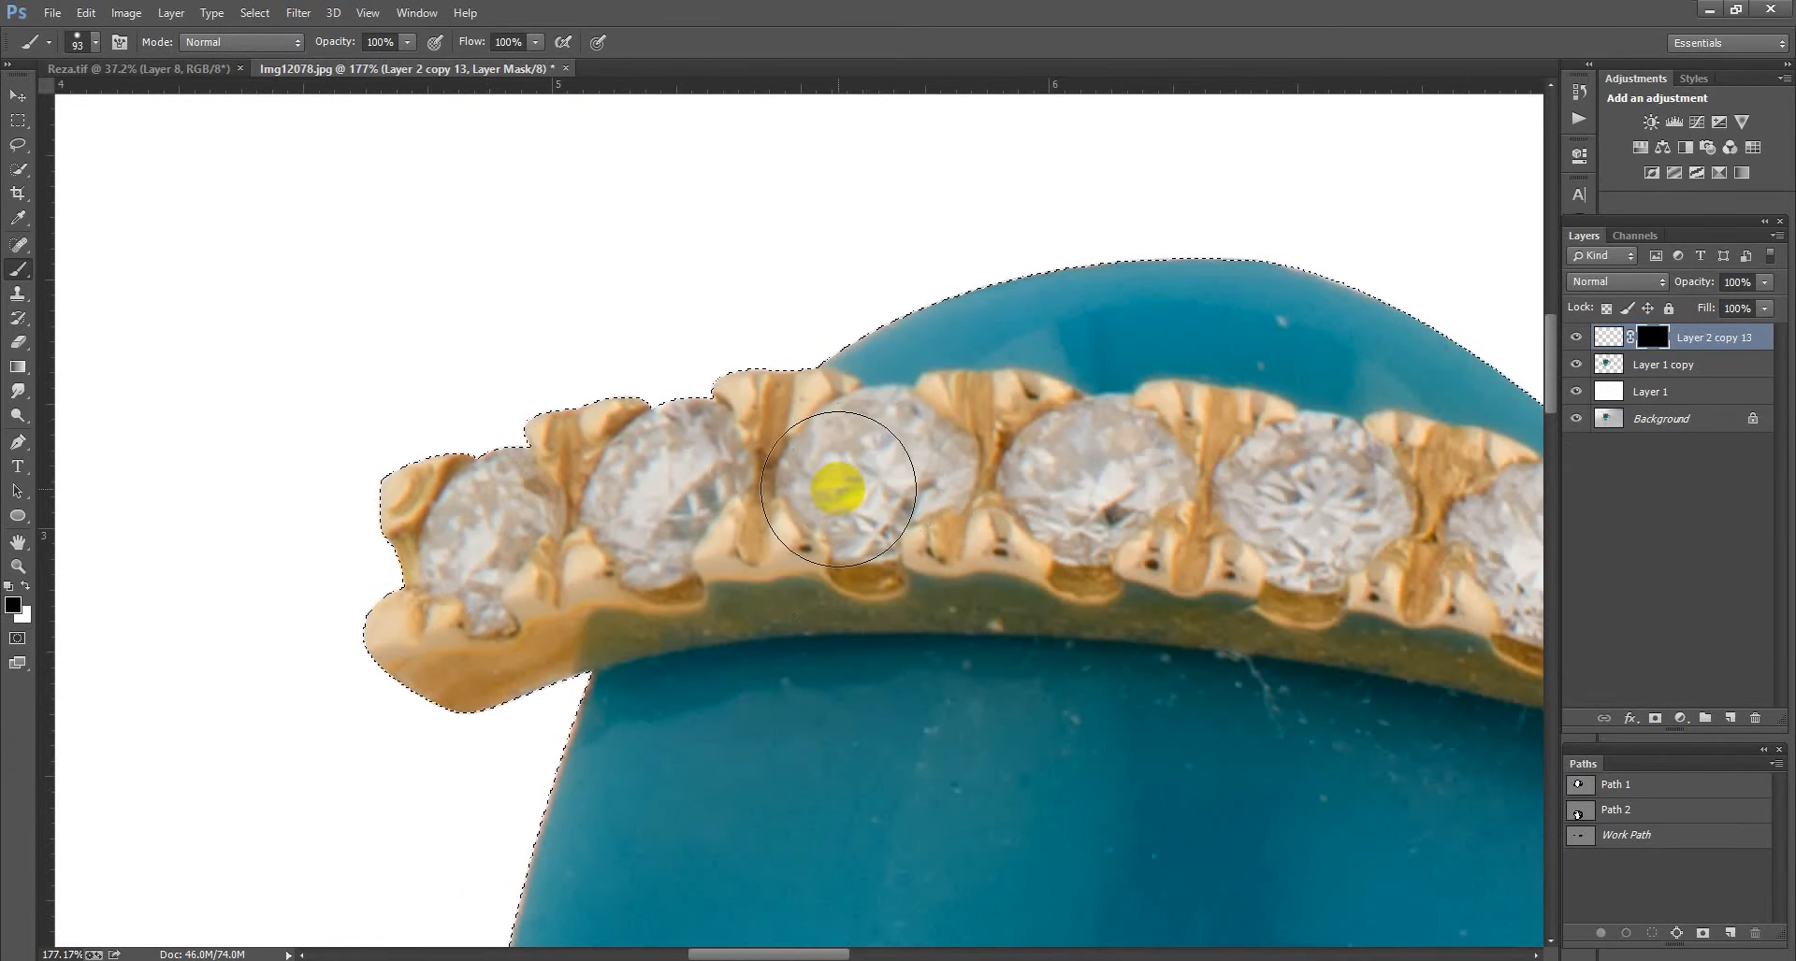
Step: Paint white on the diamond layer's mask to reveal the new diamonds inside the third and second stone settings
left_click(851, 483)
scroll(870, 475, "up", 2)
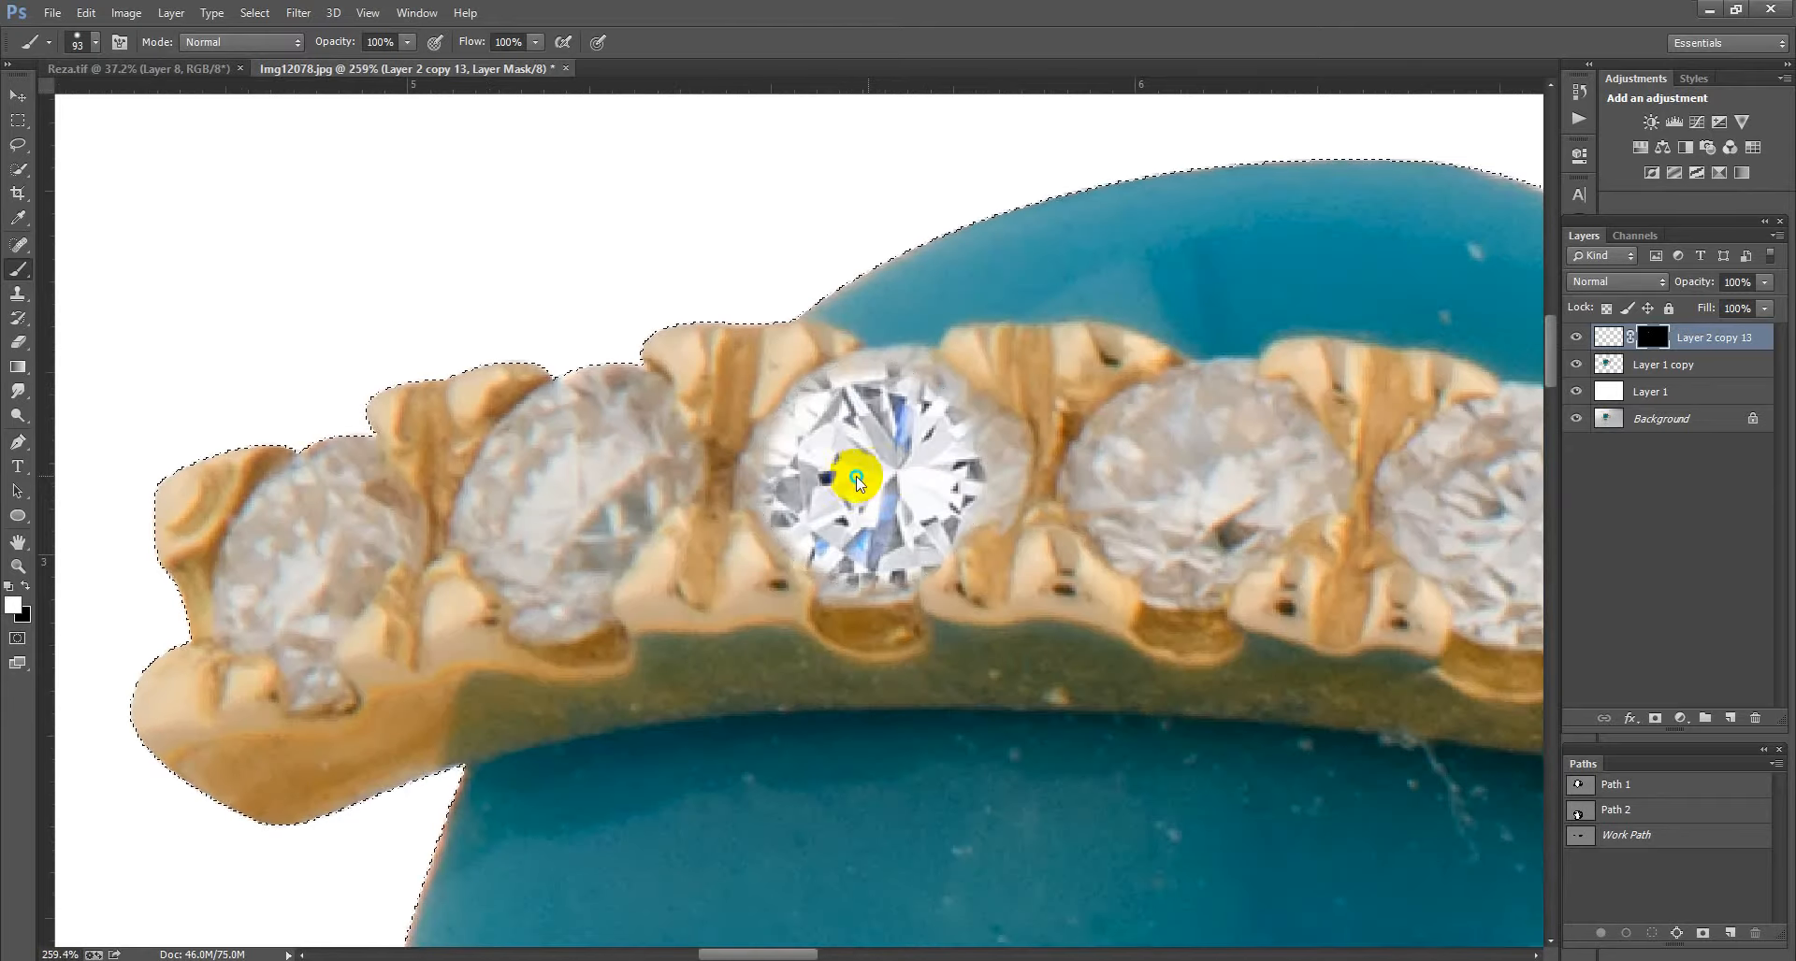
mouse_move(856, 477)
left_mouse_down()
mouse_move(836, 480)
mouse_move(903, 411)
mouse_move(959, 402)
mouse_move(1033, 451)
mouse_move(901, 525)
mouse_move(830, 514)
left_mouse_up()
scroll(810, 478, "up", 2)
left_click(825, 482)
left_click_drag(691, 505, 948, 506)
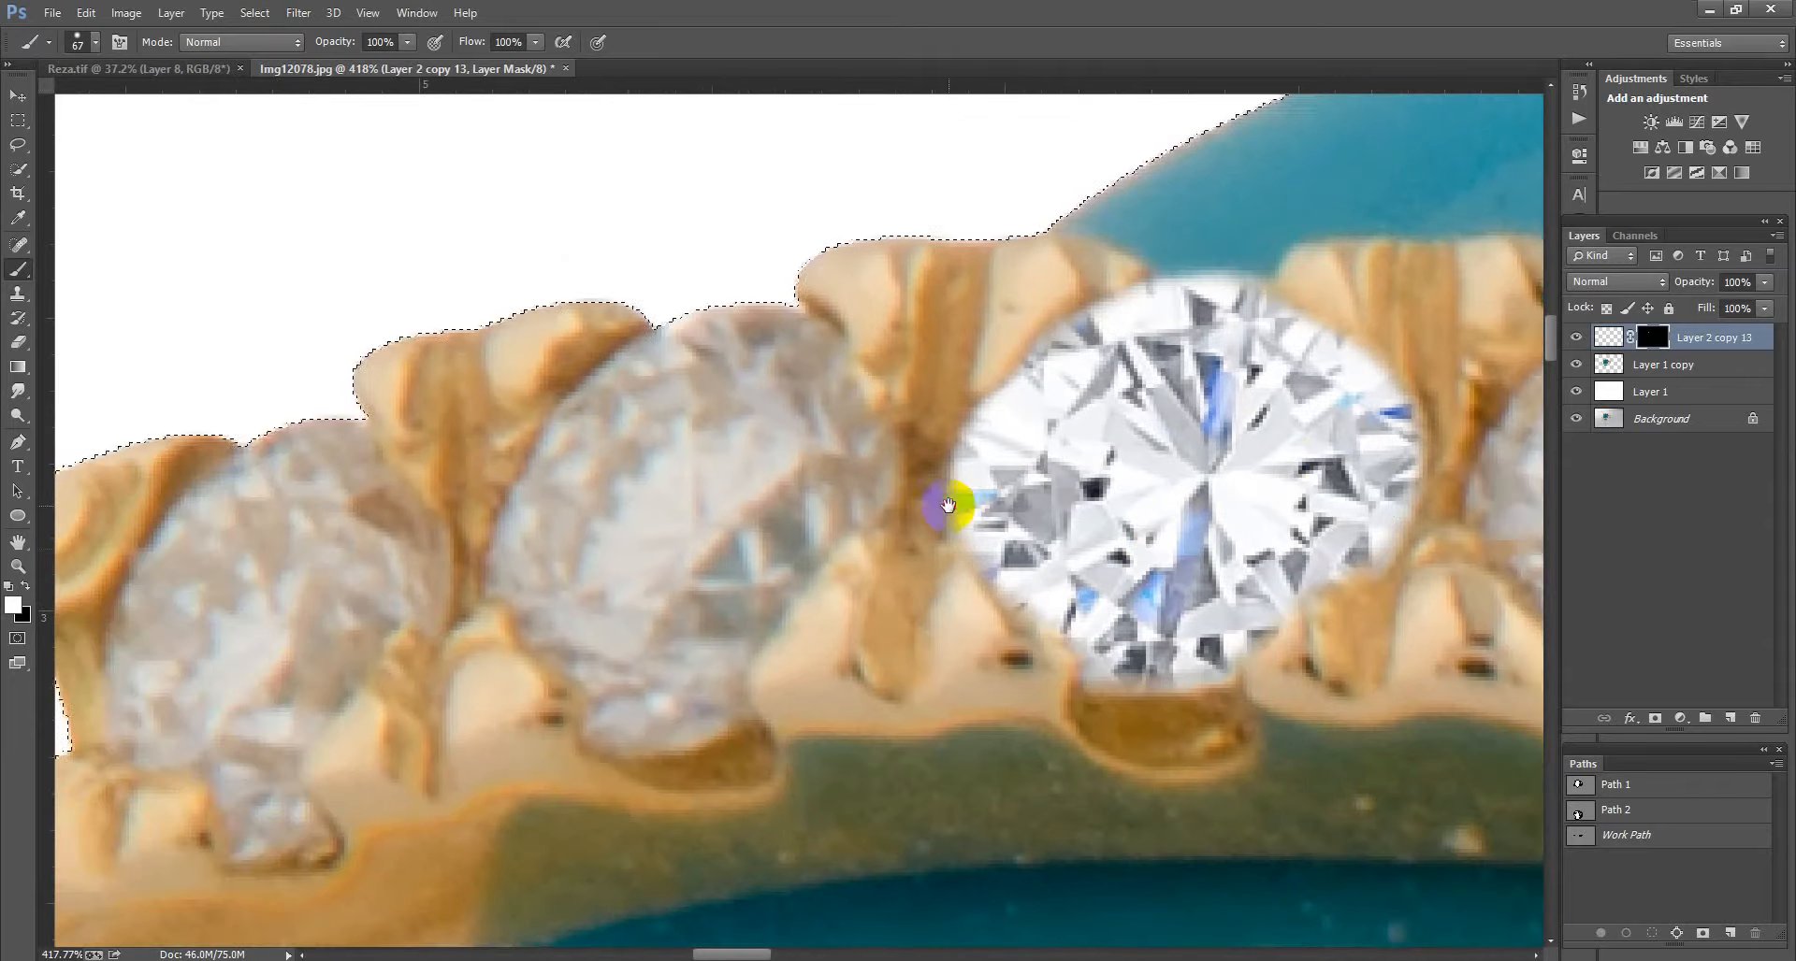
mouse_move(649, 512)
left_mouse_down()
mouse_move(629, 550)
mouse_move(704, 432)
mouse_move(745, 432)
mouse_move(762, 463)
mouse_move(663, 541)
mouse_move(652, 606)
mouse_move(691, 533)
left_mouse_up()
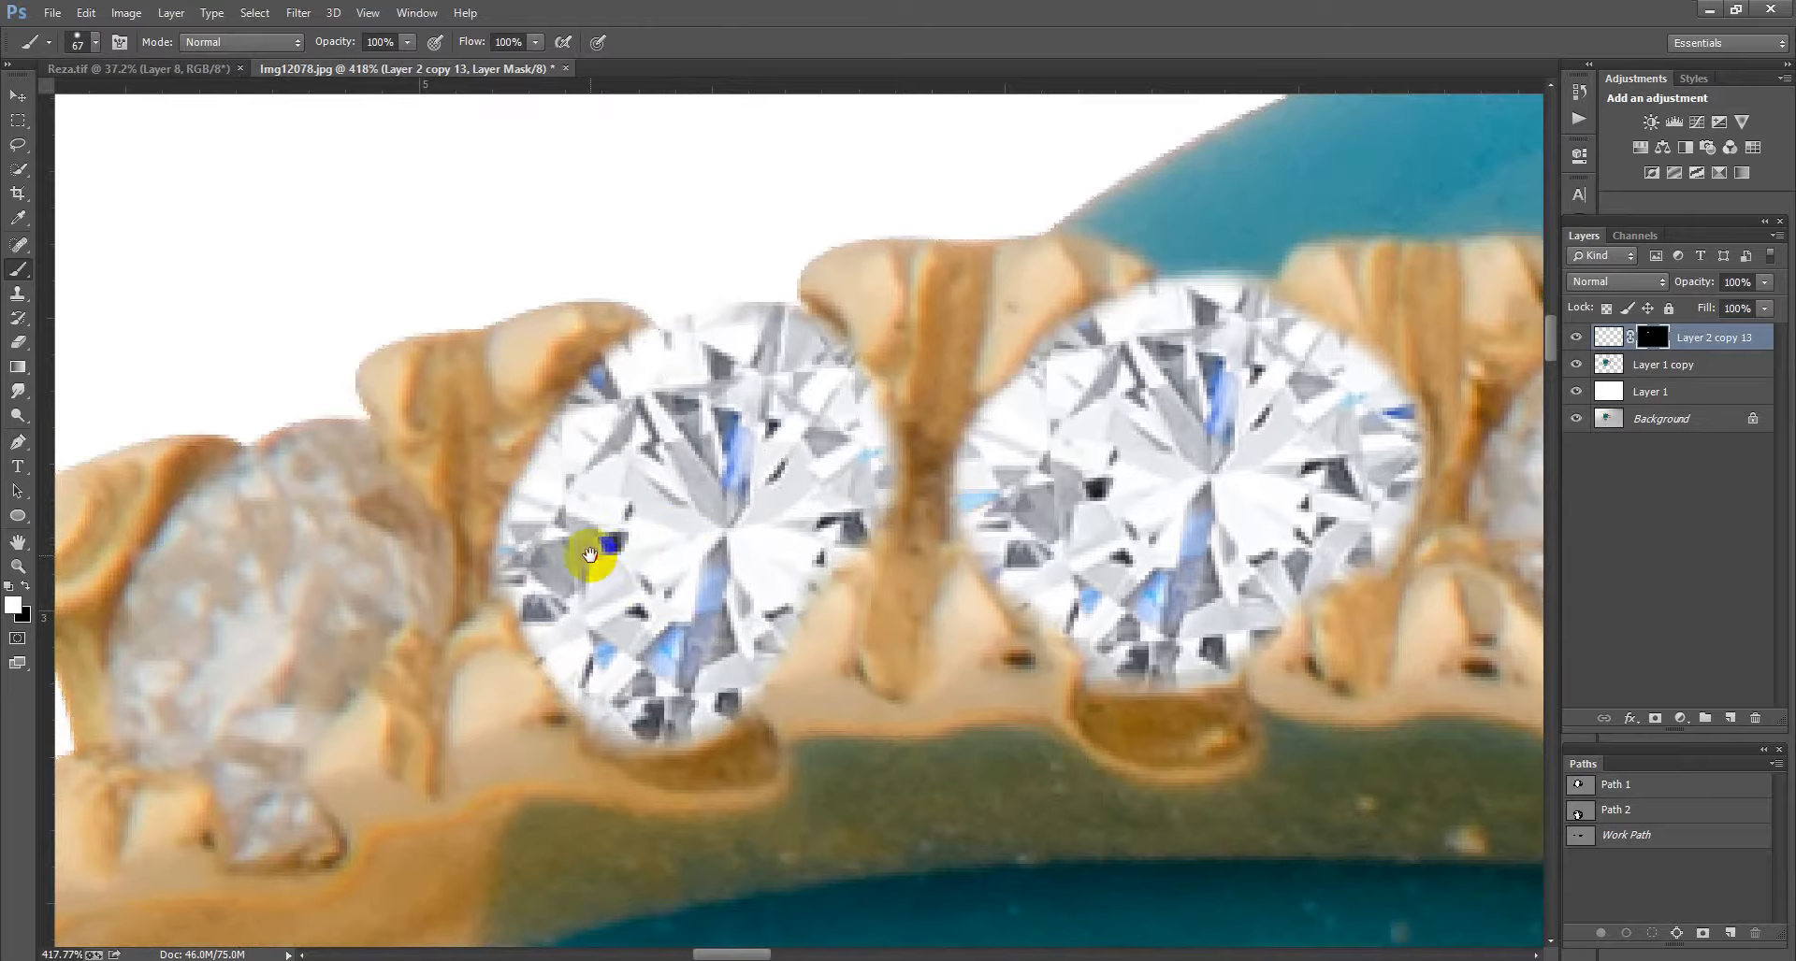
Step: Paint white on the diamond layer's mask to reveal the new diamond in the first stone setting, reducing the brush to 30 px
left_click_drag(591, 557, 909, 457)
mouse_move(592, 508)
left_mouse_down()
mouse_move(629, 443)
mouse_move(631, 459)
mouse_move(572, 475)
mouse_move(518, 575)
mouse_move(540, 561)
mouse_move(502, 572)
mouse_move(576, 605)
mouse_move(574, 684)
mouse_move(630, 517)
left_mouse_up()
right_click(593, 462, "alt")
right_click(540, 561, "alt")
scroll(629, 517, "down", 2)
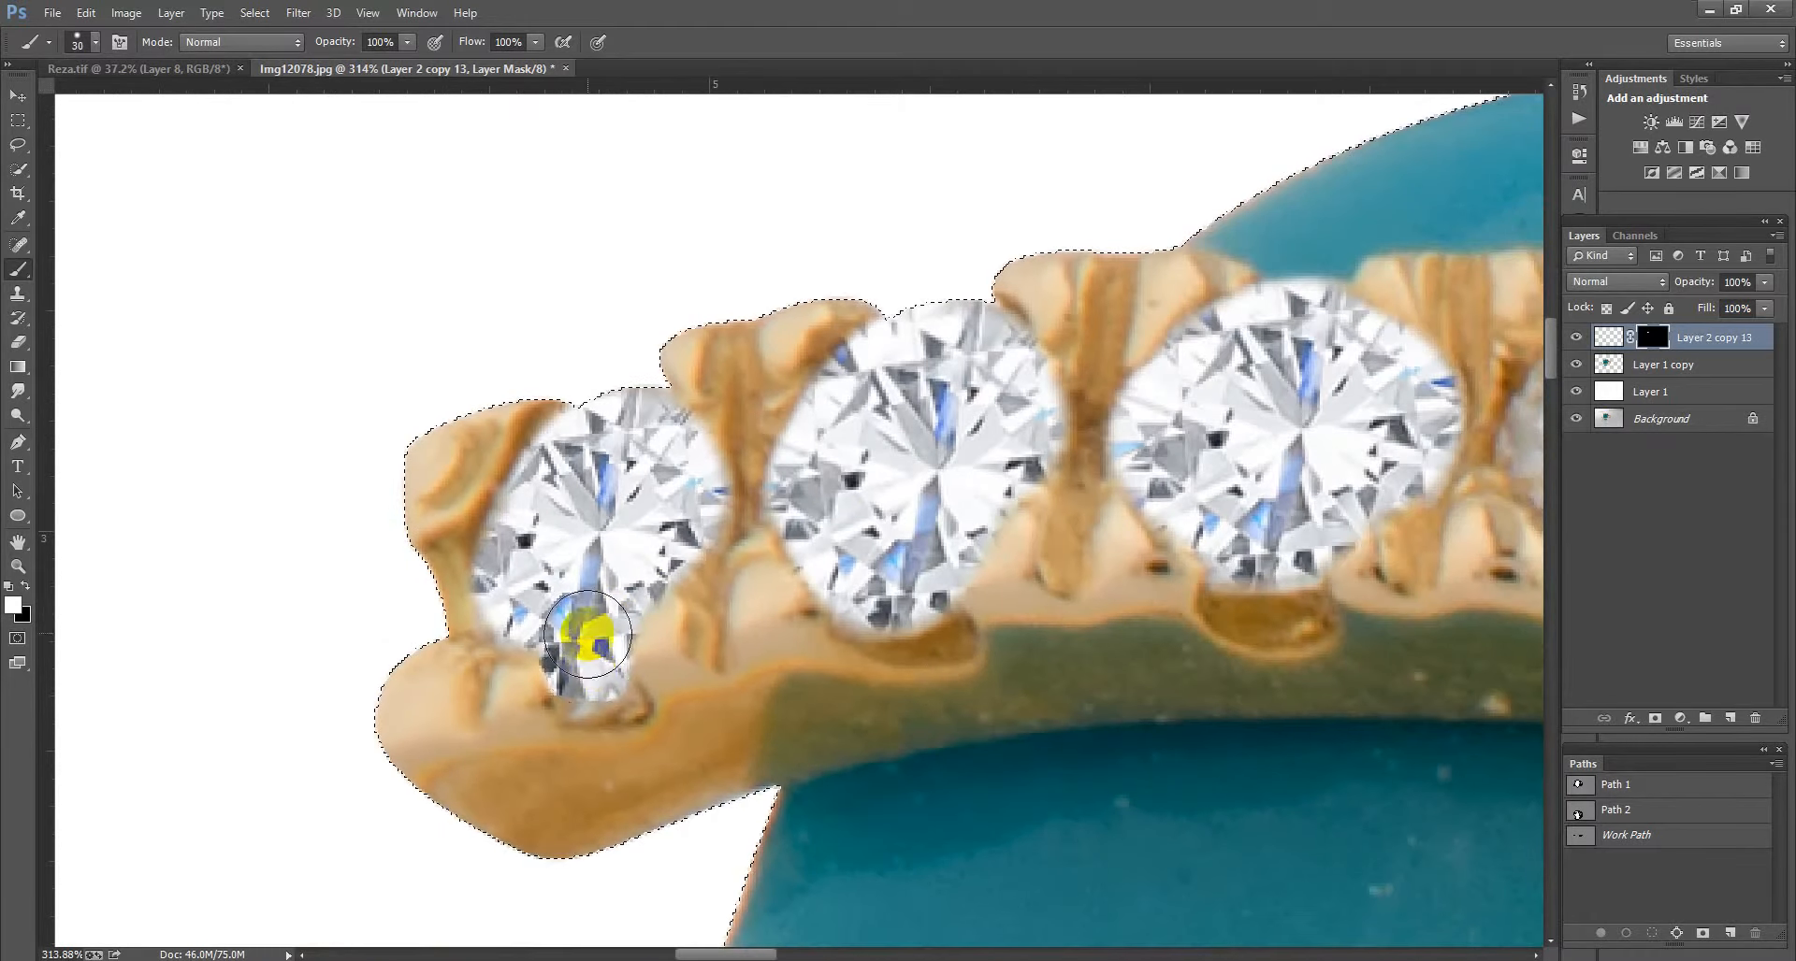
Step: Enlarge the brush to 51 px and paint white on the mask to reveal the diamonds in the fourth and fifth settings
scroll(587, 636, "down", 2)
left_click_drag(817, 533, 313, 541)
scroll(854, 509, "up", 3)
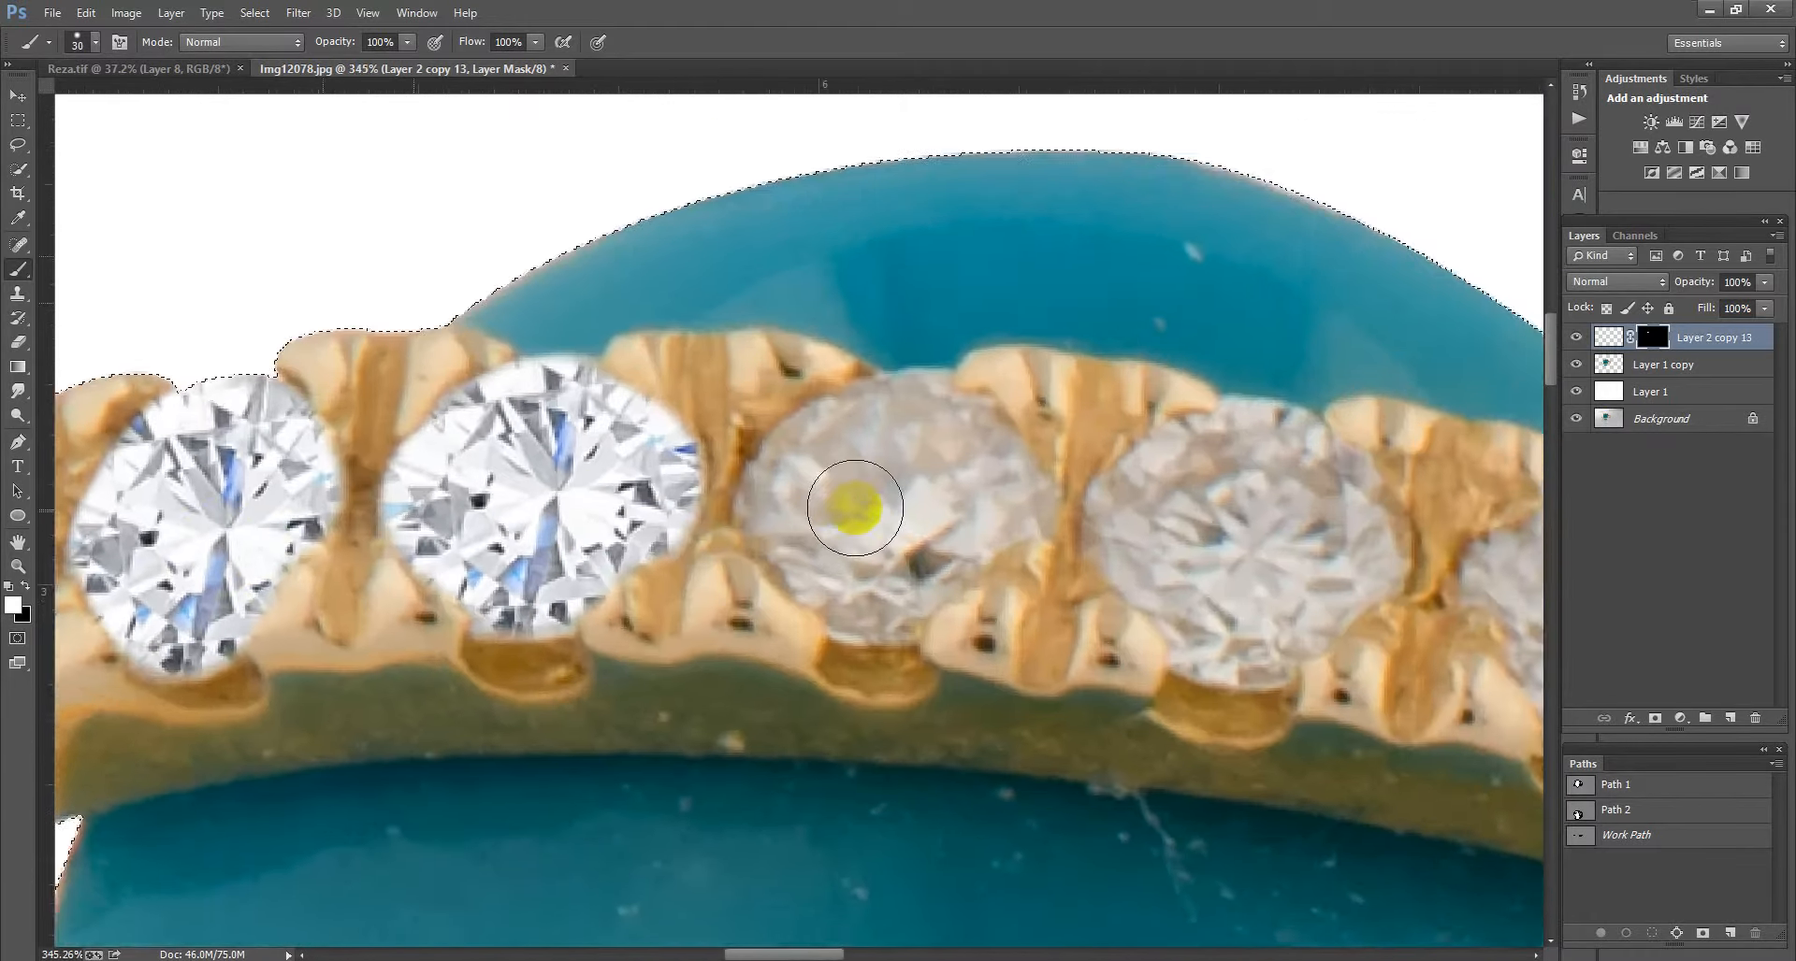
scroll(854, 509, "up", 1)
mouse_move(886, 553)
left_mouse_down()
mouse_move(810, 519)
mouse_move(804, 478)
mouse_move(915, 421)
mouse_move(996, 471)
mouse_move(1005, 490)
mouse_move(910, 558)
mouse_move(794, 510)
left_mouse_up()
mouse_move(1155, 508)
left_mouse_down()
mouse_move(847, 515)
mouse_move(654, 480)
mouse_move(718, 512)
mouse_move(753, 468)
mouse_move(838, 425)
mouse_move(911, 471)
mouse_move(951, 528)
mouse_move(811, 610)
mouse_move(721, 493)
mouse_move(779, 451)
left_mouse_up()
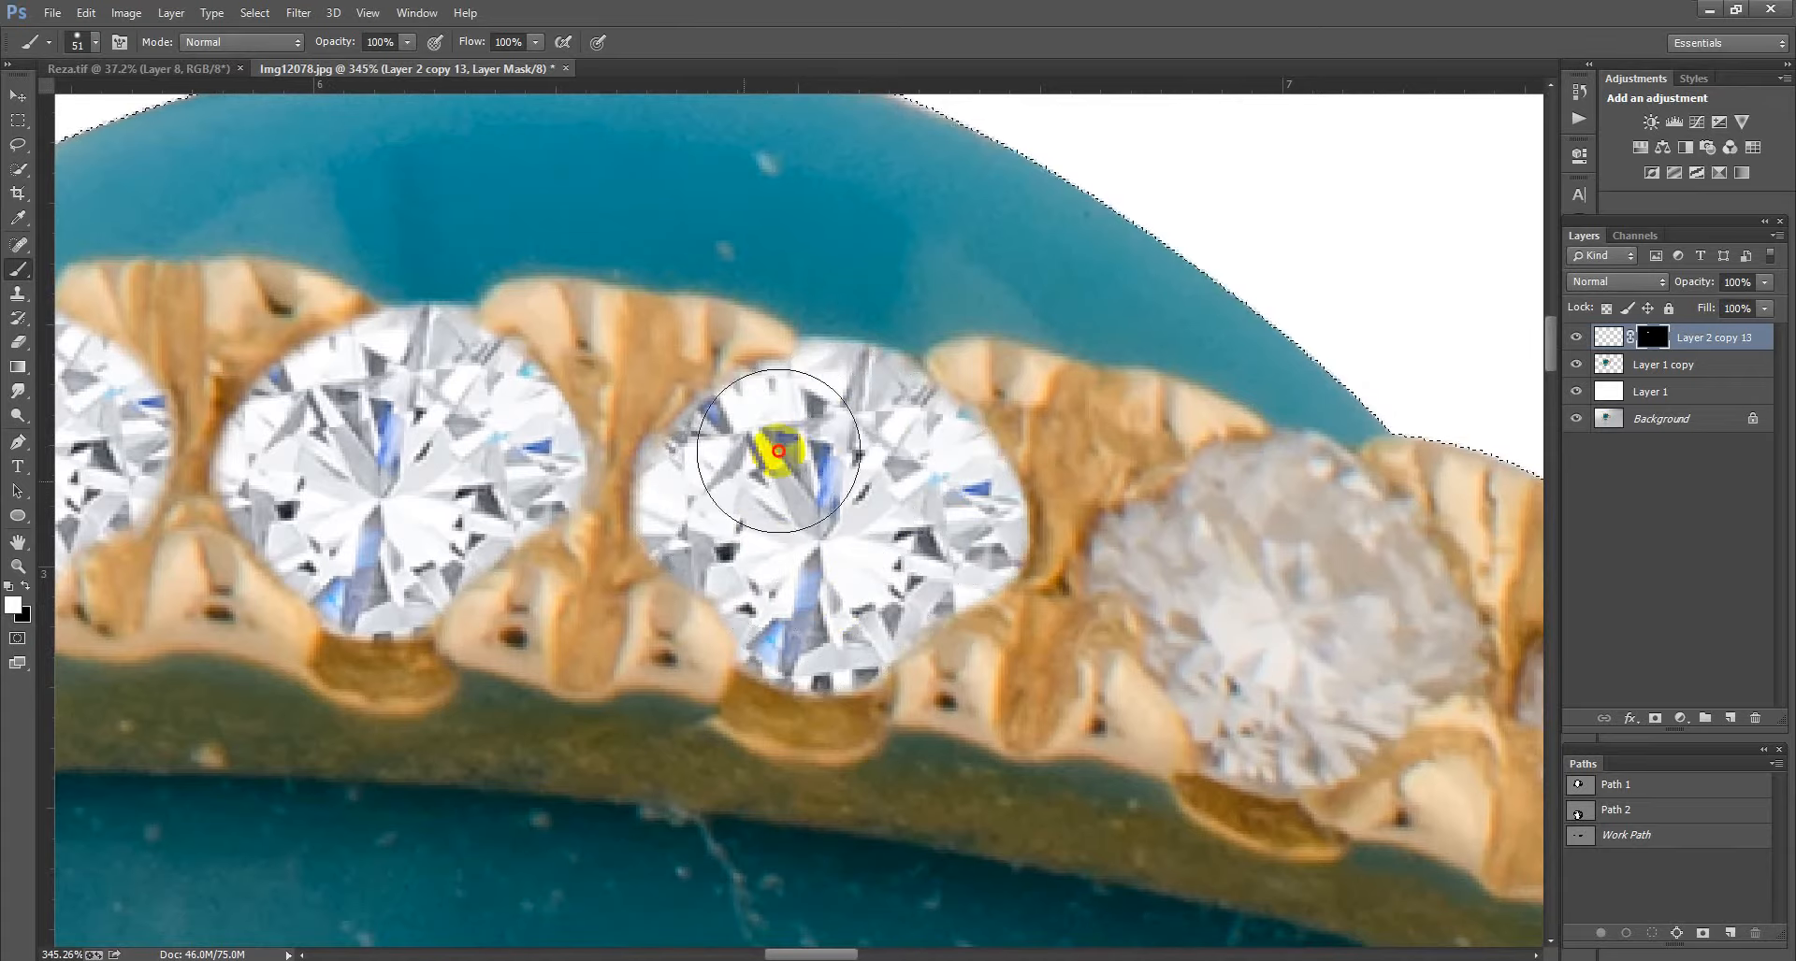
Step: Paint white on the diamond layer's mask to reveal the new diamond in the sixth stone setting
scroll(846, 432, "down", 3)
left_click_drag(1243, 505, 823, 418)
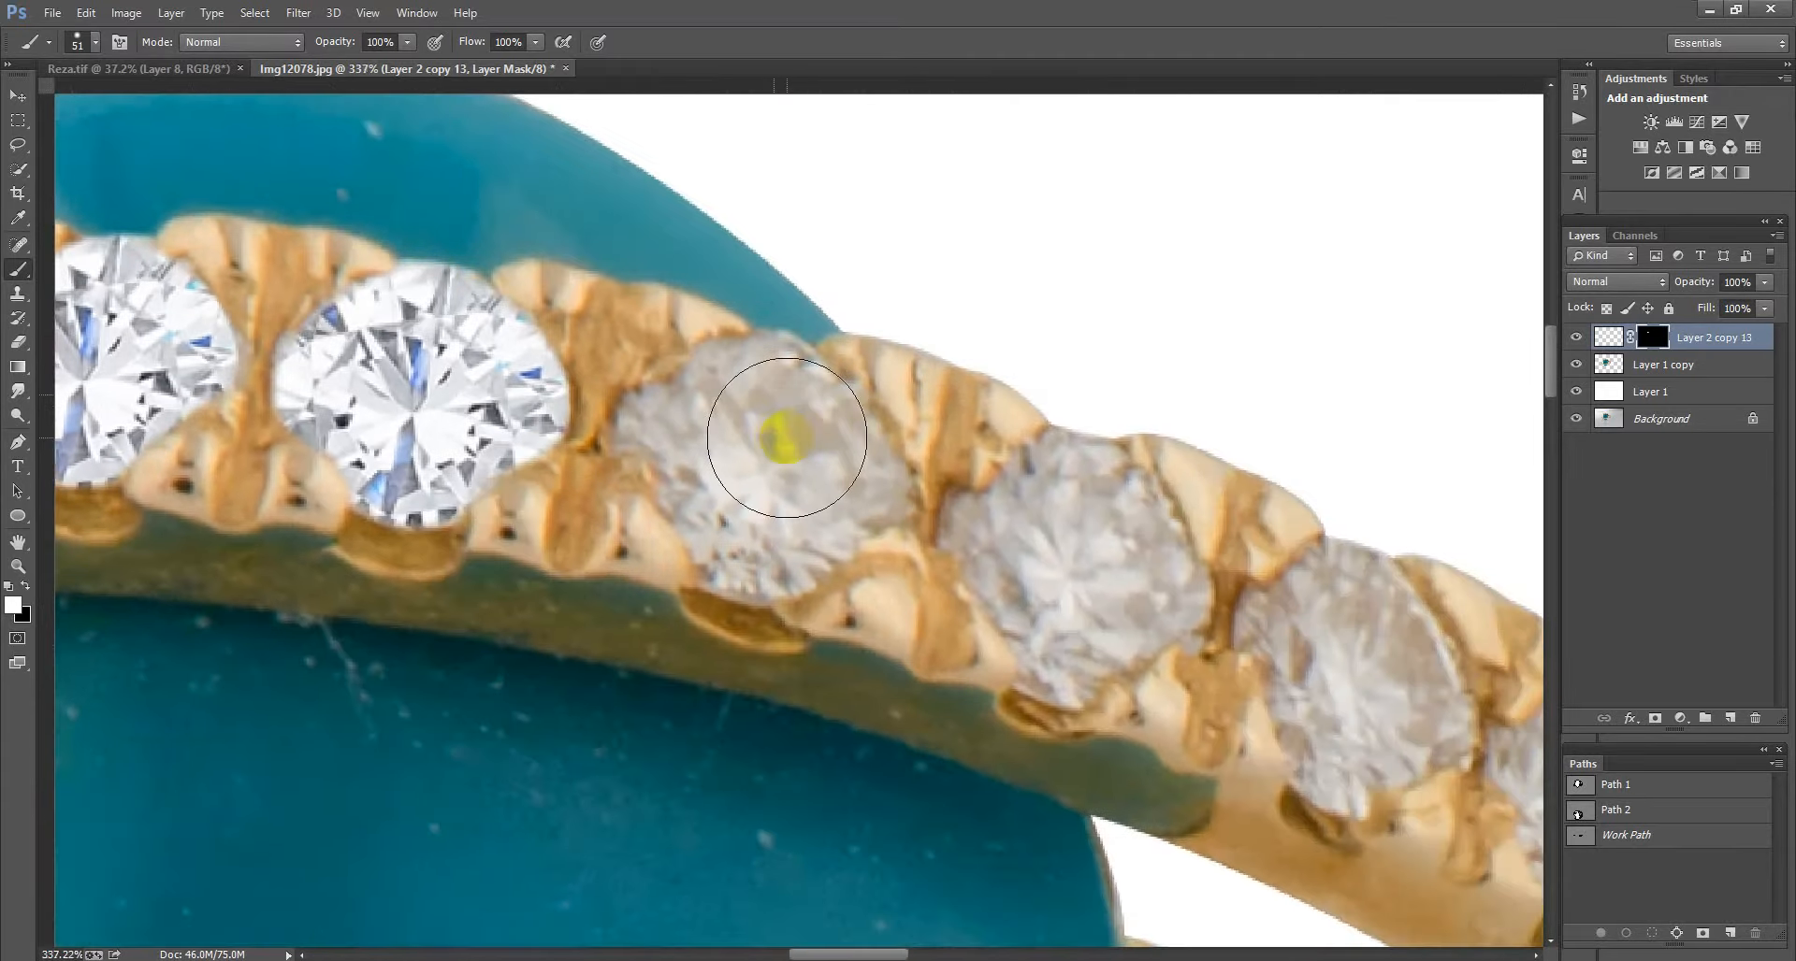
scroll(788, 436, "up", 4)
mouse_move(675, 428)
left_mouse_down()
mouse_move(637, 417)
mouse_move(734, 365)
mouse_move(801, 397)
mouse_move(873, 503)
mouse_move(740, 592)
left_mouse_up()
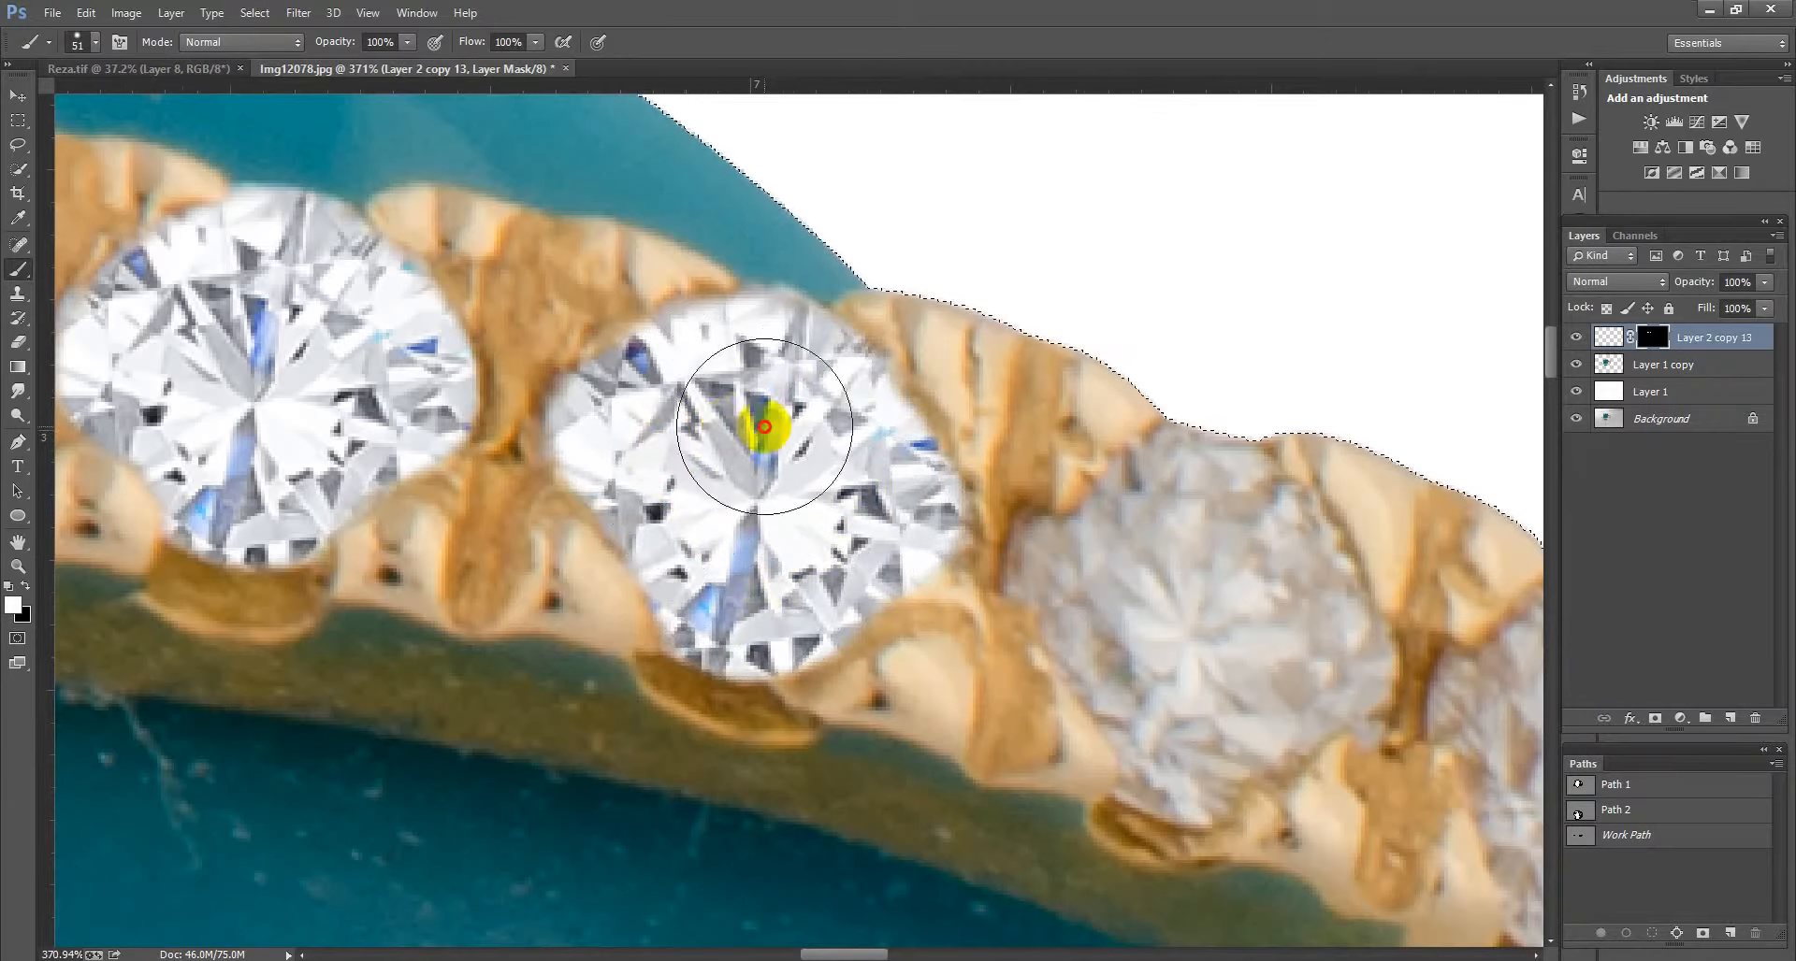
Step: Reveal the new diamonds in the seventh and eighth settings by painting white on the mask with the 51 px brush
scroll(963, 549, "down", 3)
mouse_move(962, 549)
left_mouse_down()
mouse_move(723, 384)
mouse_move(847, 501)
mouse_move(774, 379)
mouse_move(854, 334)
mouse_move(922, 439)
mouse_move(874, 480)
mouse_move(682, 401)
left_mouse_up()
scroll(836, 459, "up", 2)
scroll(842, 447, "up", 2)
left_click(862, 414)
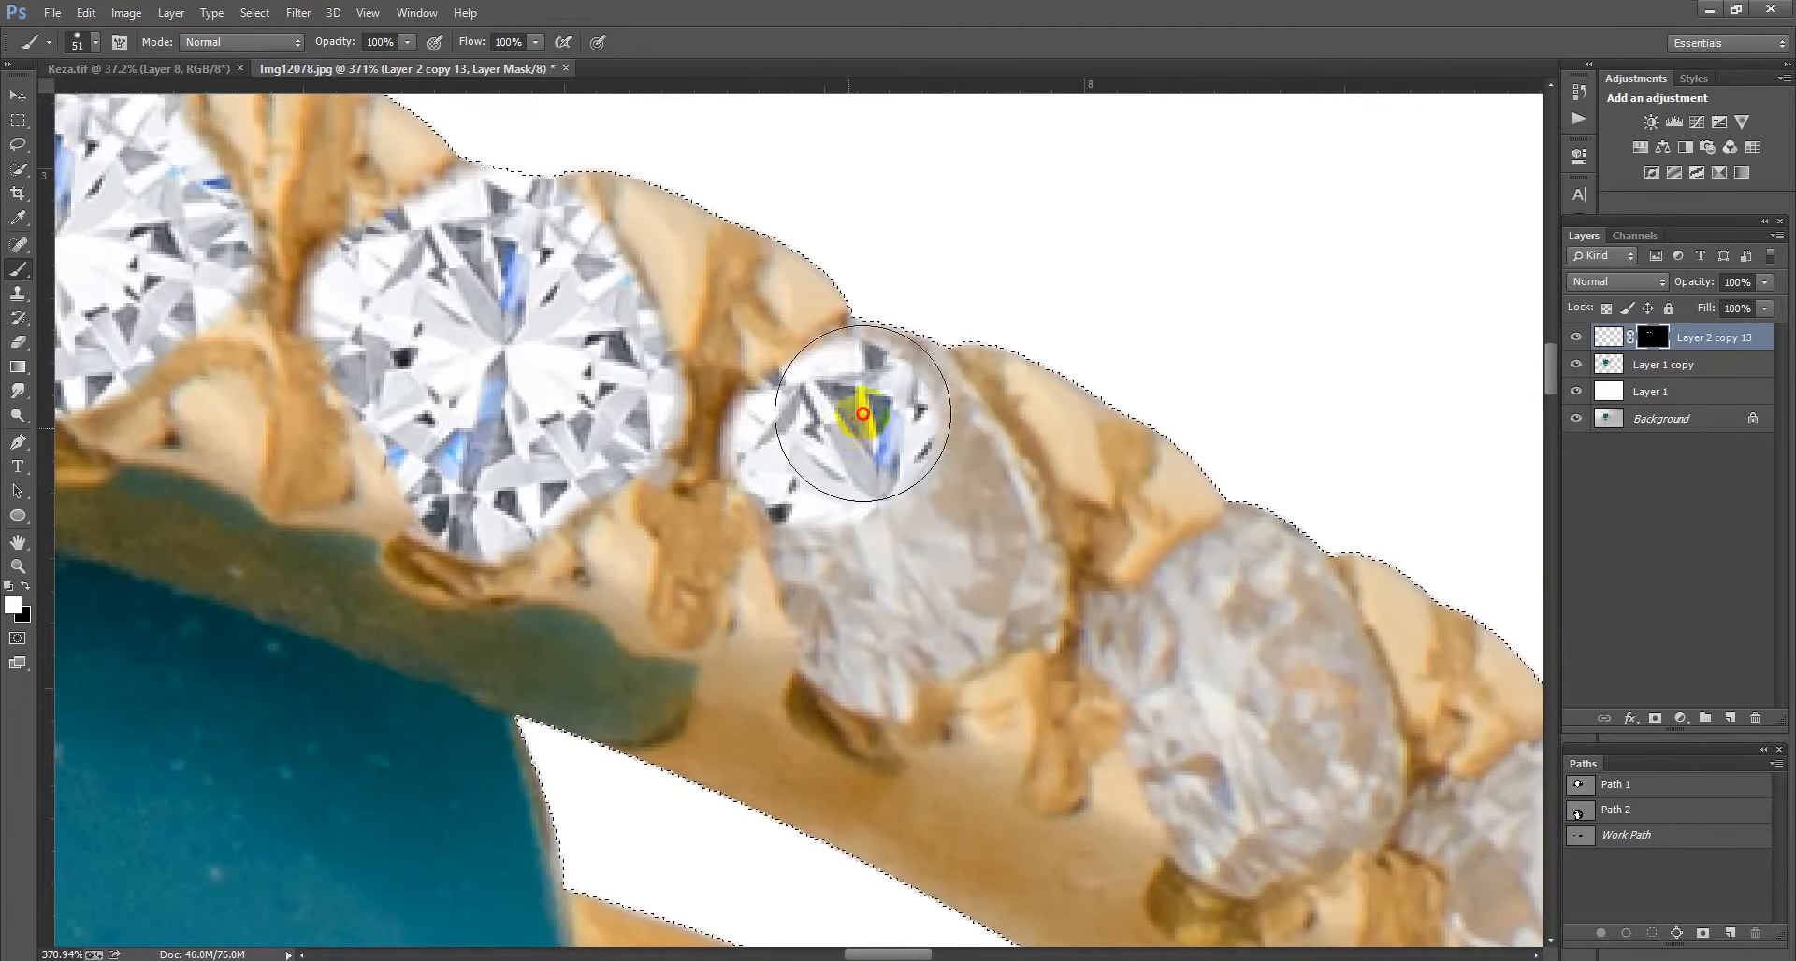
mouse_move(862, 413)
left_mouse_down()
mouse_move(915, 447)
mouse_move(981, 570)
mouse_move(890, 626)
mouse_move(850, 527)
left_mouse_up()
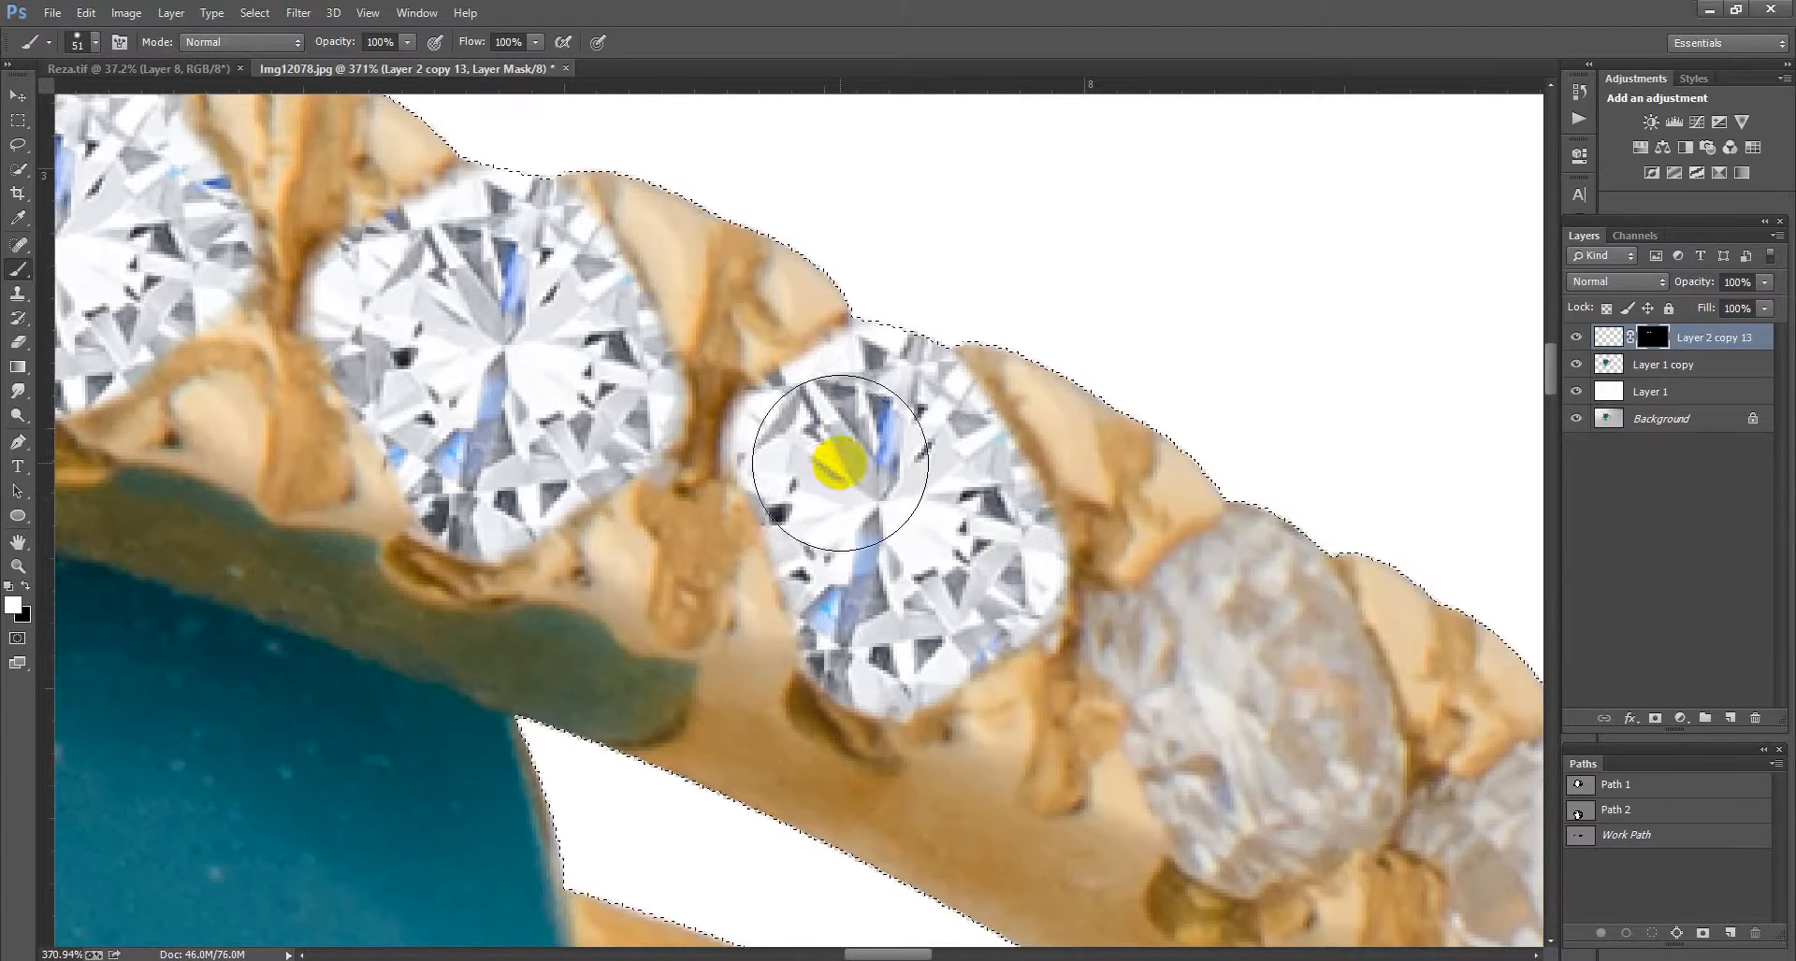
Step: Paint white on the mask inside the ninth and tenth stone settings to reveal their diamonds
left_click_drag(1002, 561, 573, 301)
left_click(714, 362)
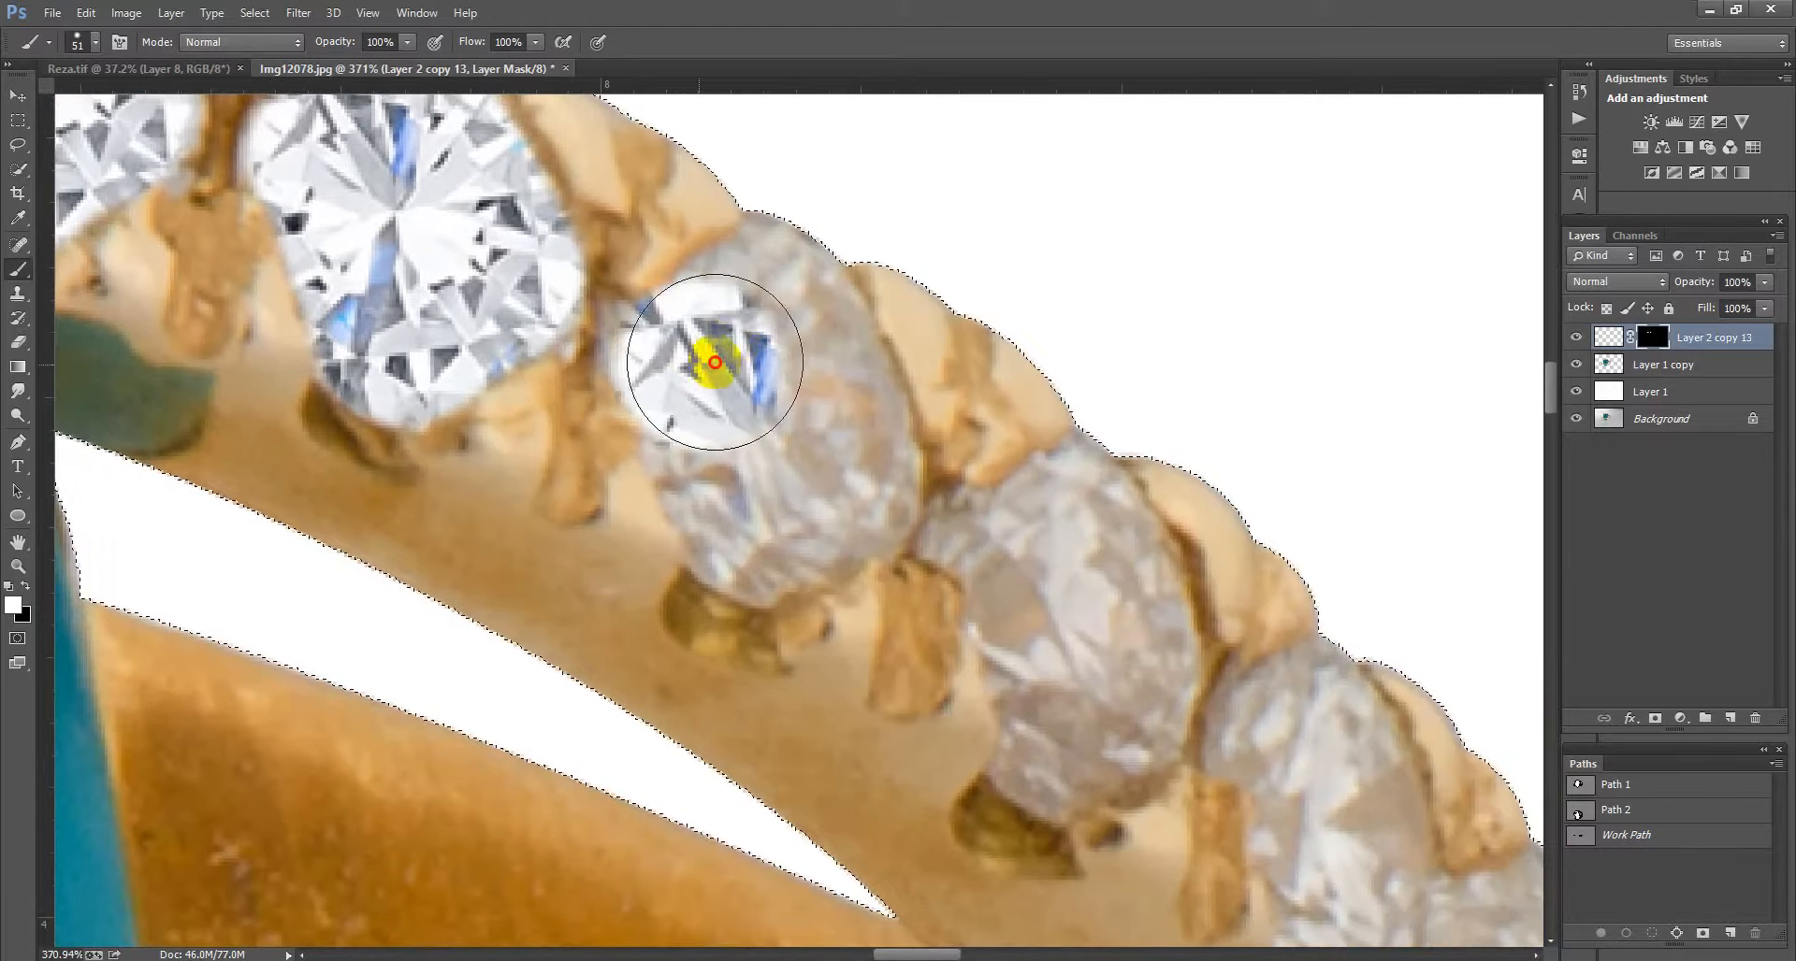
mouse_move(715, 362)
left_mouse_down()
mouse_move(776, 315)
mouse_move(829, 466)
mouse_move(790, 508)
mouse_move(763, 517)
mouse_move(720, 399)
mouse_move(733, 340)
left_mouse_up()
left_click_drag(942, 486, 580, 310)
mouse_move(702, 352)
left_mouse_down()
mouse_move(663, 358)
mouse_move(707, 338)
mouse_move(738, 431)
mouse_move(749, 494)
mouse_move(712, 540)
mouse_move(705, 414)
mouse_move(826, 524)
mouse_move(607, 255)
left_mouse_up()
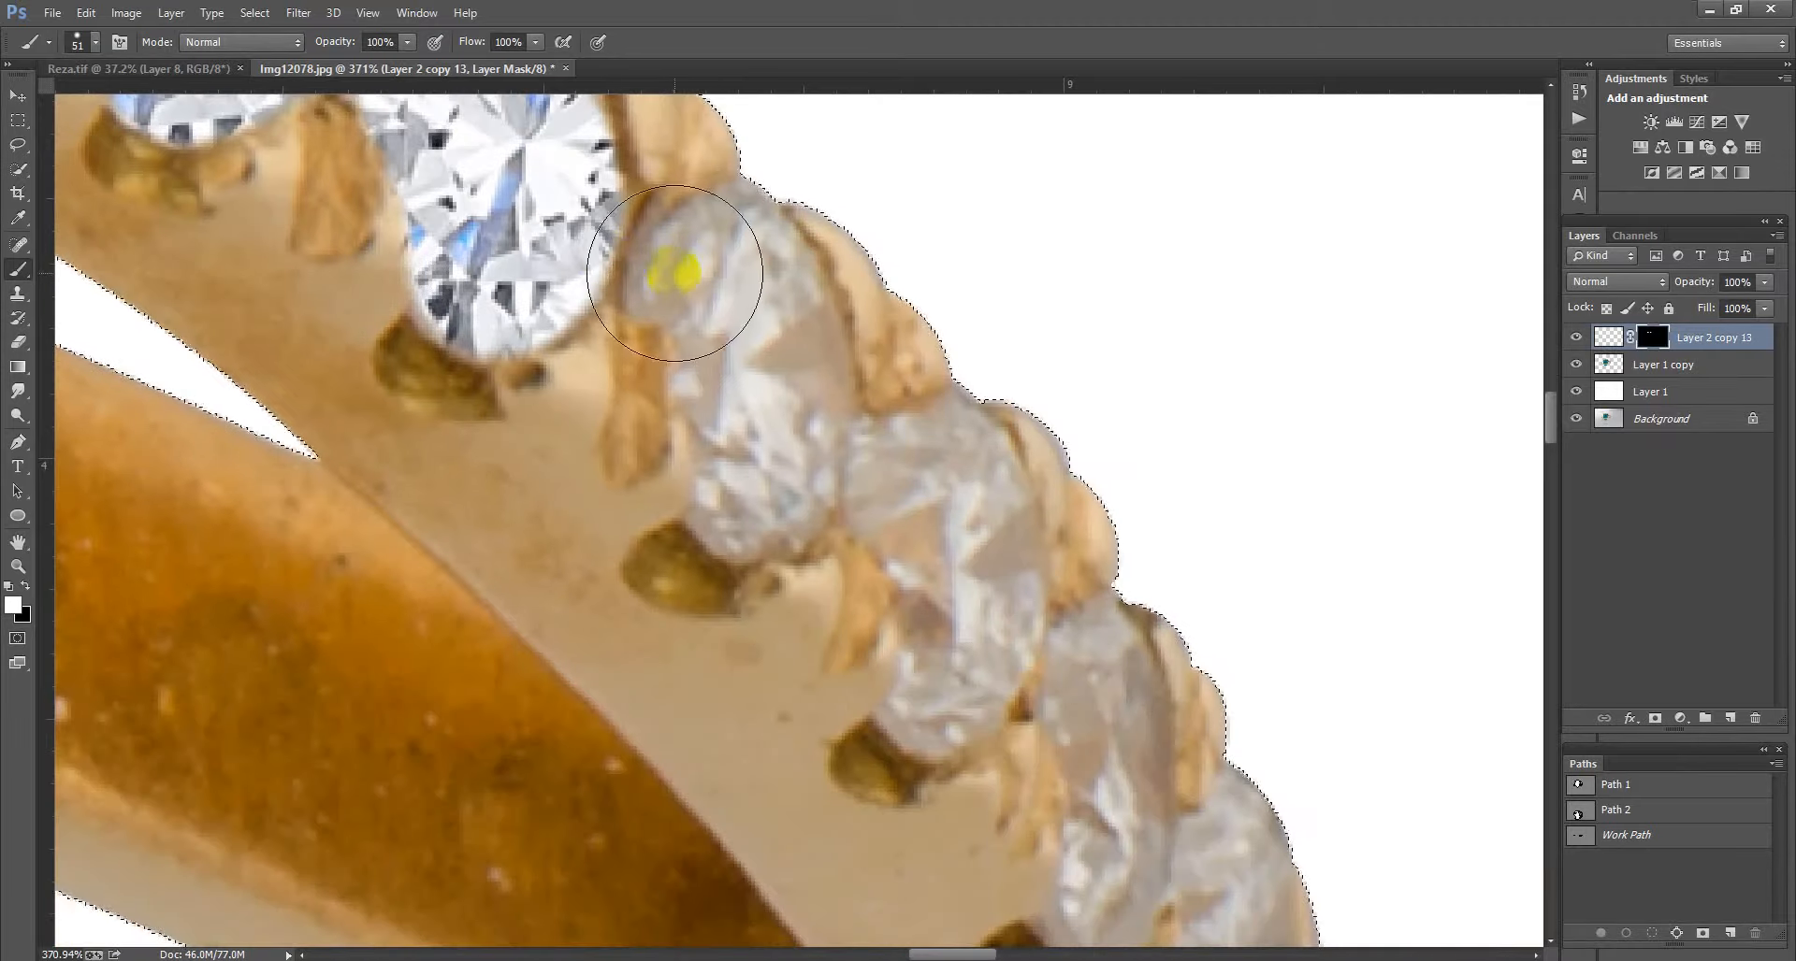
Step: Reduce the brush to 35 px and paint white on the mask to reveal the diamonds in the last four settings
mouse_move(732, 289)
left_mouse_down()
mouse_move(773, 371)
mouse_move(741, 377)
mouse_move(750, 490)
mouse_move(795, 383)
left_mouse_up()
key("bracketleft")
key("bracketleft")
mouse_move(898, 481)
left_mouse_down()
mouse_move(954, 453)
mouse_move(987, 588)
mouse_move(930, 372)
mouse_move(894, 328)
mouse_move(919, 409)
mouse_move(900, 512)
mouse_move(926, 381)
left_mouse_up()
mouse_move(1042, 485)
left_mouse_down()
mouse_move(858, 321)
mouse_move(882, 449)
mouse_move(868, 561)
left_mouse_up()
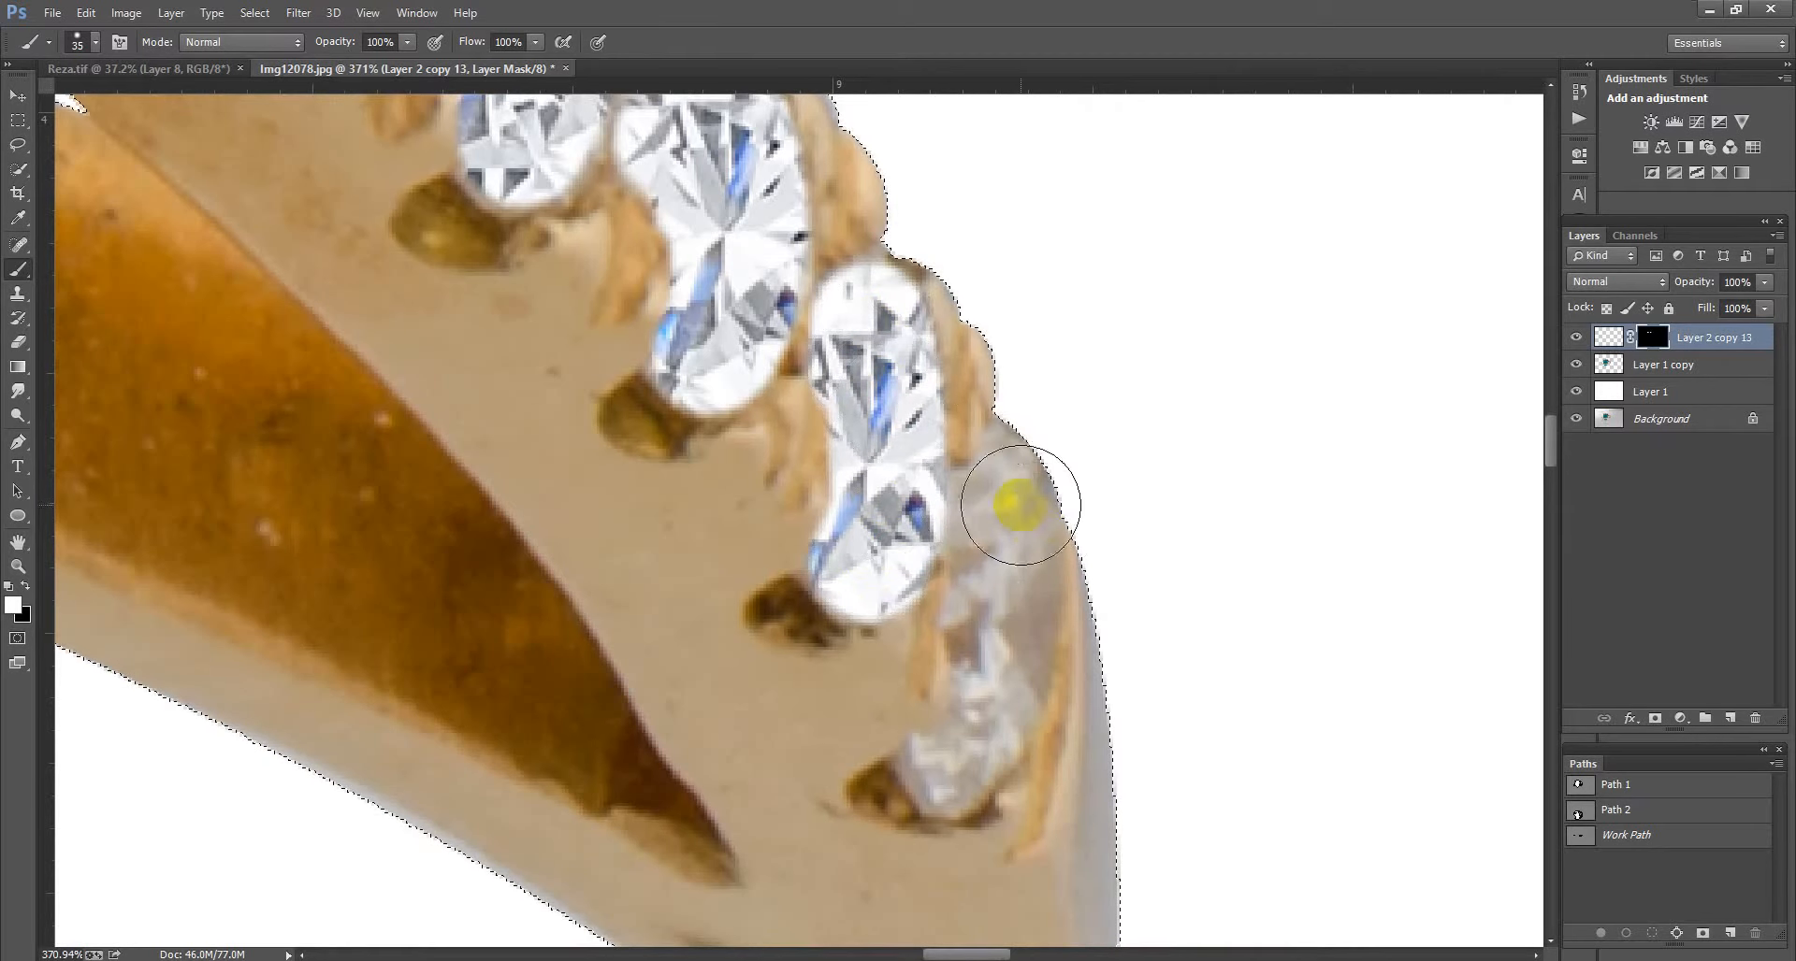
mouse_move(1022, 501)
left_mouse_down()
mouse_move(998, 541)
mouse_move(1002, 627)
mouse_move(975, 430)
mouse_move(949, 561)
left_mouse_up()
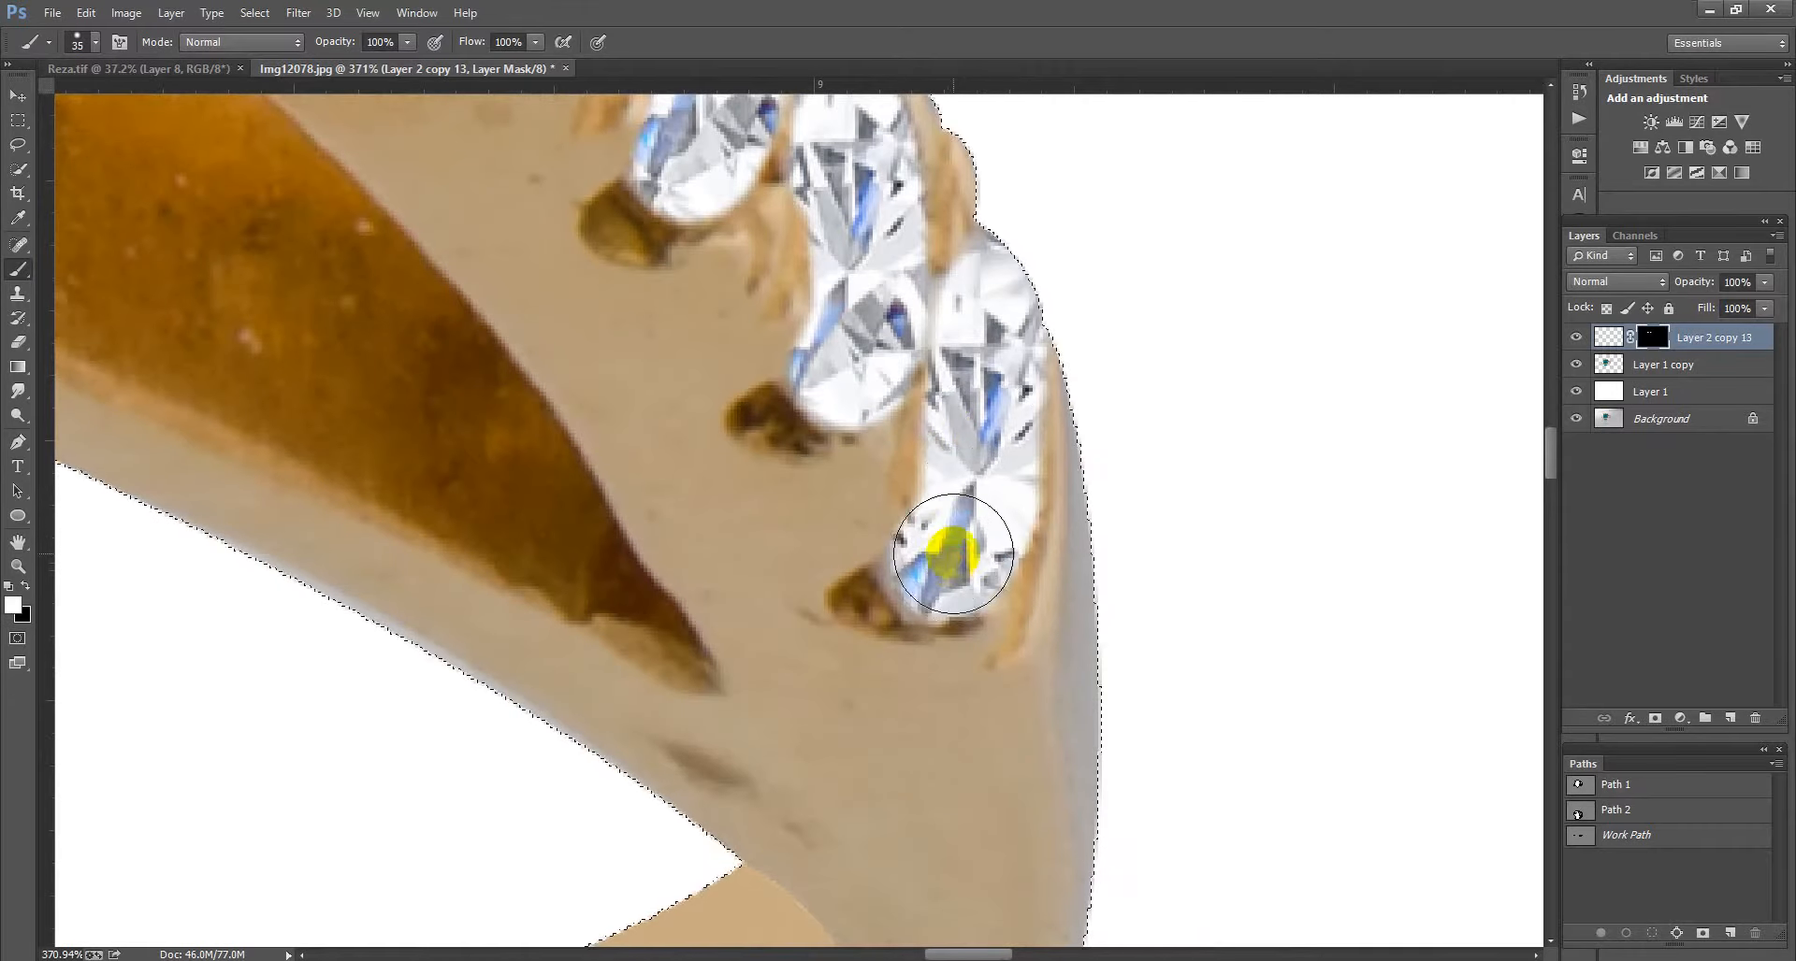
Step: Toggle the visibility of the diamond layer to compare the whole ring with and without the new diamonds
scroll(973, 464, "down", 12)
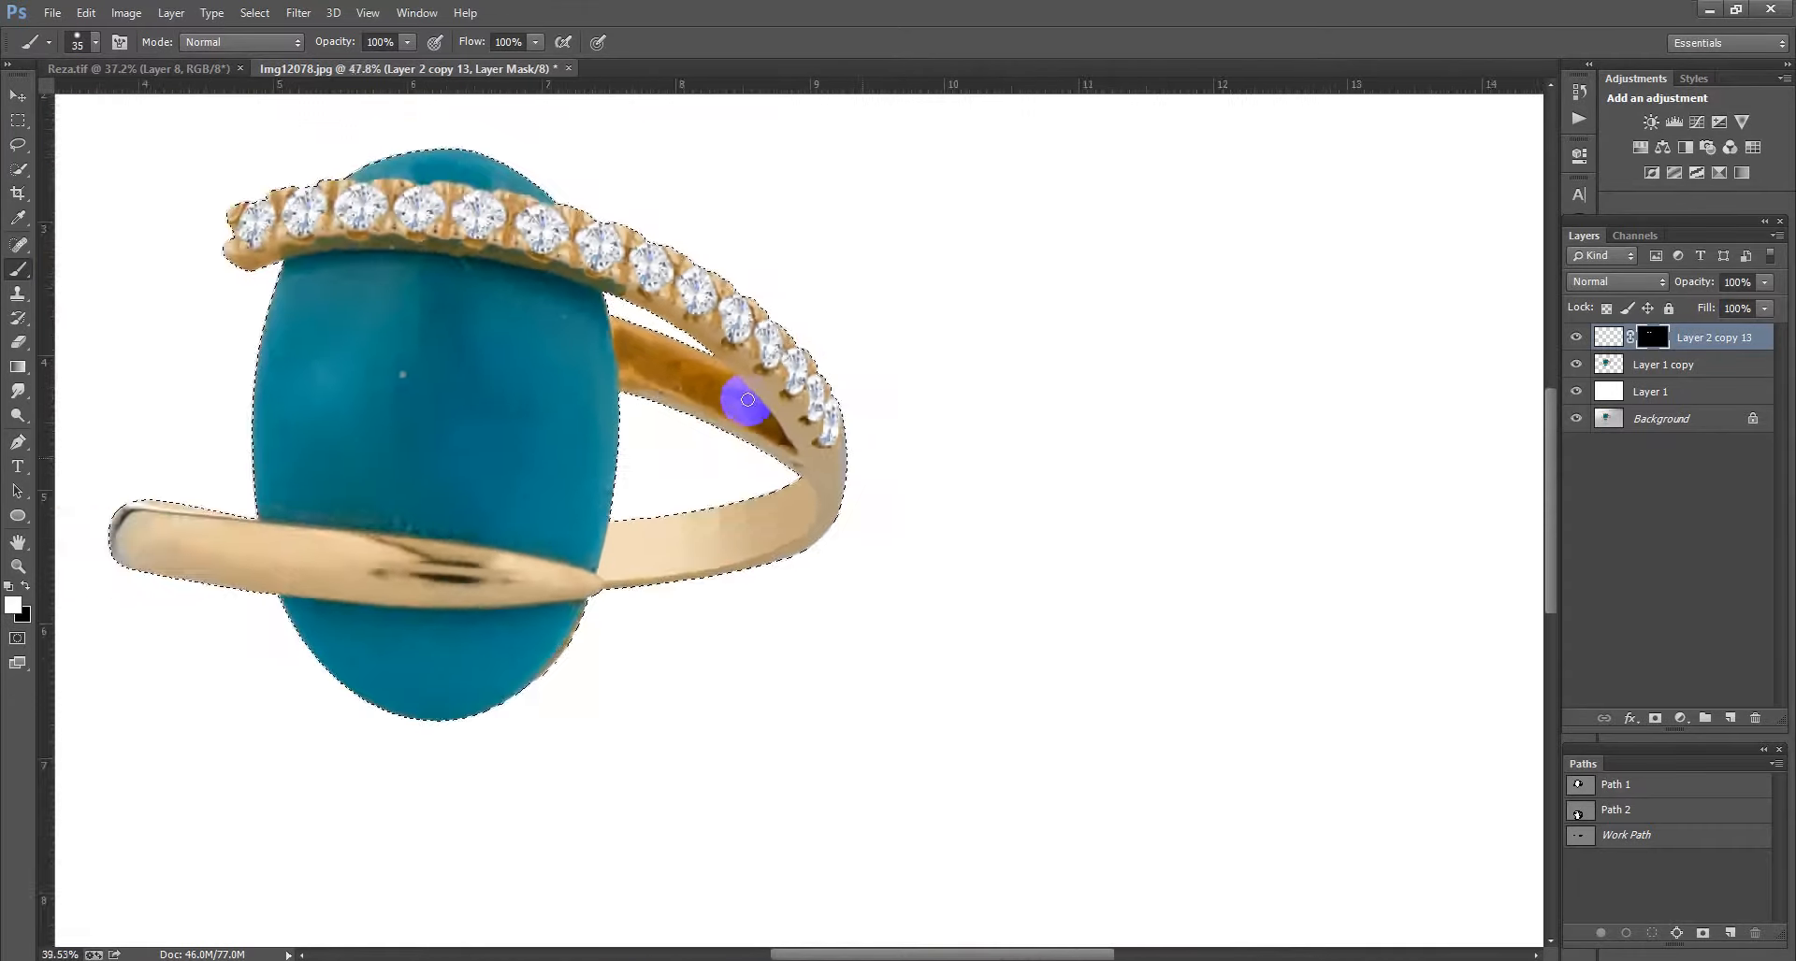
scroll(747, 400, "down", 4)
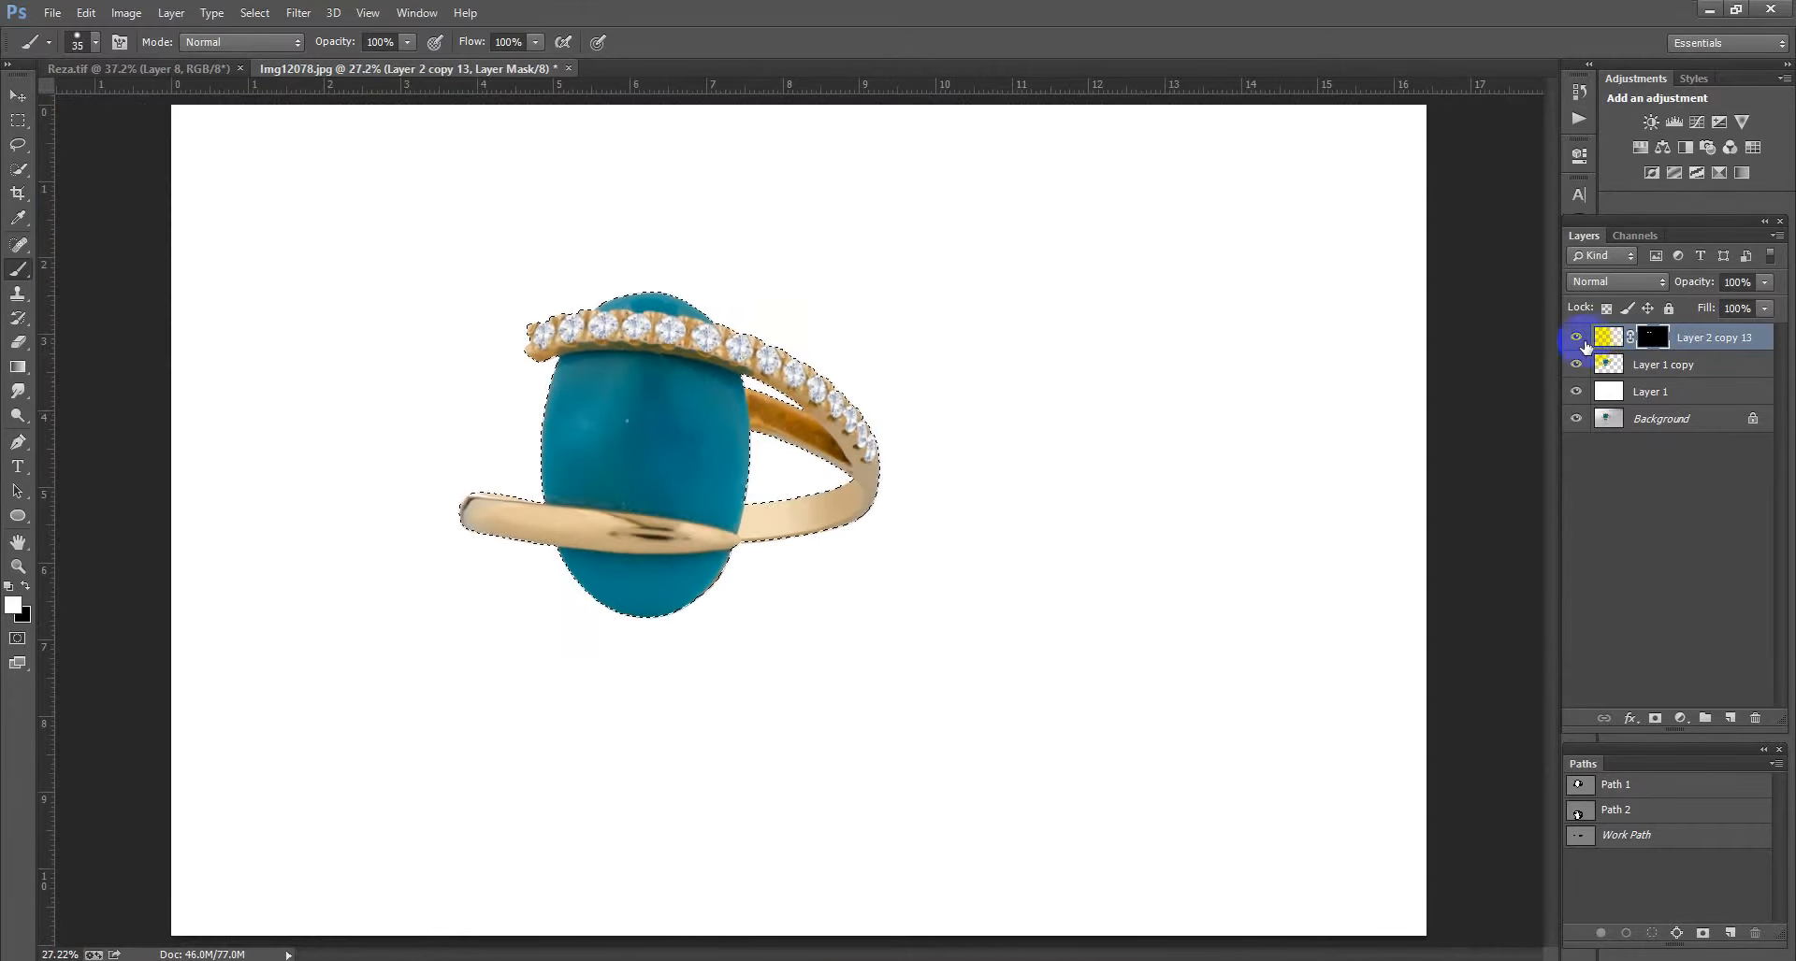
left_click(1579, 340)
scroll(1091, 465, "down", 2)
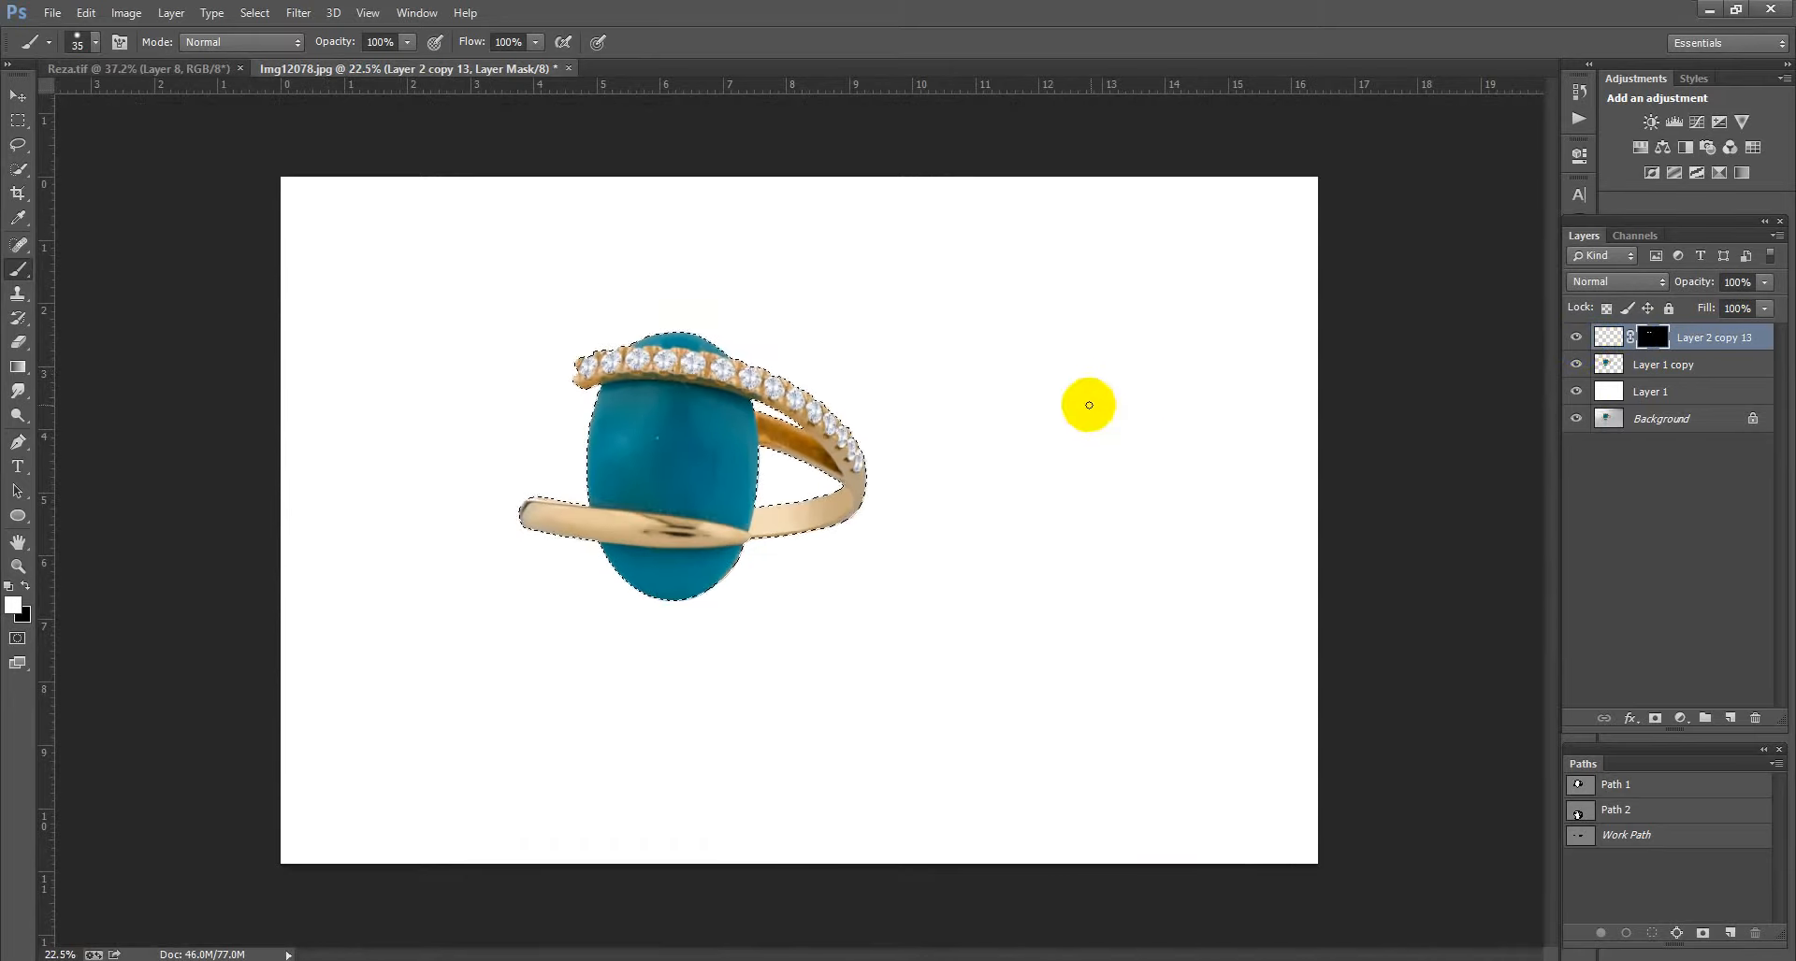
Step: Select Layer 1 copy, sample the light peach-gold swatch in Reza.tif as the foreground color, and return to Img12078.jpg
left_click(1607, 369)
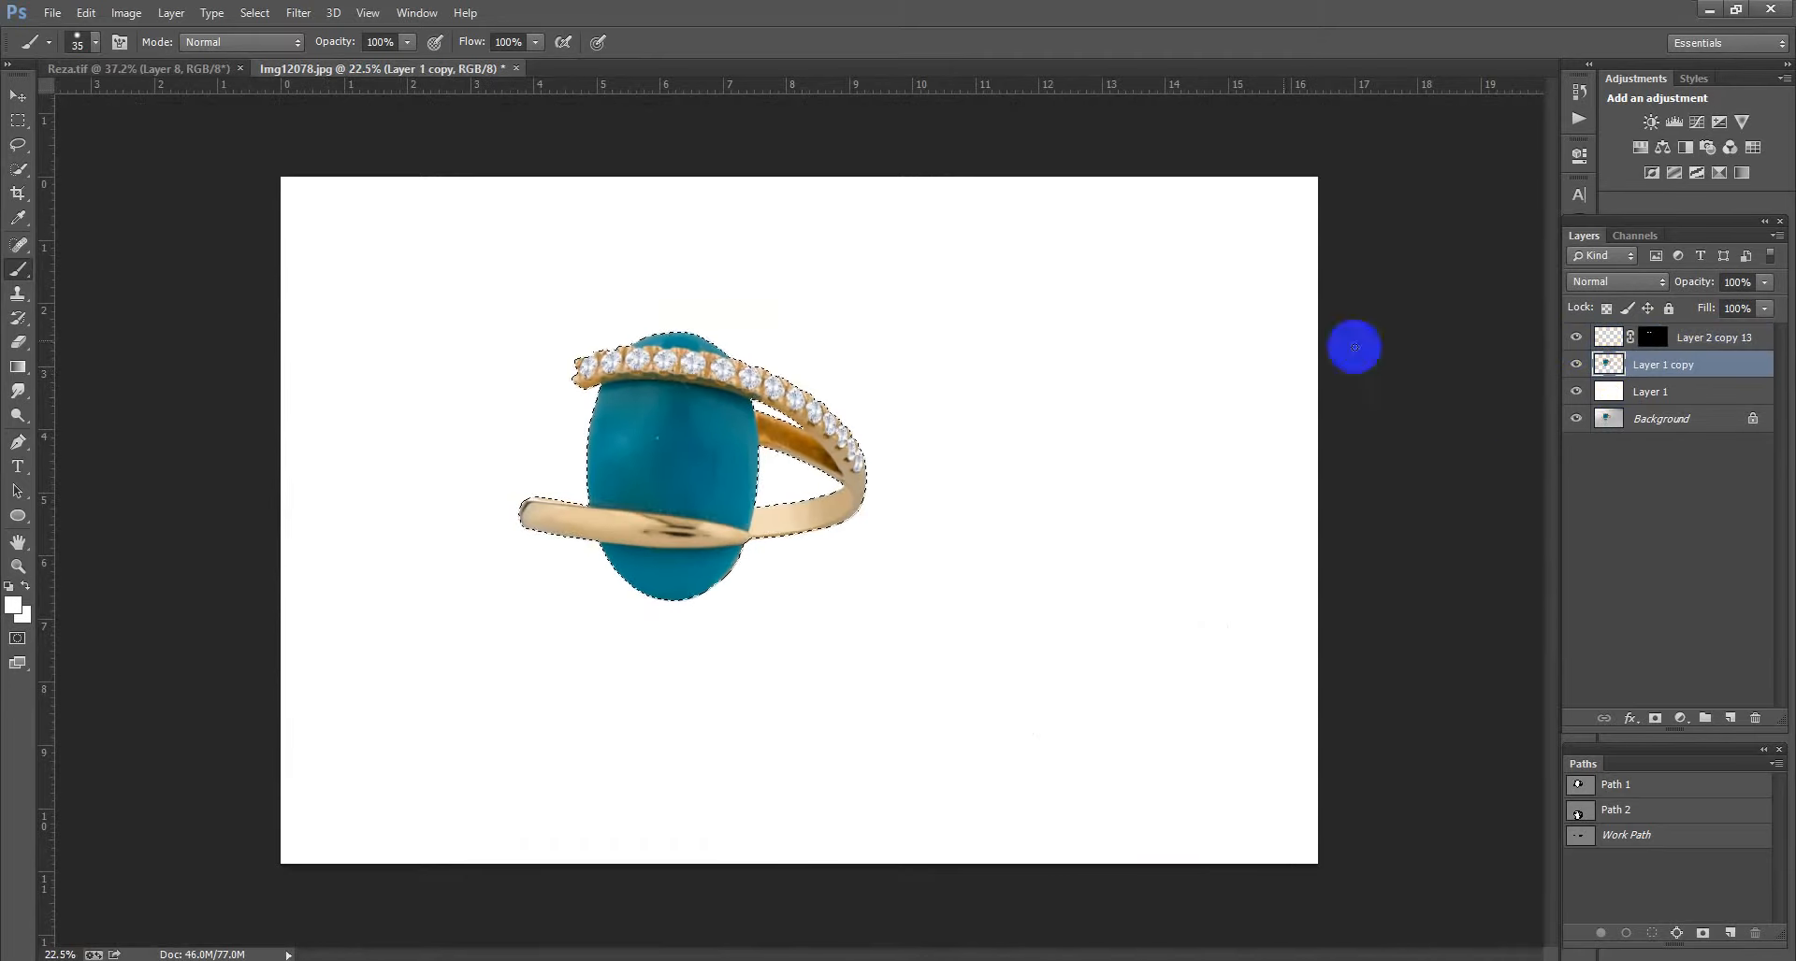
left_click(215, 70)
left_click(1093, 576, "alt")
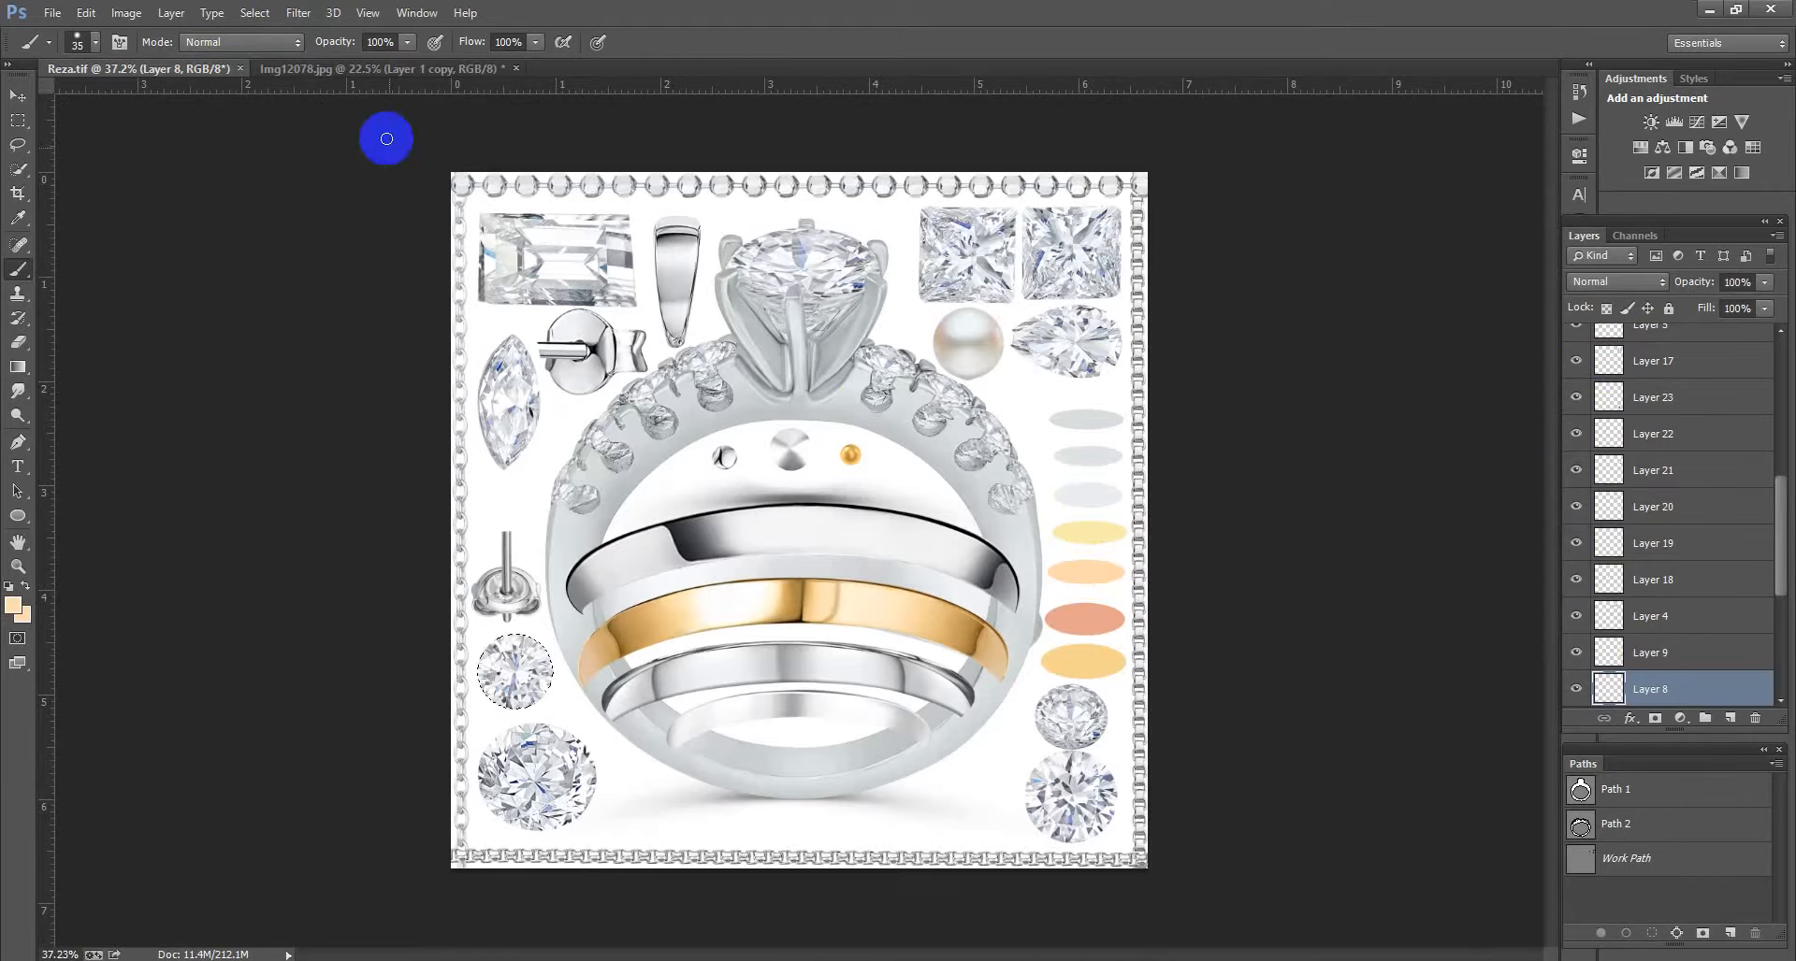
left_click(370, 69)
Step: Fill the ring selection with the sampled peach on a new layer in Color blend mode, and add a layer mask from the selection
scroll(934, 288, "up", 3)
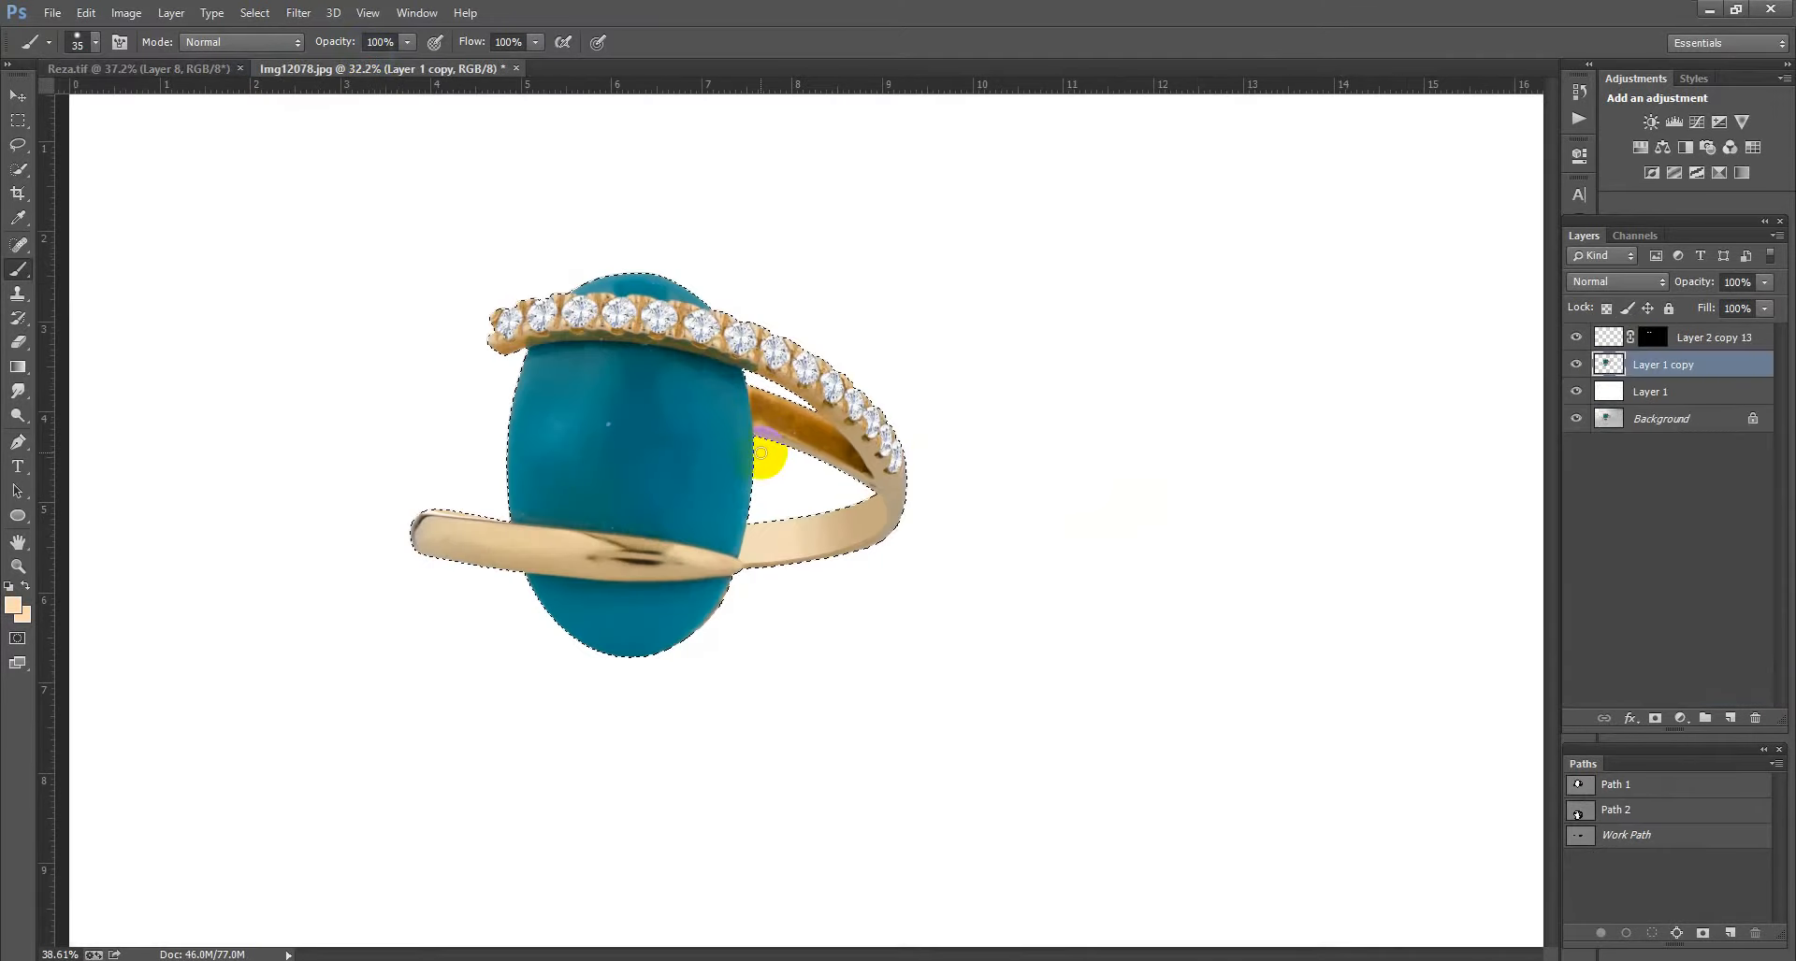
left_click_drag(748, 417, 1033, 481)
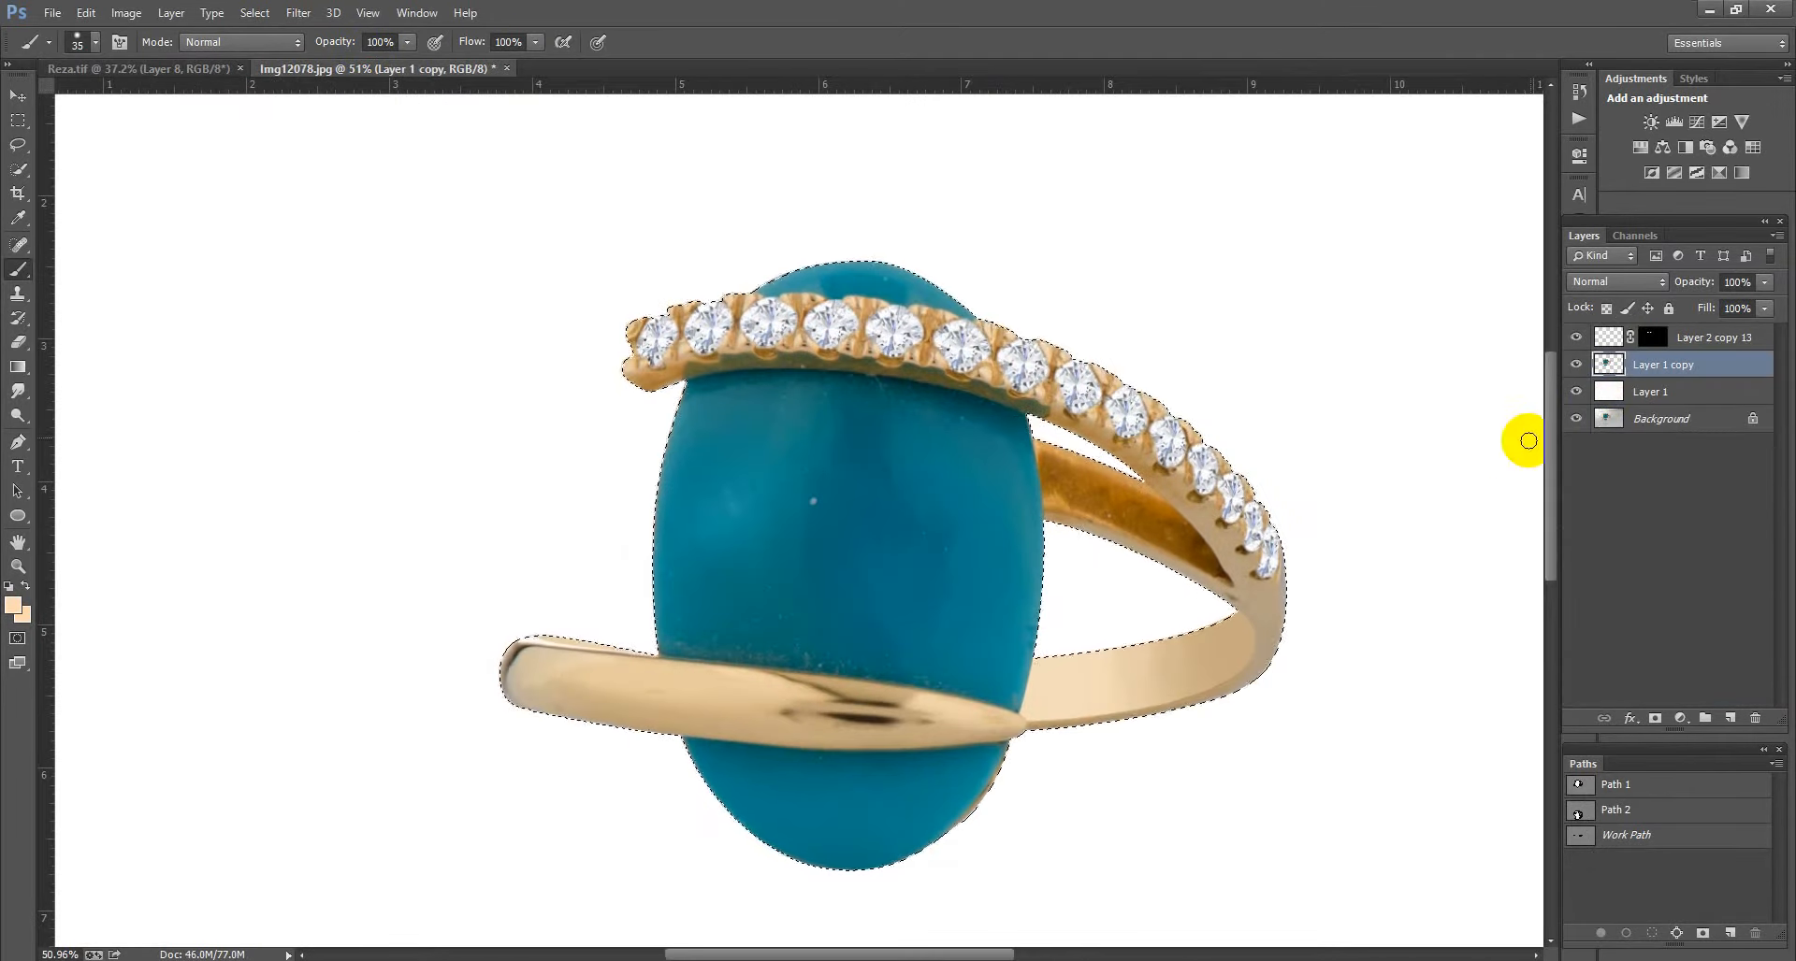
left_click(1731, 719)
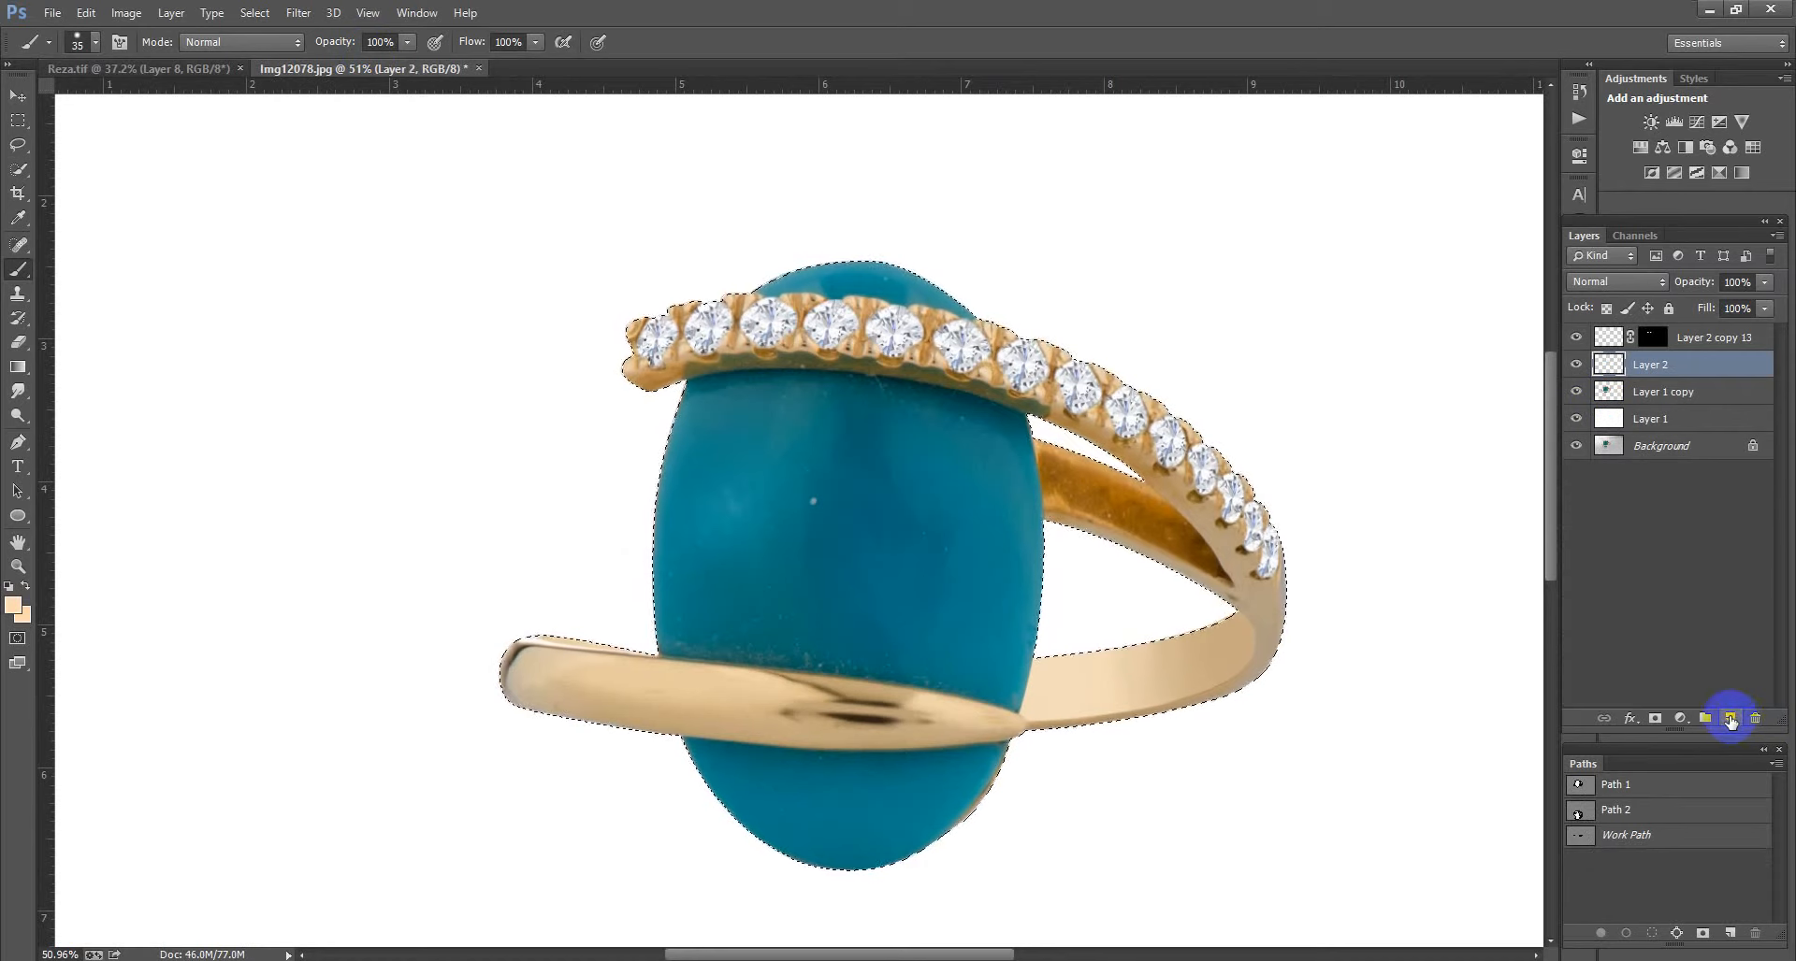
key("alt+BackSpace")
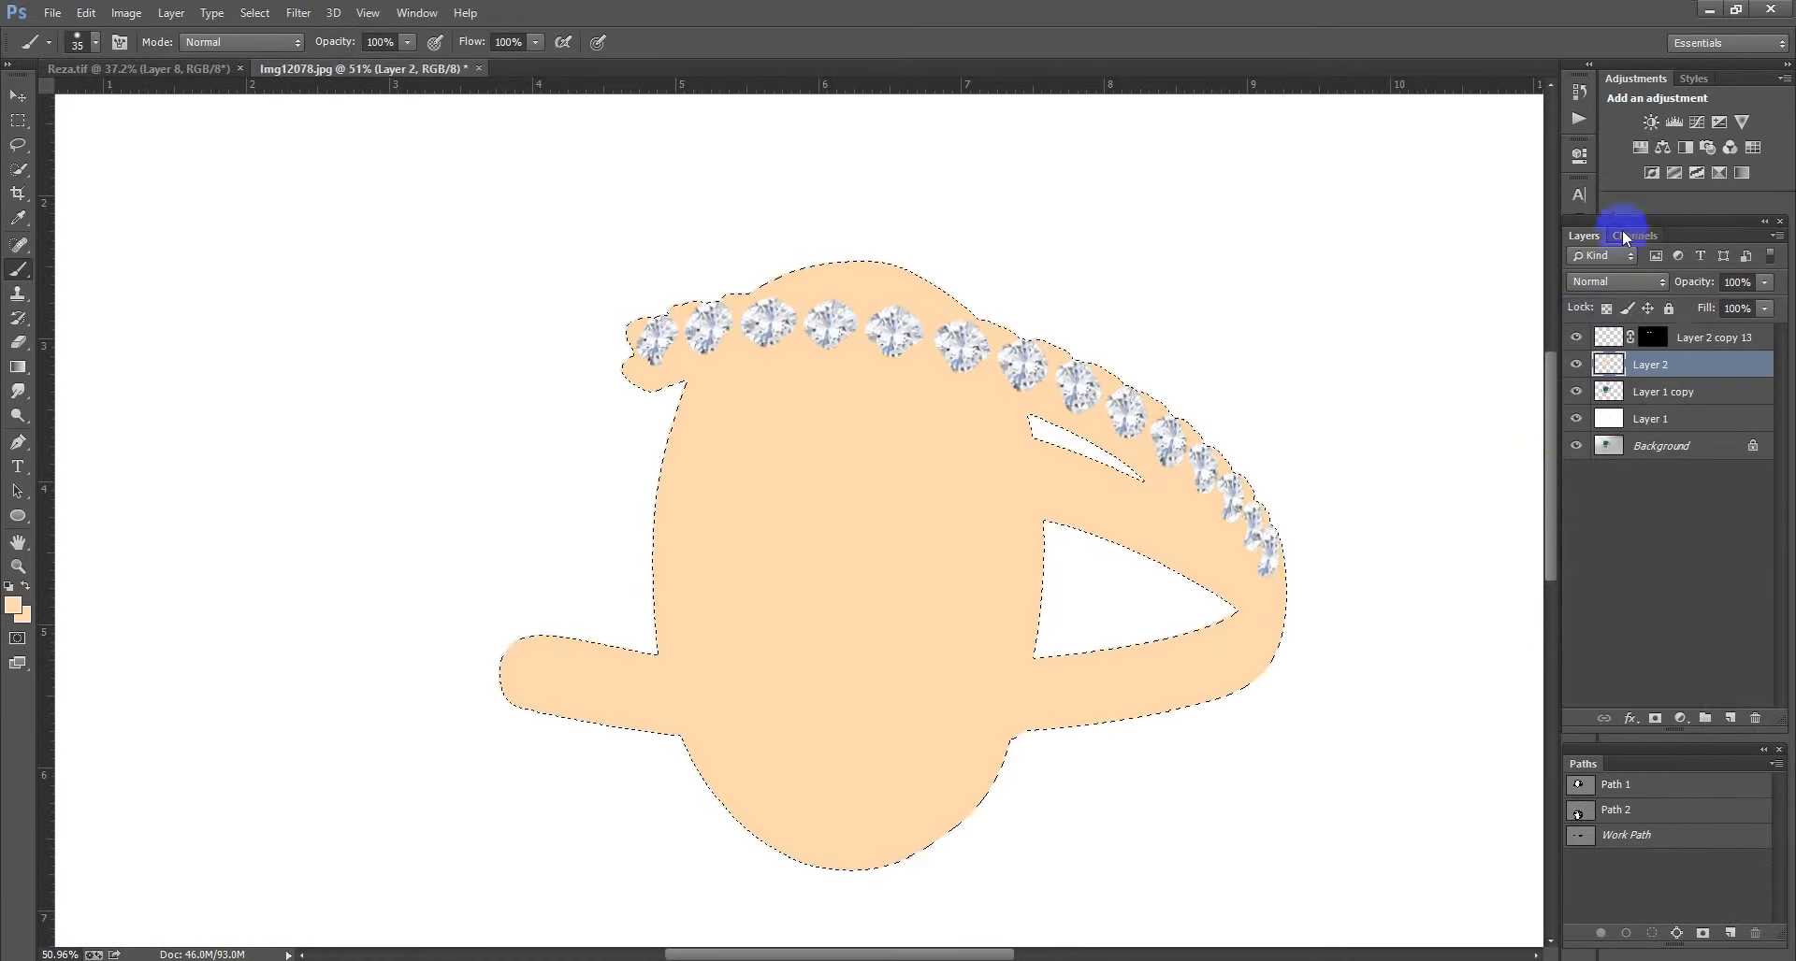
left_click(1632, 281)
left_click(1593, 865)
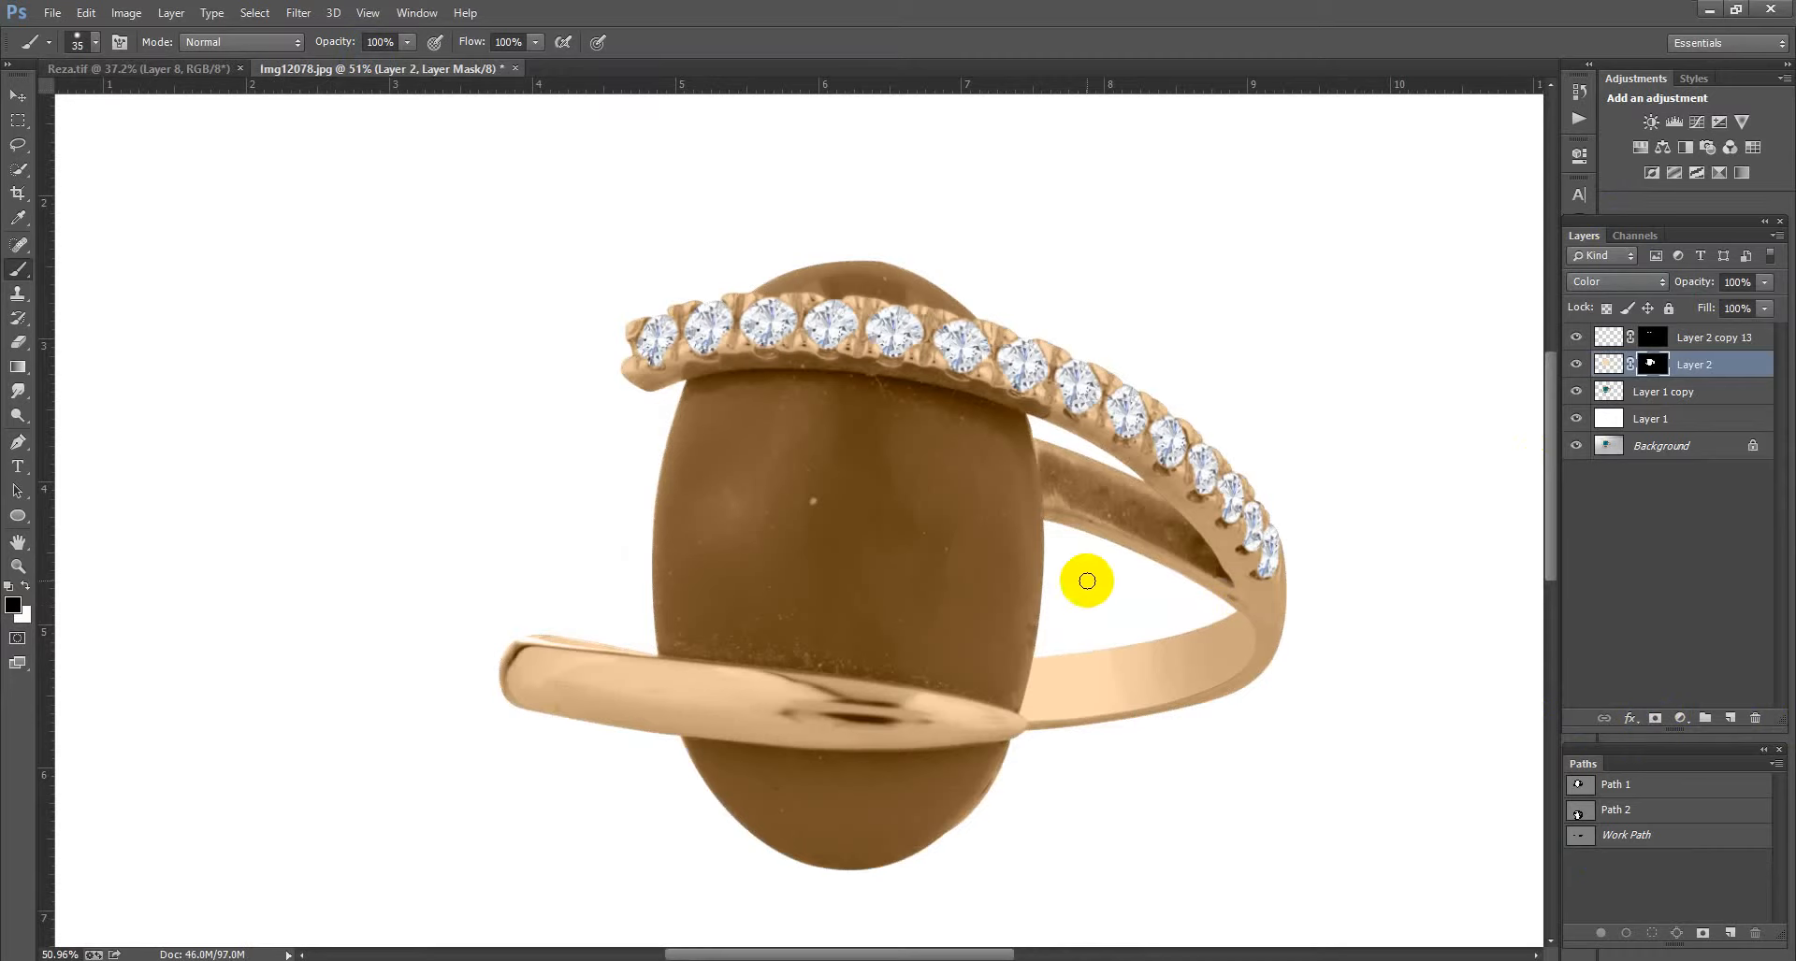
Step: Reload the ring outline as a selection and paint black with a 315 px brush on Layer 2's mask over the turquoise's upper area
scroll(1020, 550, "up", 3)
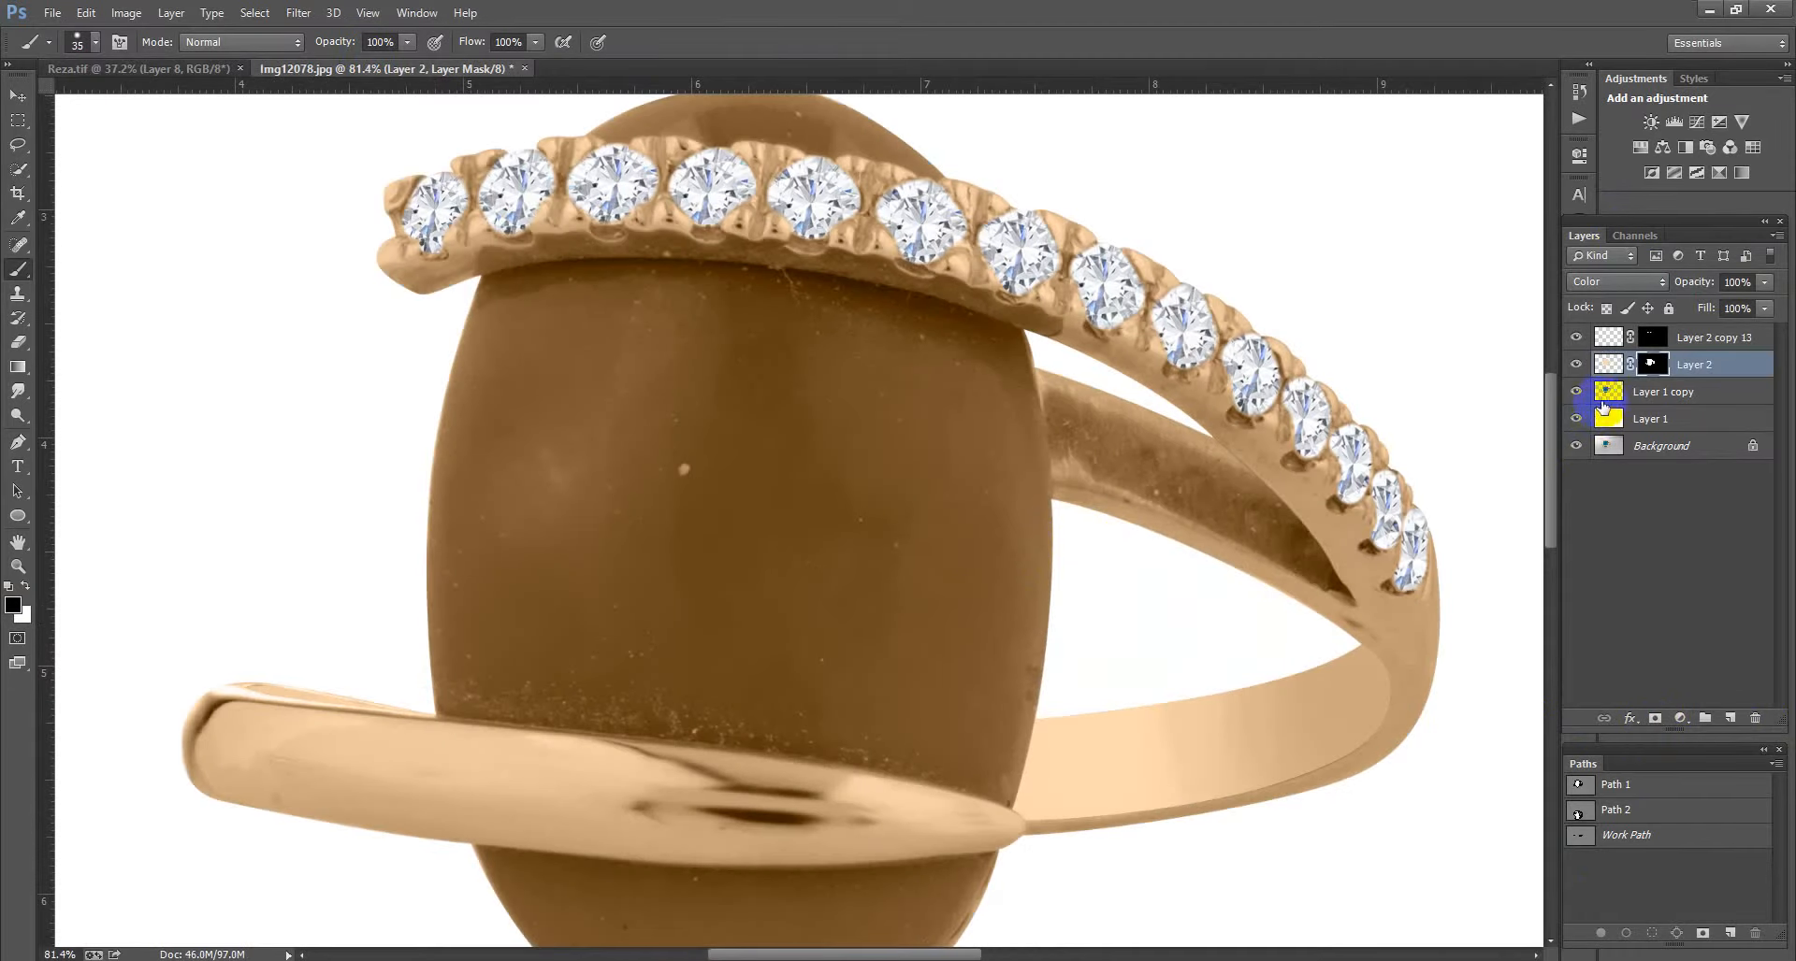
scroll(913, 559, "up", 3)
left_click_drag(783, 551, 927, 593)
left_click_drag(905, 527, 748, 510)
scroll(801, 521, "up", 2)
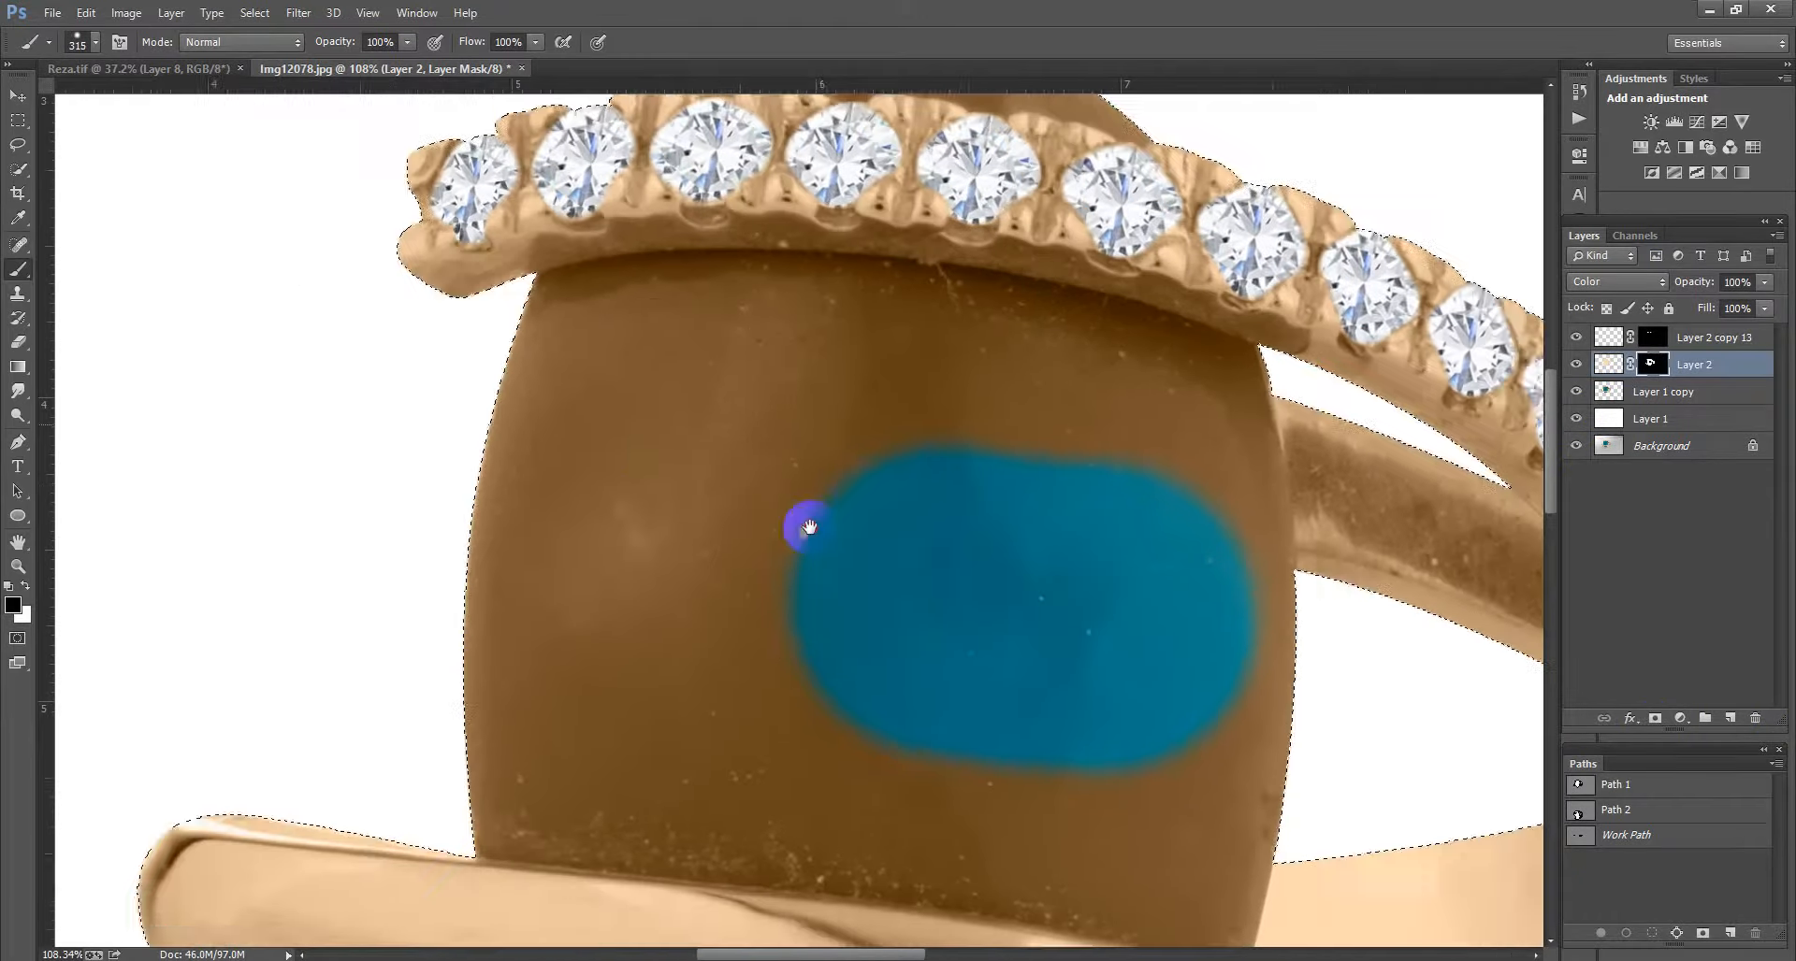
mouse_move(678, 447)
left_mouse_down()
mouse_move(673, 433)
mouse_move(762, 421)
mouse_move(953, 417)
mouse_move(1295, 495)
mouse_move(1142, 510)
left_mouse_up()
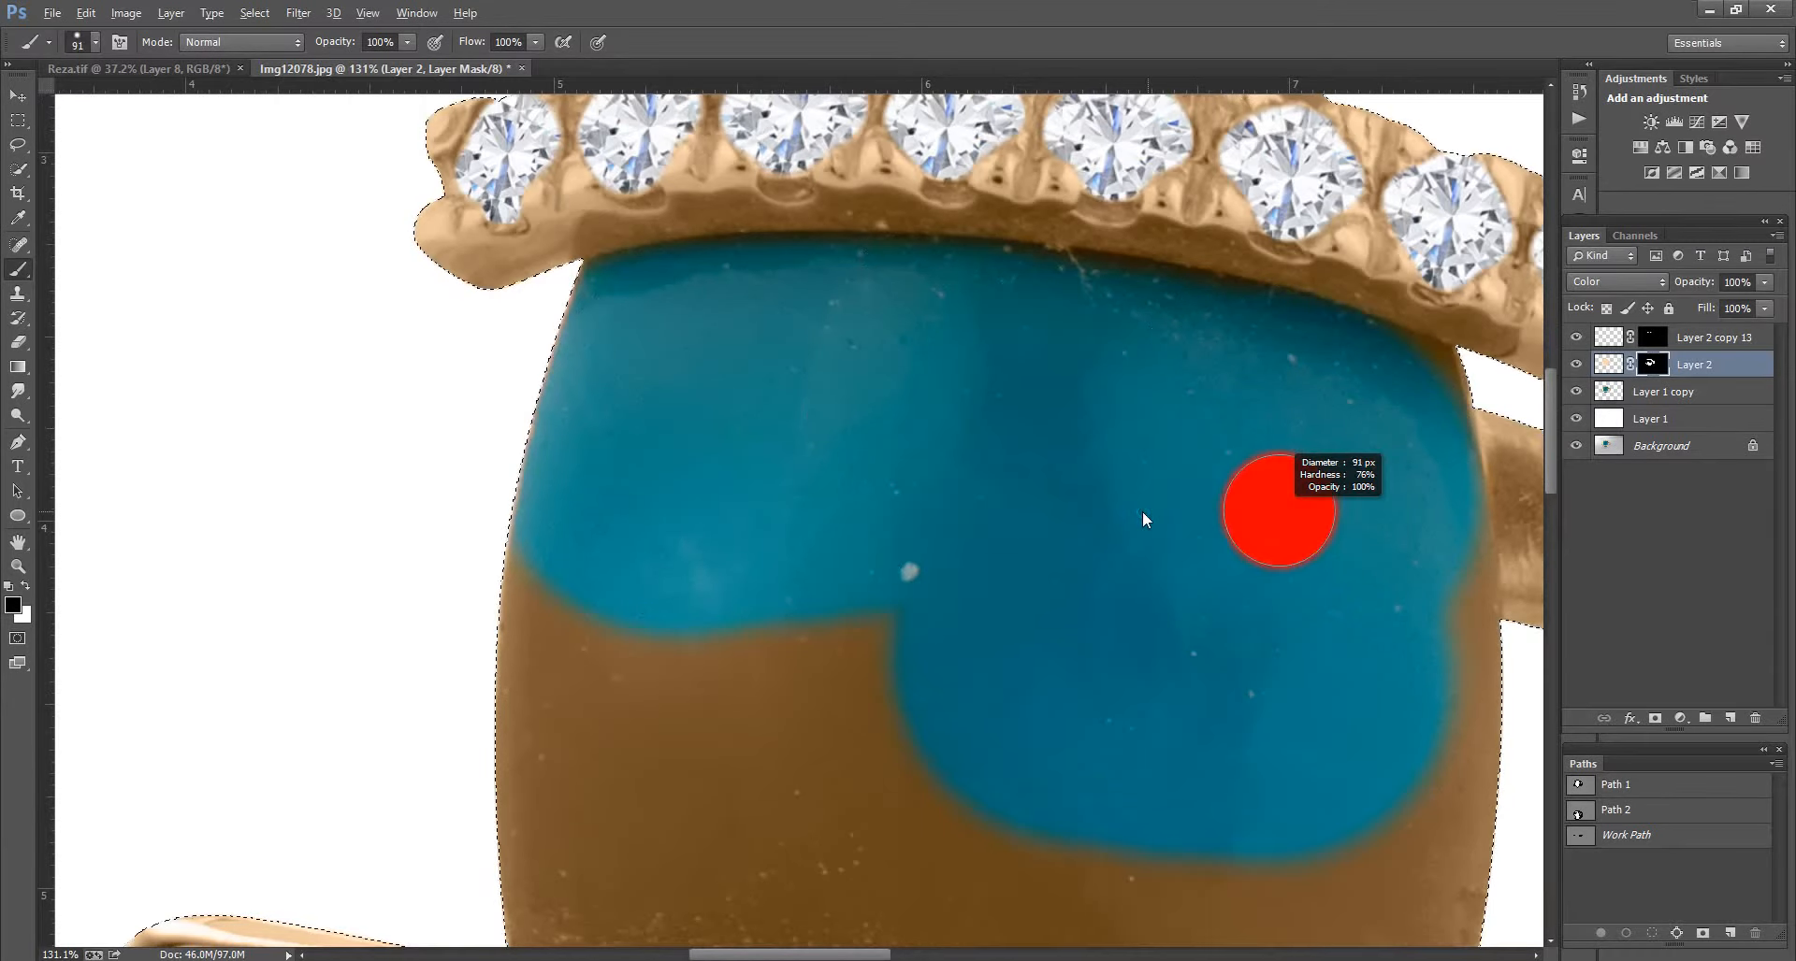
Step: Paint black on Layer 2's mask along the turquoise's right edge down to the lower gold band, using 91 px and 30 px brushes
scroll(1348, 398, "up", 2)
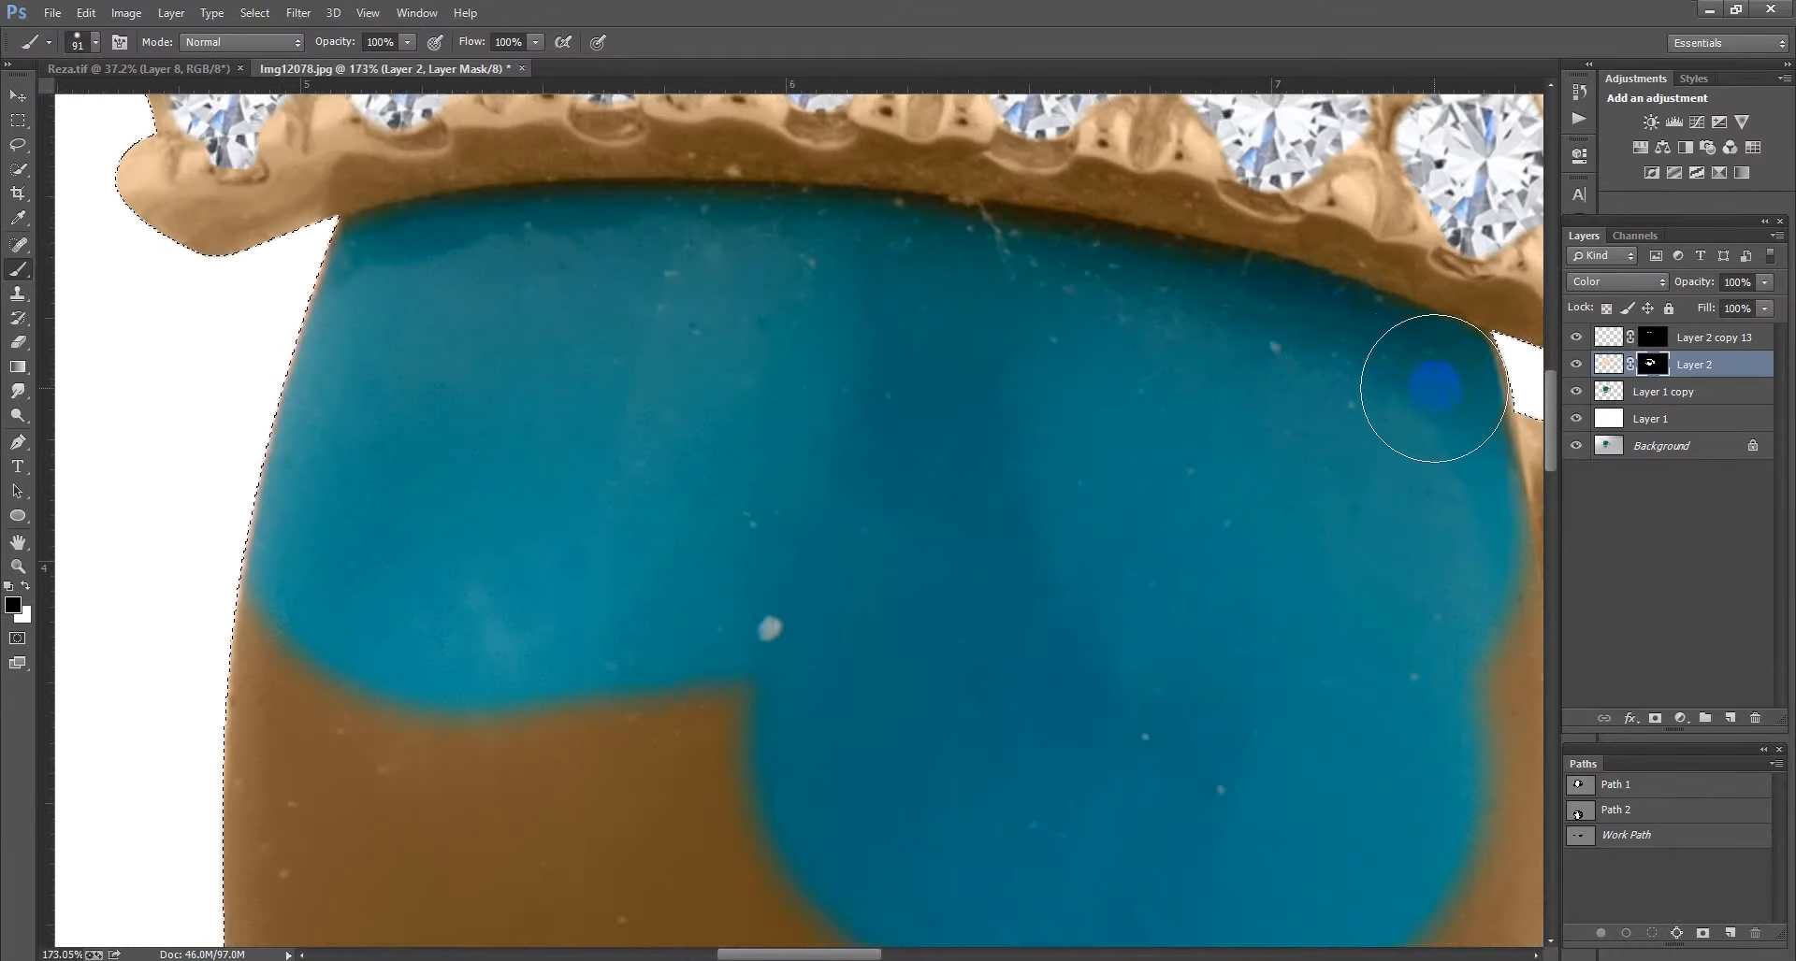
mouse_move(1384, 600)
left_mouse_down()
mouse_move(979, 315)
mouse_move(1021, 305)
mouse_move(1036, 399)
left_mouse_up()
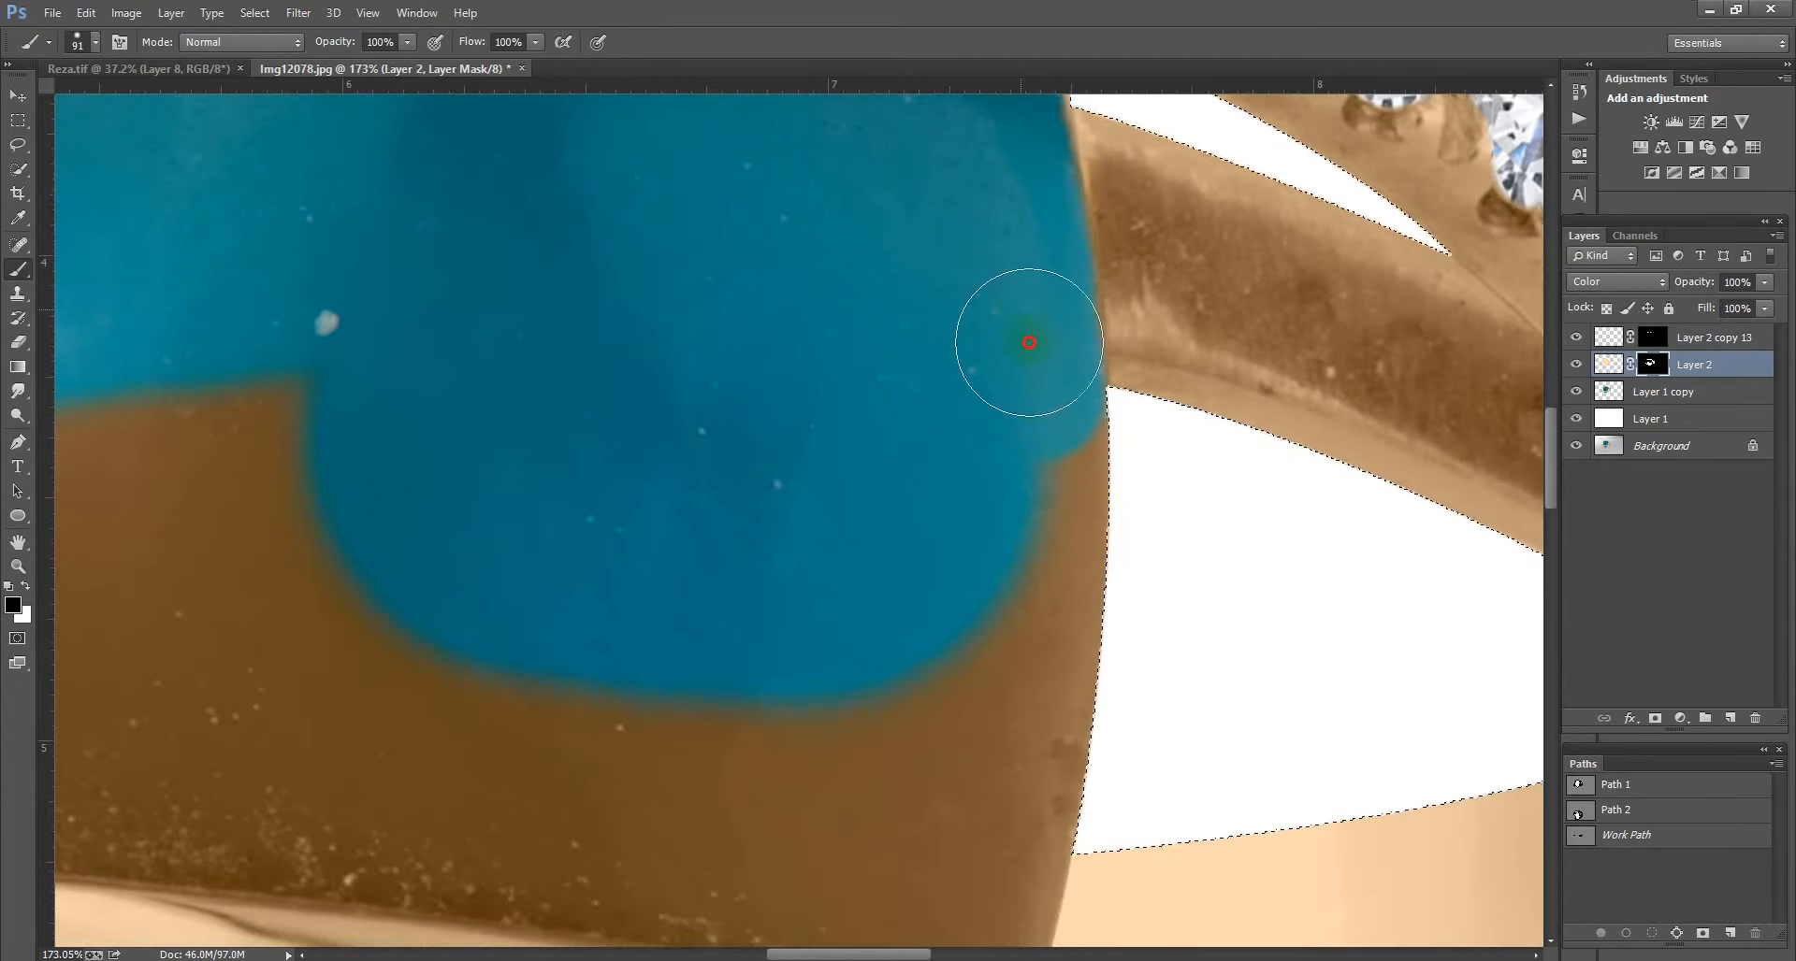
mouse_move(1046, 511)
left_mouse_down()
mouse_move(1034, 609)
mouse_move(1074, 314)
left_mouse_up()
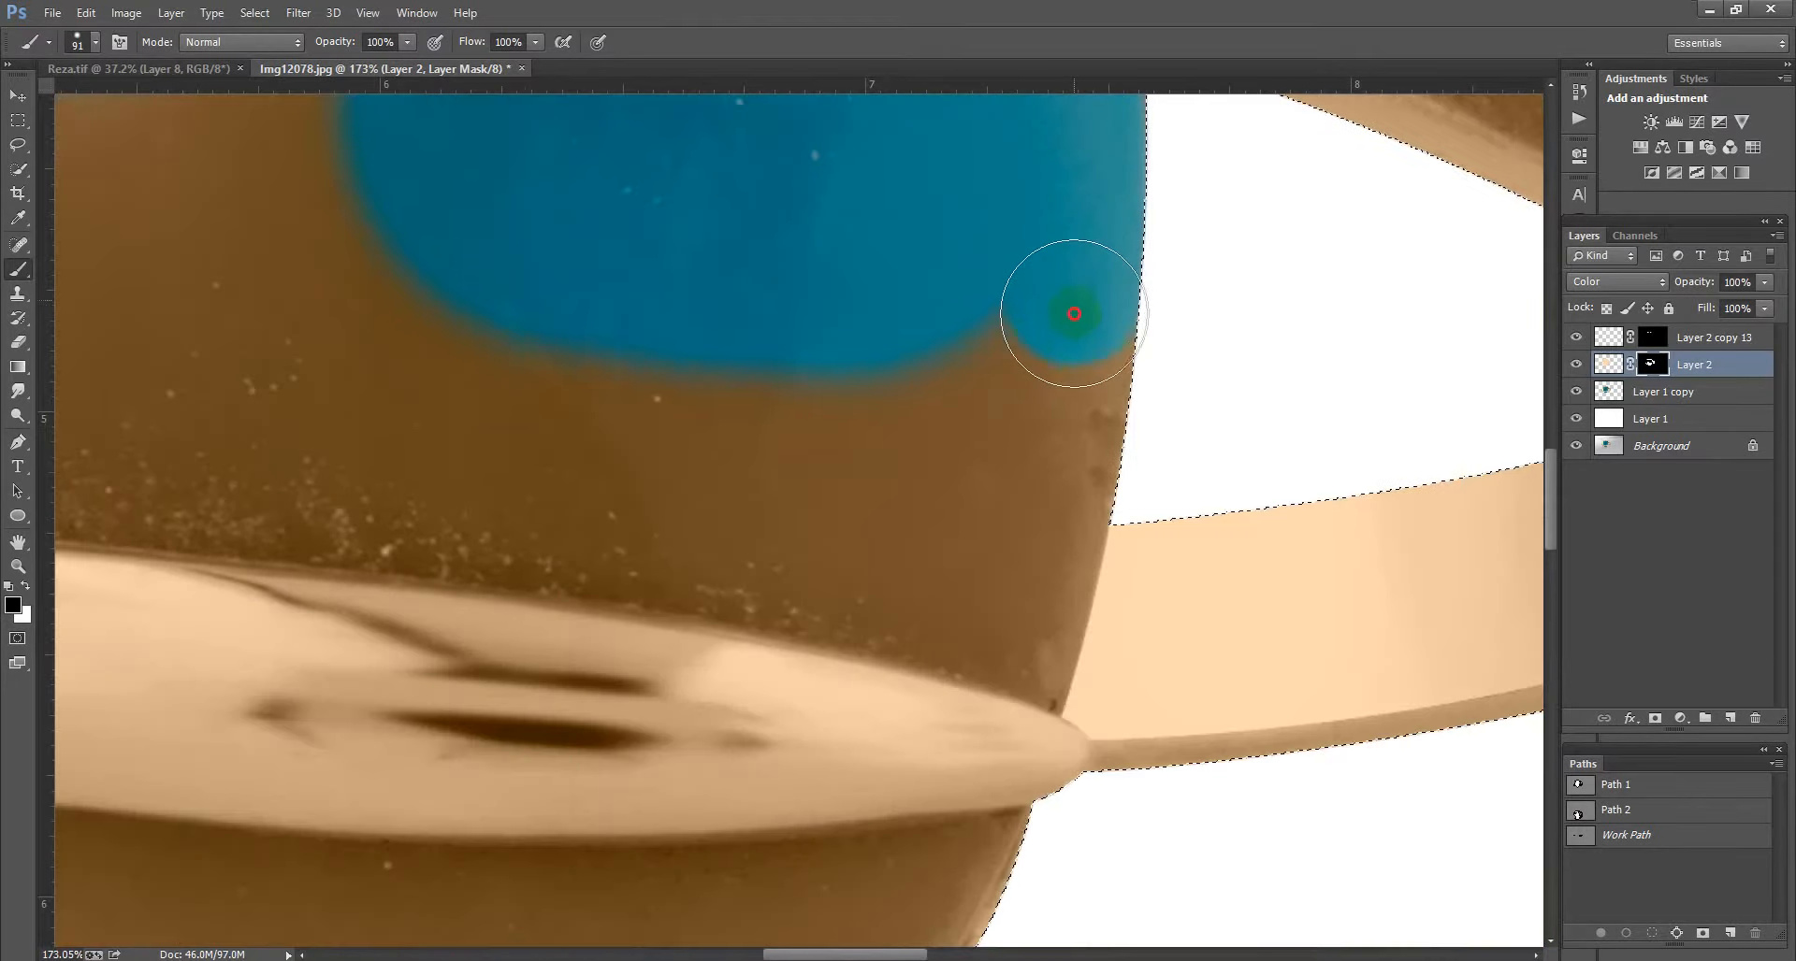
left_click_drag(1028, 545, 1022, 585)
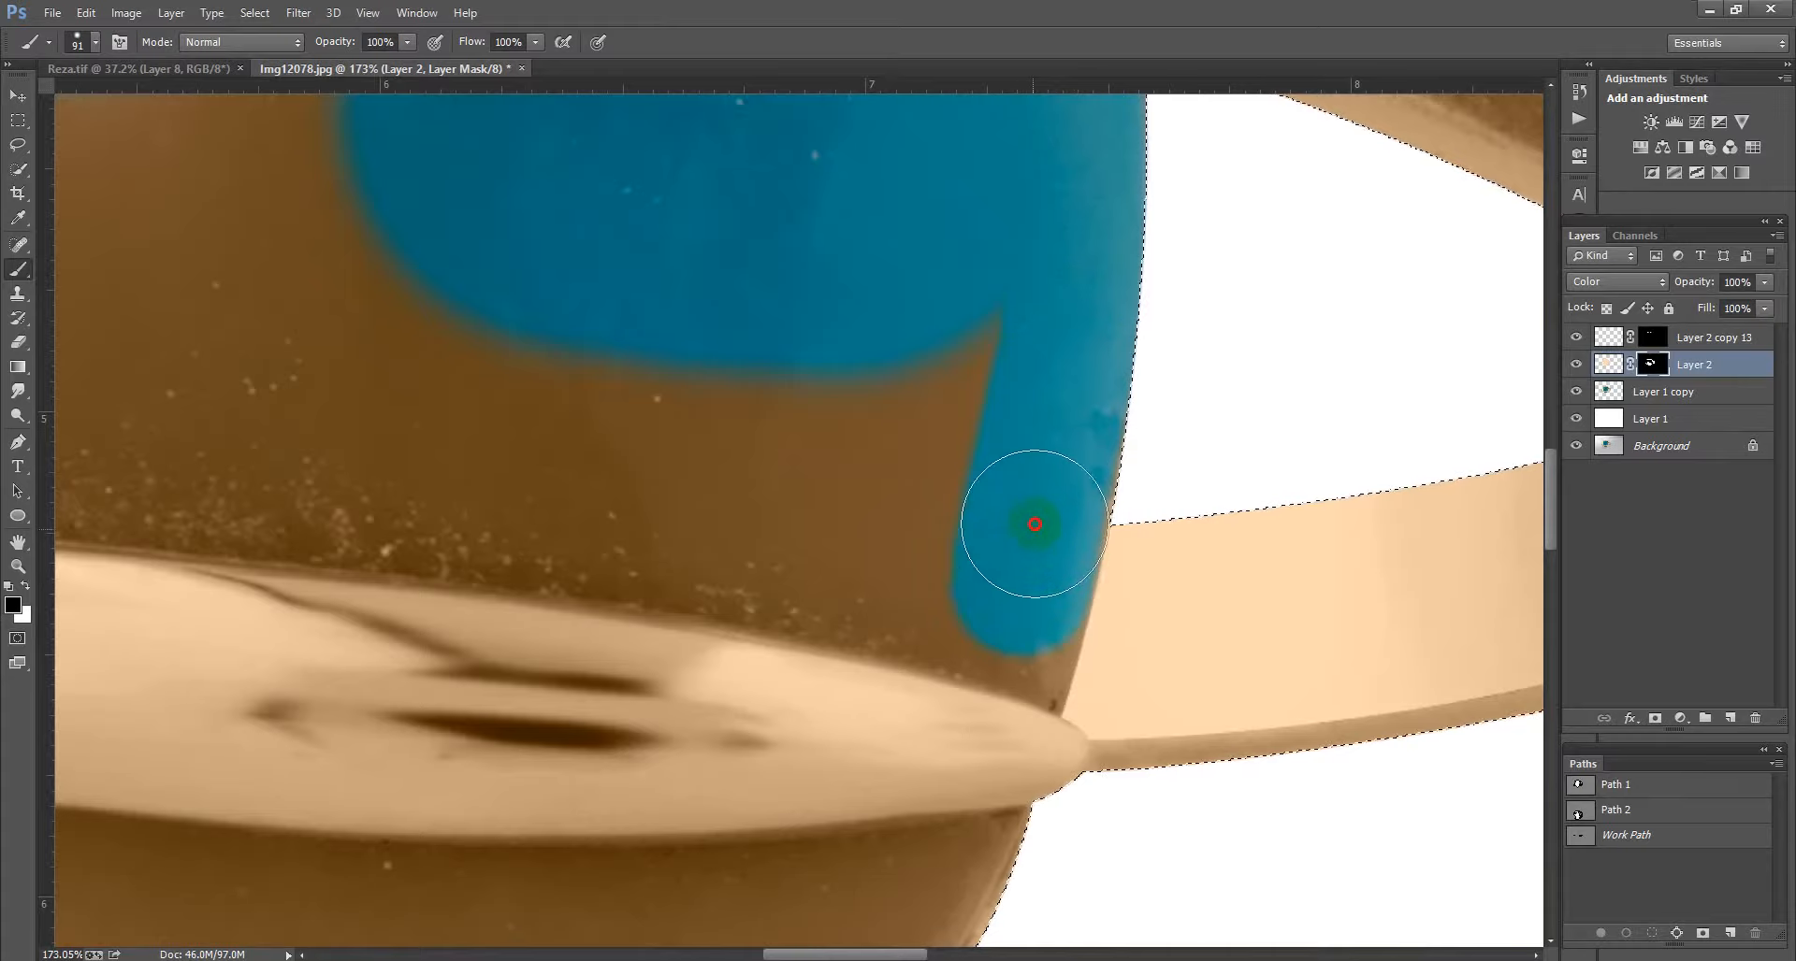
mouse_move(1014, 509)
left_mouse_down()
mouse_move(1038, 388)
mouse_move(974, 385)
left_mouse_up()
scroll(1047, 496, "up", 2)
left_click_drag(1051, 502, 1042, 498)
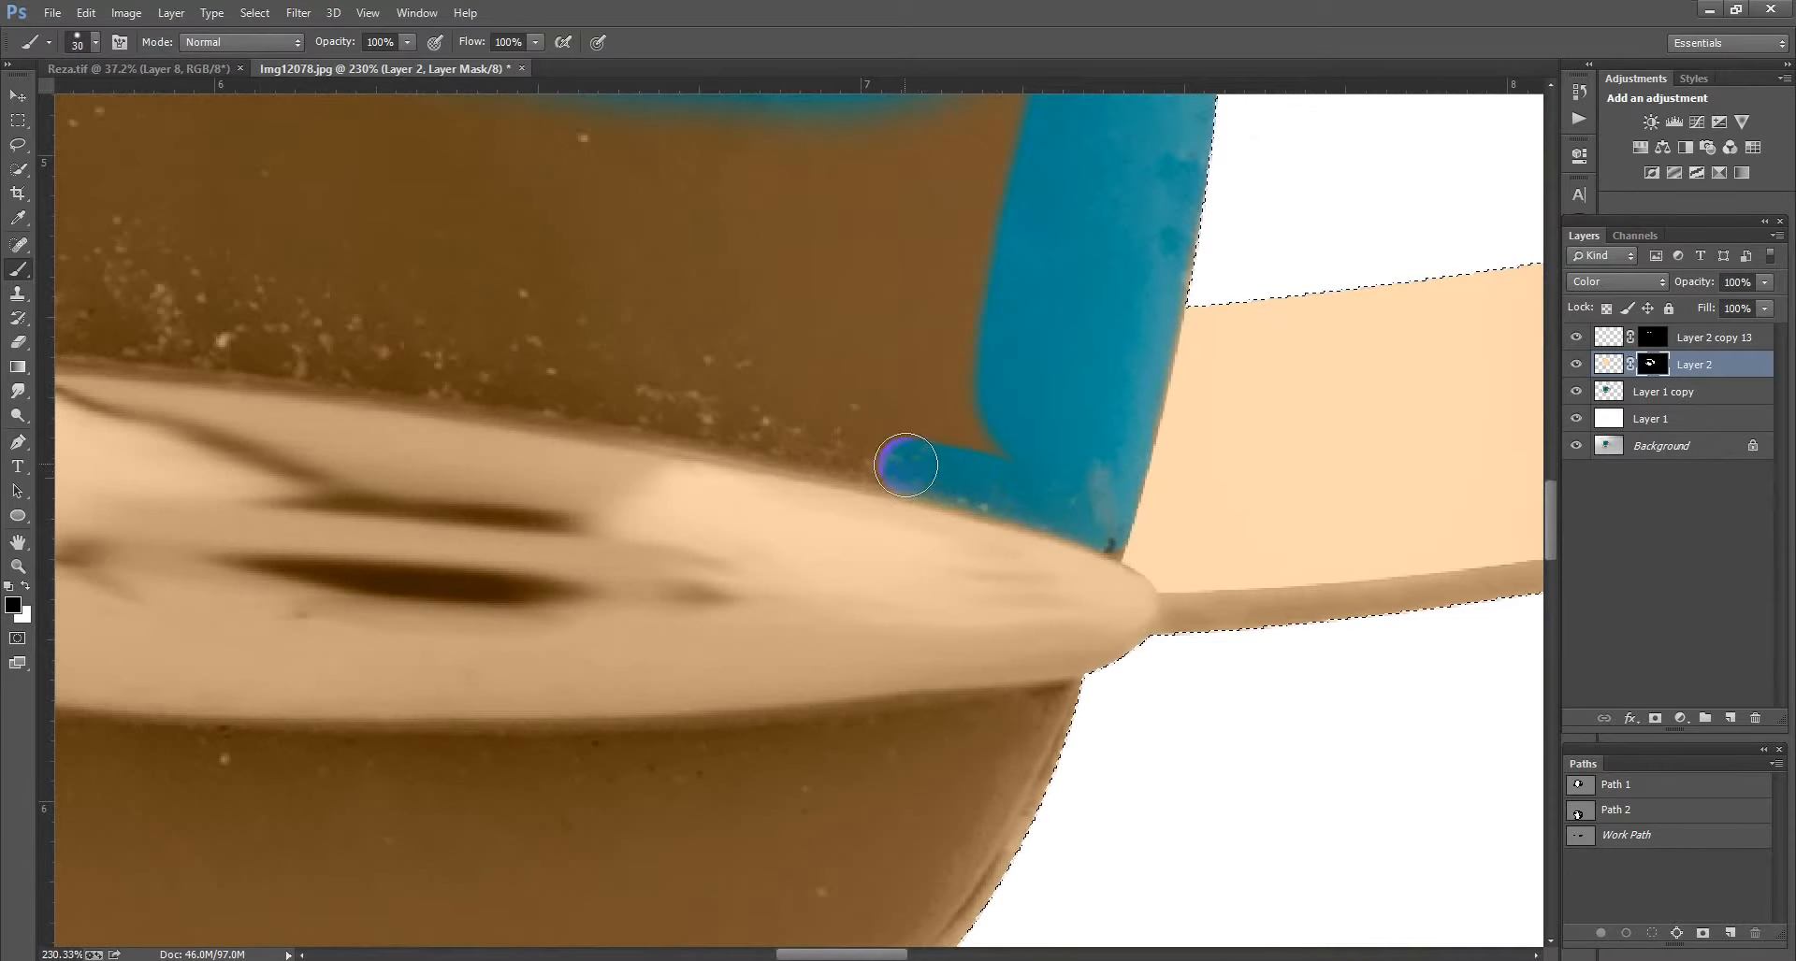
Step: Enlarge the brush to 138 px and paint black on the mask to clear the remaining gold tint between the two bands
scroll(906, 464, "down", 4)
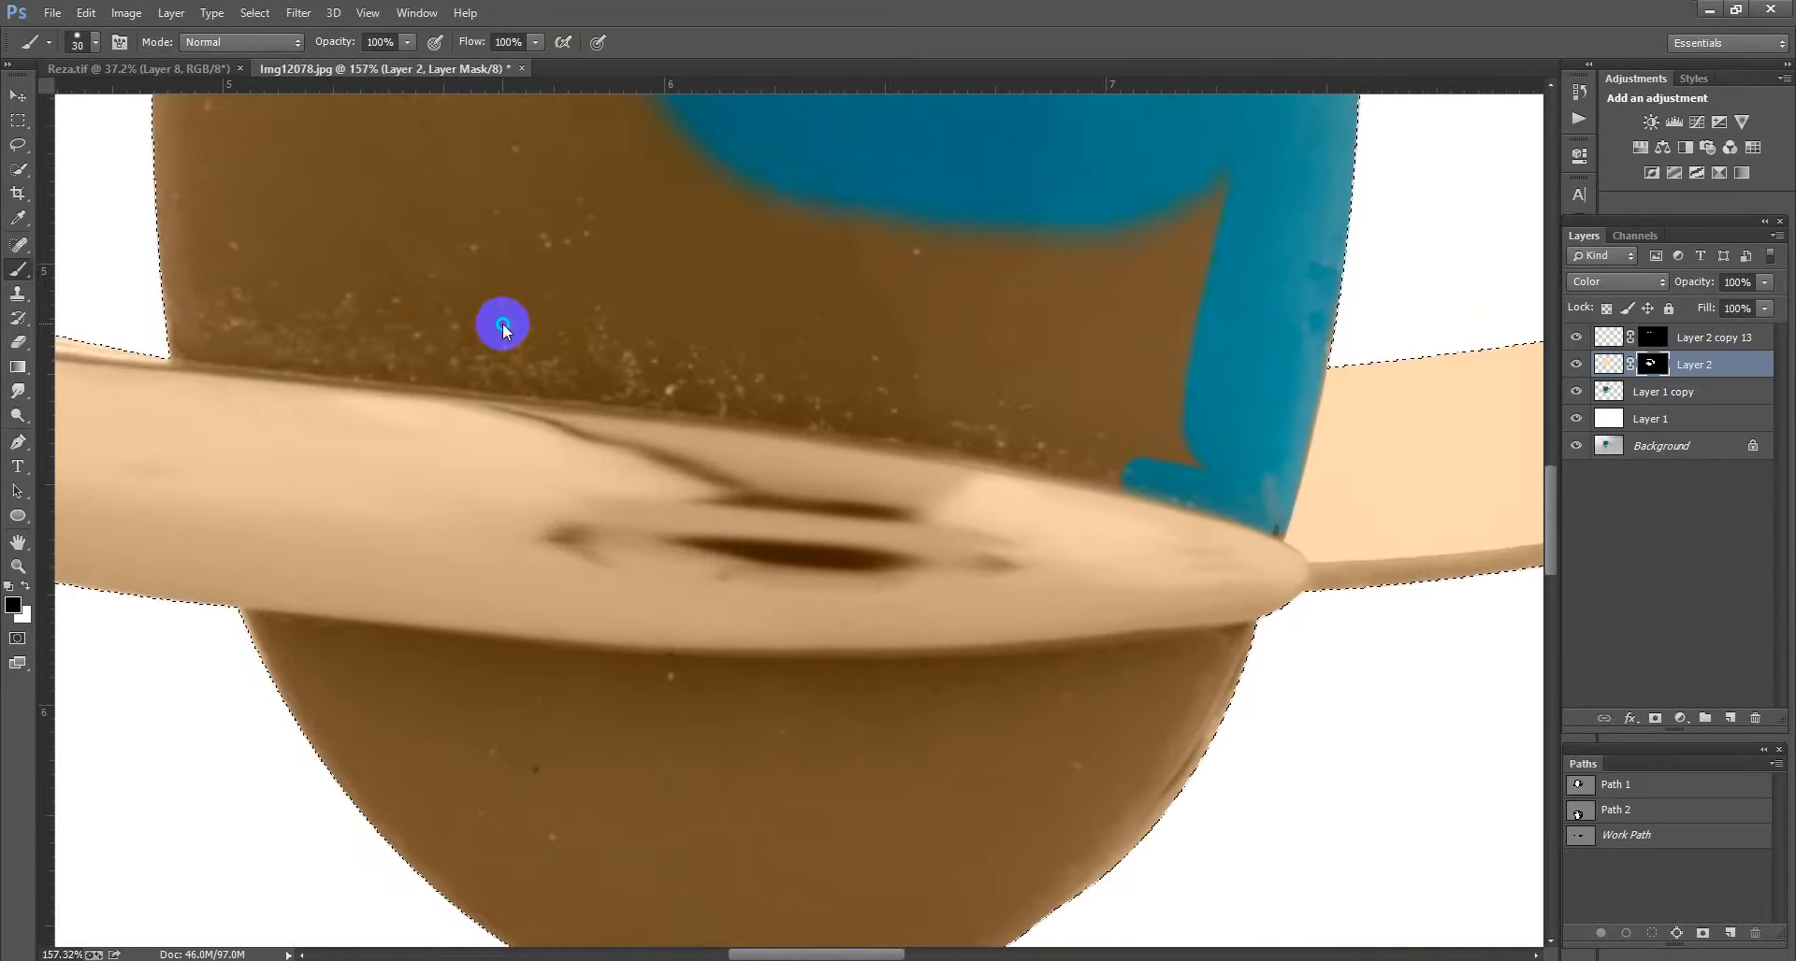
left_click_drag(582, 331, 590, 330)
left_click(221, 260)
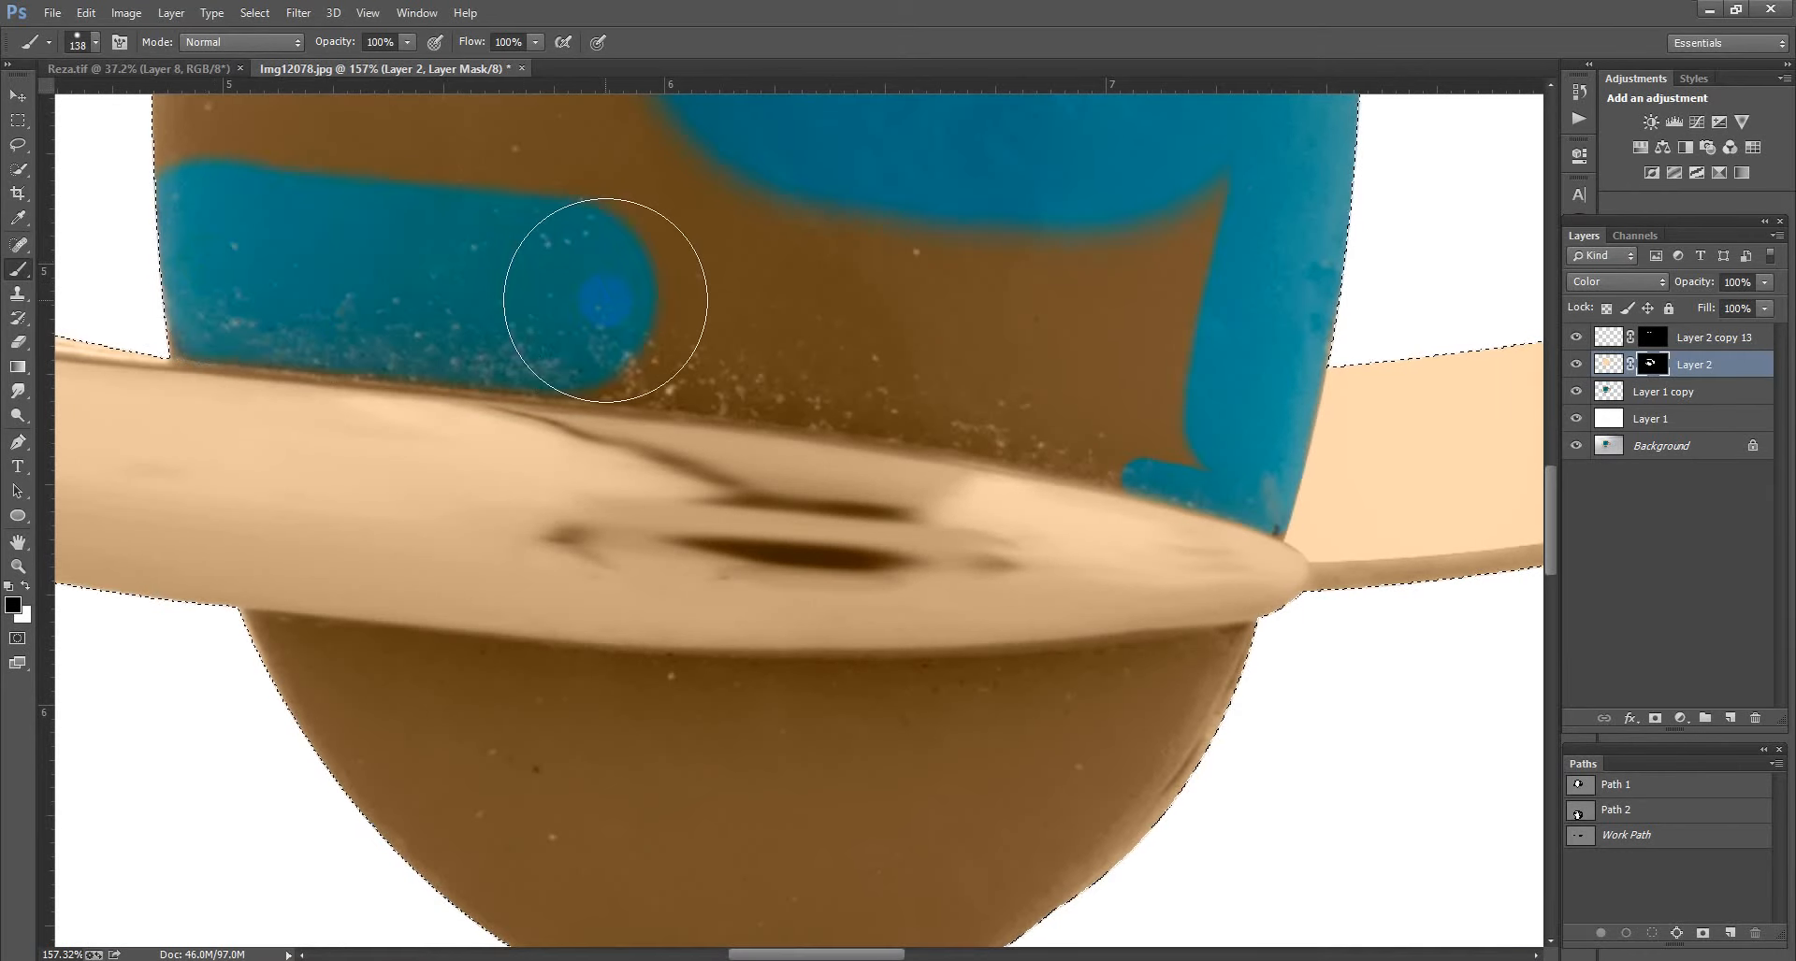
mouse_move(894, 349)
left_mouse_down()
mouse_move(1150, 385)
mouse_move(533, 288)
mouse_move(1034, 344)
left_mouse_up()
scroll(1055, 343, "down", 4)
mouse_move(980, 277)
left_mouse_down()
mouse_move(1113, 391)
mouse_move(1279, 363)
mouse_move(1212, 392)
mouse_move(629, 301)
mouse_move(642, 192)
mouse_move(620, 159)
mouse_move(891, 216)
mouse_move(729, 253)
left_mouse_up()
scroll(1043, 319, "down", 3)
left_click_drag(1010, 289, 1054, 506)
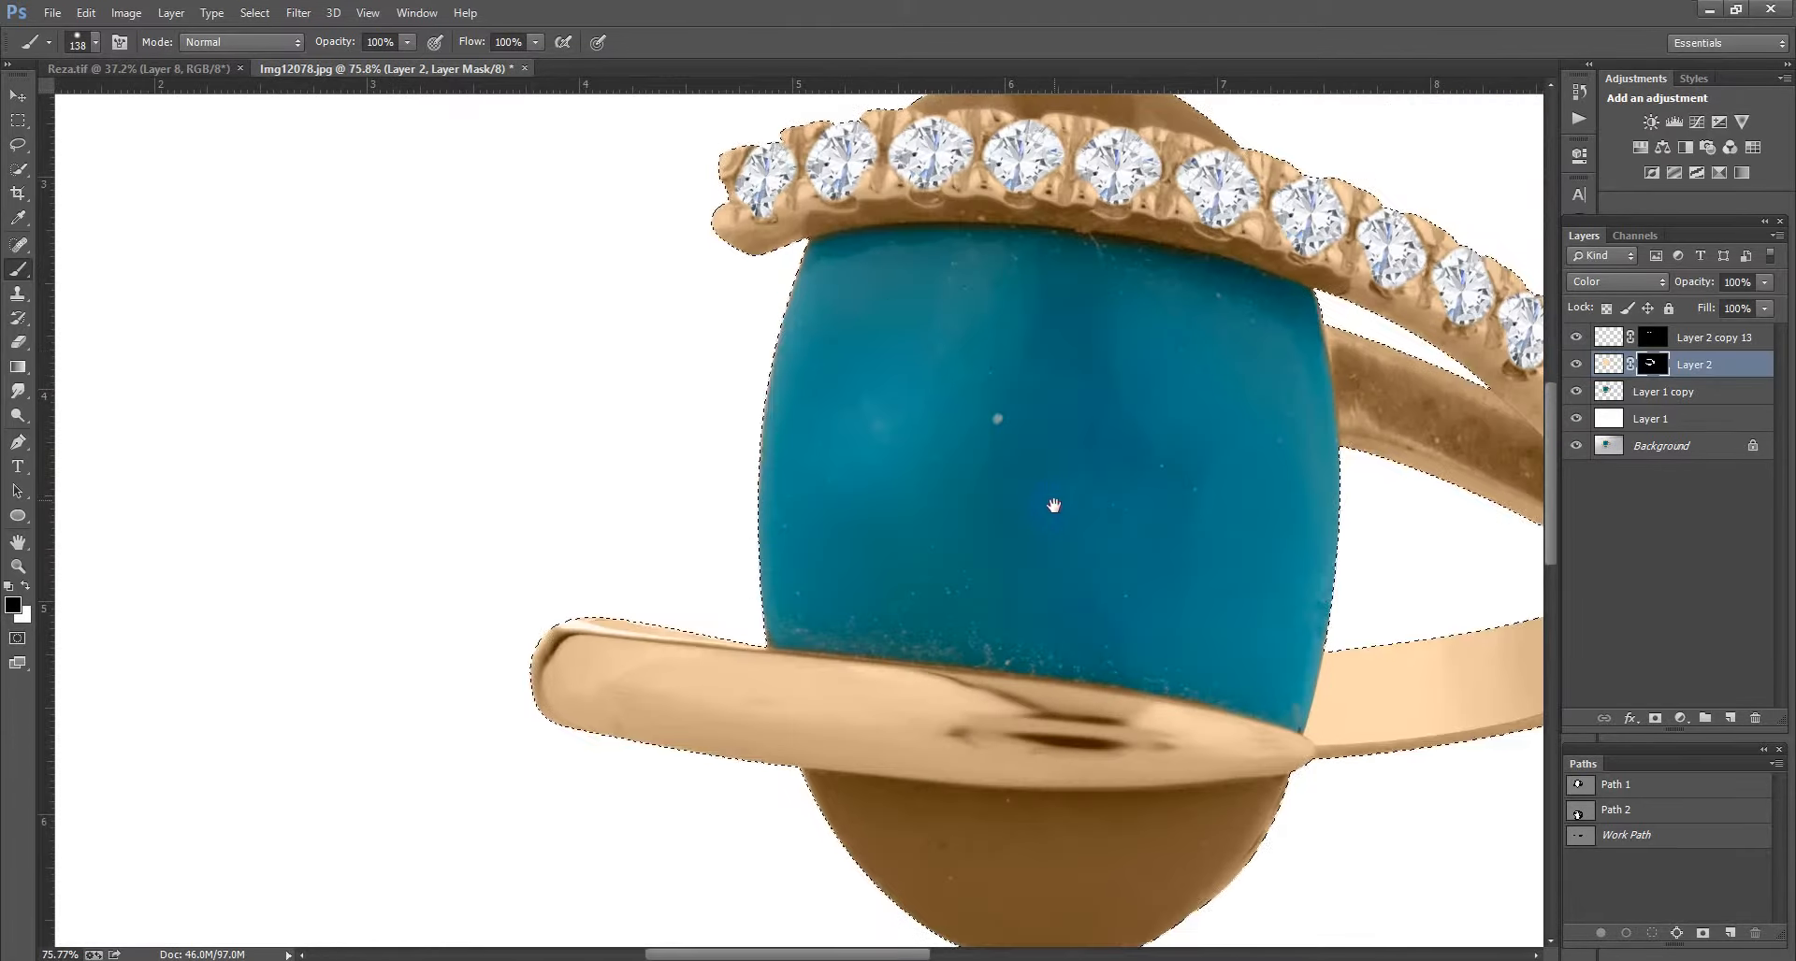
Step: Paint black on Layer 2's mask over the part of the turquoise below the lower gold band to remove its tint
left_click_drag(920, 379, 973, 323)
scroll(1074, 623, "up", 2)
left_click_drag(1045, 618, 1000, 304)
scroll(879, 563, "up", 5)
scroll(693, 573, "up", 1)
mouse_move(598, 533)
left_mouse_down()
mouse_move(662, 561)
mouse_move(1002, 589)
mouse_move(991, 575)
mouse_move(1371, 589)
mouse_move(1346, 621)
mouse_move(1115, 621)
left_mouse_up()
mouse_move(1244, 582)
left_mouse_down()
mouse_move(1361, 580)
mouse_move(1115, 736)
left_mouse_up()
left_click_drag(490, 700, 621, 708)
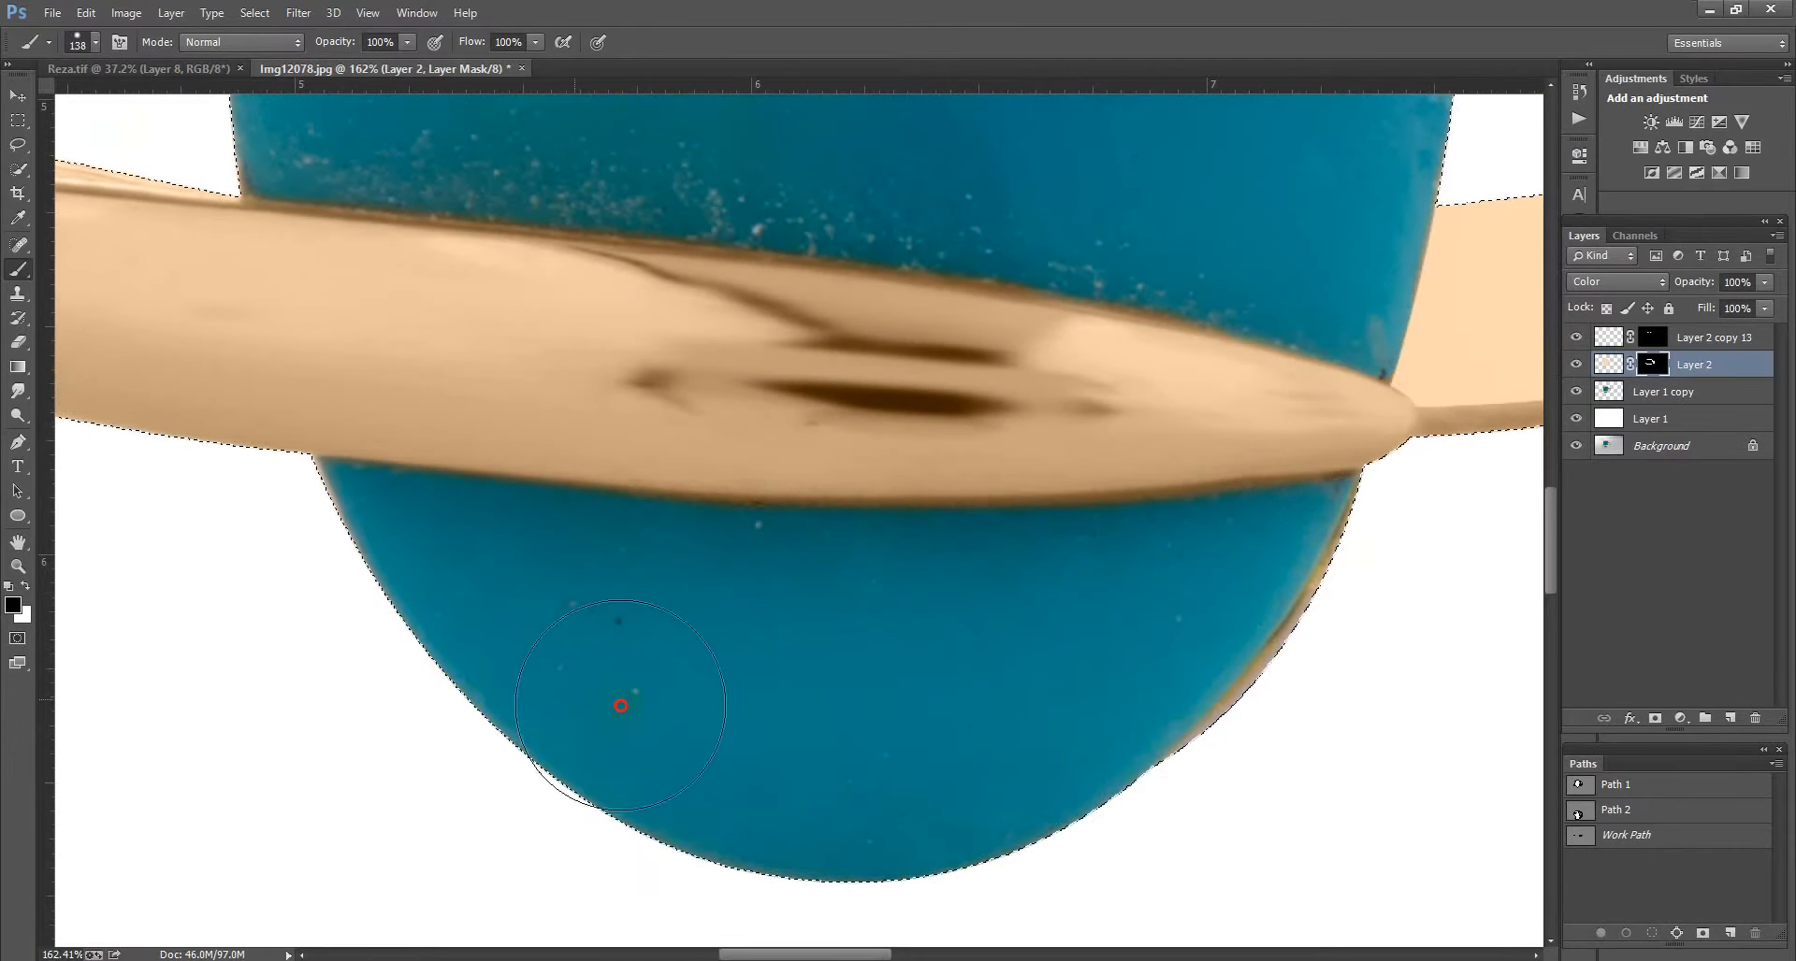
Step: Switch the brush to white and restore the gold tint on the thin metal rim along the turquoise's lower-right edge
key("x")
scroll(1387, 620, "up", 3)
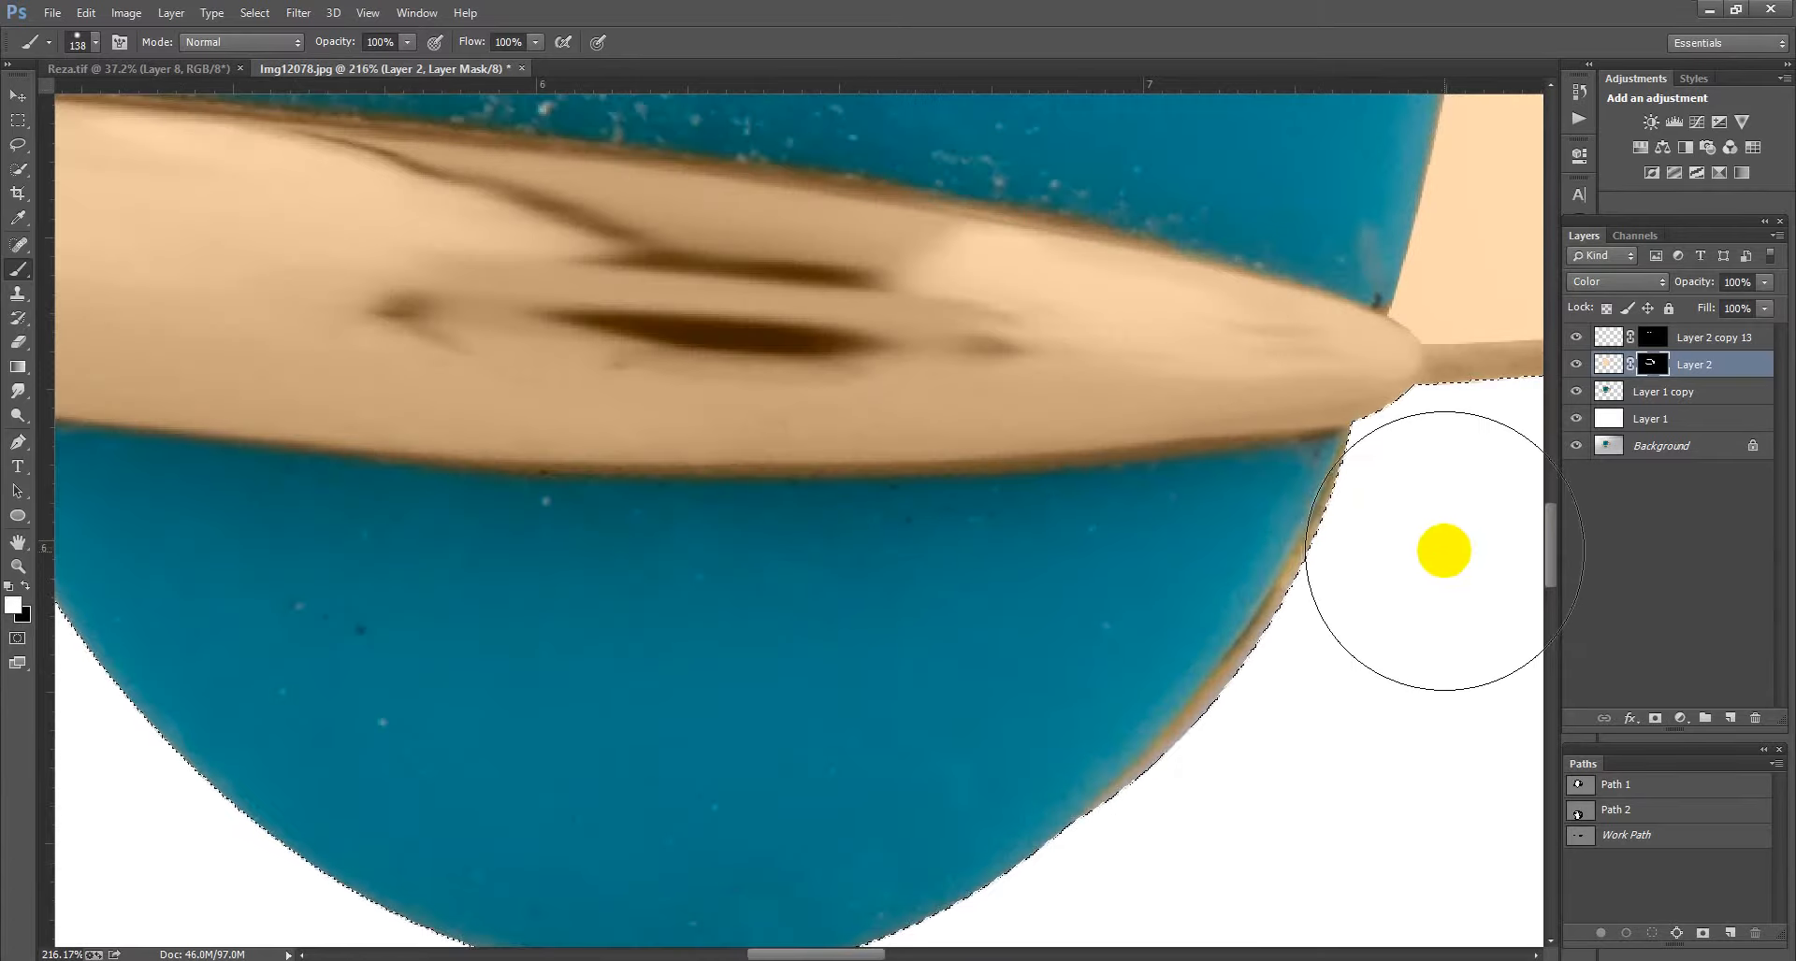
left_click_drag(1360, 709, 1226, 861)
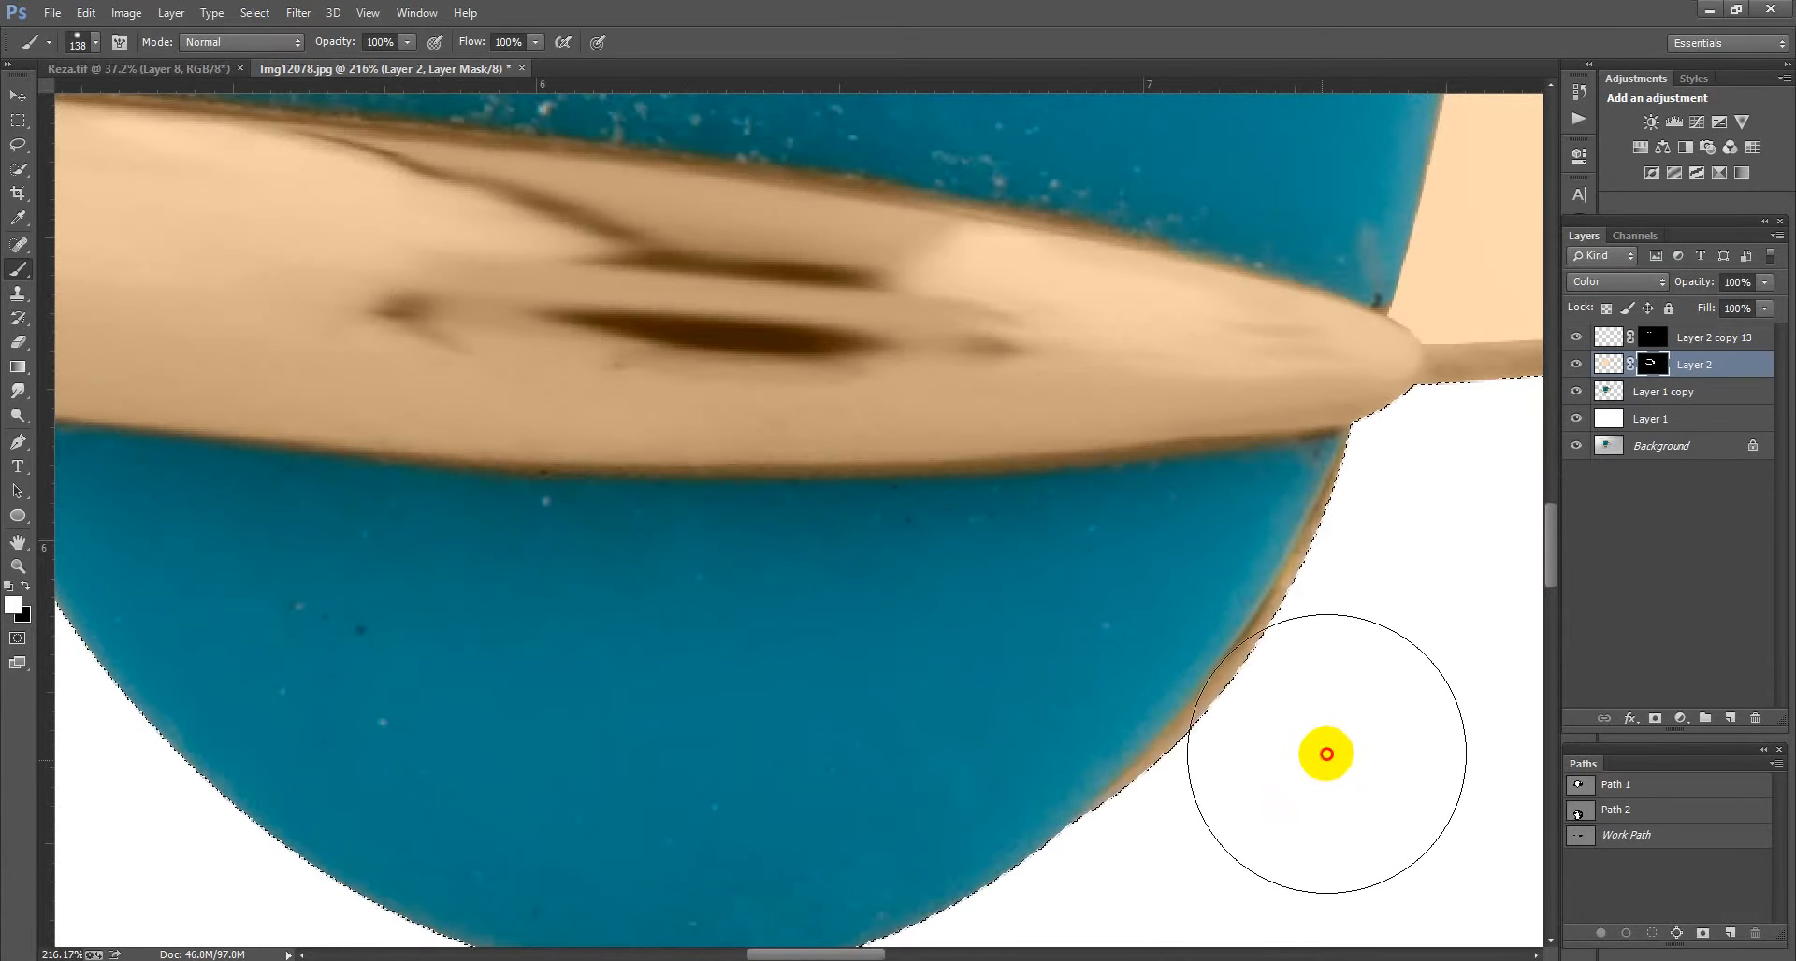
Step: Reduce the brush to 61 px and paint black on Layer 2's mask over the turquoise tip above the diamond band
scroll(1298, 583, "down", 8)
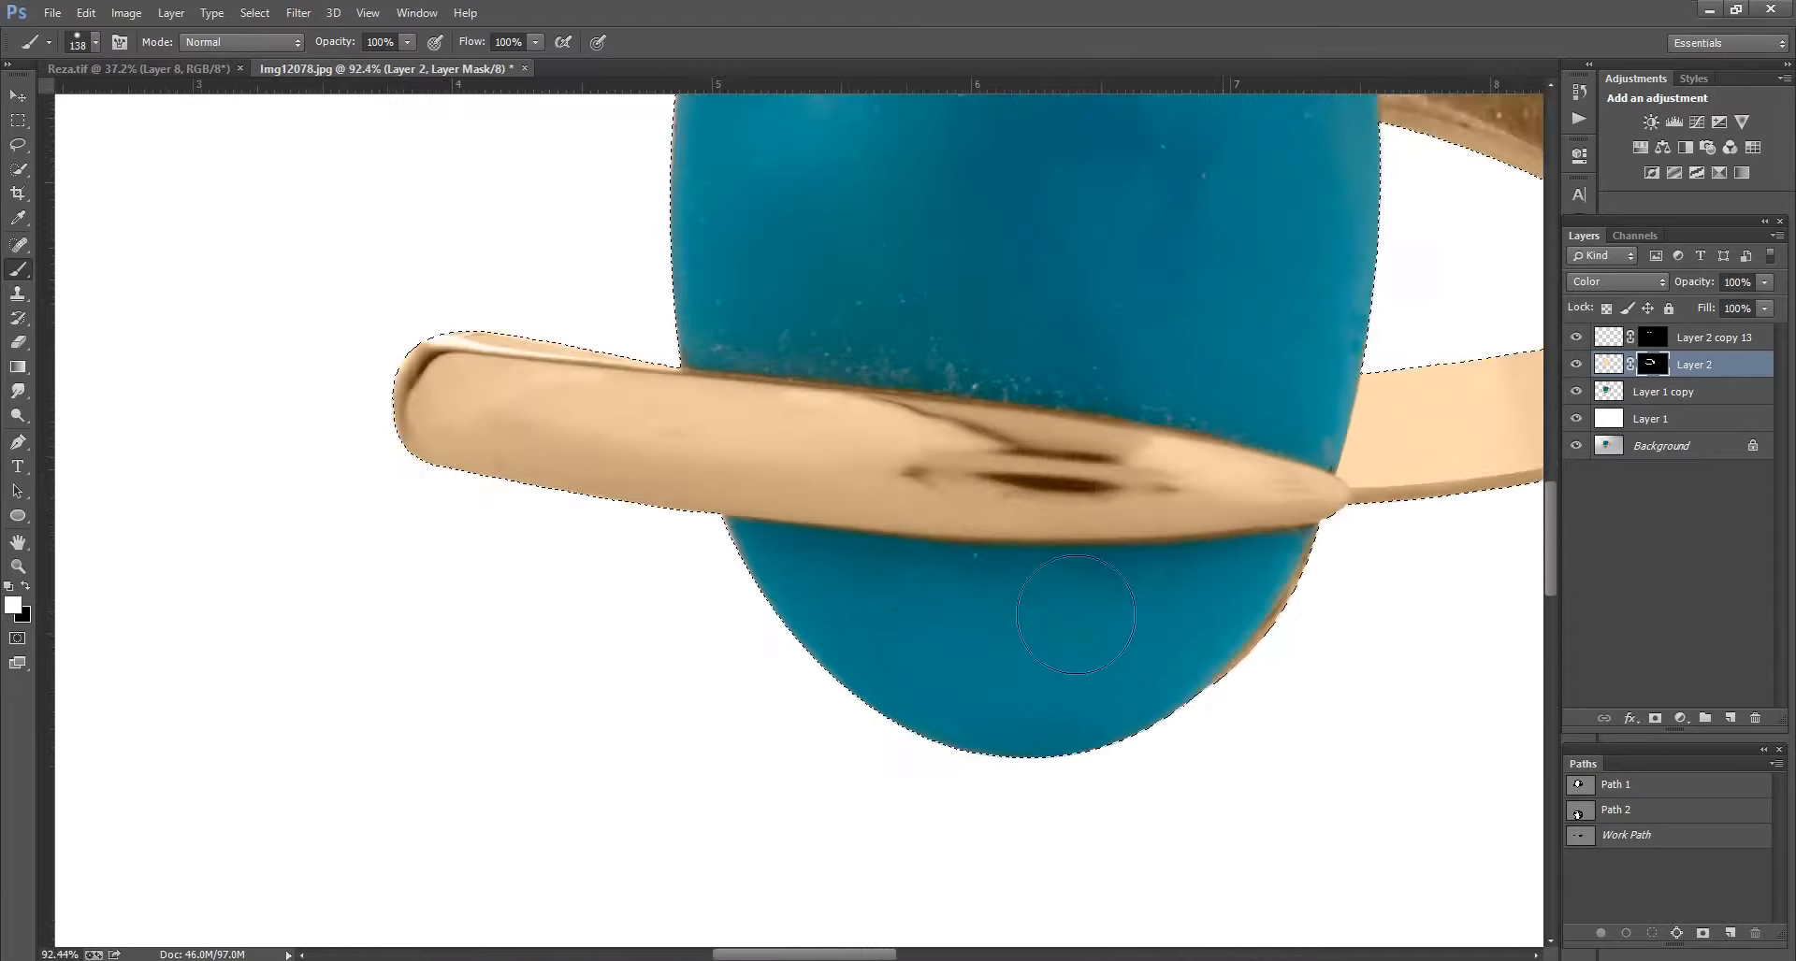
left_click_drag(1048, 290, 1089, 715)
scroll(1042, 349, "up", 4)
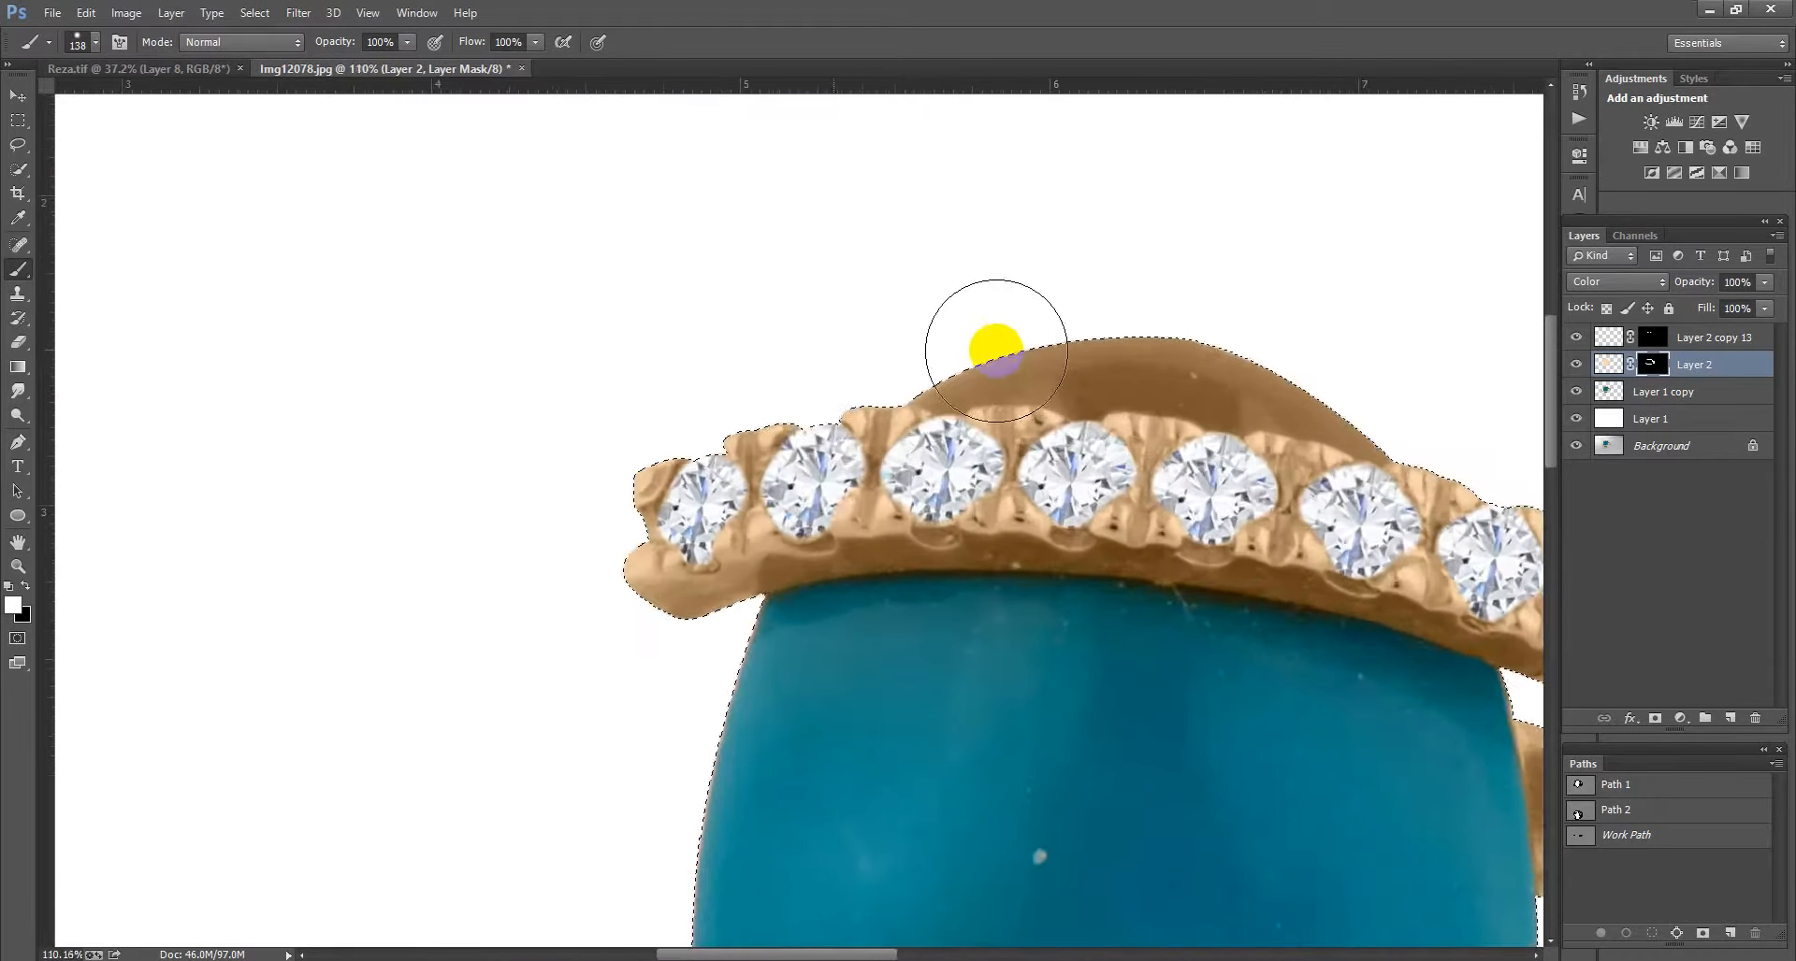
right_click(1063, 297, "alt")
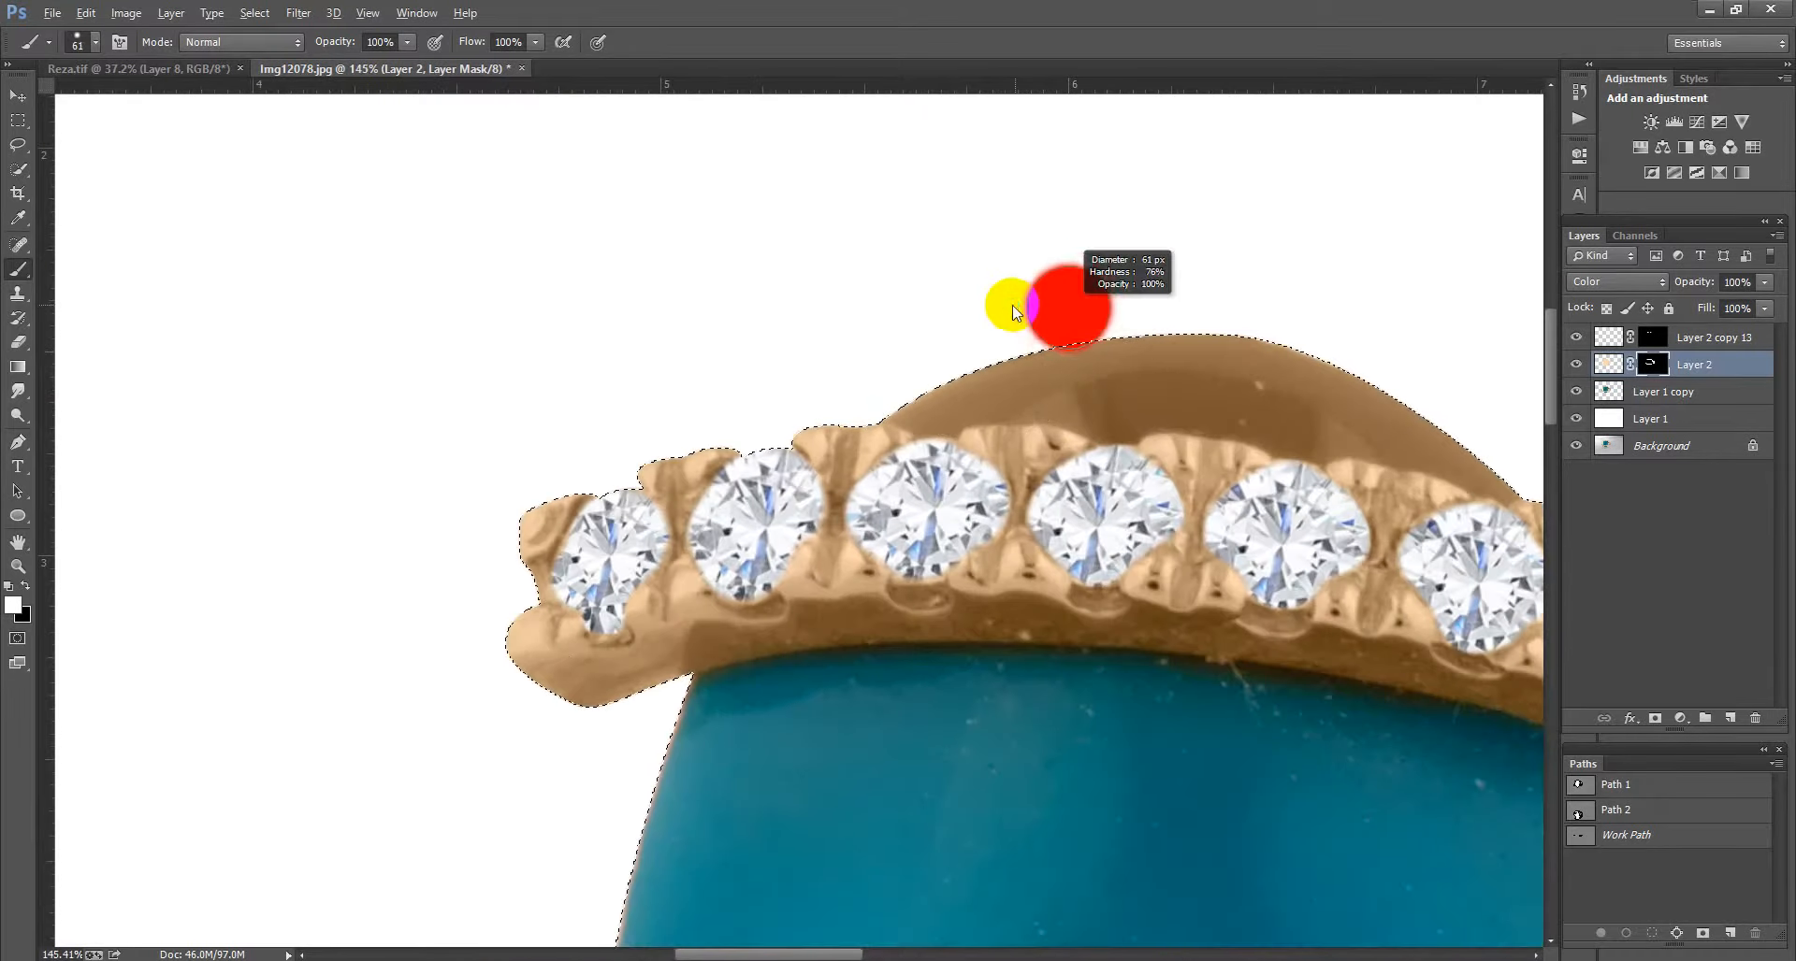
scroll(931, 383, "up", 4)
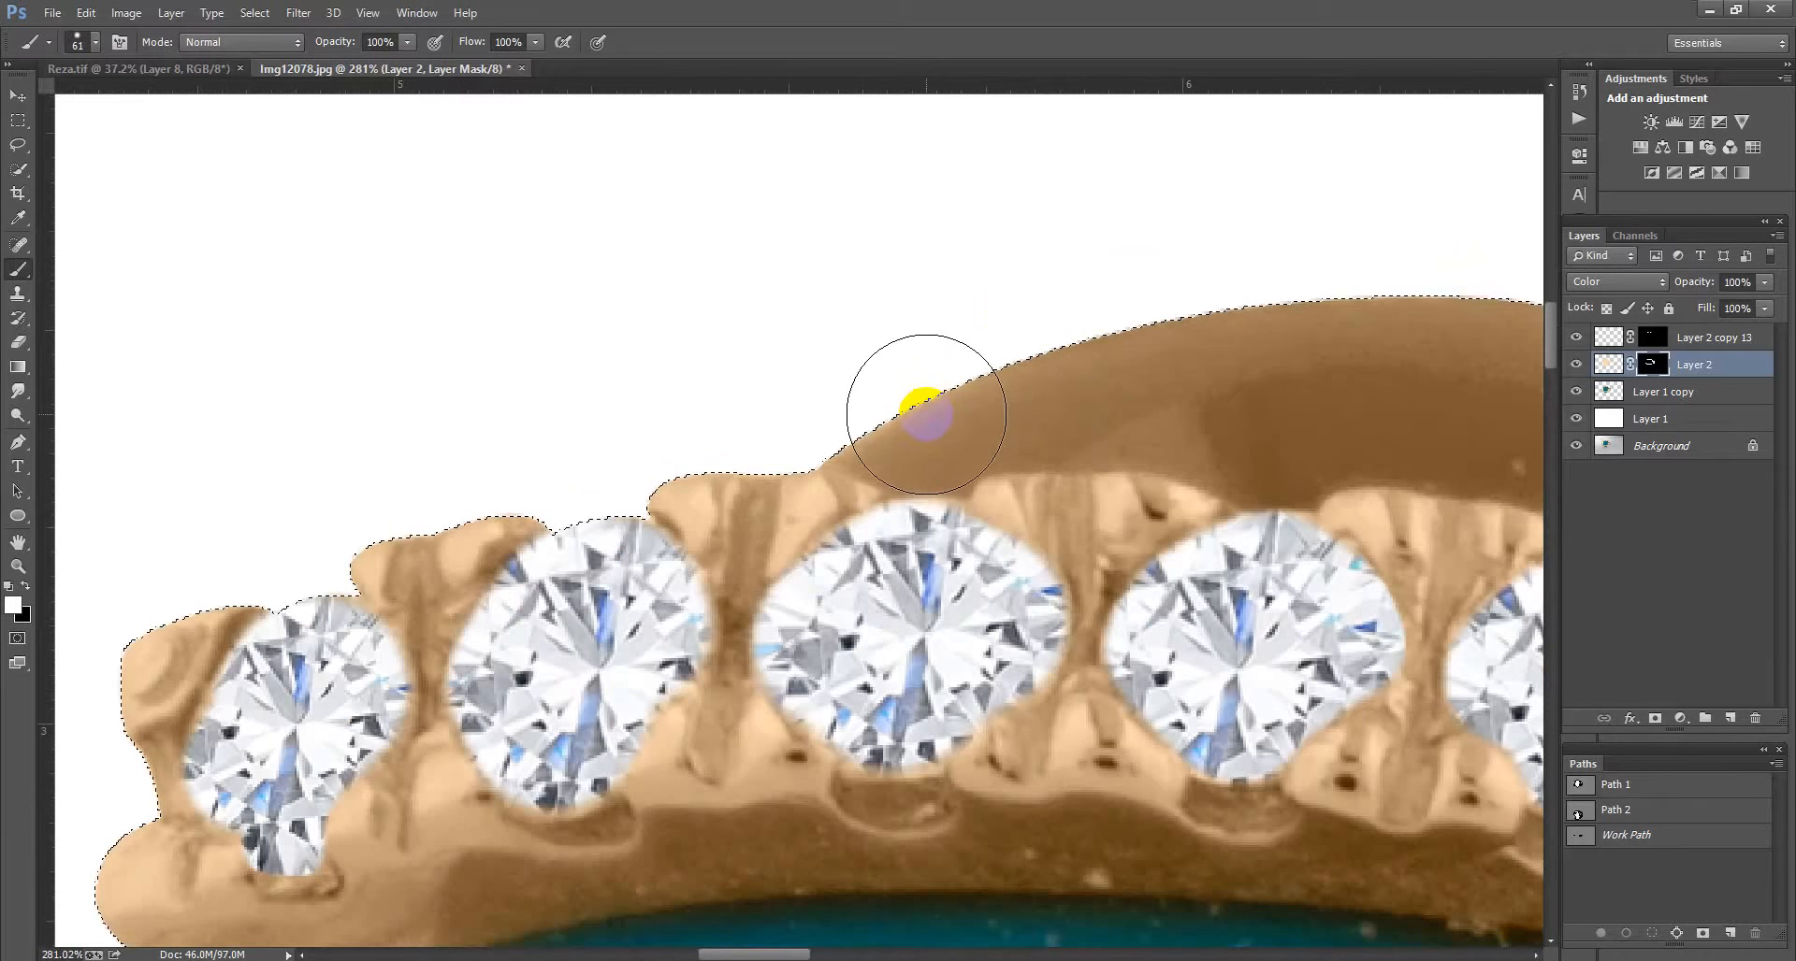
mouse_move(923, 414)
left_mouse_down()
mouse_move(974, 391)
mouse_move(1106, 391)
mouse_move(1057, 383)
mouse_move(1236, 407)
mouse_move(1272, 433)
mouse_move(1235, 363)
mouse_move(1270, 350)
mouse_move(1299, 372)
mouse_move(1052, 334)
left_mouse_up()
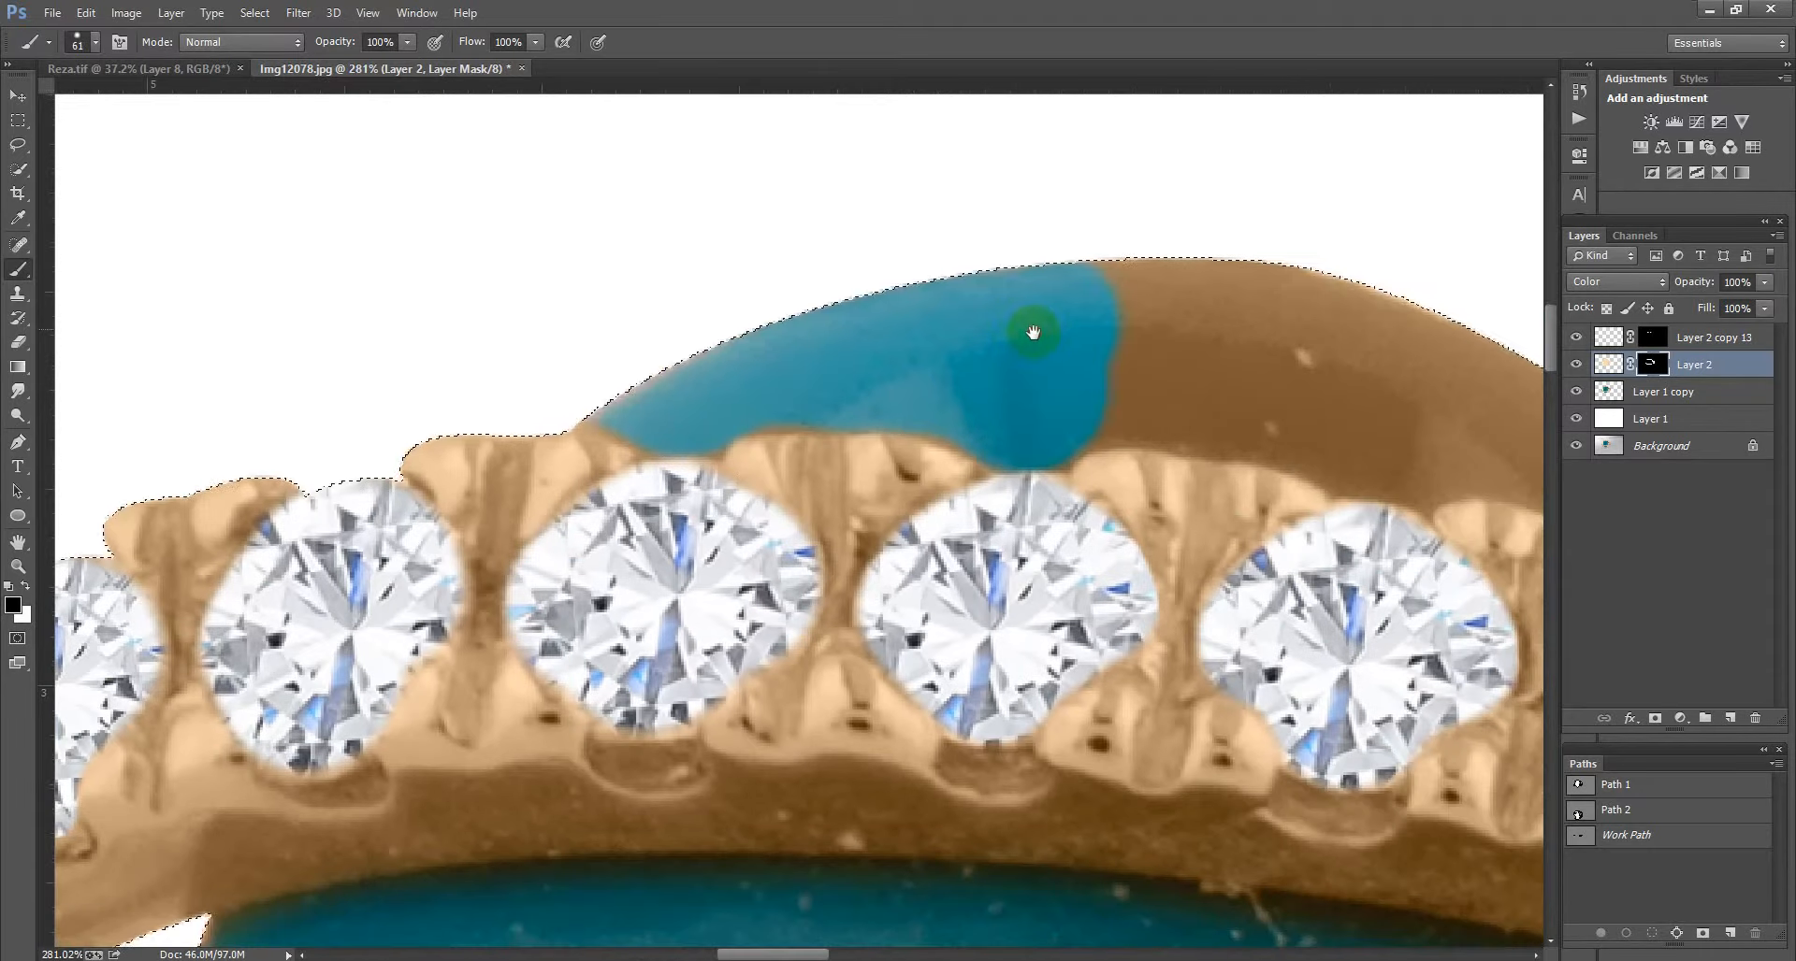
mouse_move(702, 336)
left_mouse_down()
mouse_move(889, 288)
mouse_move(1355, 301)
mouse_move(966, 321)
mouse_move(924, 364)
mouse_move(1063, 403)
left_mouse_up()
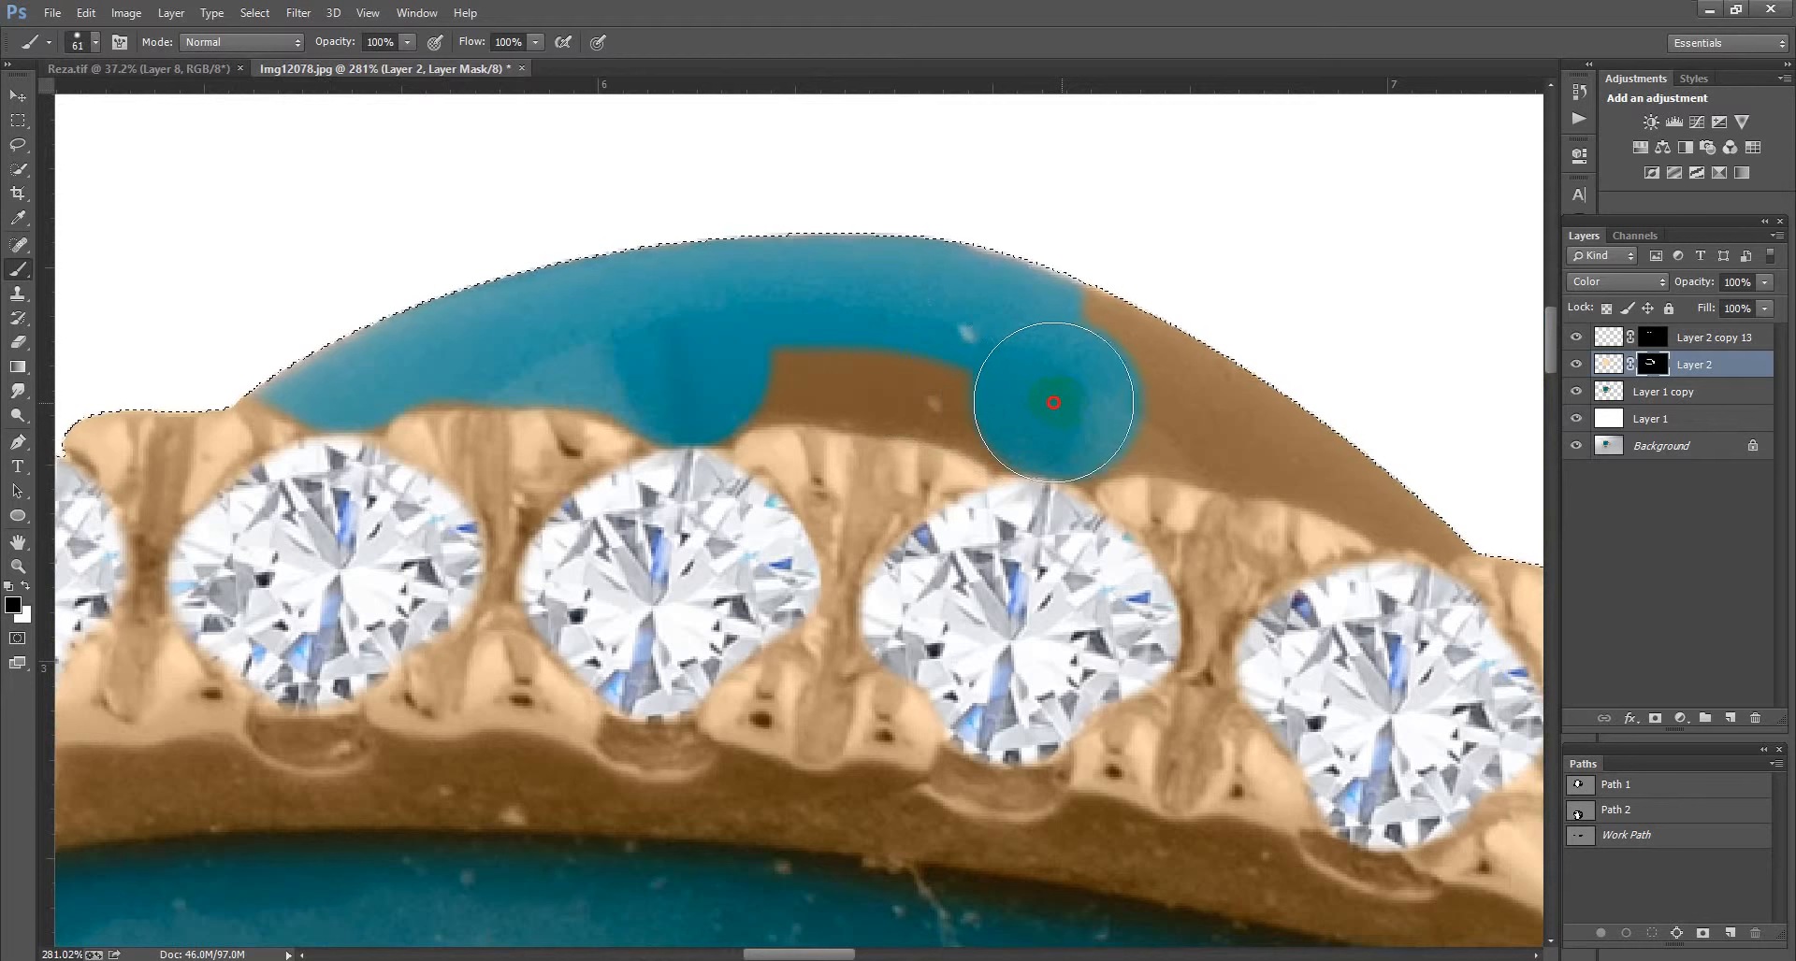
mouse_move(940, 370)
left_mouse_down()
mouse_move(721, 358)
mouse_move(850, 327)
mouse_move(1137, 380)
mouse_move(1081, 410)
left_mouse_up()
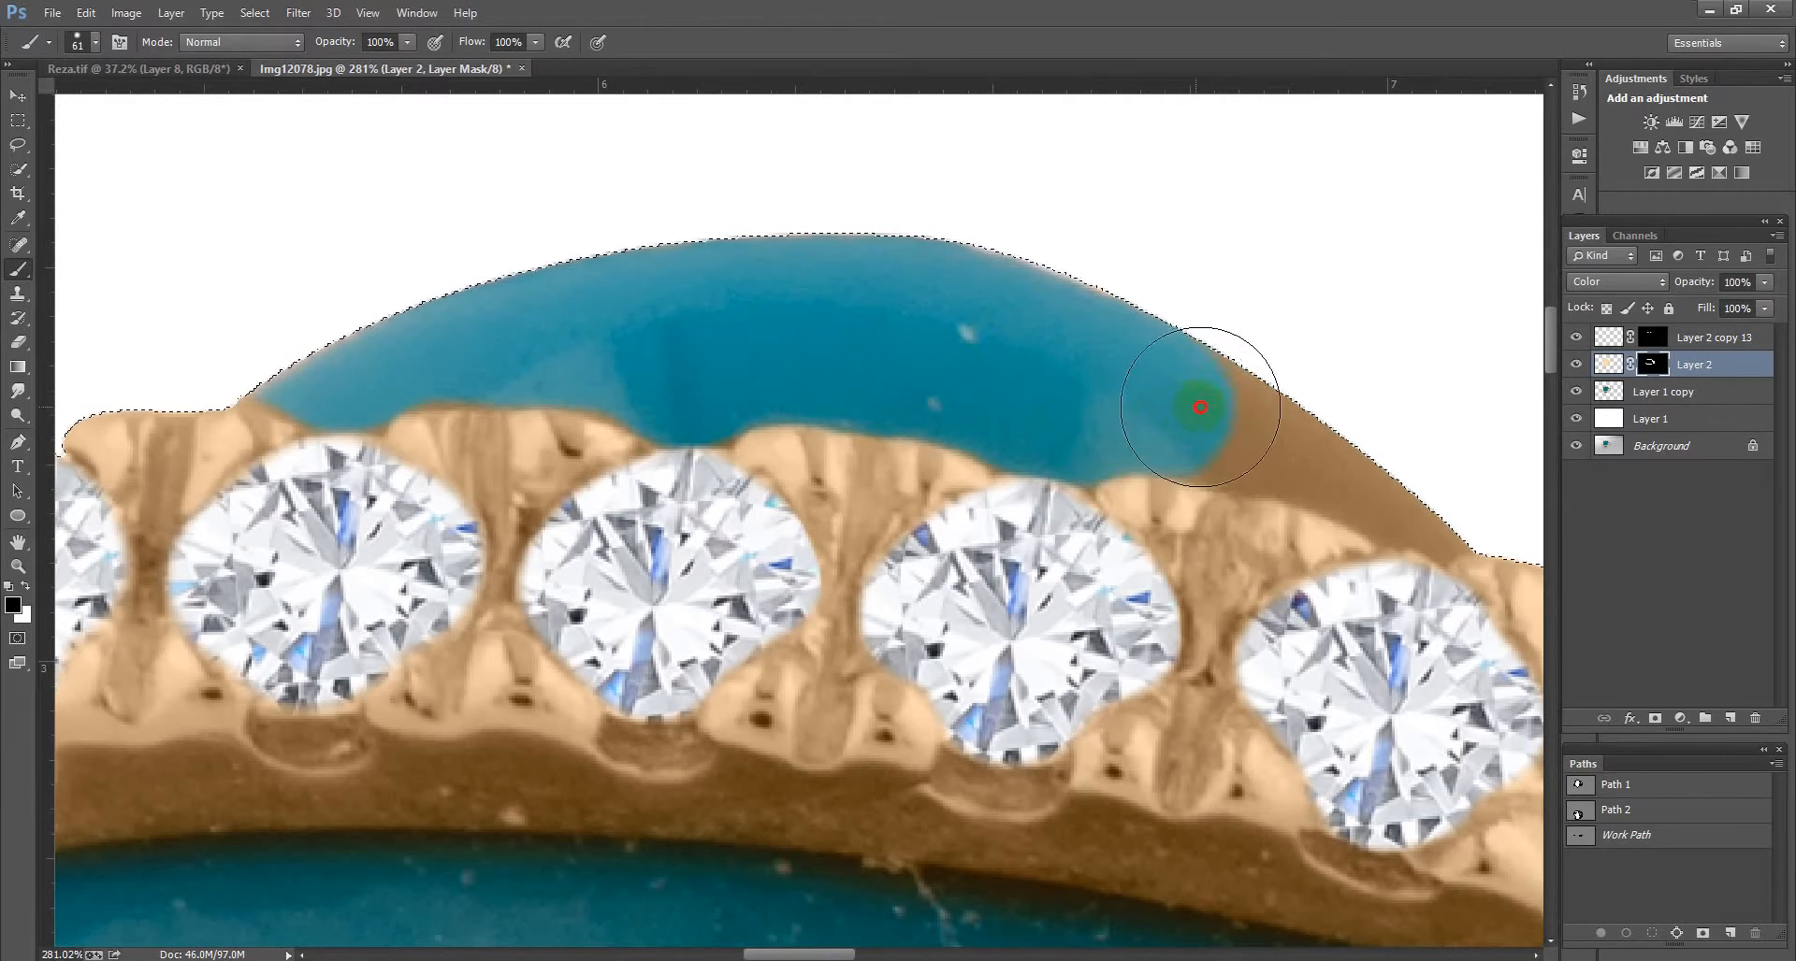
mouse_move(1200, 407)
left_mouse_down()
mouse_move(1340, 423)
mouse_move(1439, 484)
mouse_move(1312, 420)
left_mouse_up()
left_click(1438, 484)
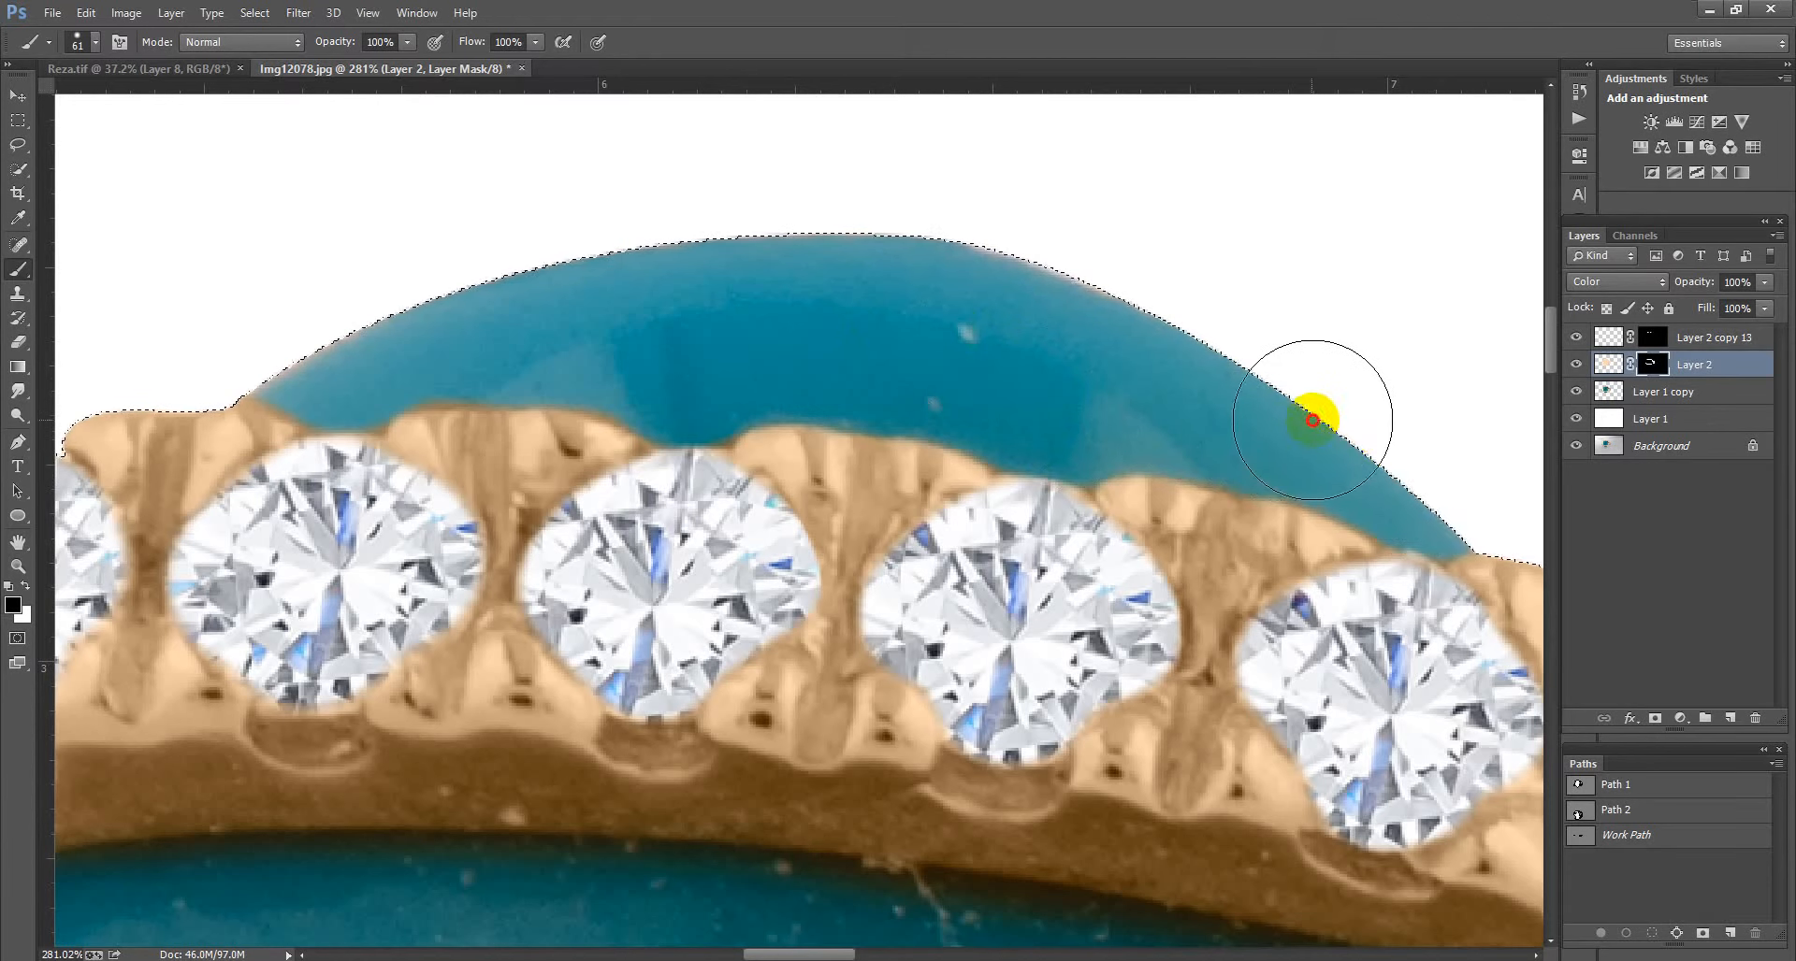
Step: Merge Layer 2 down into Layer 1 copy
scroll(846, 389, "down", 6)
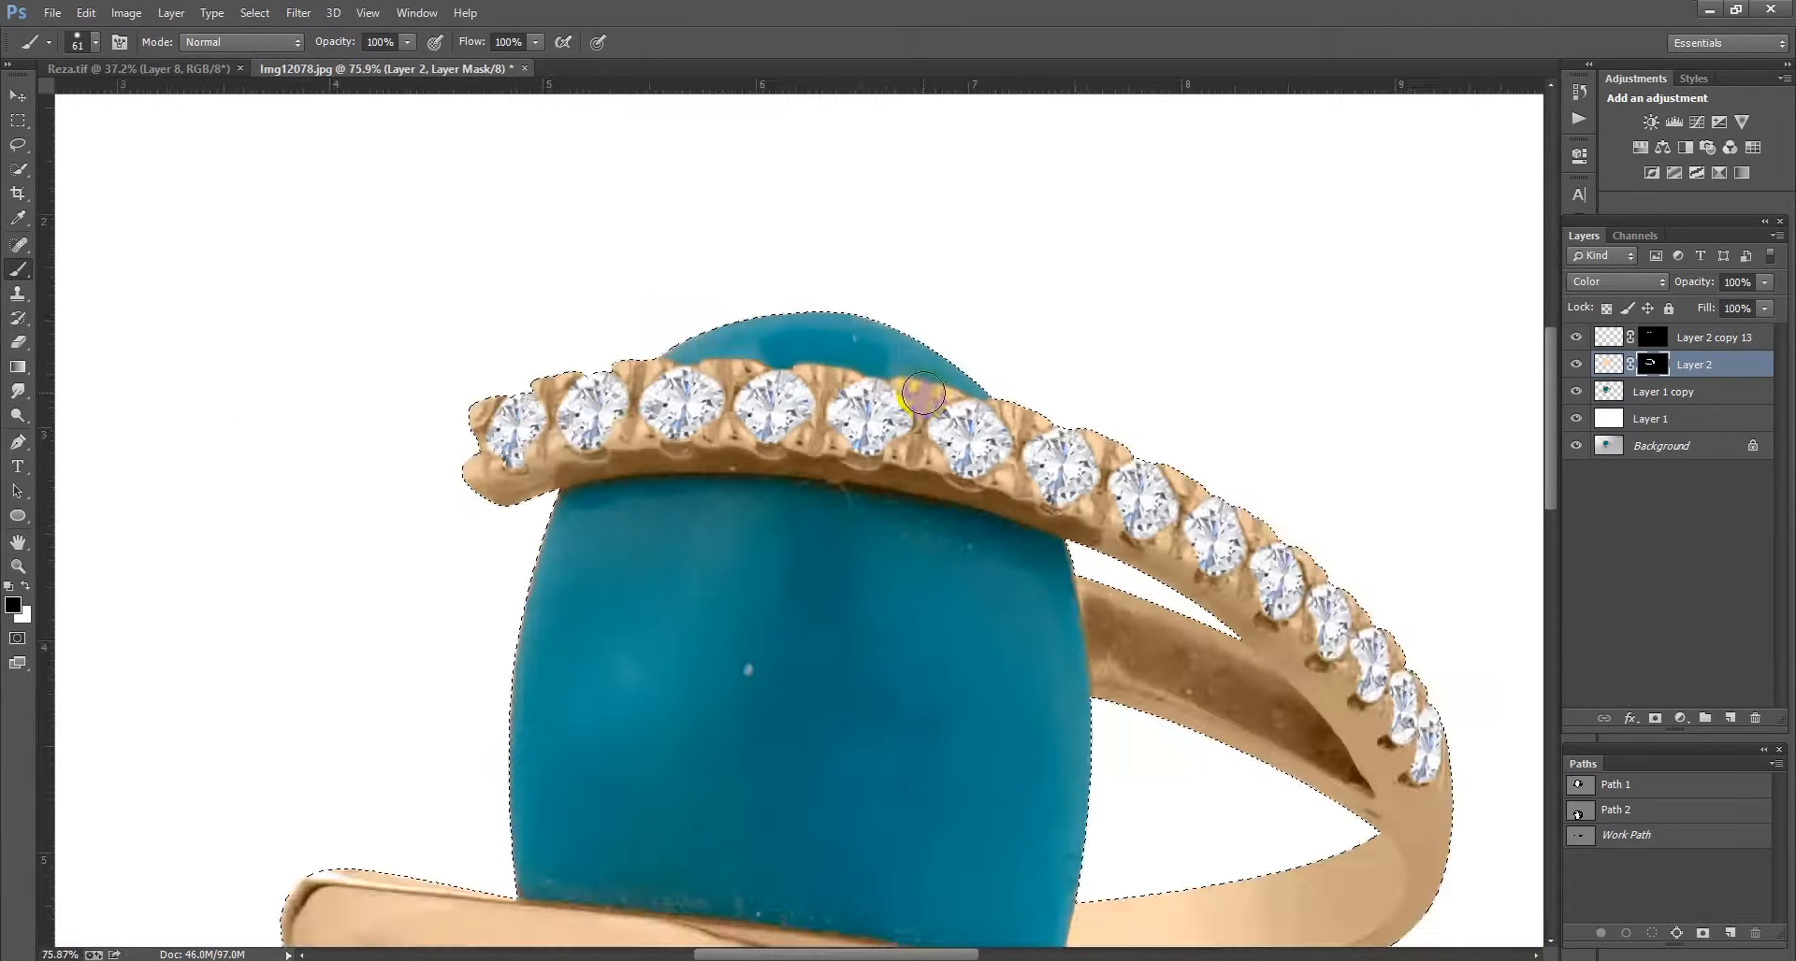
scroll(923, 394, "down", 3)
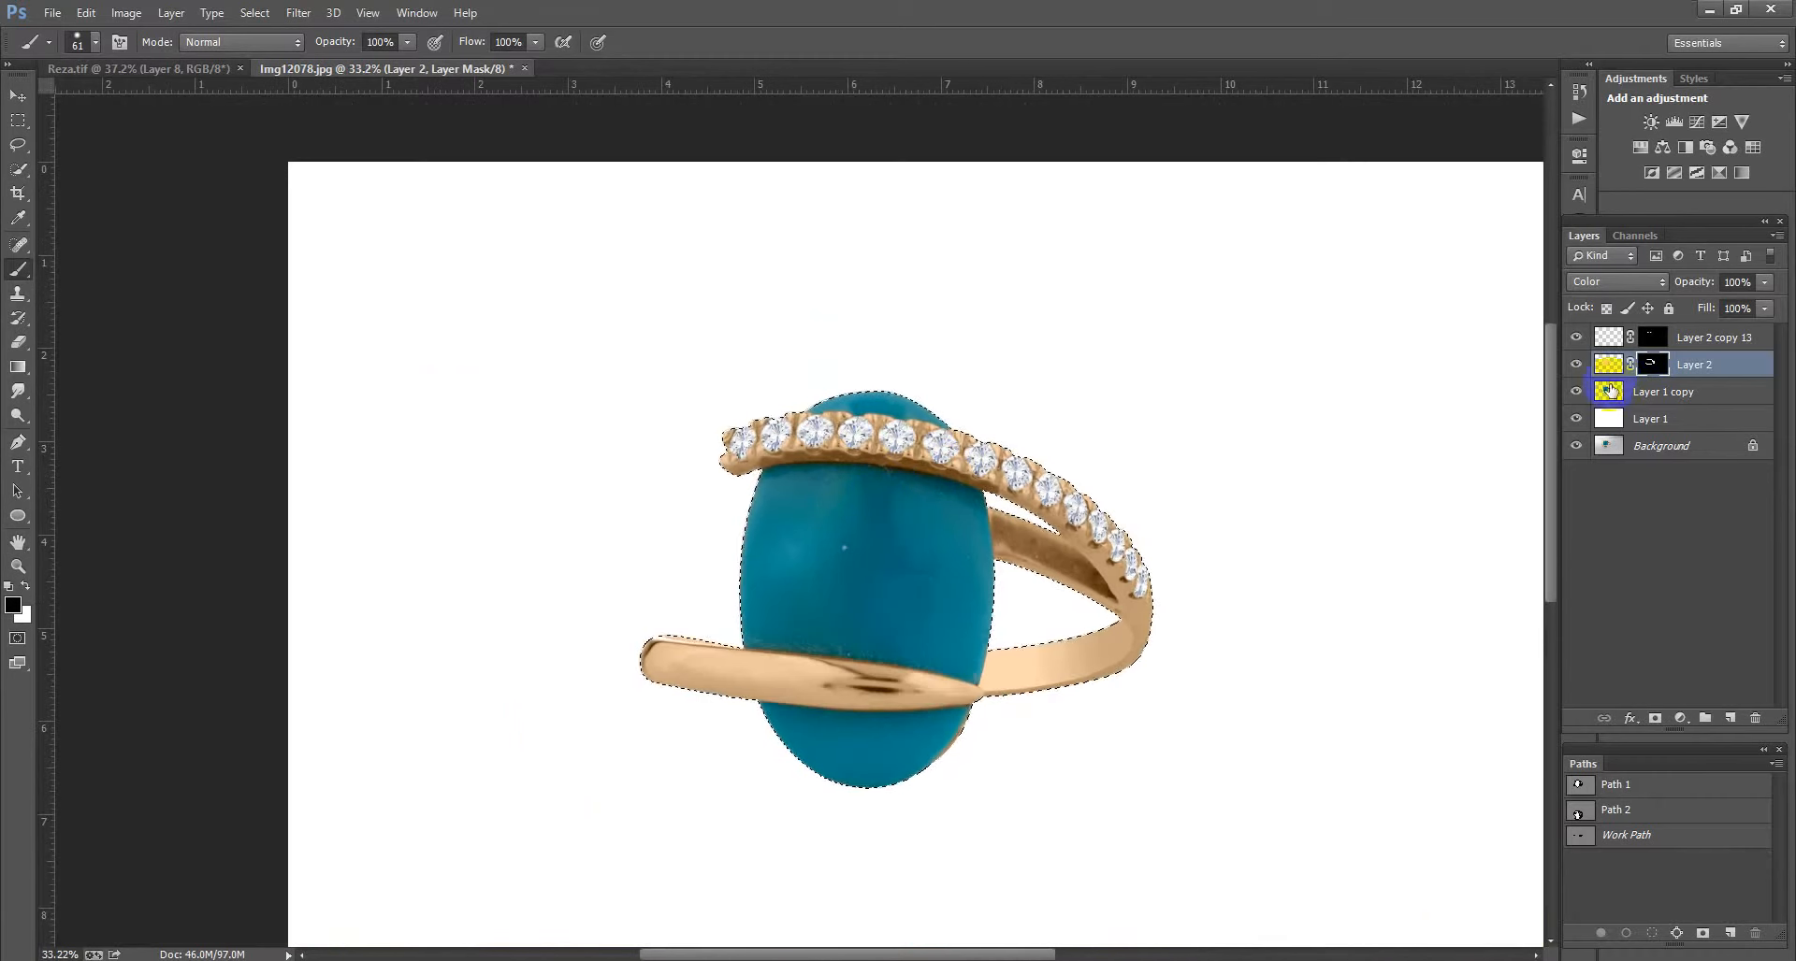
key("ctrl+e")
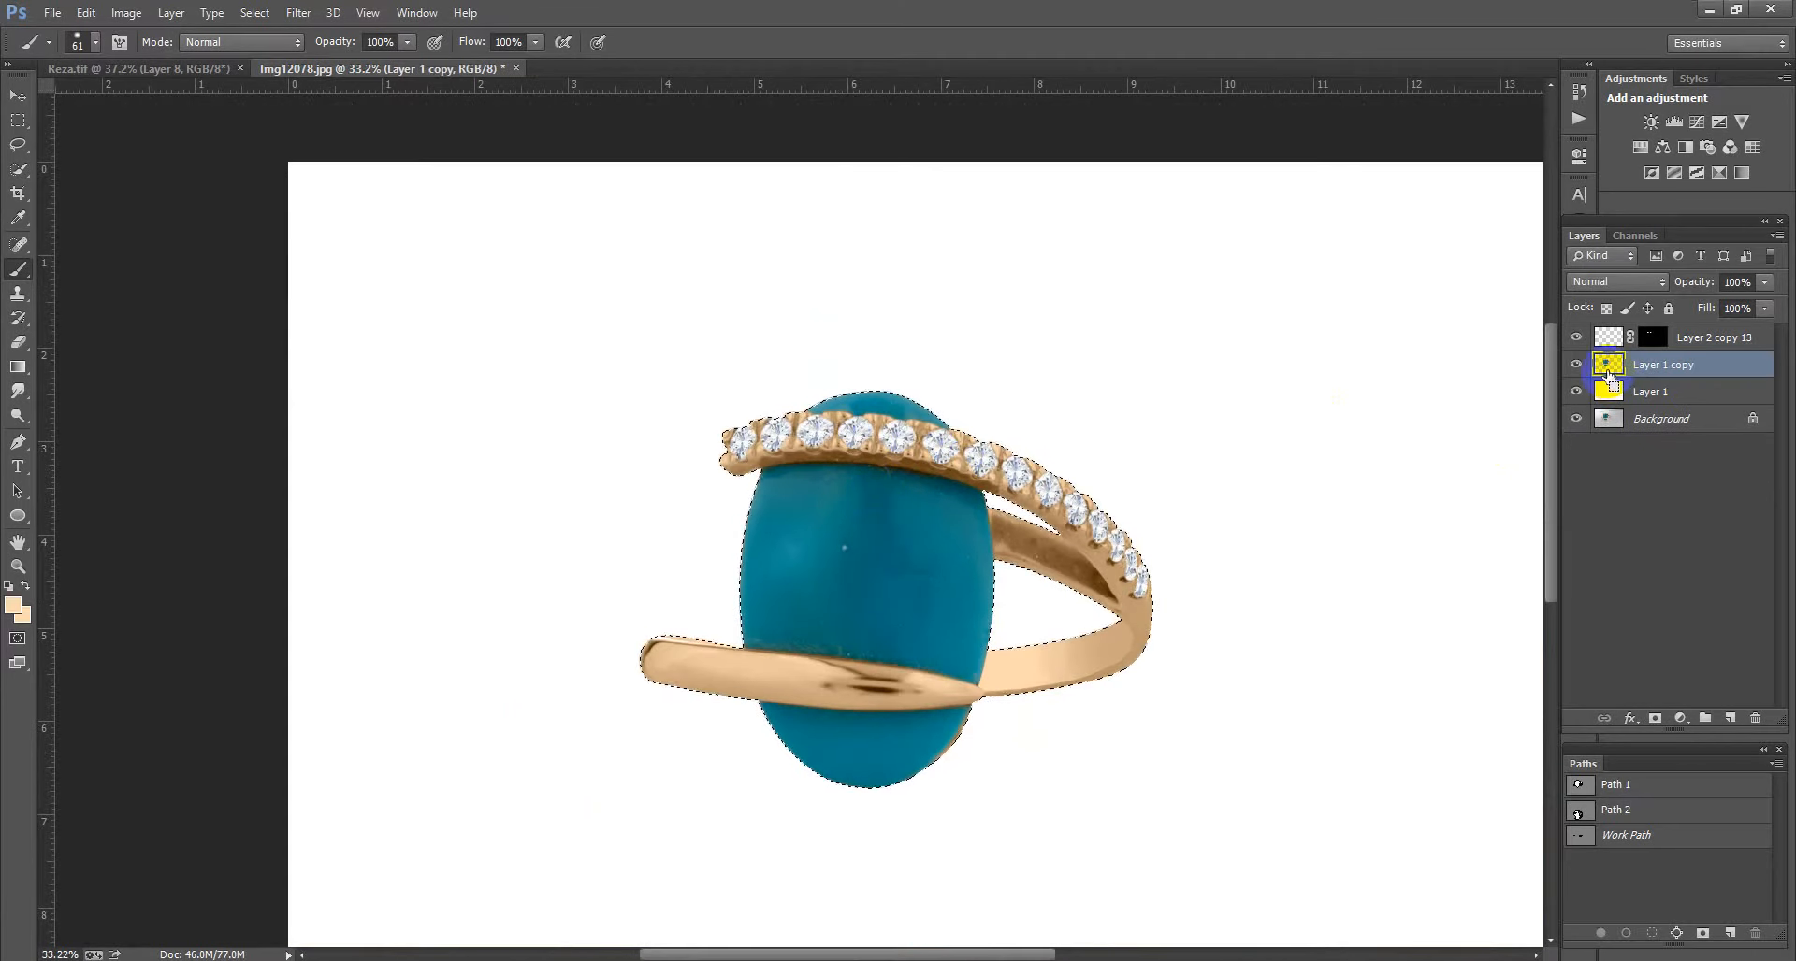
Step: Add a Selective Color adjustment over the ring selection, setting Black to about -17% for Whites and -12% for Neutrals
left_click(1681, 719)
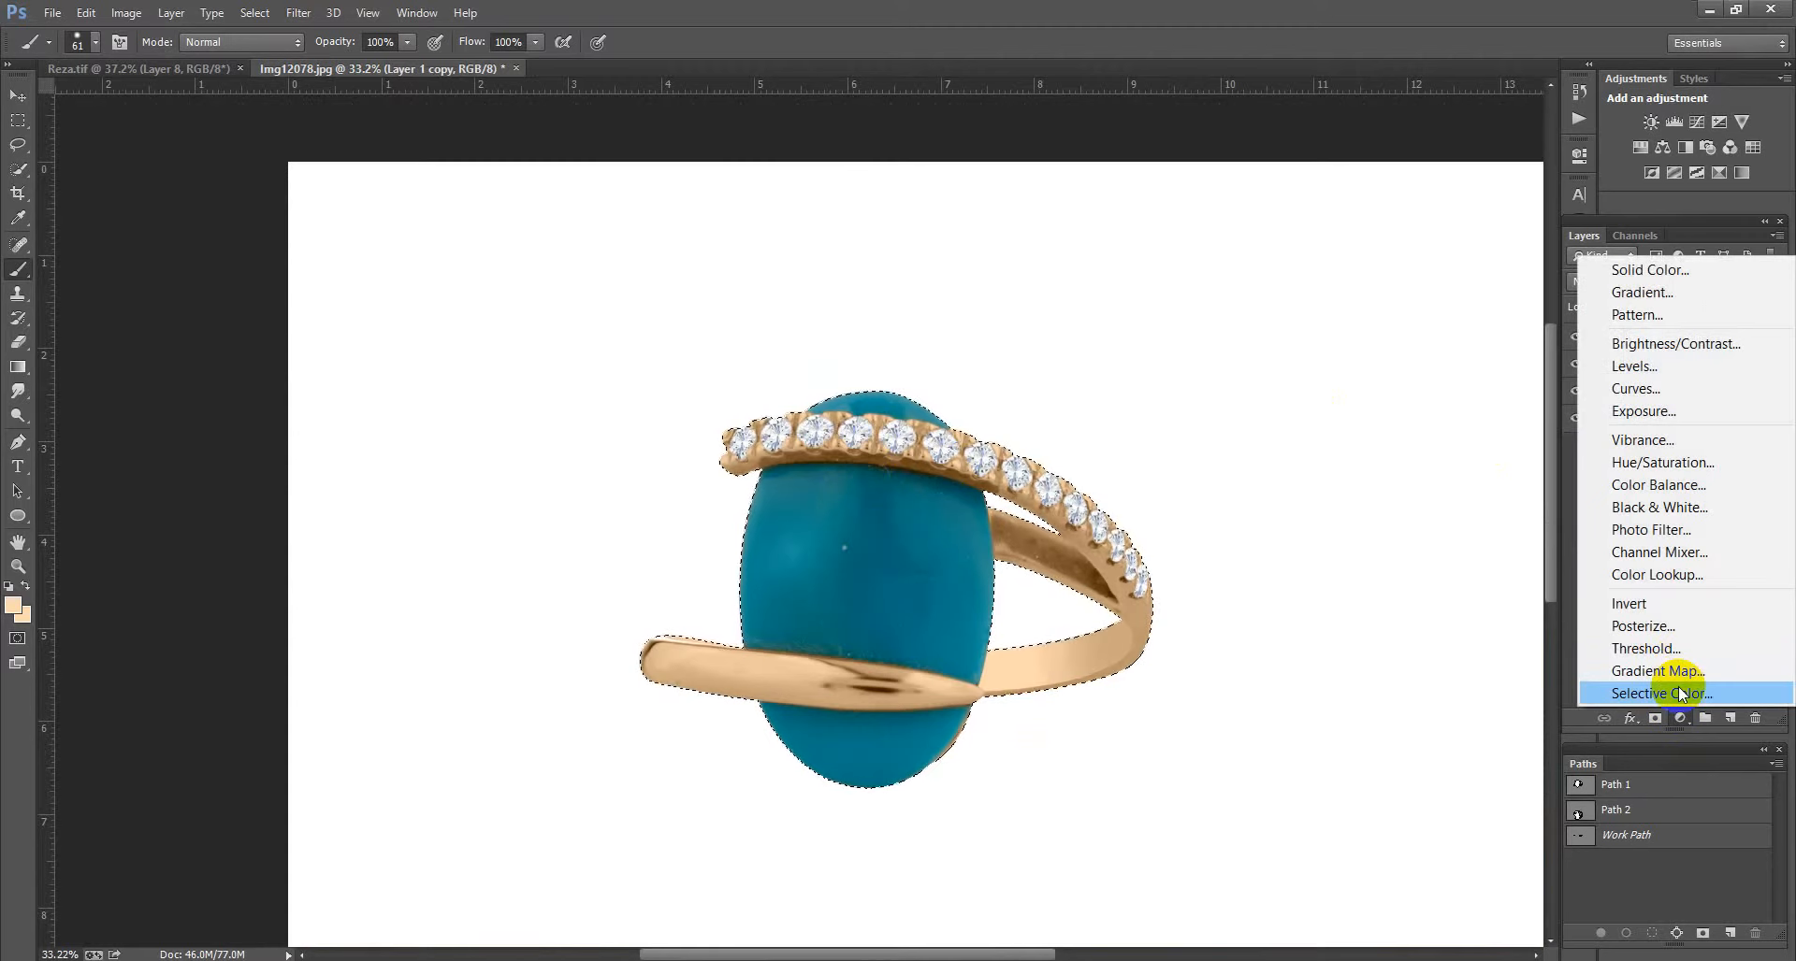
left_click(1680, 694)
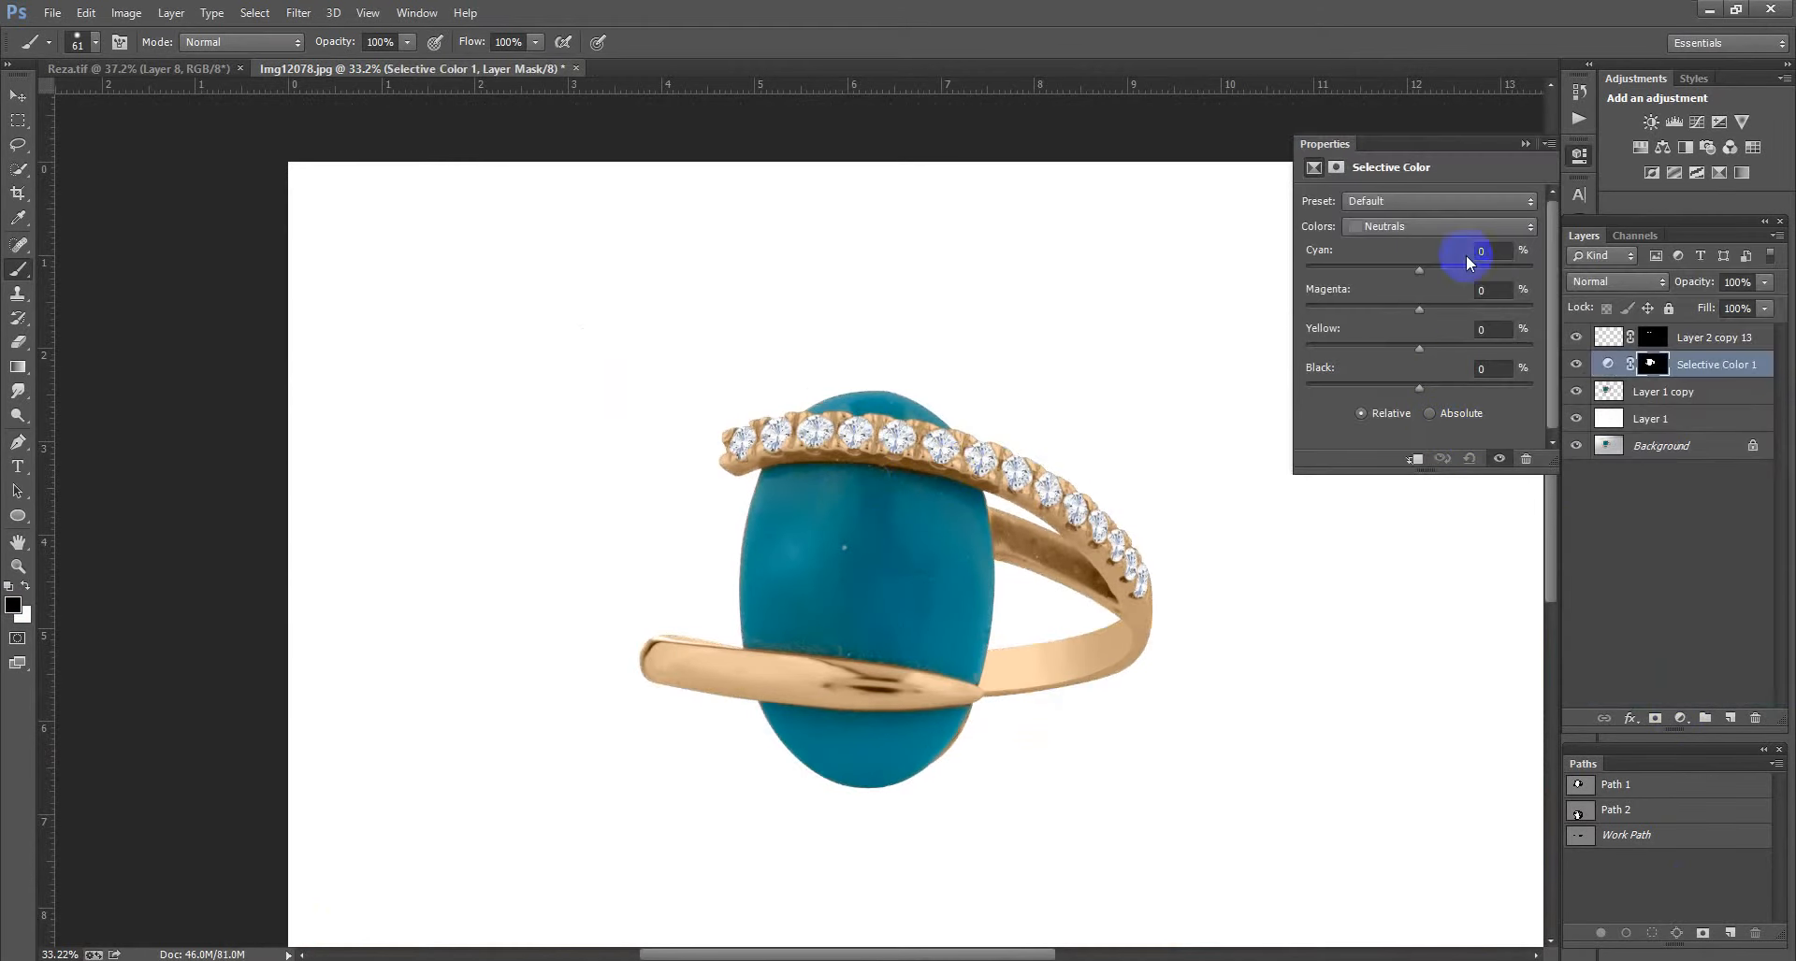
left_click_drag(1451, 239, 1401, 398)
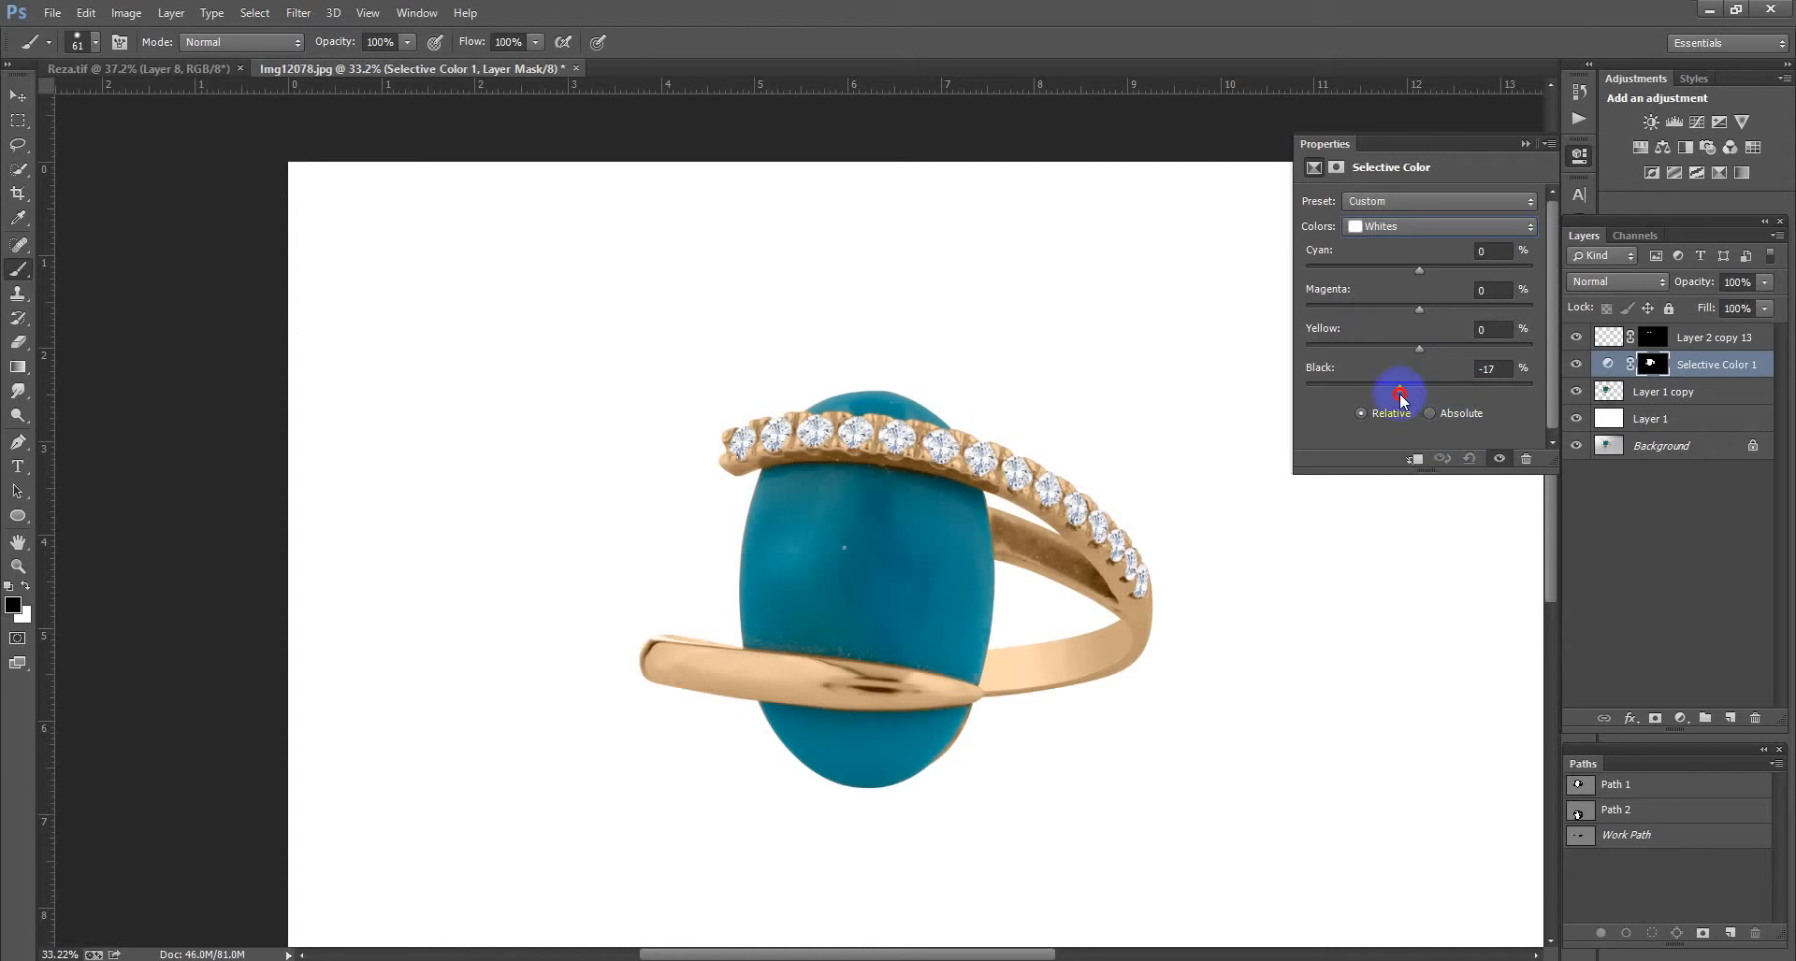
left_click_drag(1512, 225, 1404, 381)
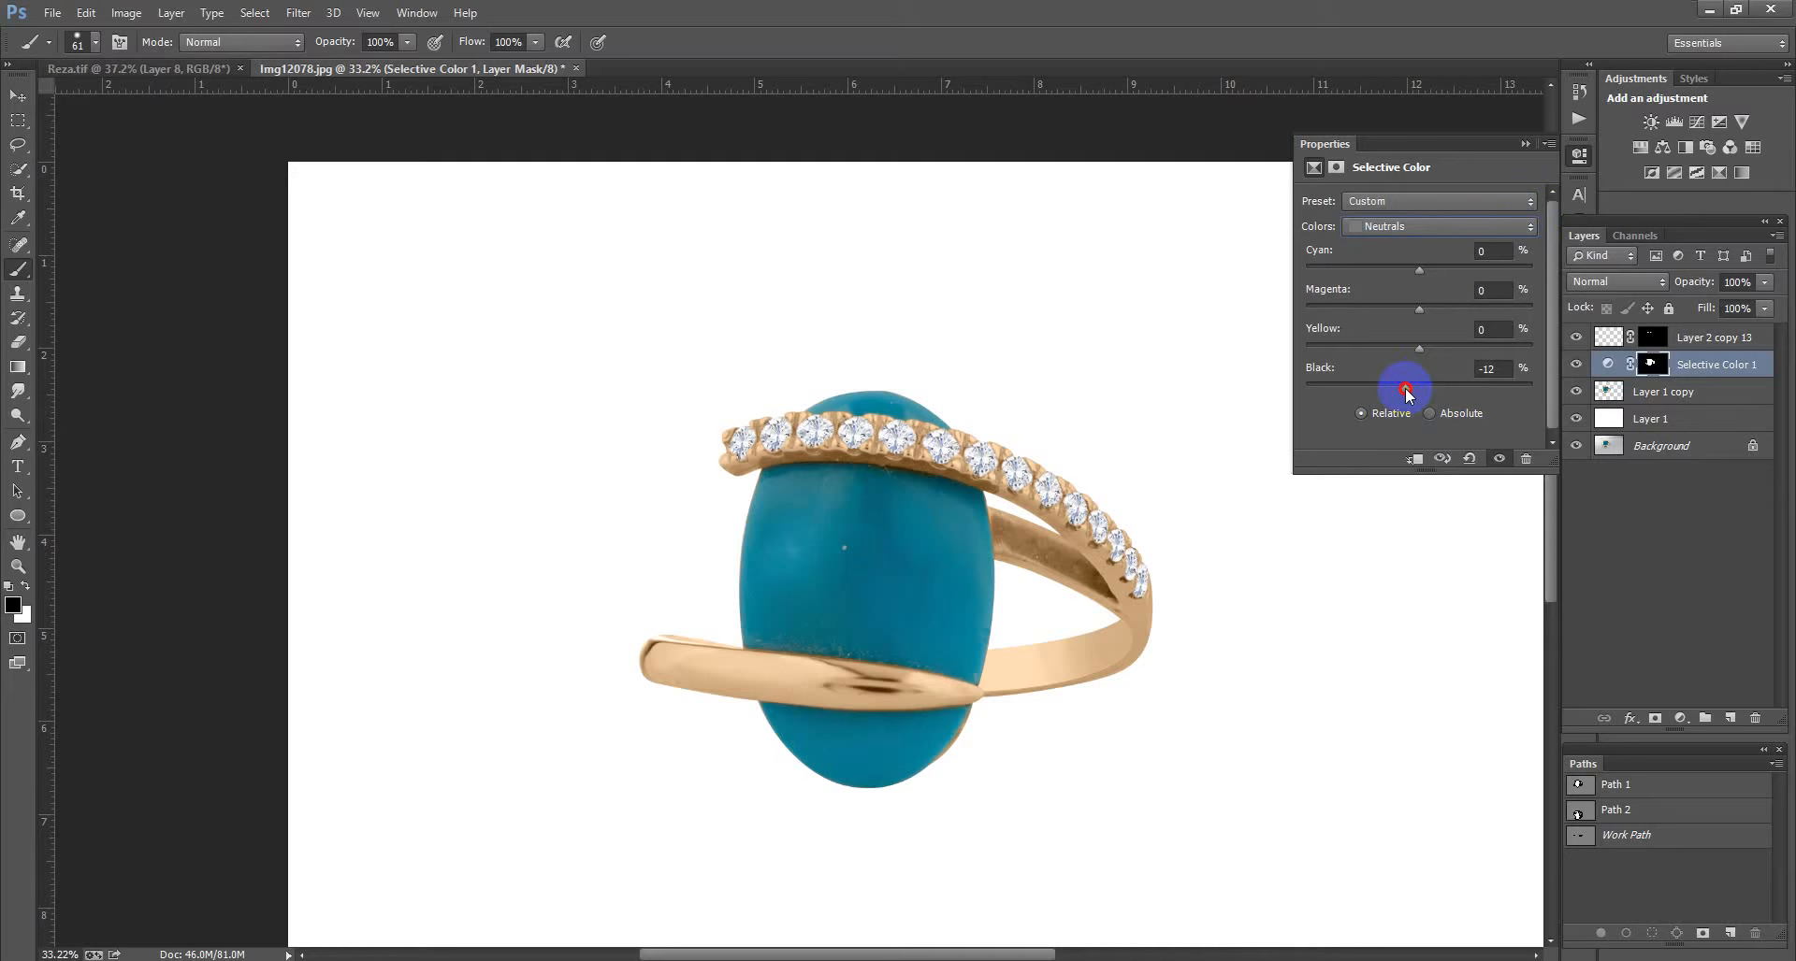
Step: Set Black to about -19% for the Blacks range and toggle the Selective Color adjustment's visibility to compare
left_click(1457, 237)
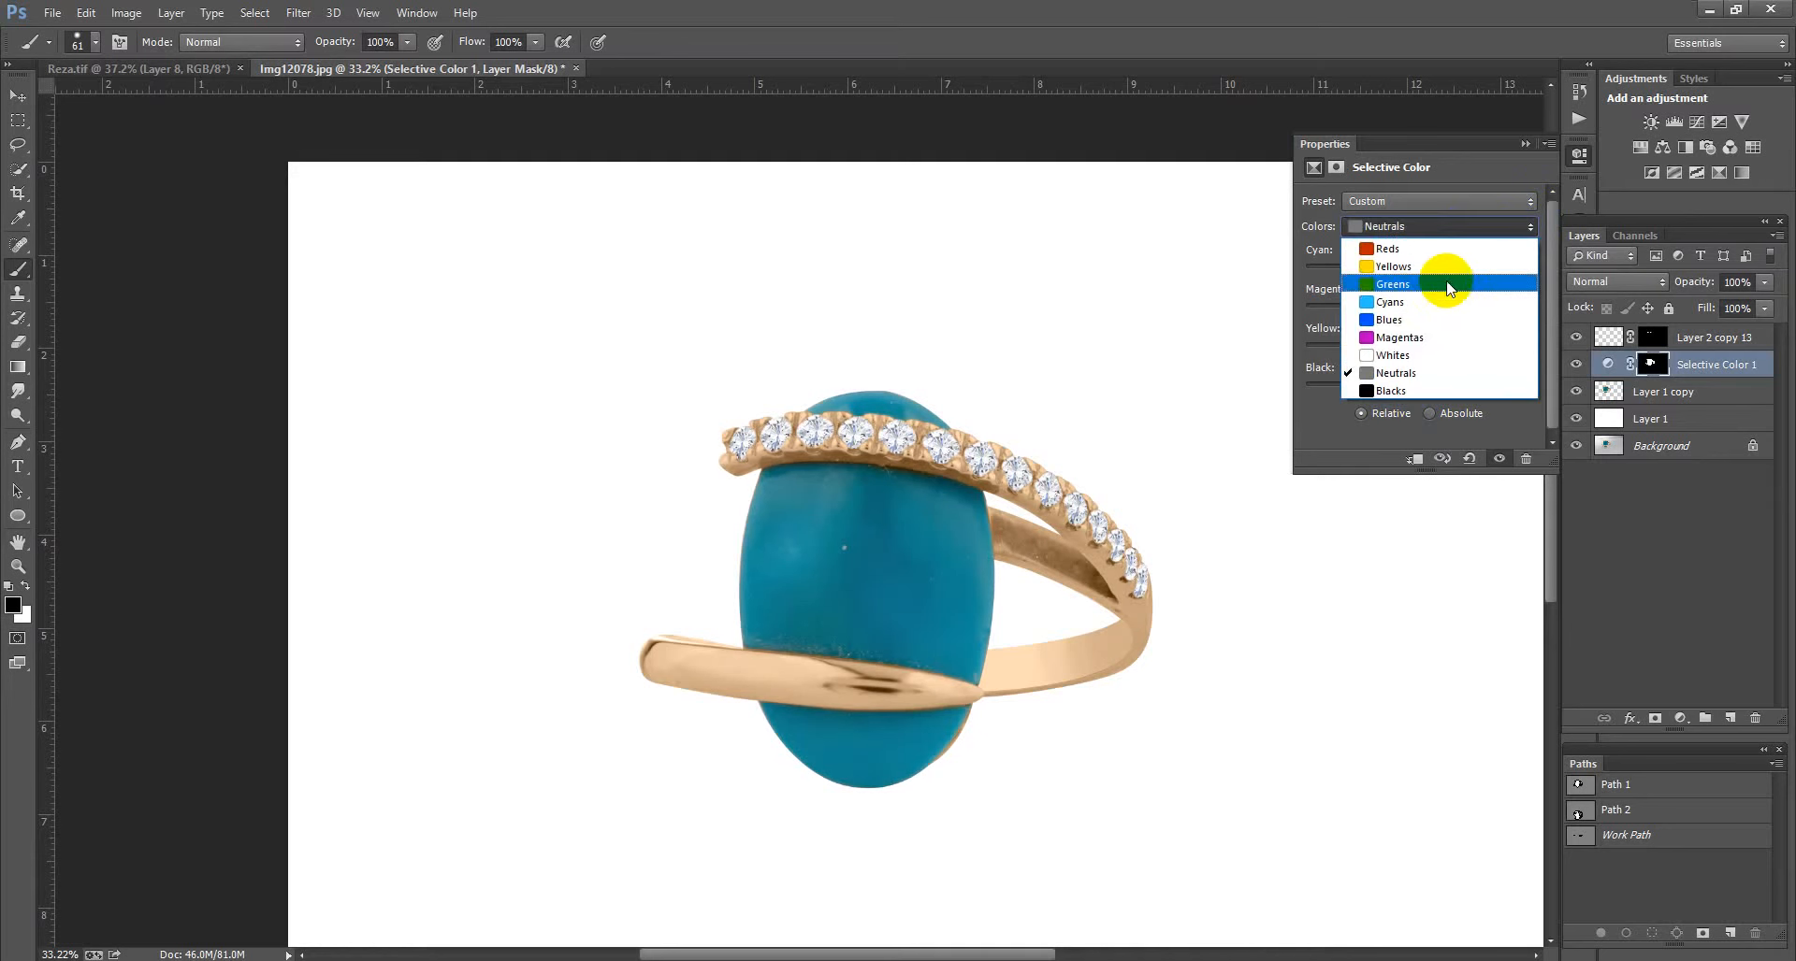
left_click(1450, 384)
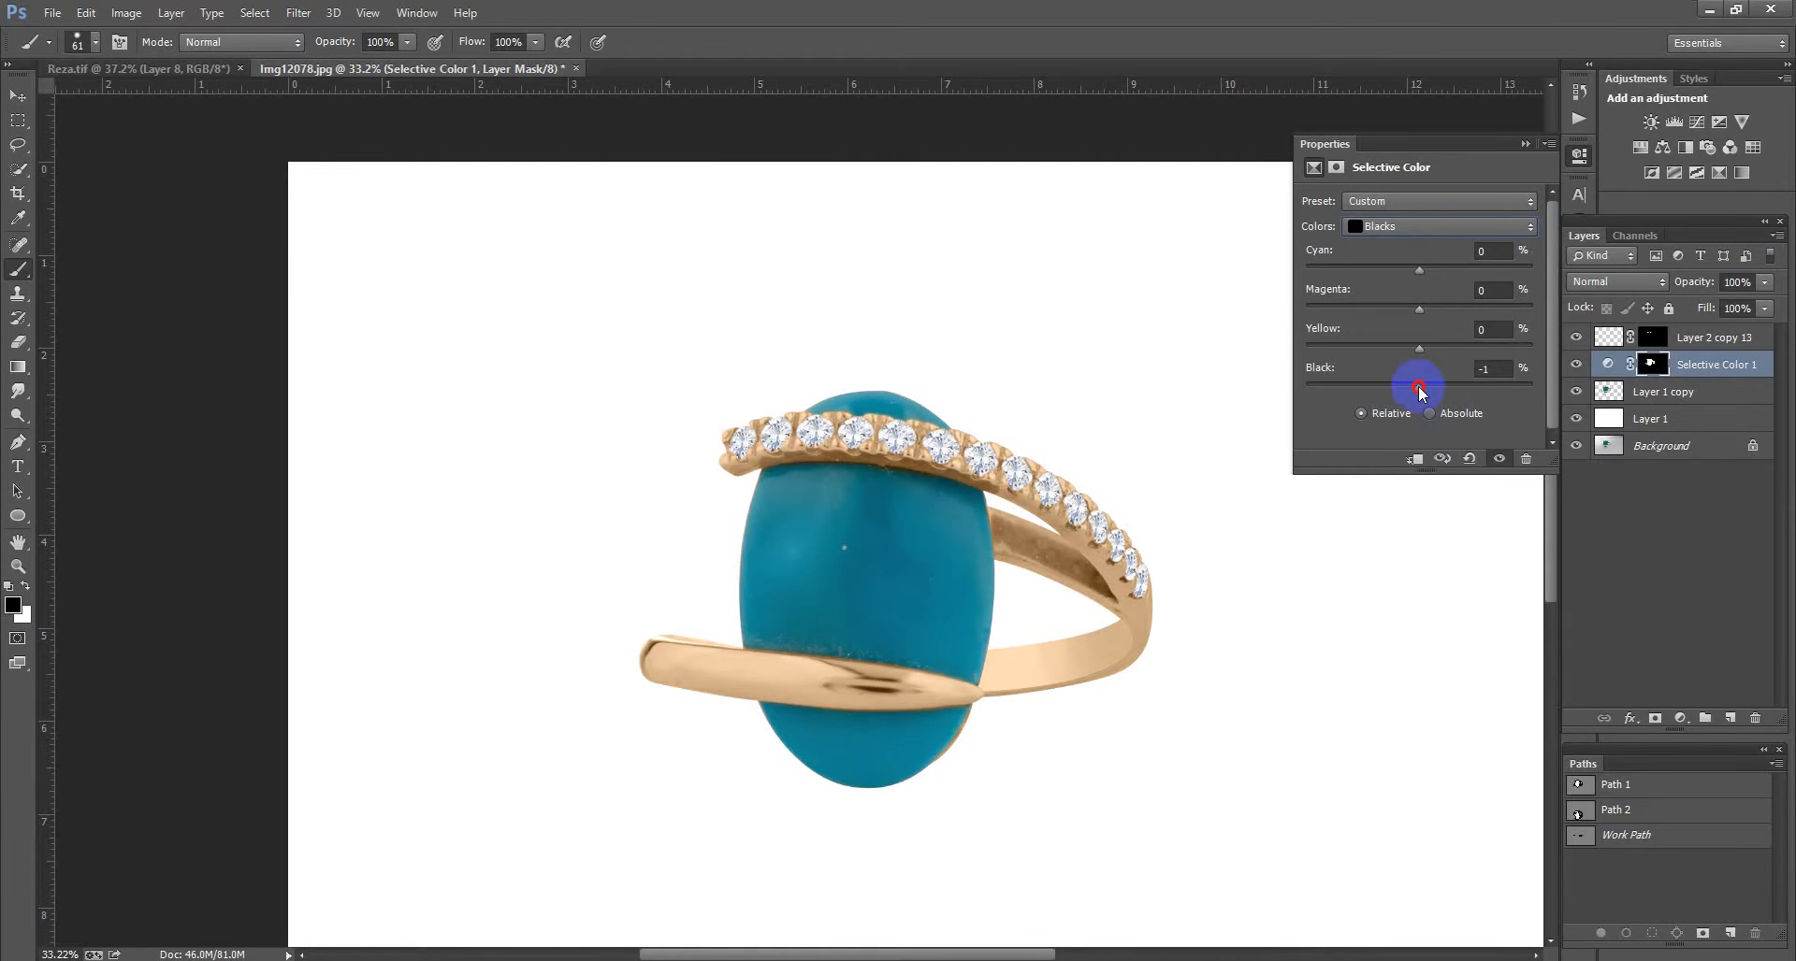
left_click_drag(1417, 386, 1400, 387)
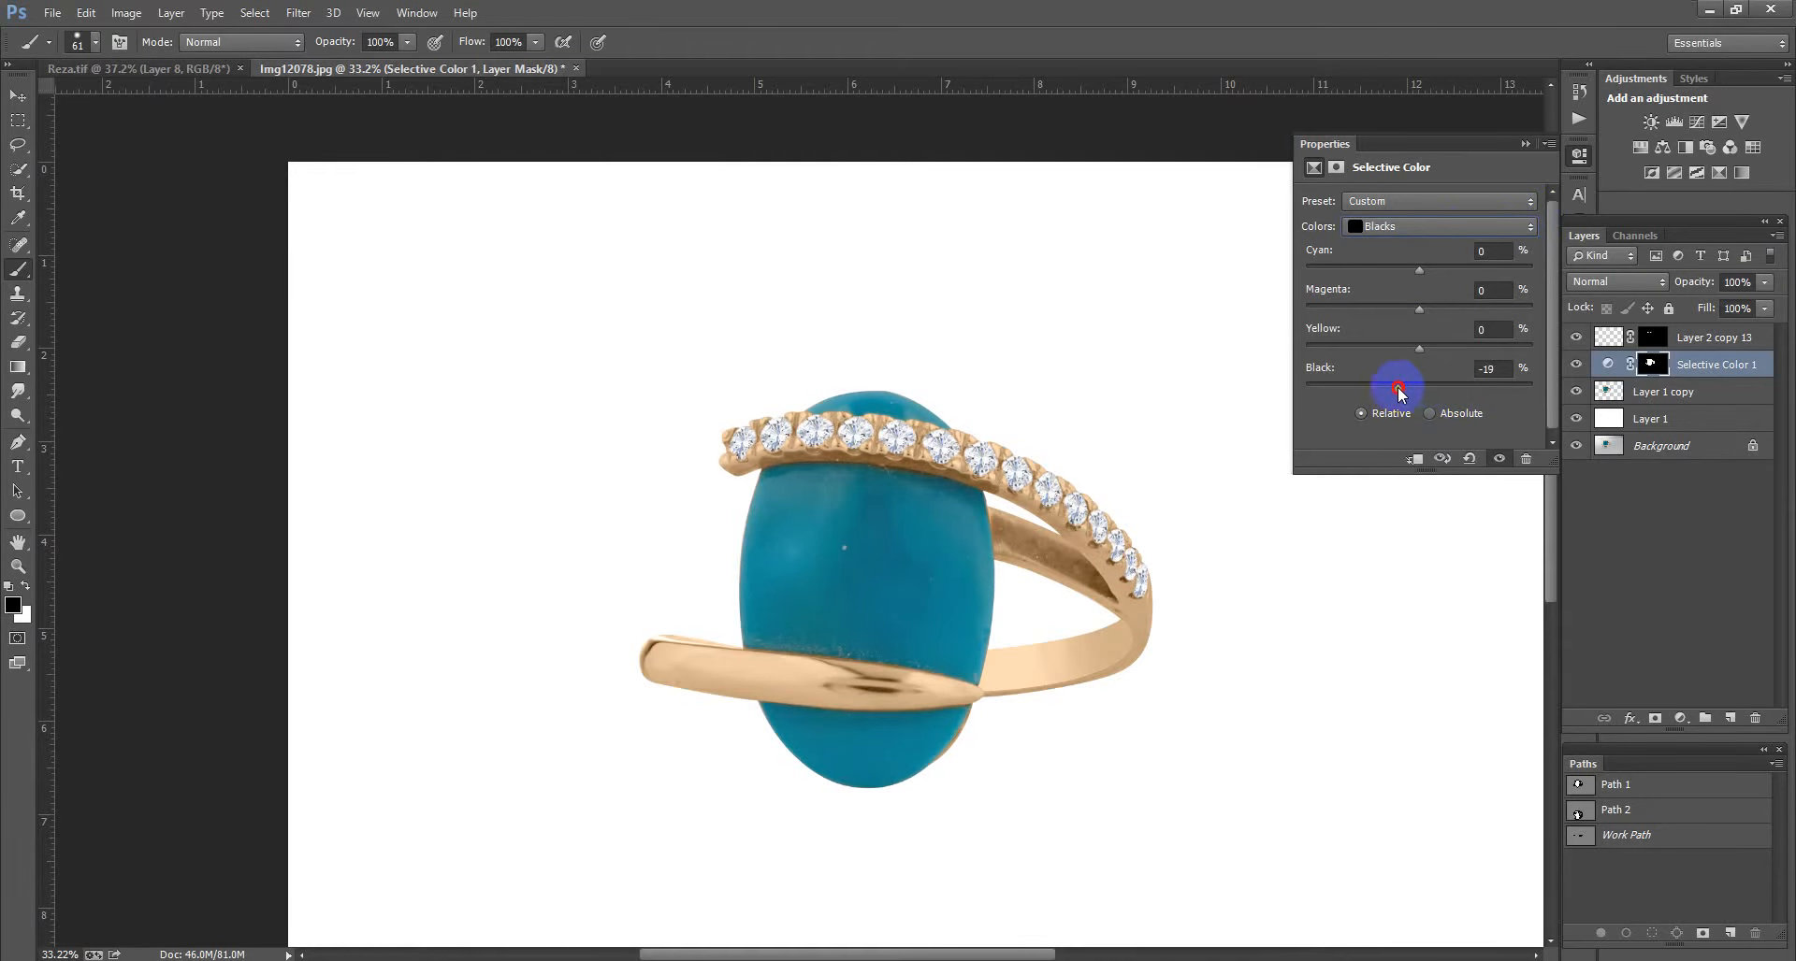
left_click(1524, 146)
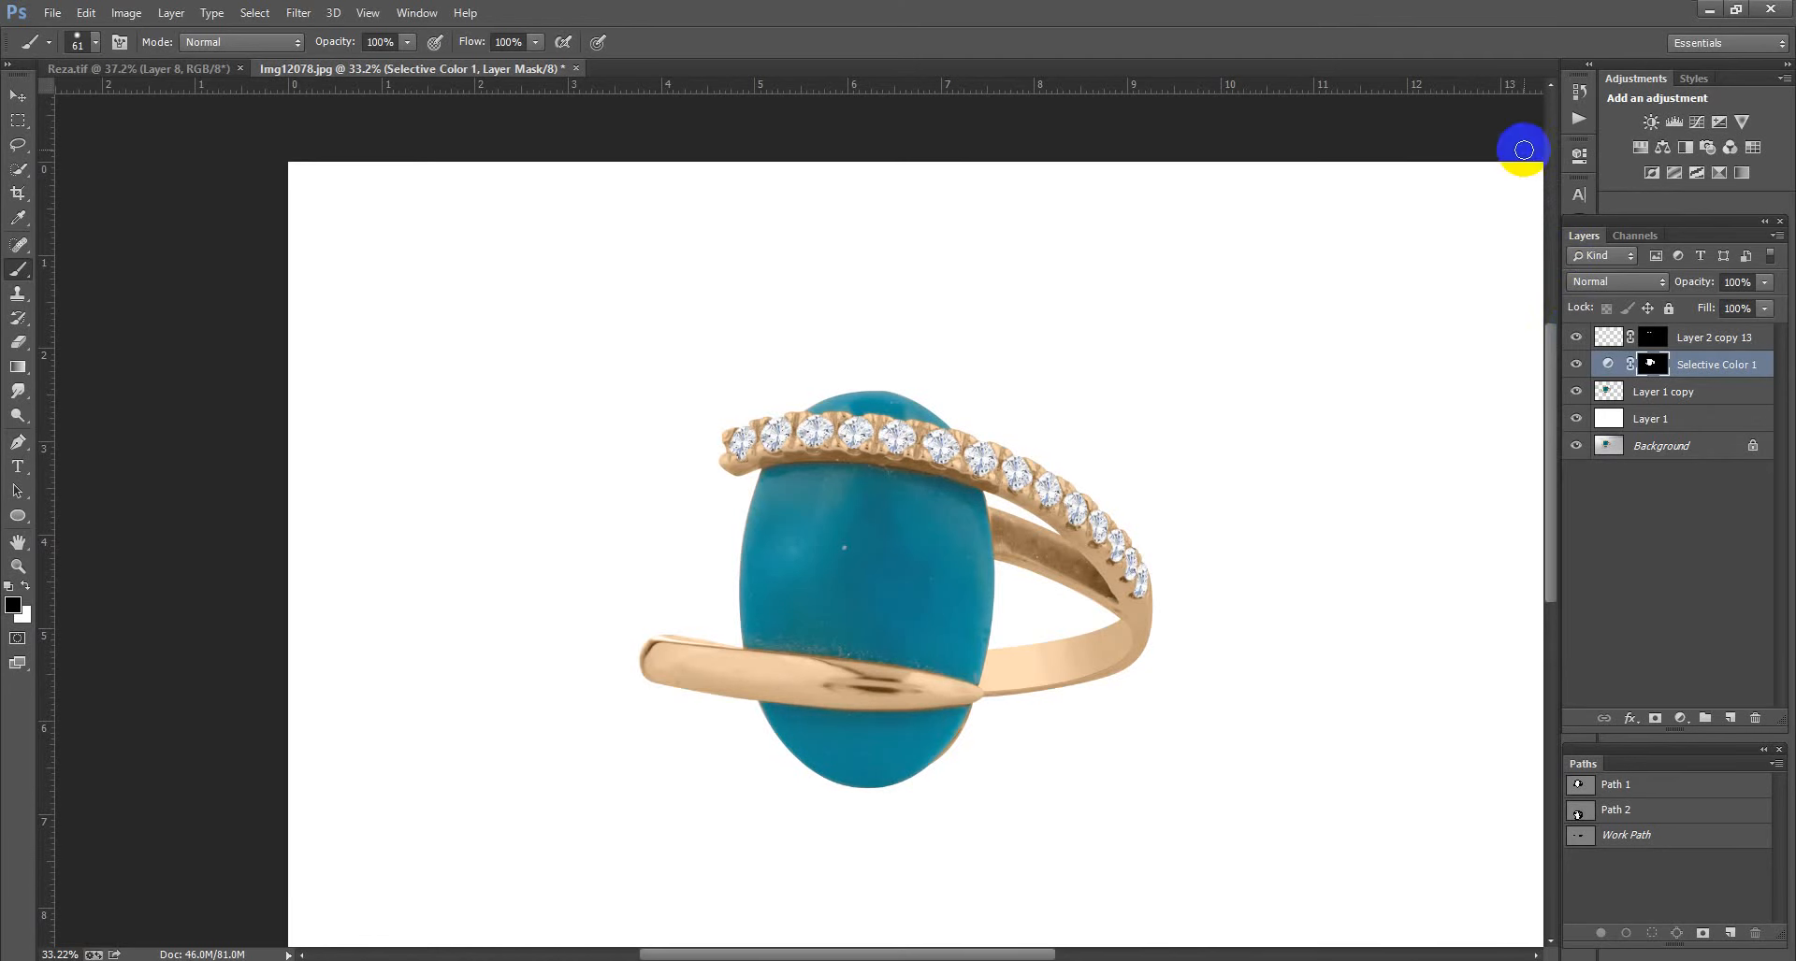
left_click(1574, 369)
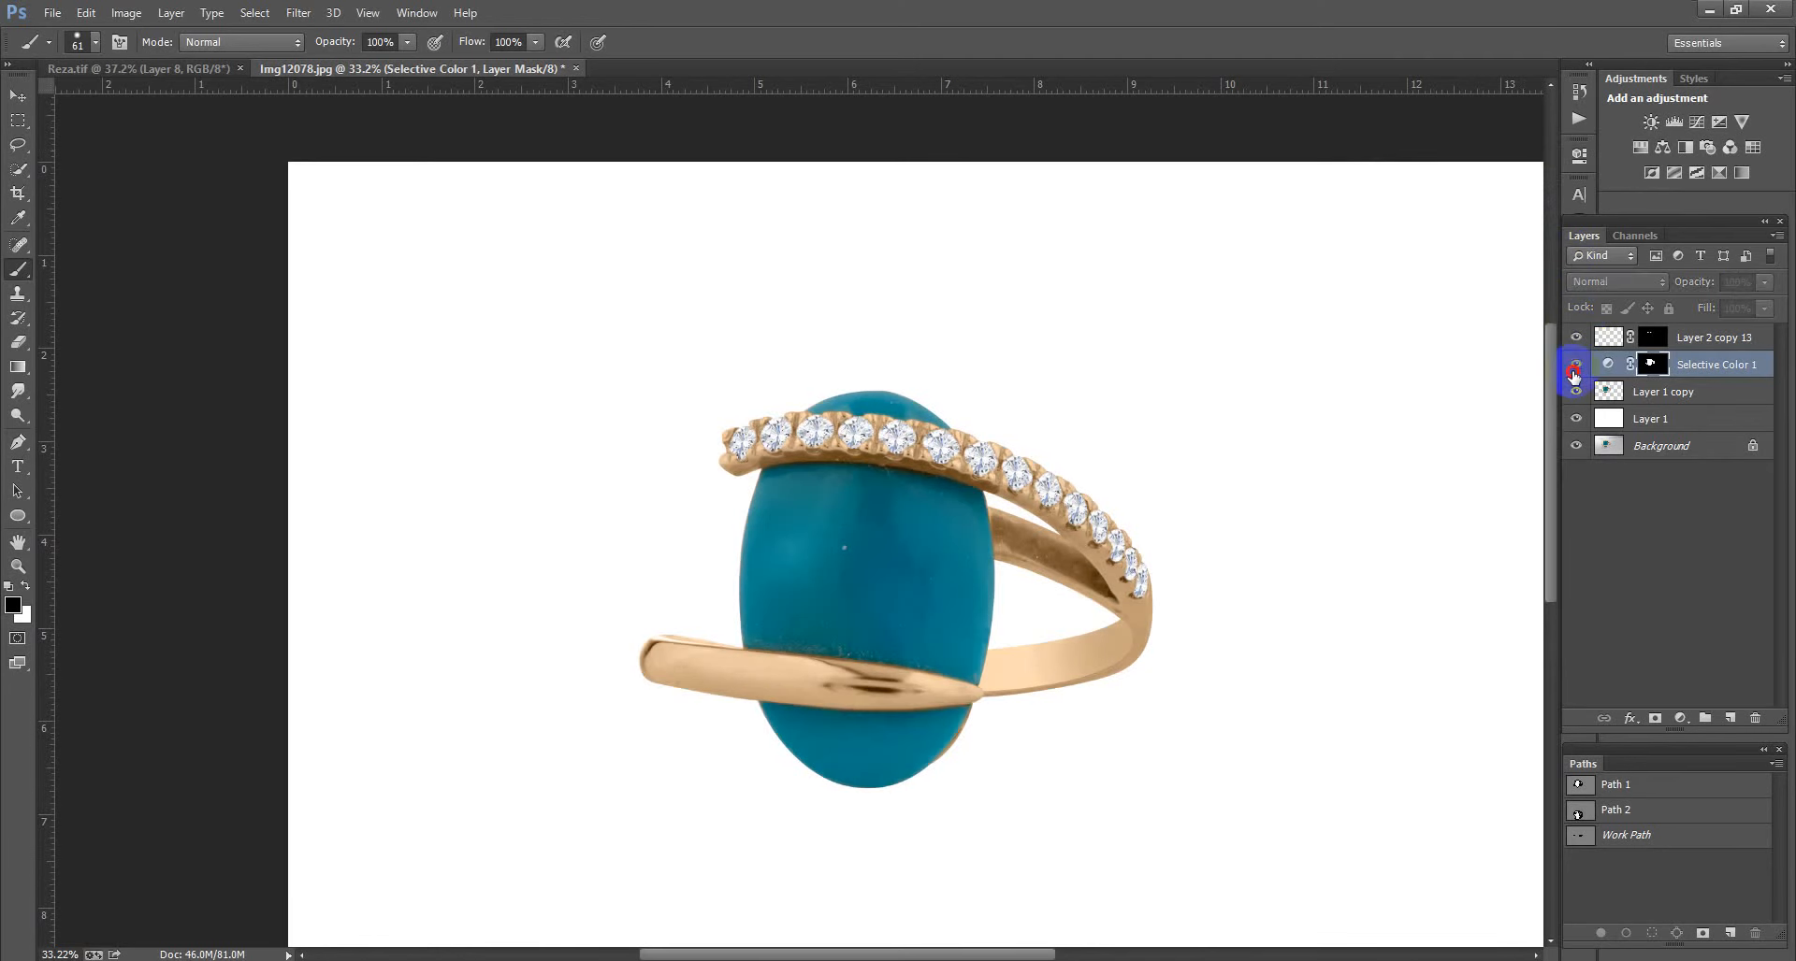
left_click(1575, 369)
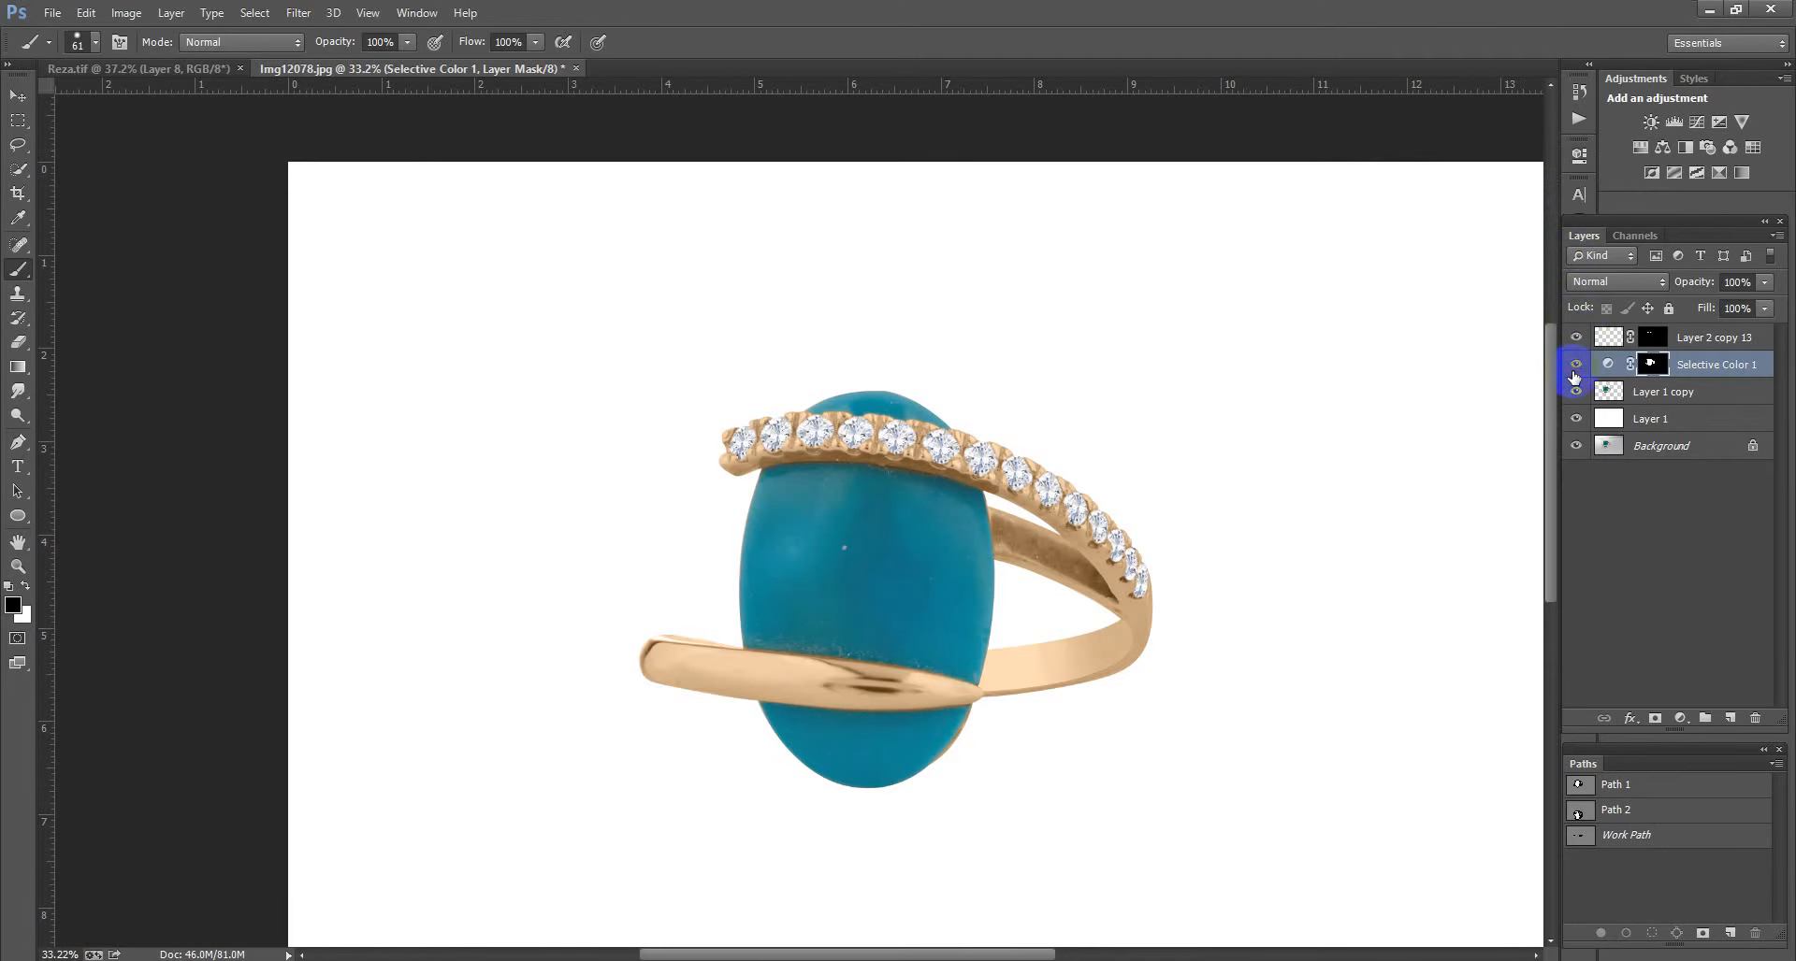
Step: Add a vector mask to the Selective Color layer and load Layer 1 copy's outline as a selection
left_click(1657, 718)
scroll(1034, 615, "up", 6)
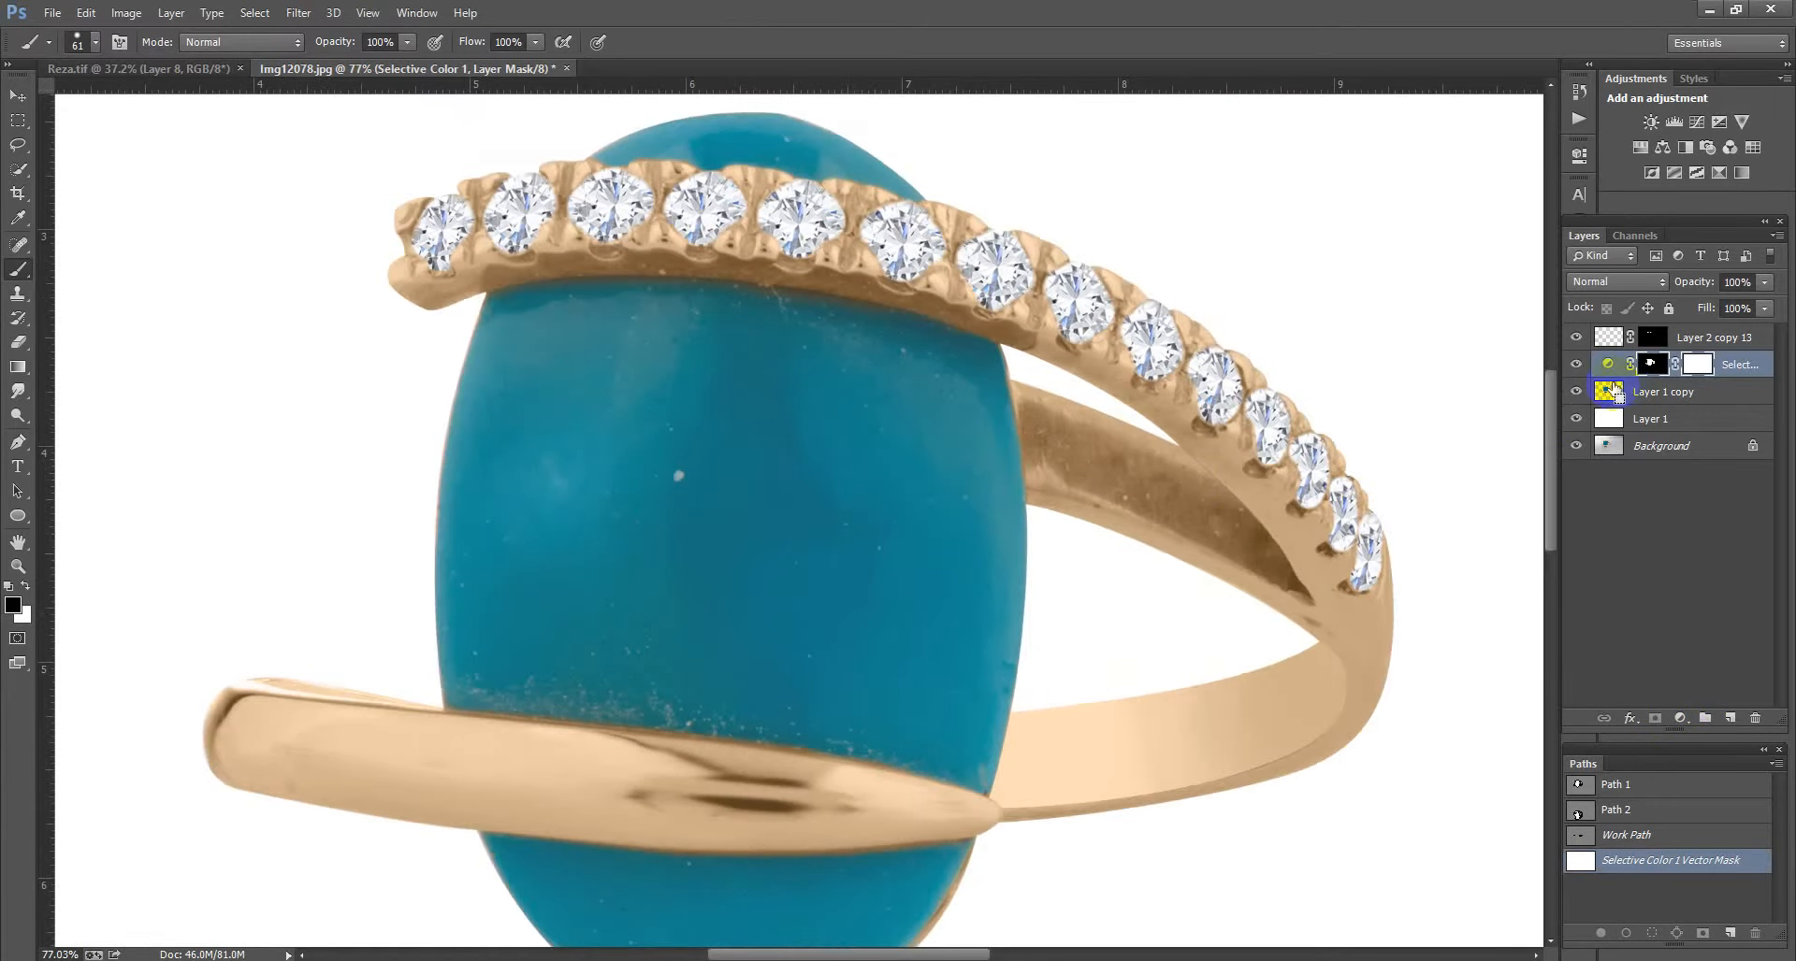
left_click(1613, 395, "ctrl")
scroll(728, 542, "up", 3)
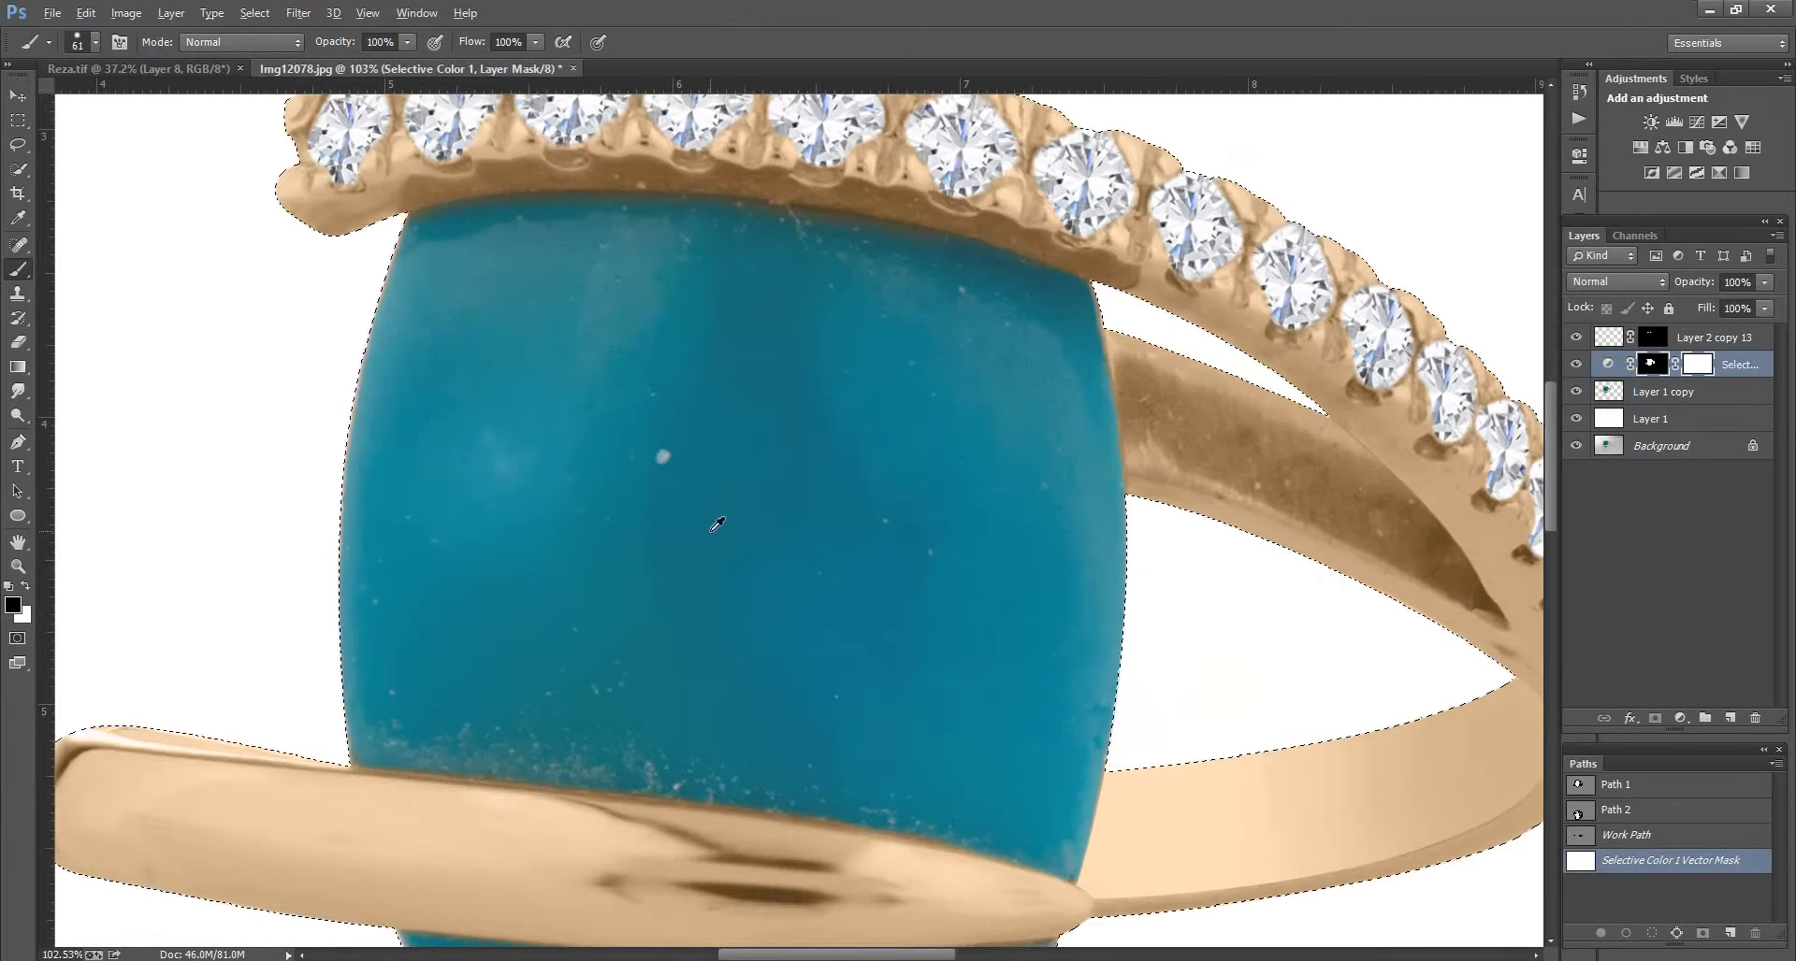
Step: Paint black on the Selective Color layer's mask along the turquoise's edges between the two bands, using a 63 px brush
mouse_move(711, 530)
left_mouse_down()
mouse_move(905, 570)
mouse_move(850, 512)
mouse_move(521, 416)
left_mouse_up()
mouse_move(650, 402)
left_mouse_down()
mouse_move(800, 589)
mouse_move(782, 598)
mouse_move(923, 484)
mouse_move(870, 601)
mouse_move(657, 595)
mouse_move(489, 549)
mouse_move(486, 567)
mouse_move(548, 314)
mouse_move(551, 507)
mouse_move(727, 582)
mouse_move(1115, 648)
mouse_move(1158, 495)
left_mouse_up()
scroll(819, 602, "down", 3)
scroll(818, 602, "left", 3)
left_click_drag(1103, 402, 1039, 406)
scroll(1160, 711, "up", 4)
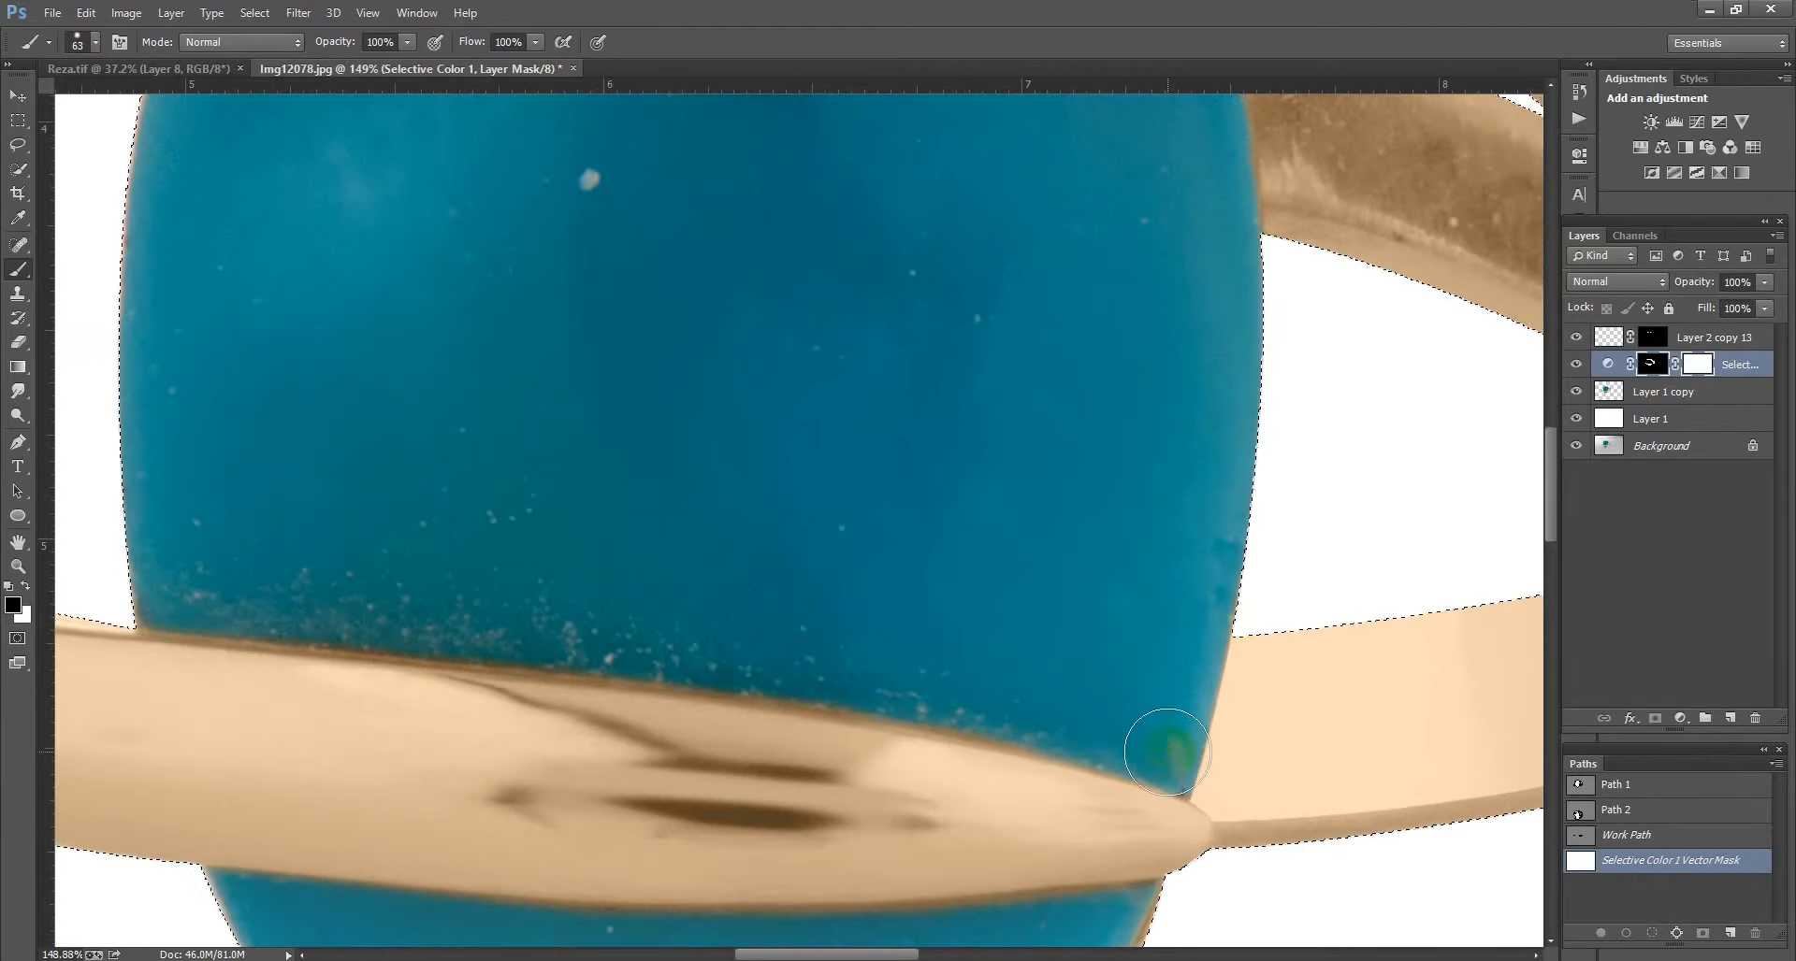
left_click(838, 650)
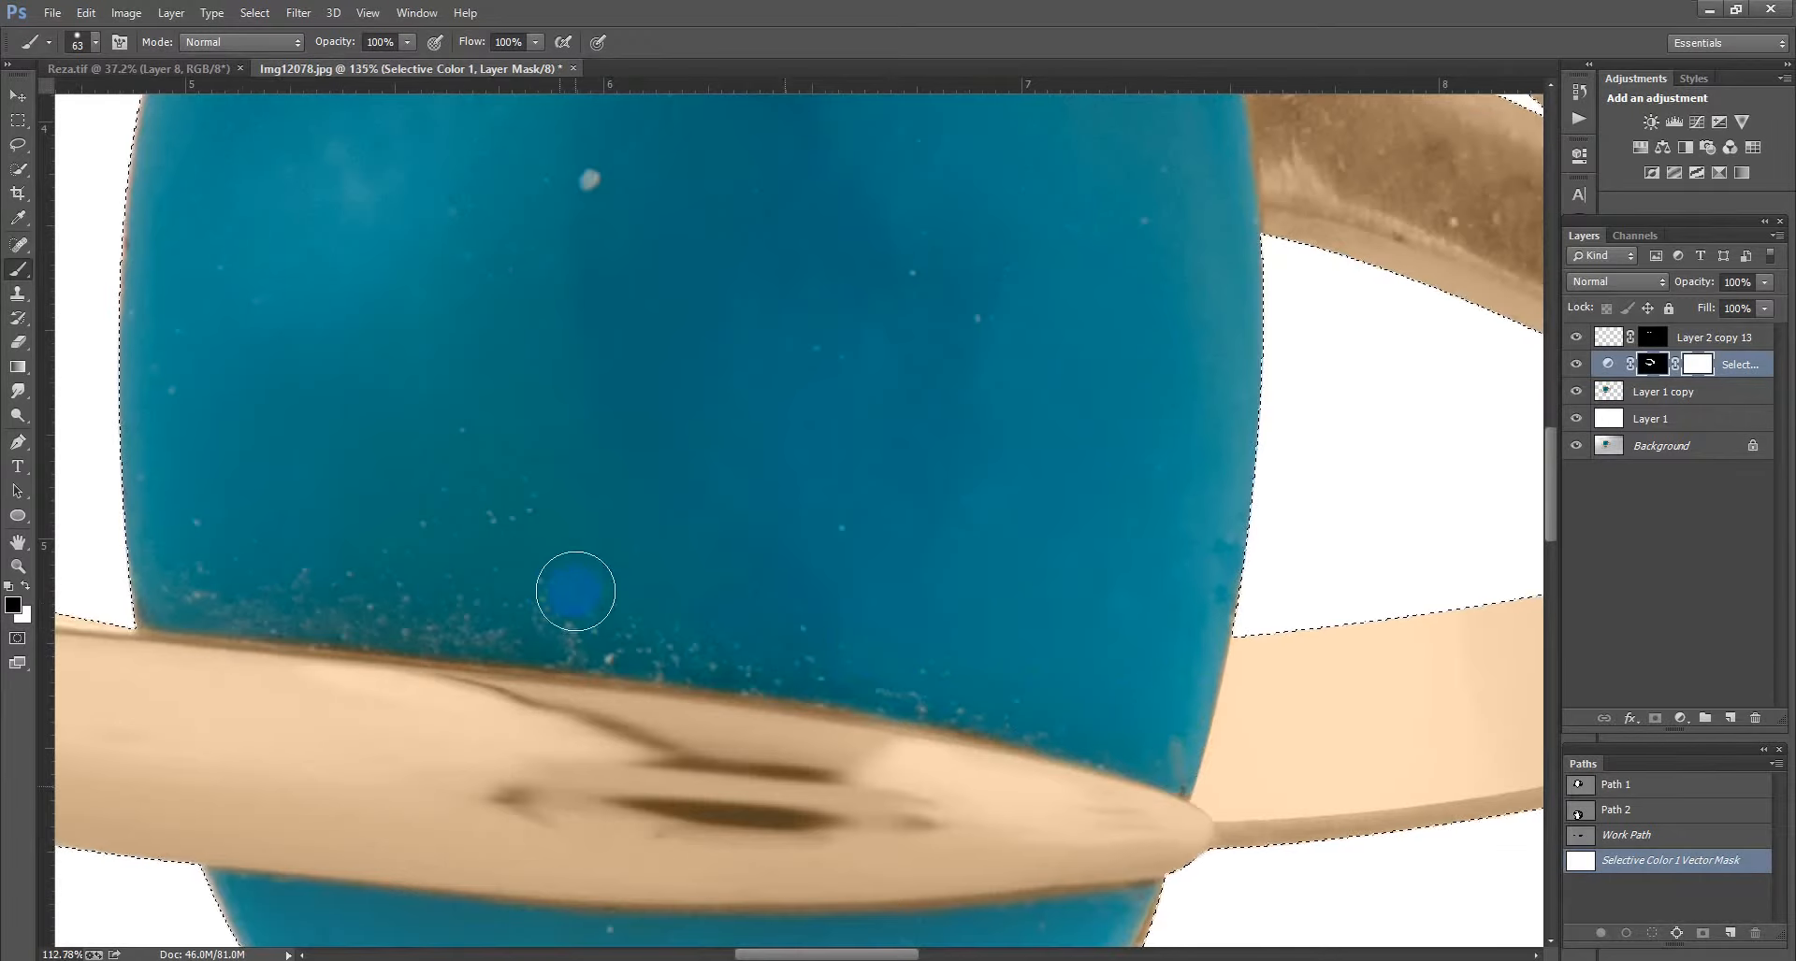
scroll(575, 591, "down", 4)
left_click_drag(687, 610, 827, 745)
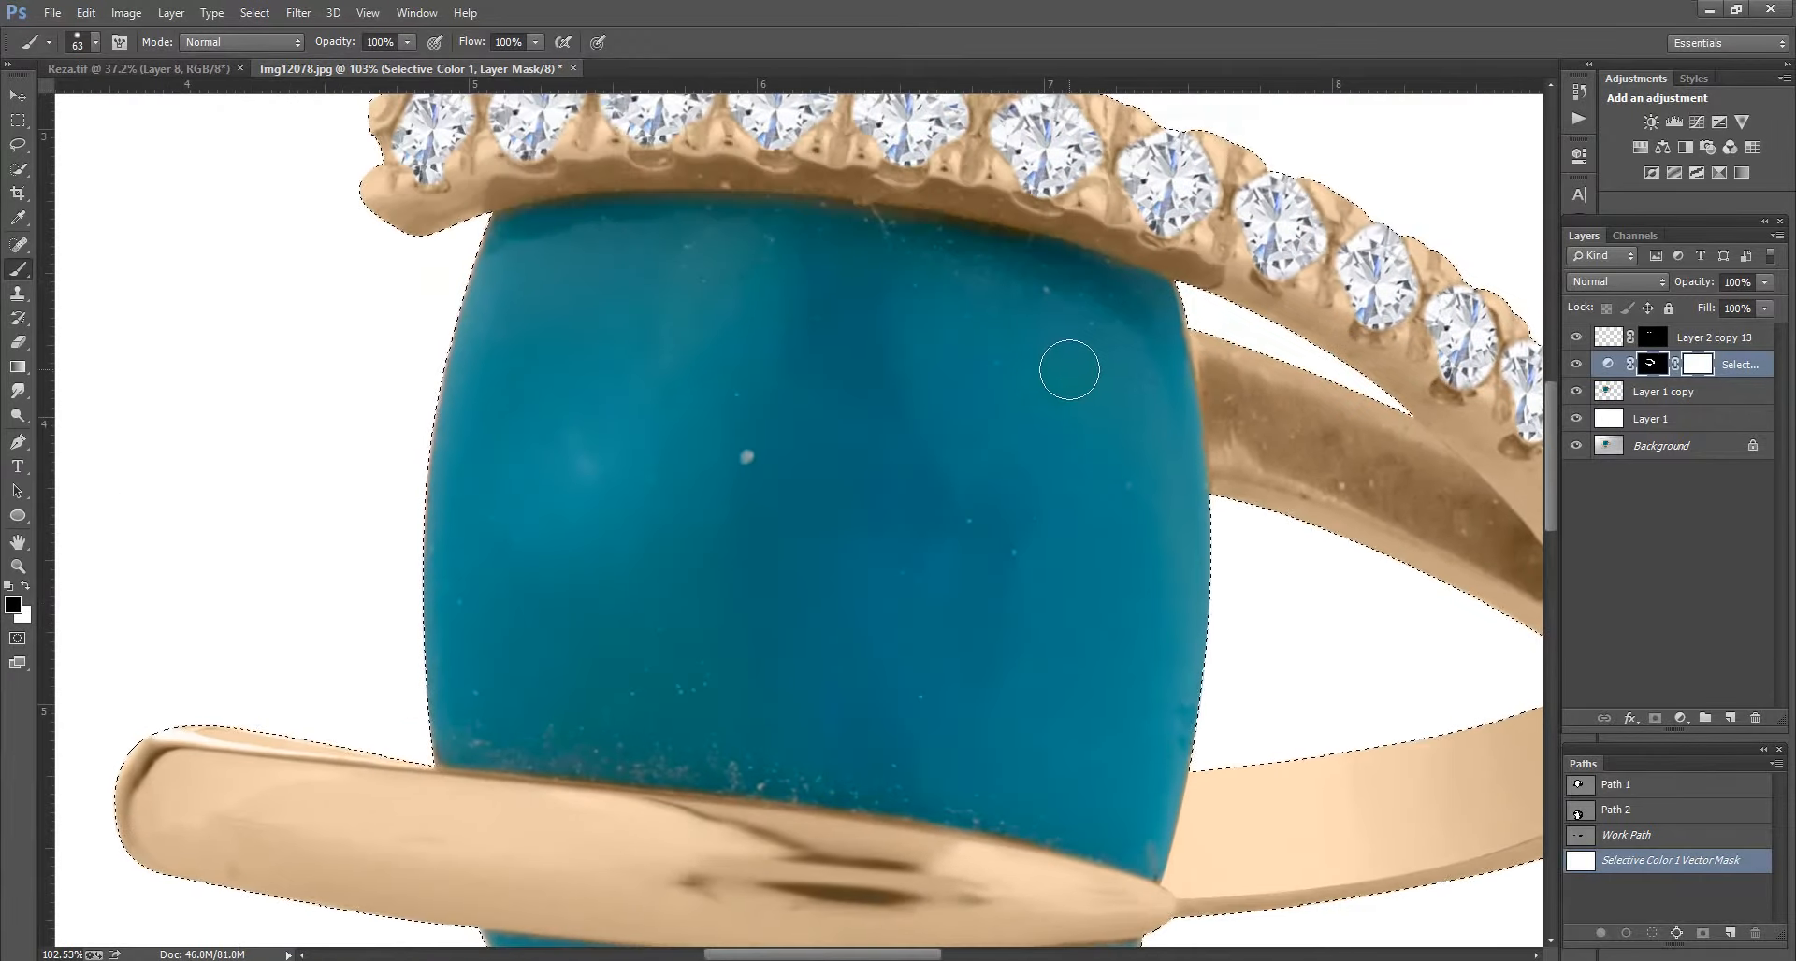
Step: Enlarge the brush to 253 px and paint black on the mask over the rest of the turquoise between the bands
scroll(1072, 364, "up", 3)
left_click_drag(667, 482, 789, 481)
mouse_move(603, 358)
left_mouse_down()
mouse_move(883, 391)
mouse_move(981, 426)
mouse_move(1042, 408)
left_mouse_up()
scroll(1075, 711, "down", 3)
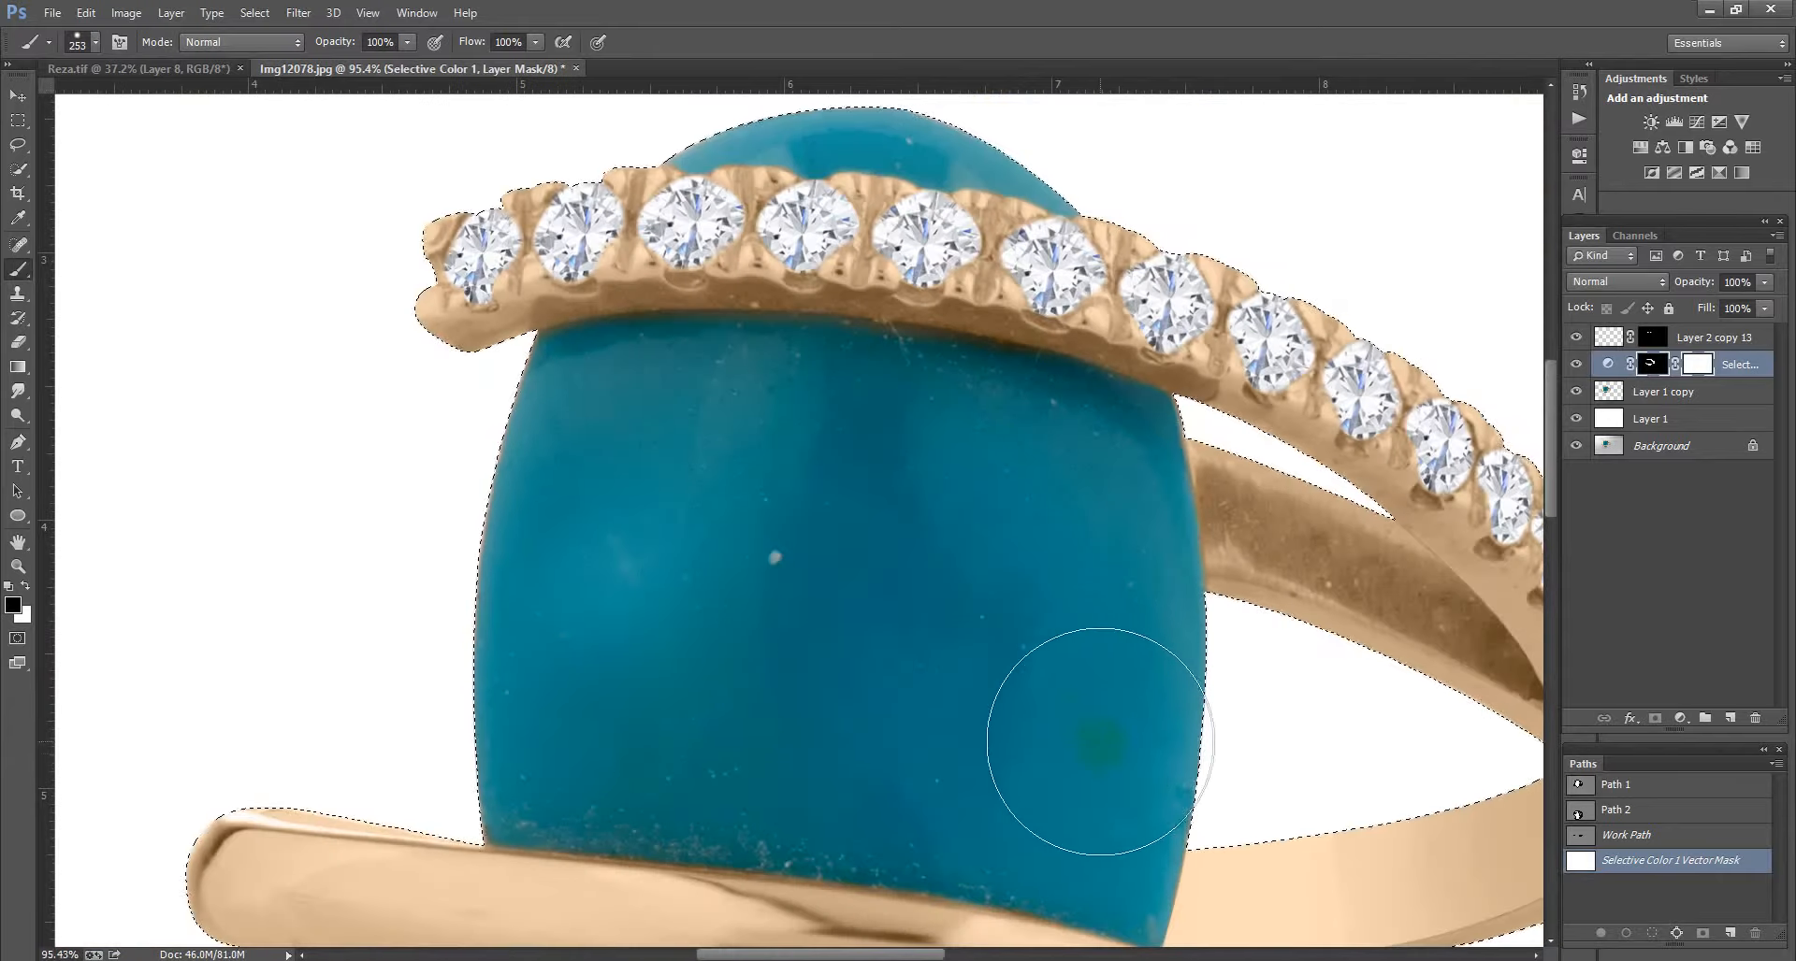
mouse_move(1087, 768)
left_mouse_down()
mouse_move(703, 707)
mouse_move(585, 731)
mouse_move(515, 635)
mouse_move(687, 509)
mouse_move(931, 647)
mouse_move(1093, 709)
mouse_move(1025, 522)
mouse_move(874, 401)
left_mouse_up()
Step: Paint black on the Selective Color mask over the turquoise above the diamond band and below the lower gold band
scroll(776, 402, "up", 2)
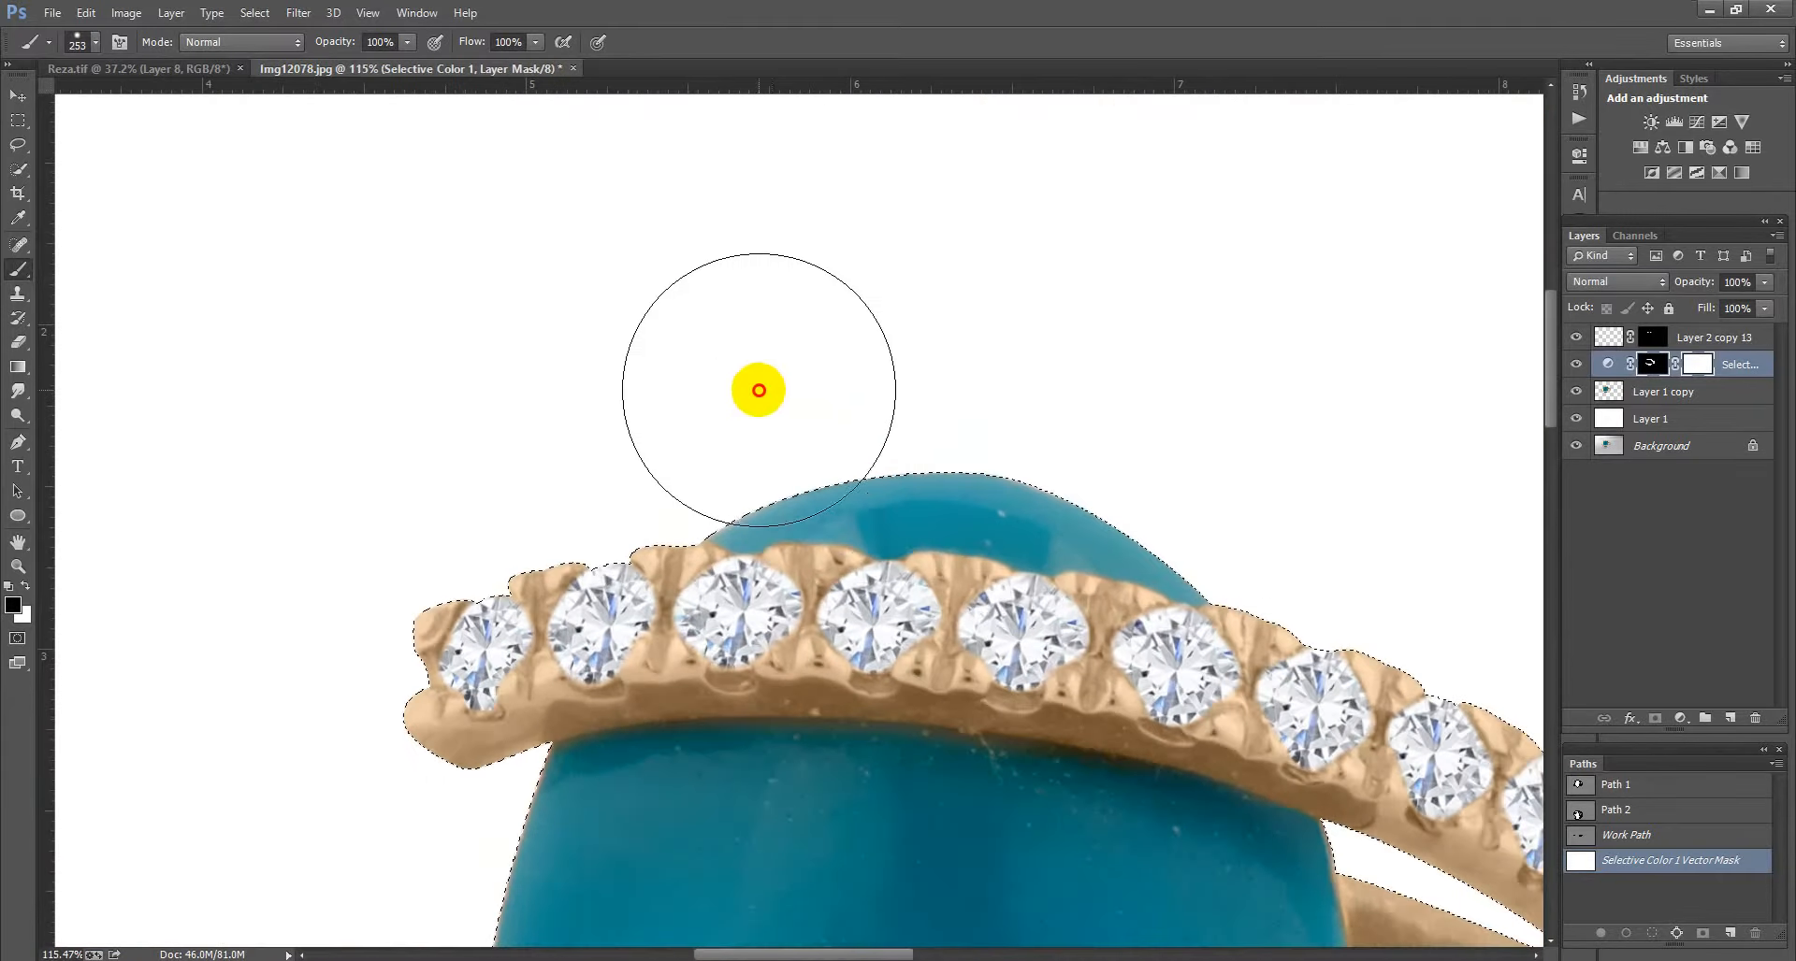
mouse_move(758, 390)
left_mouse_down()
mouse_move(745, 409)
mouse_move(1075, 424)
mouse_move(1194, 456)
left_mouse_up()
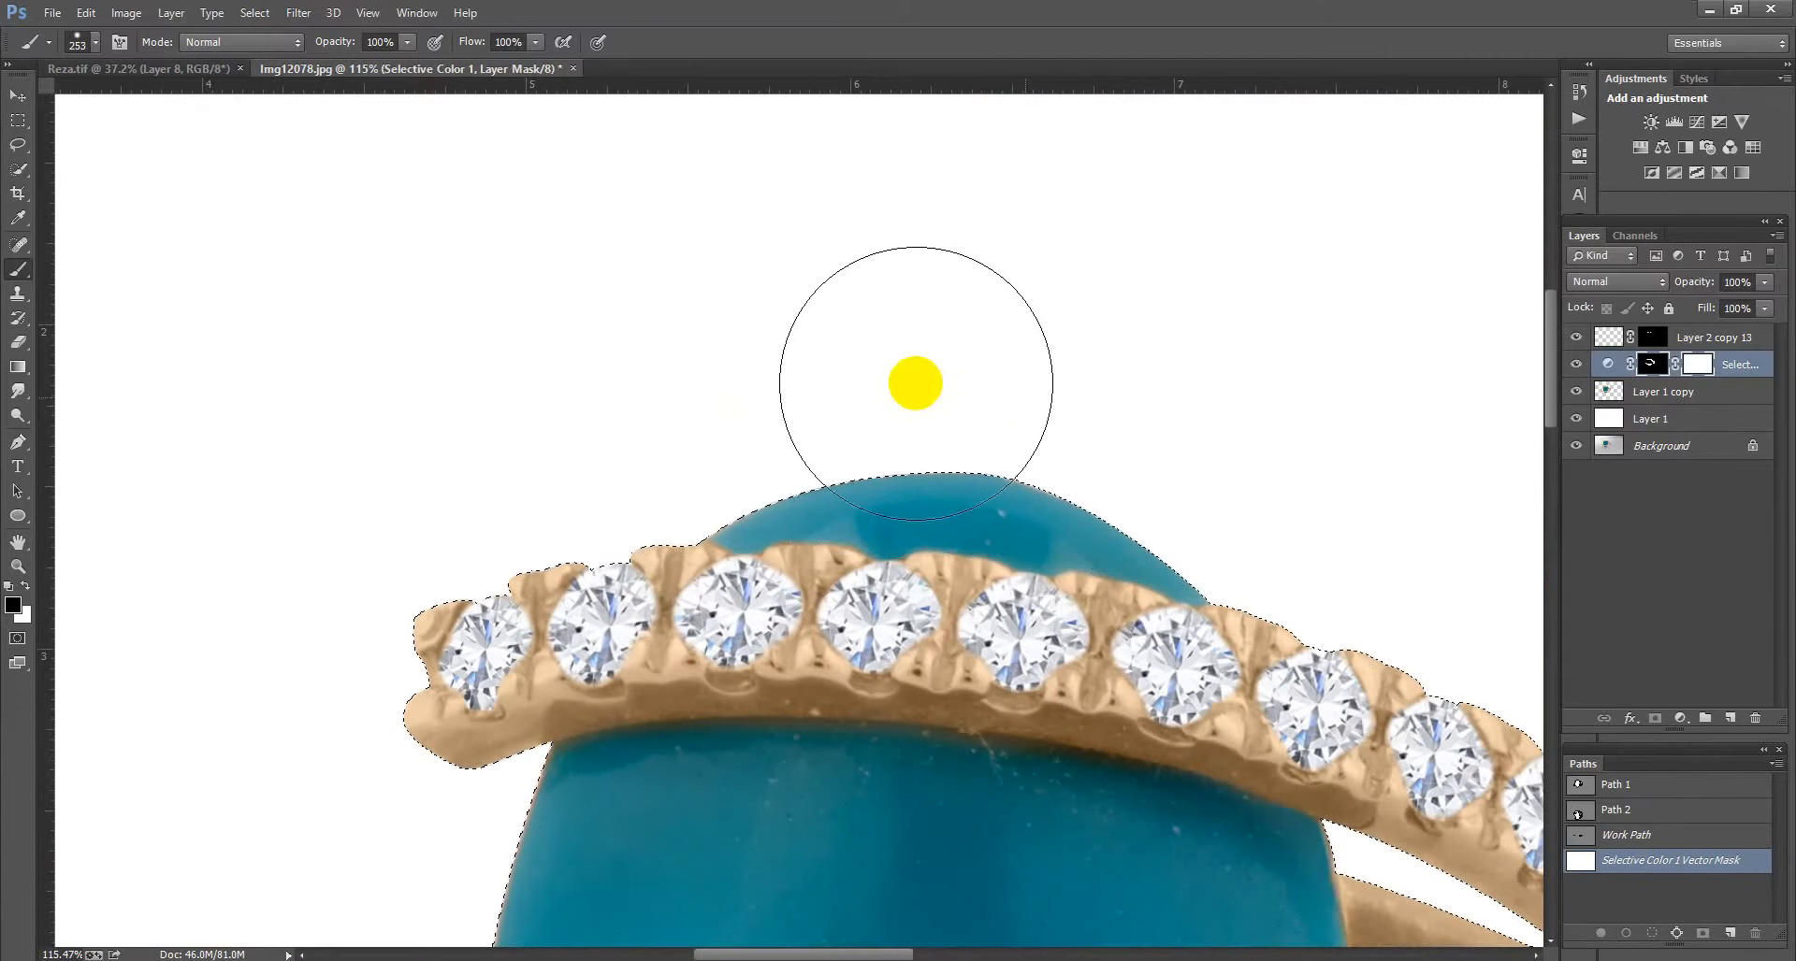
scroll(915, 384, "down", 5)
scroll(861, 408, "down", 6)
scroll(733, 564, "up", 5)
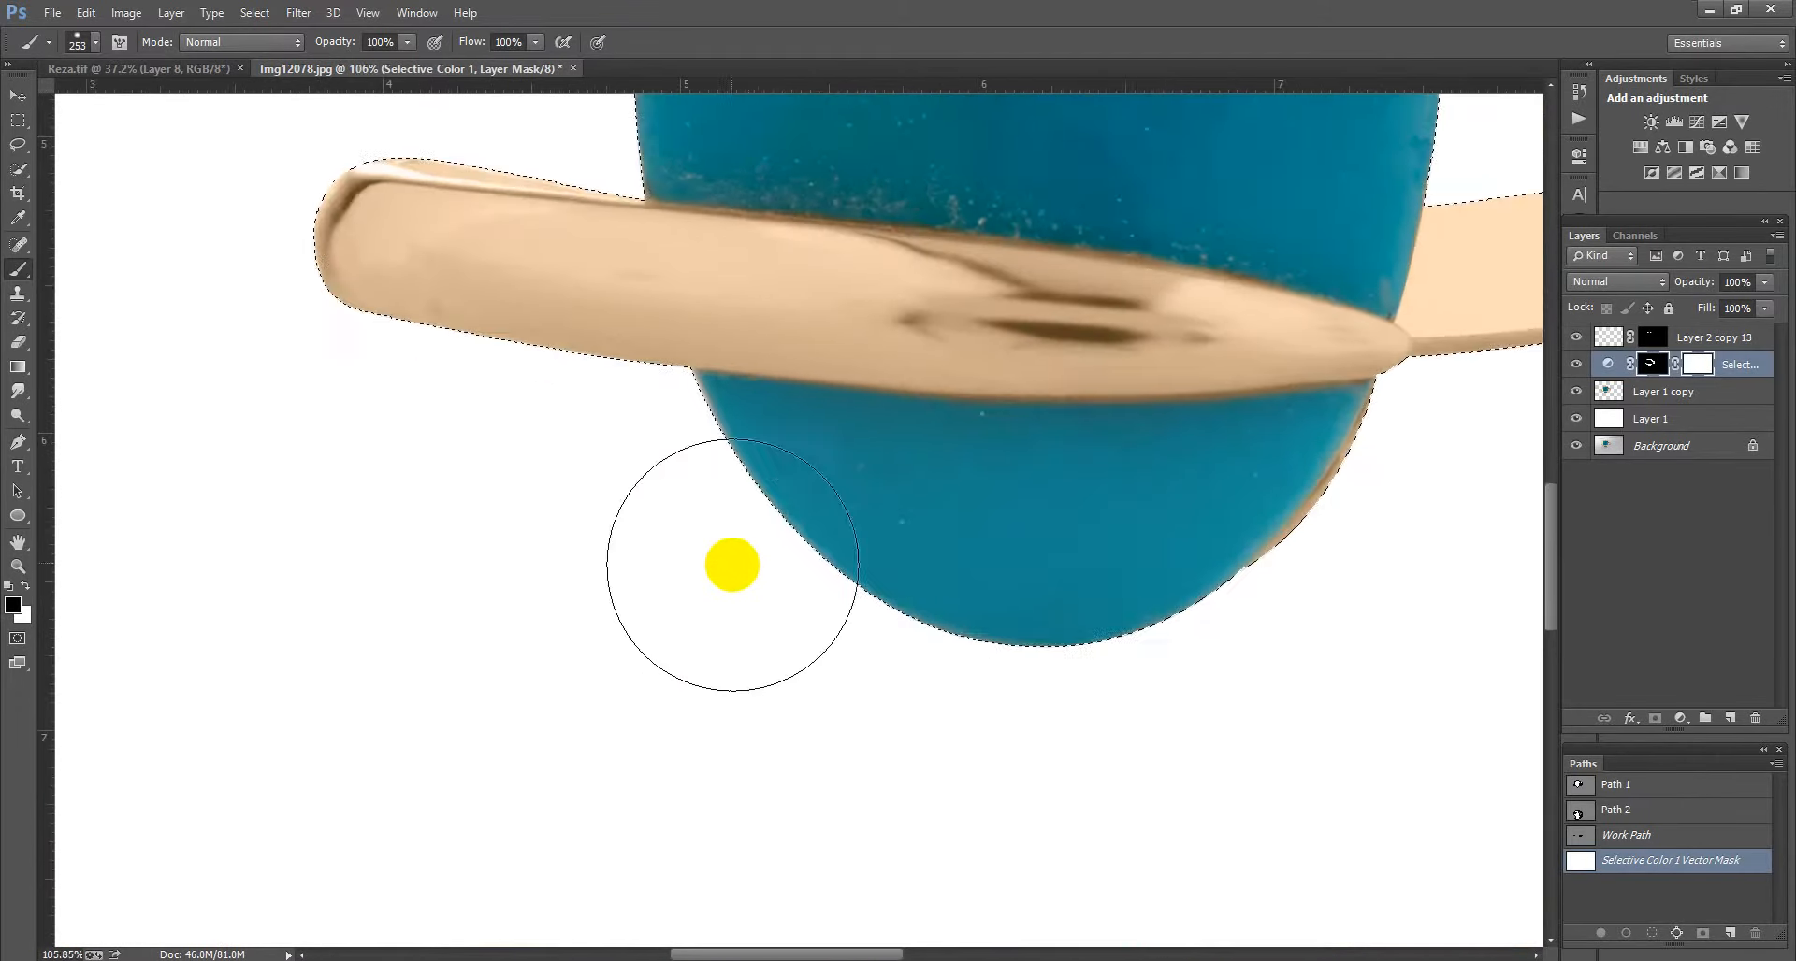
scroll(732, 565, "up", 1)
left_click_drag(729, 493, 1198, 521)
Step: Reduce the brush to 98 px and paint black on the mask over the turquoise's lower-right part beside the metal rim
right_click(1185, 524, "alt")
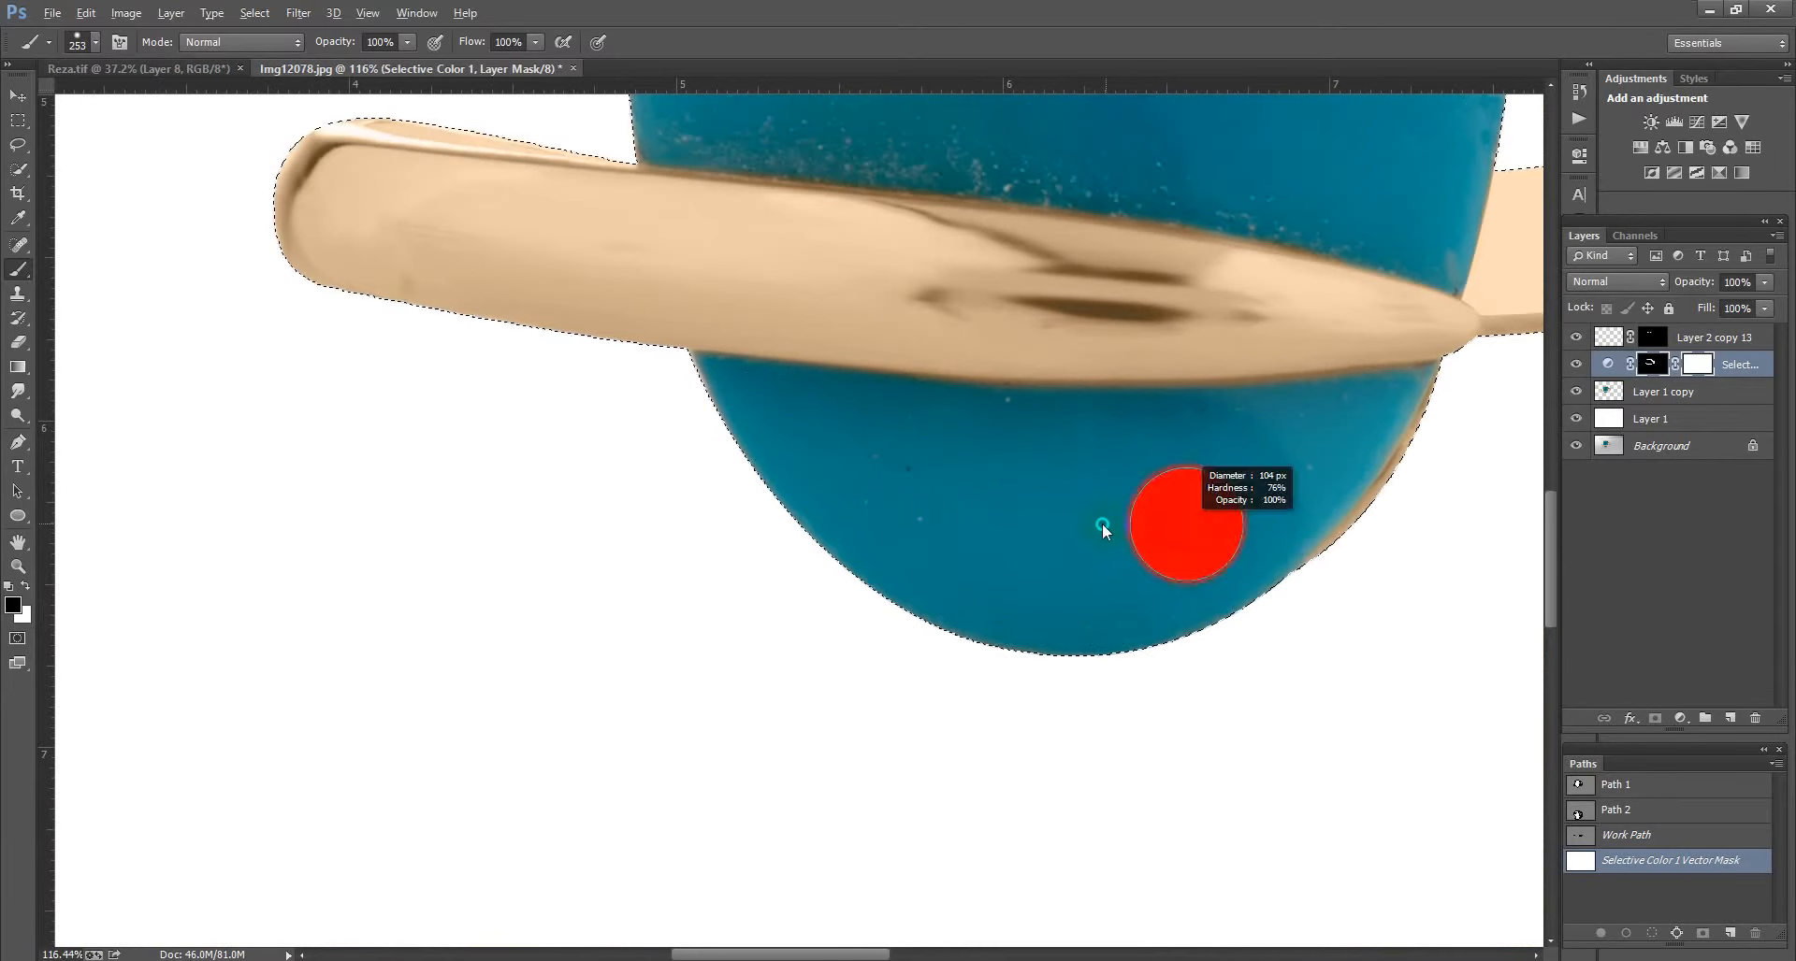
scroll(1166, 515, "up", 3)
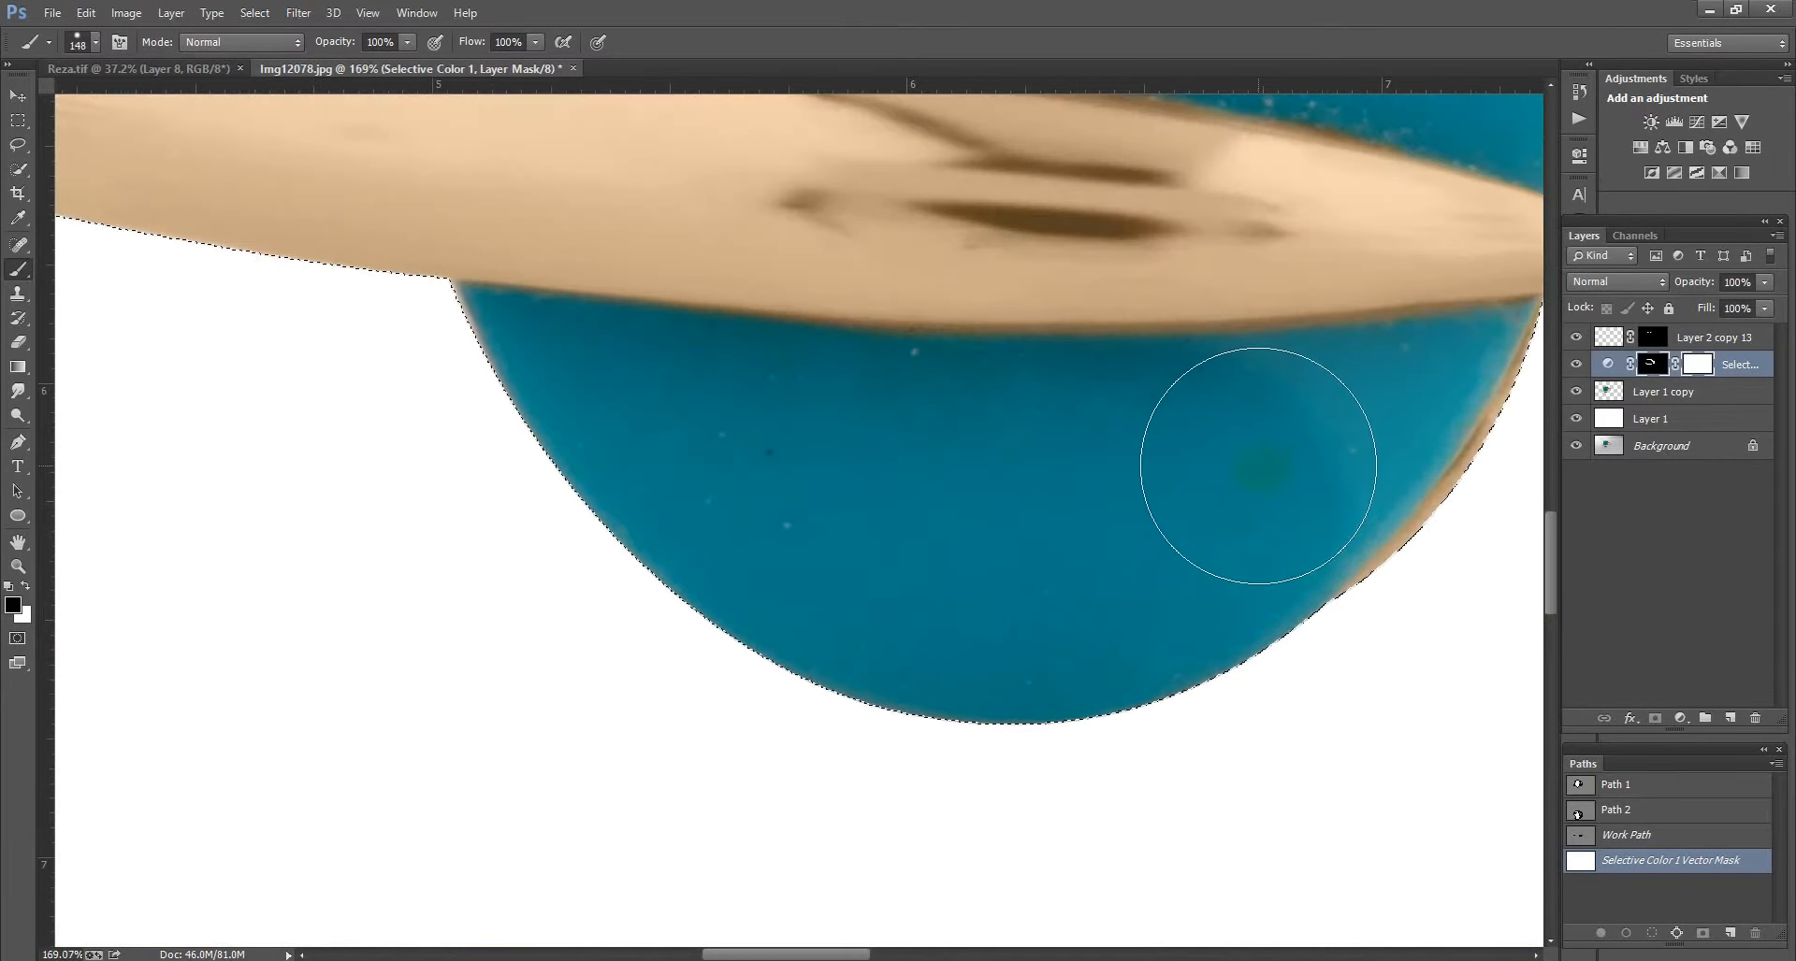
right_click(1356, 443, "alt")
right_click(1337, 443, "alt")
mouse_move(1181, 419)
left_mouse_down()
mouse_move(1512, 371)
mouse_move(1320, 612)
left_mouse_up()
Step: Paint white on the Selective Color mask to restore the adjustment on the thin metal rim along the turquoise's lower-right edge
scroll(1320, 612, "down", 2)
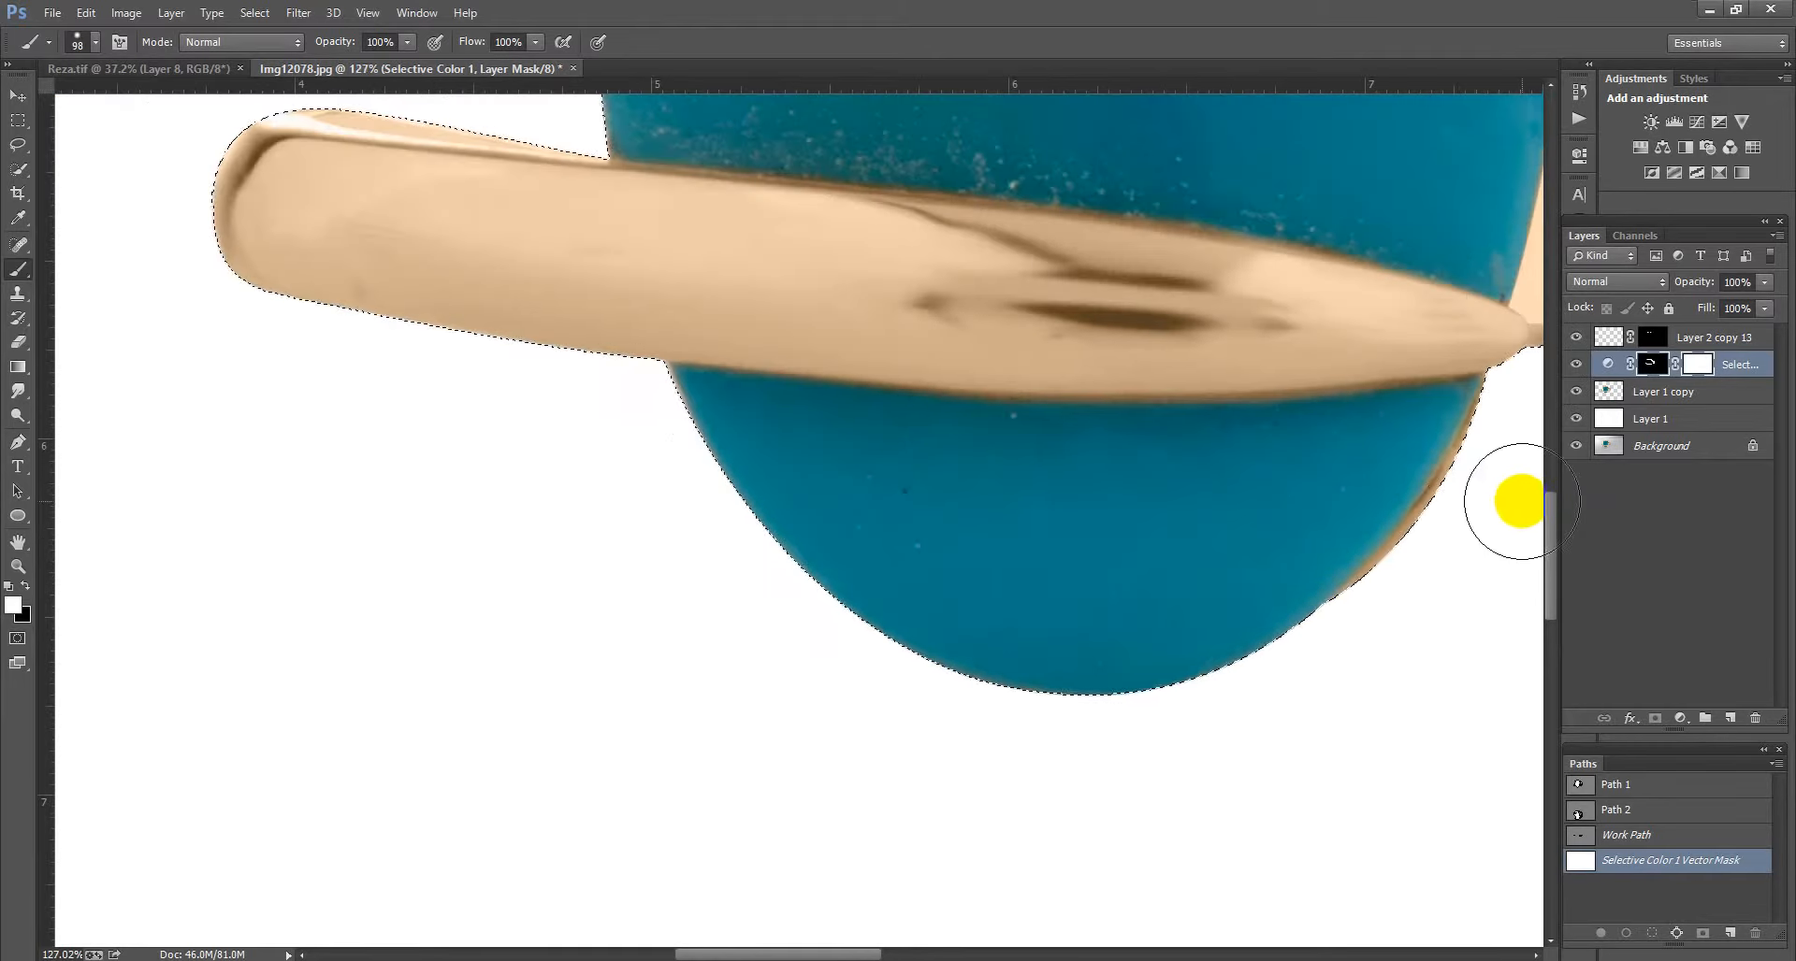
scroll(1514, 498, "up", 2)
key("x")
mouse_move(1500, 476)
left_mouse_down()
mouse_move(1447, 557)
mouse_move(1305, 688)
left_mouse_up()
Step: Merge the Selective Color adjustment down into Layer 1 copy and load that layer's outline as a selection
scroll(1281, 698, "down", 2)
scroll(1281, 698, "down", 3)
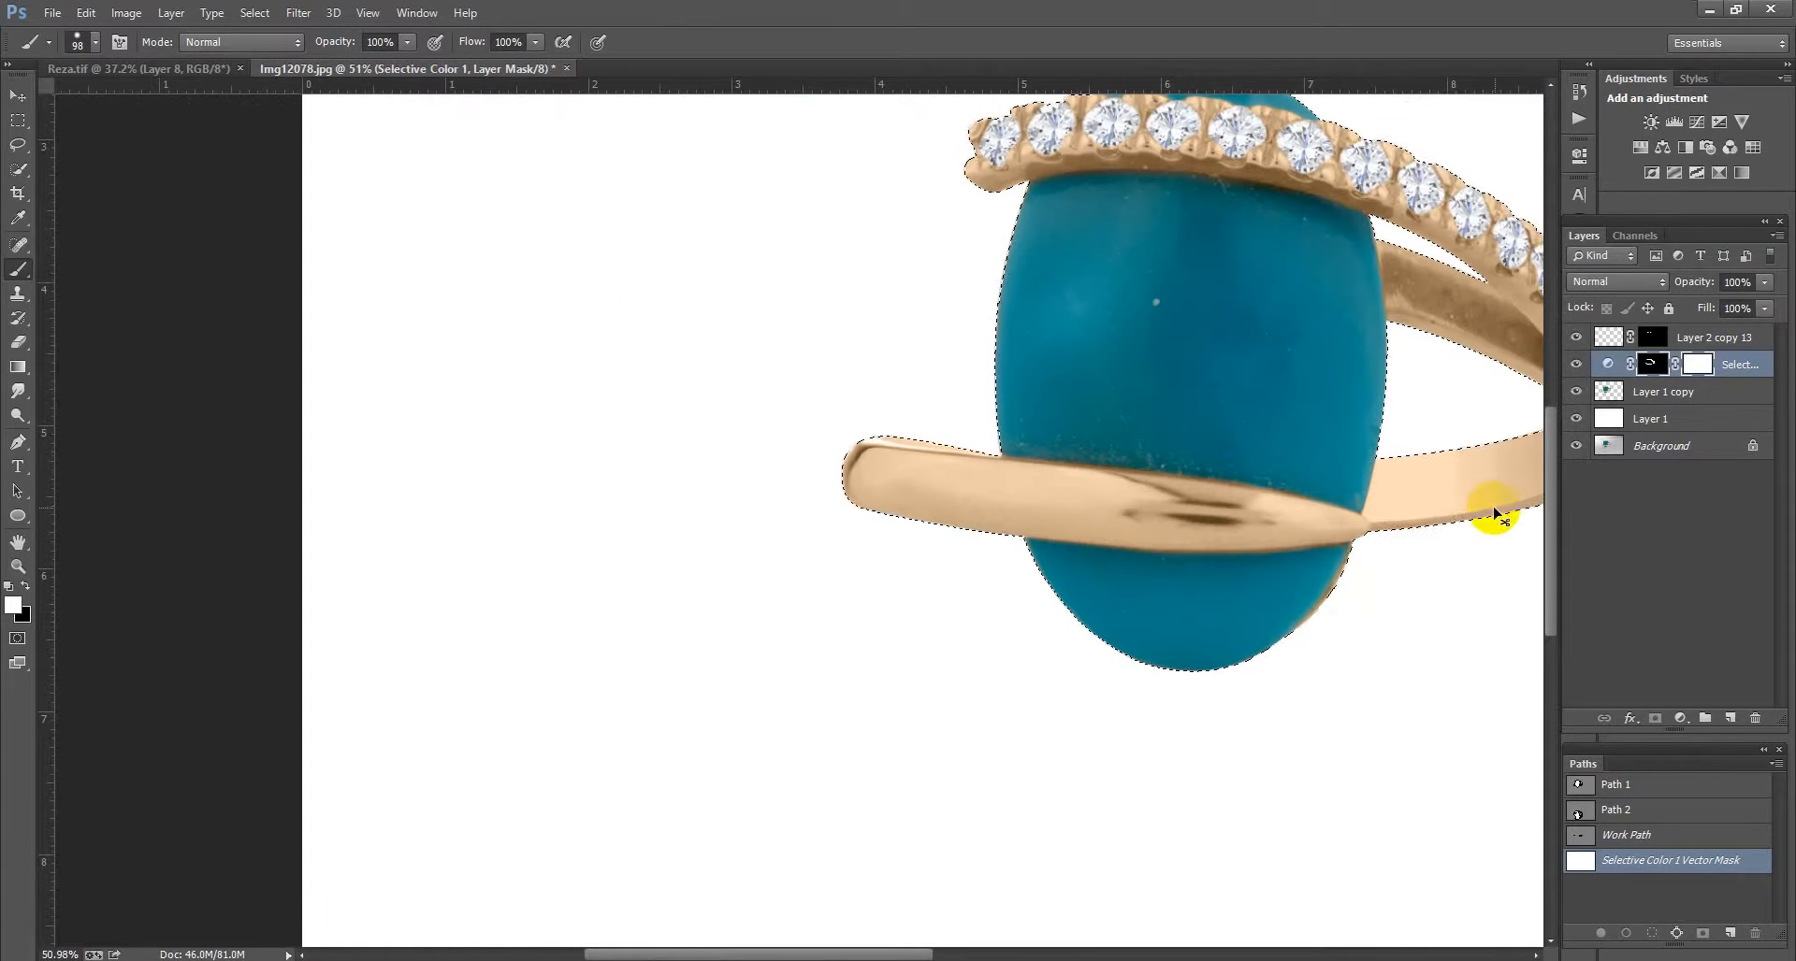
key("ctrl+e")
left_click(1611, 373, "ctrl")
Step: Try a Levels adjustment on the selected ring with output levels 7 and 248, and remove the adjustment layer
left_click(1681, 718)
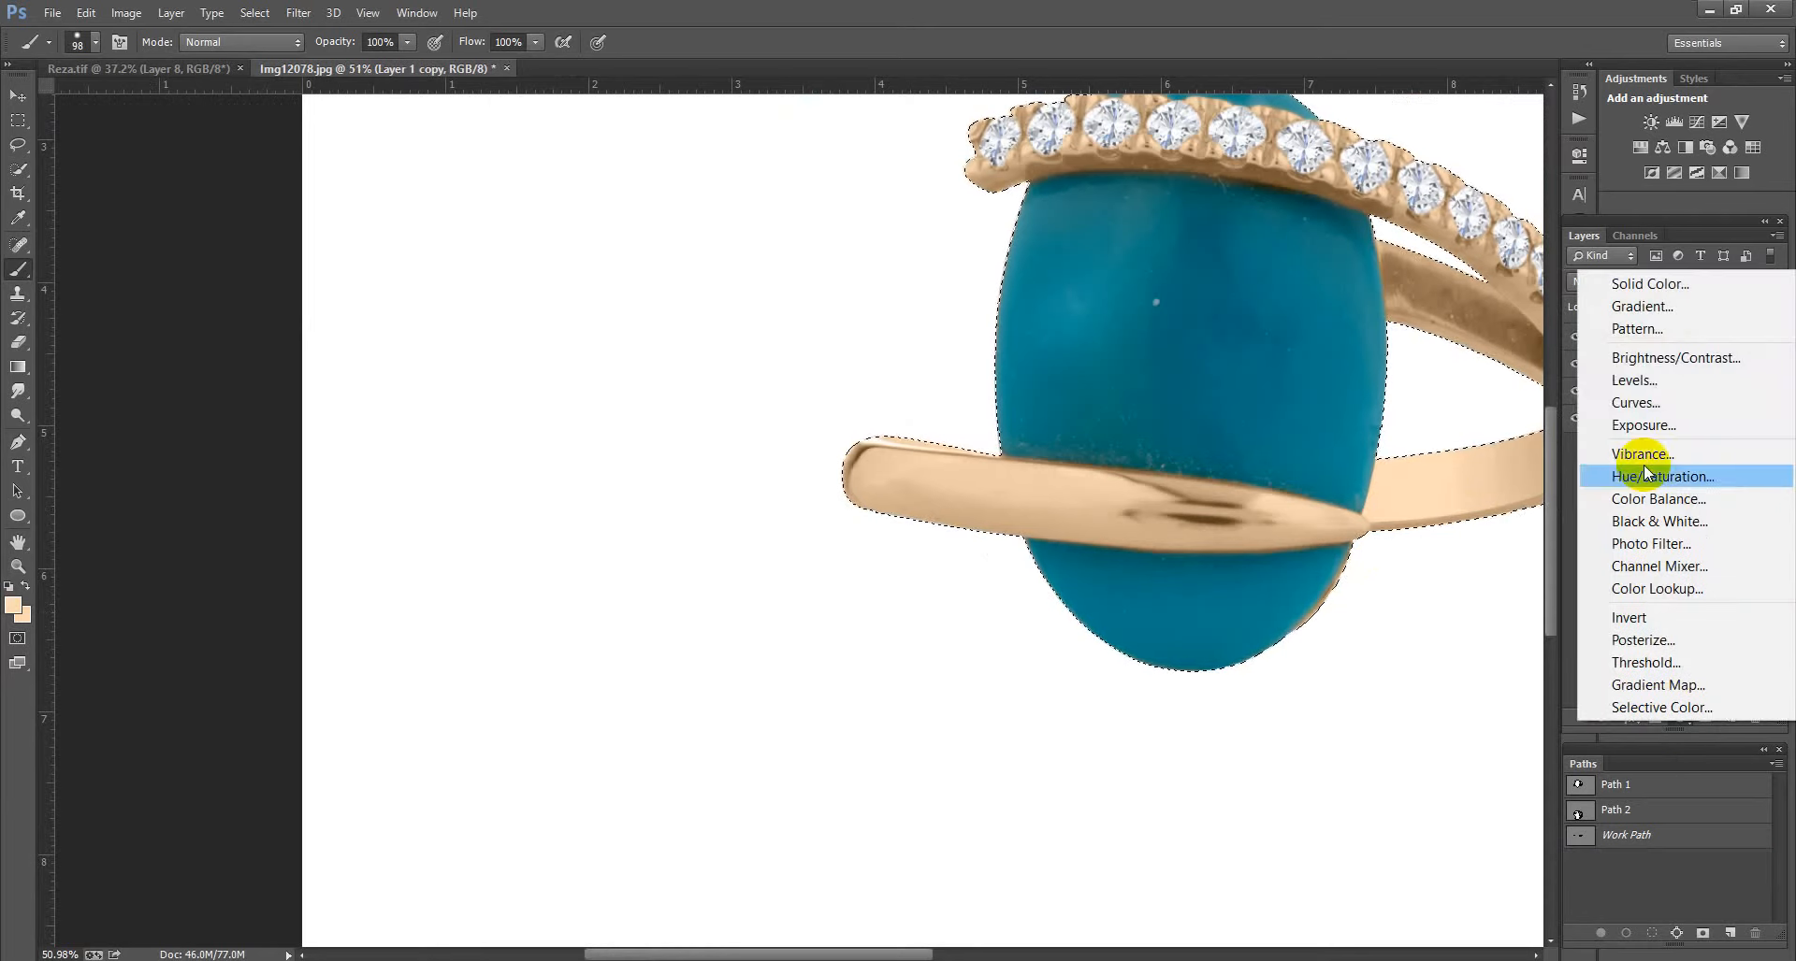
left_click(1631, 383)
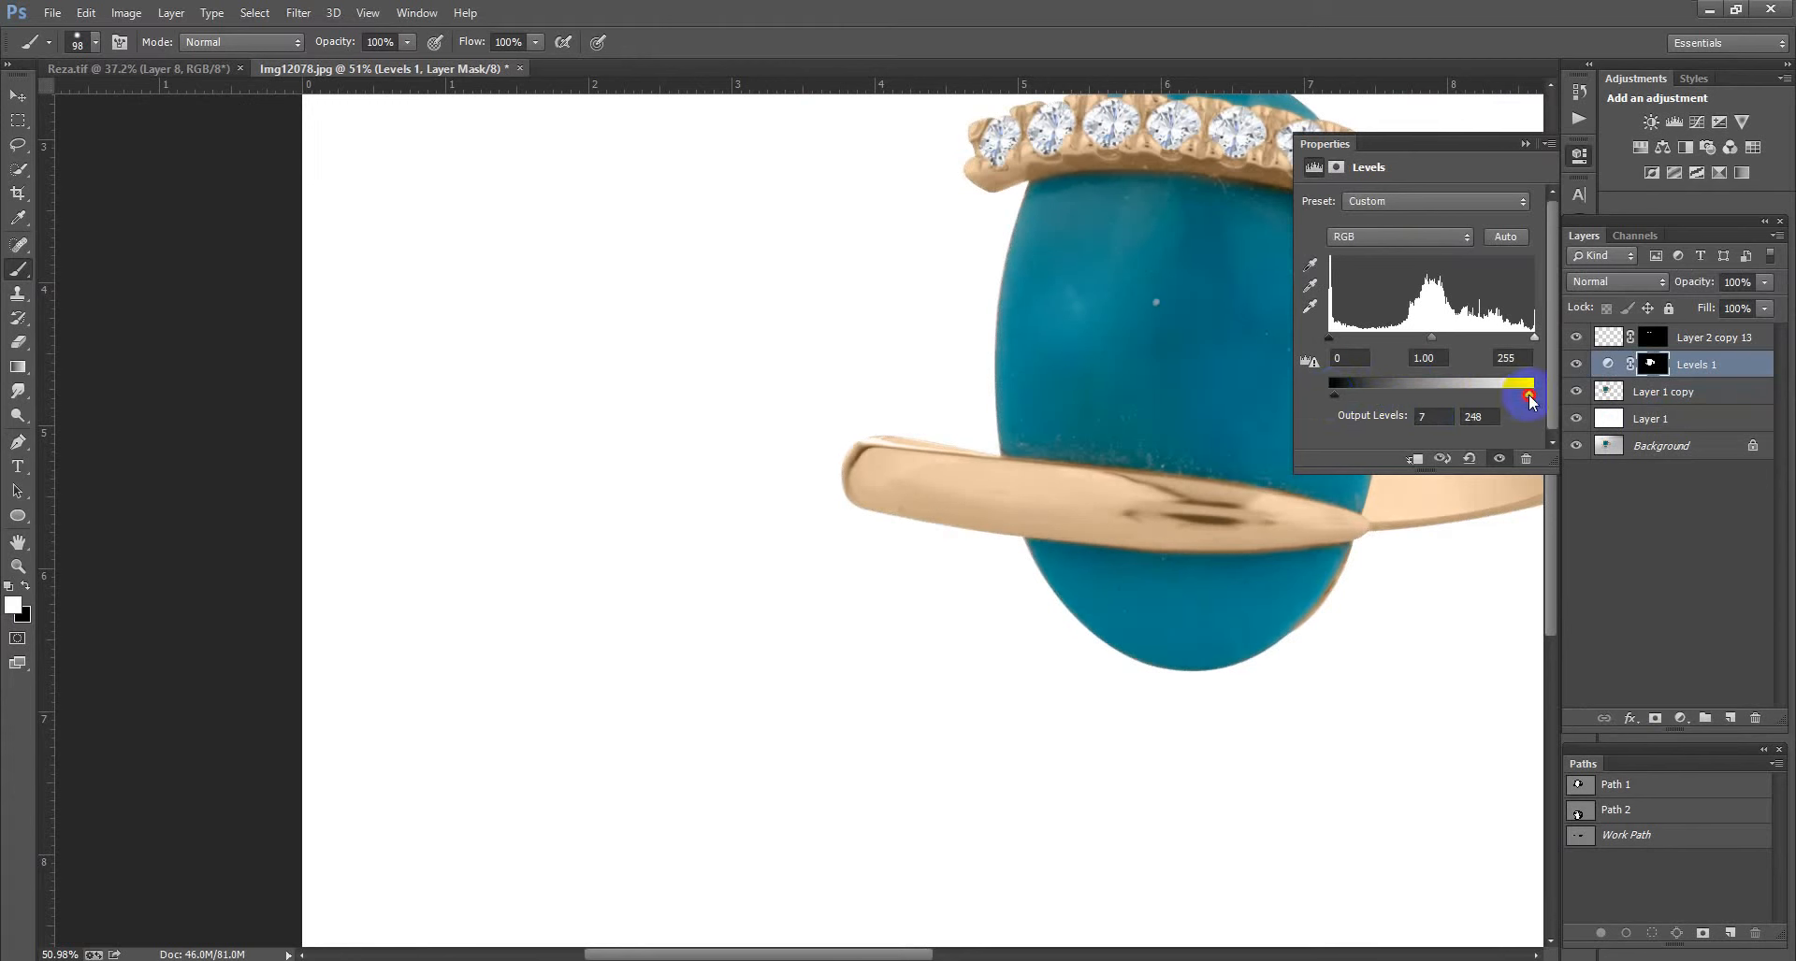
left_click(1524, 144)
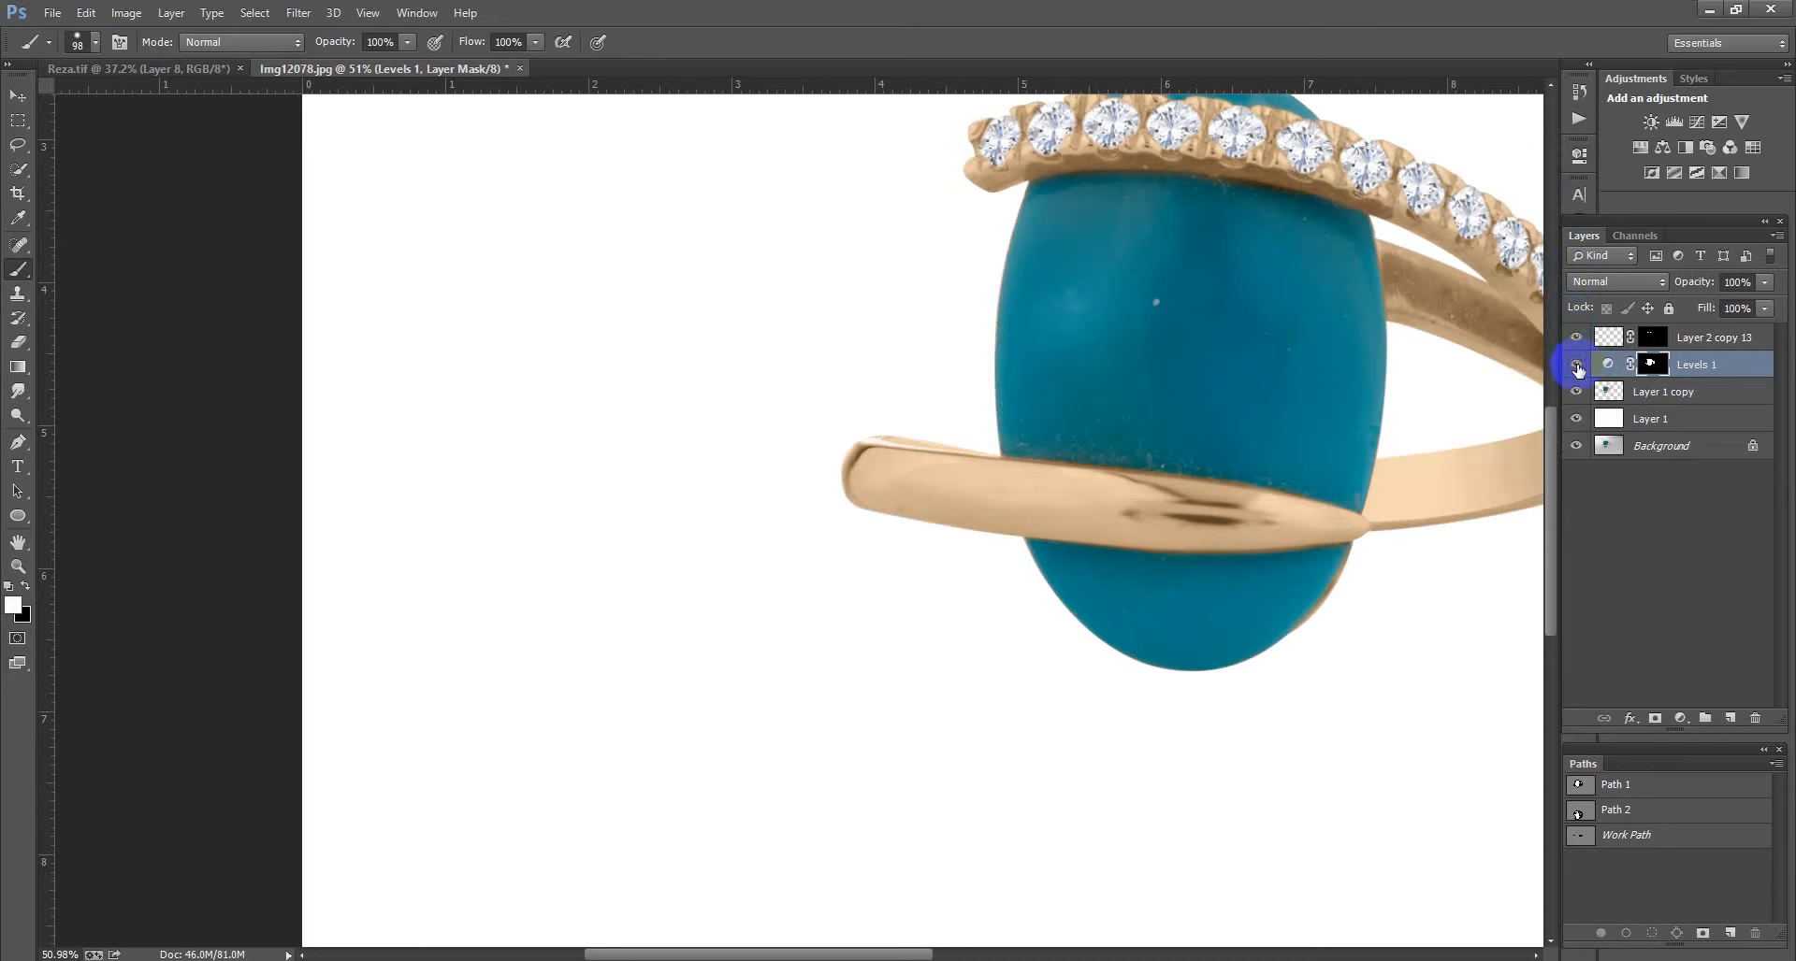
key("Delete")
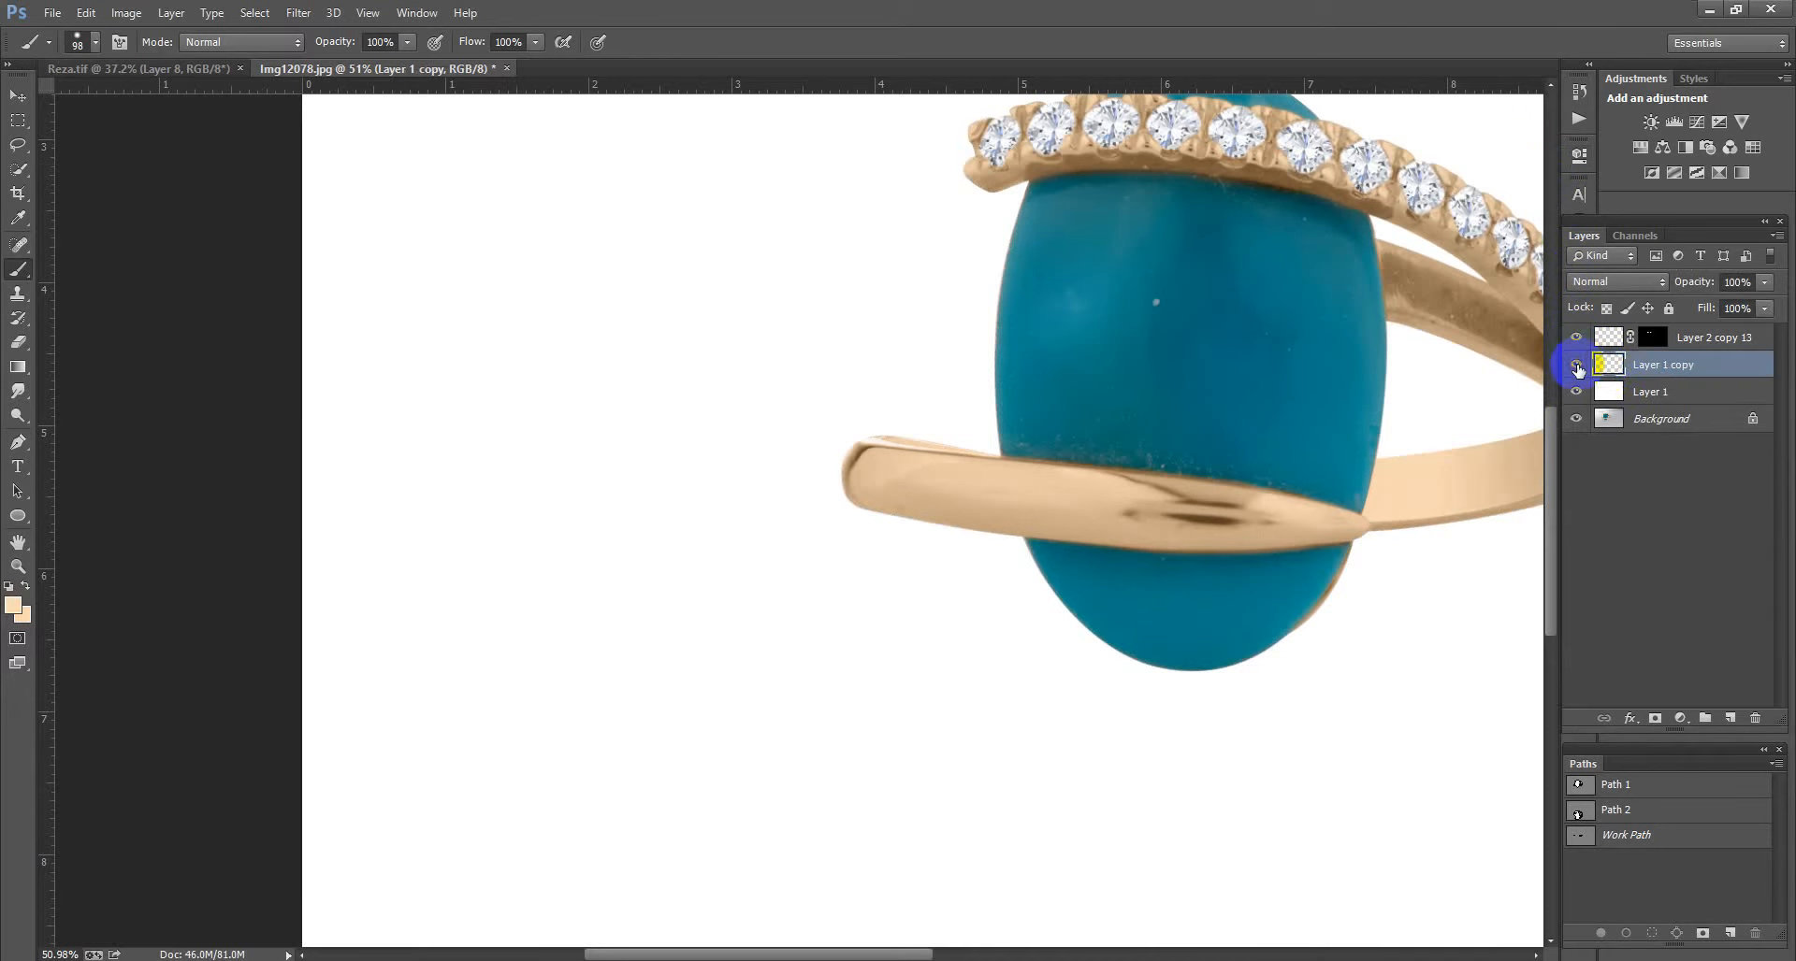
Step: Try an Exposure adjustment of about +0.17 on the selected ring, and remove the adjustment layer
left_click(1681, 718)
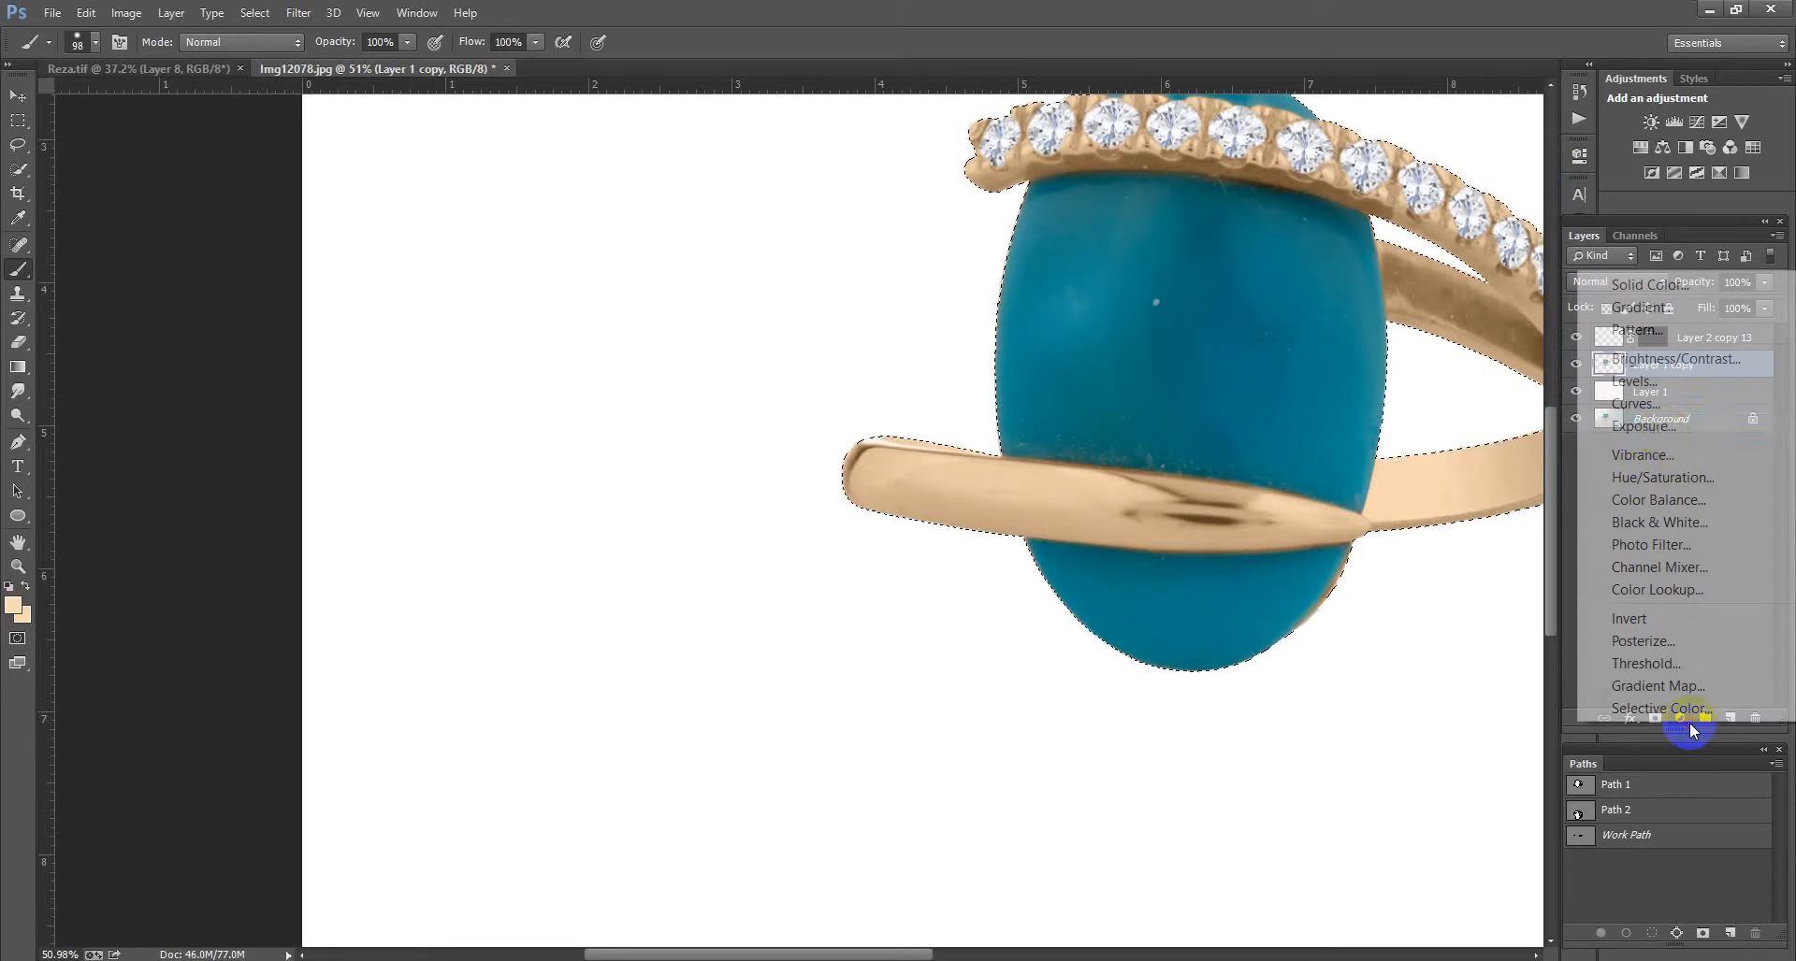
left_click(1663, 432)
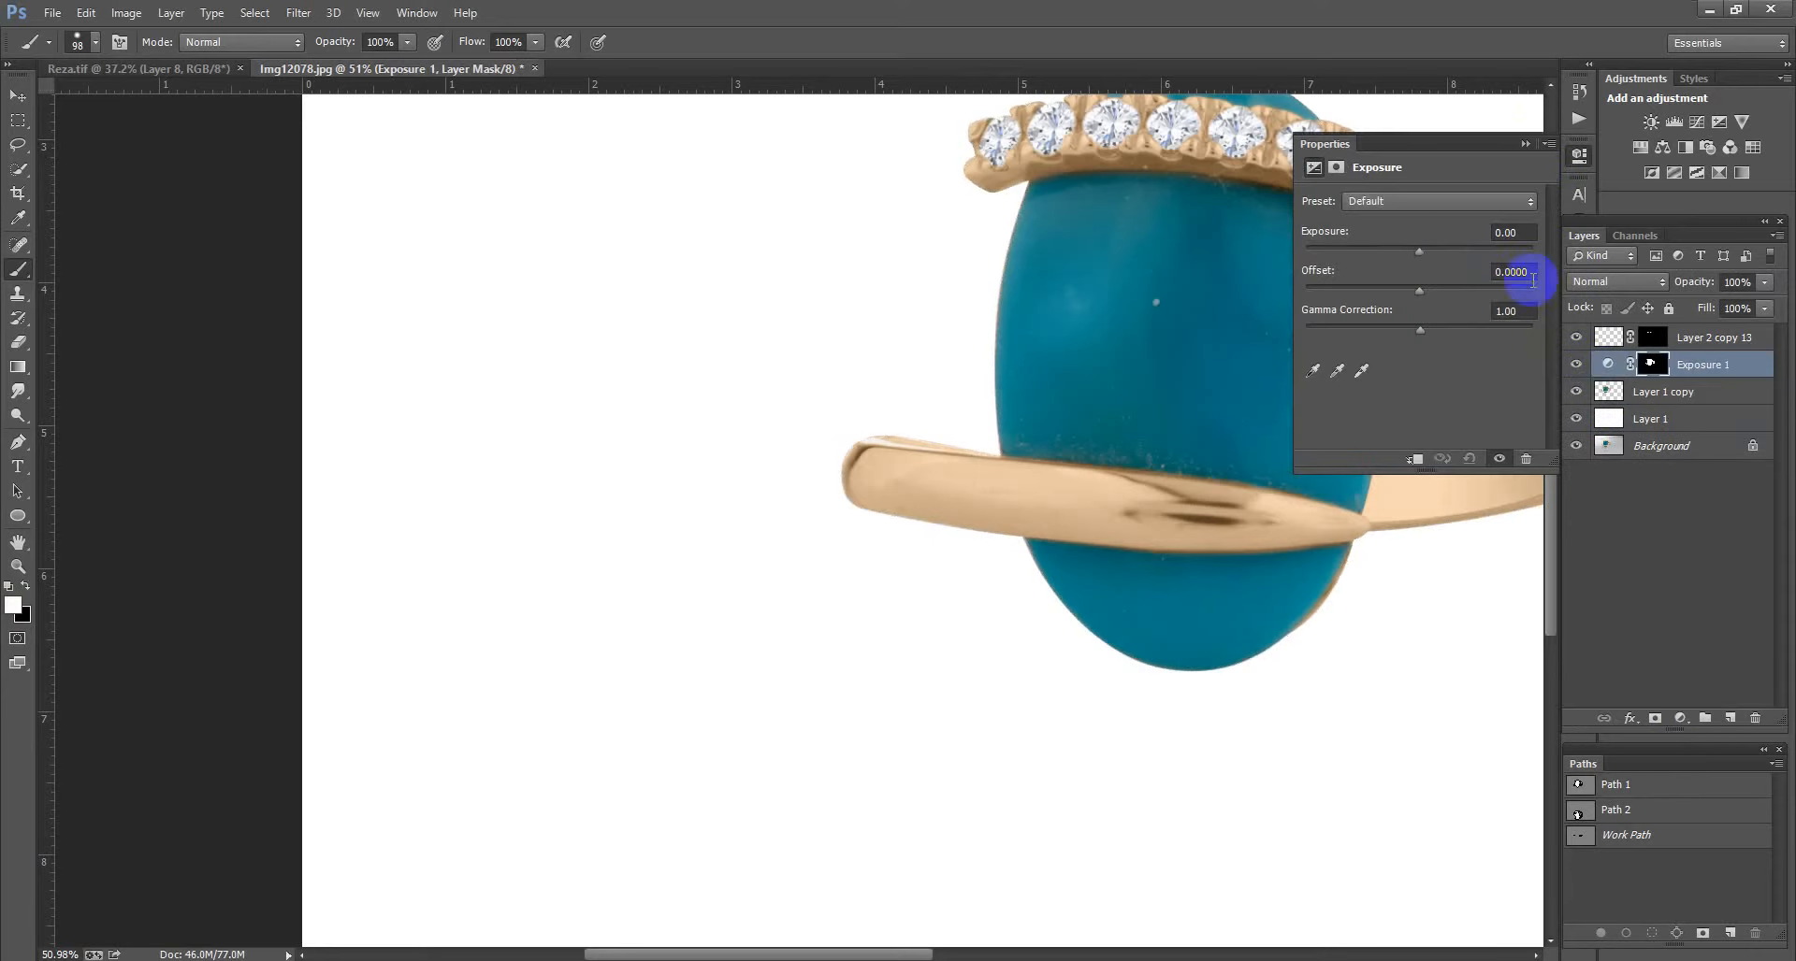
left_click(1421, 247)
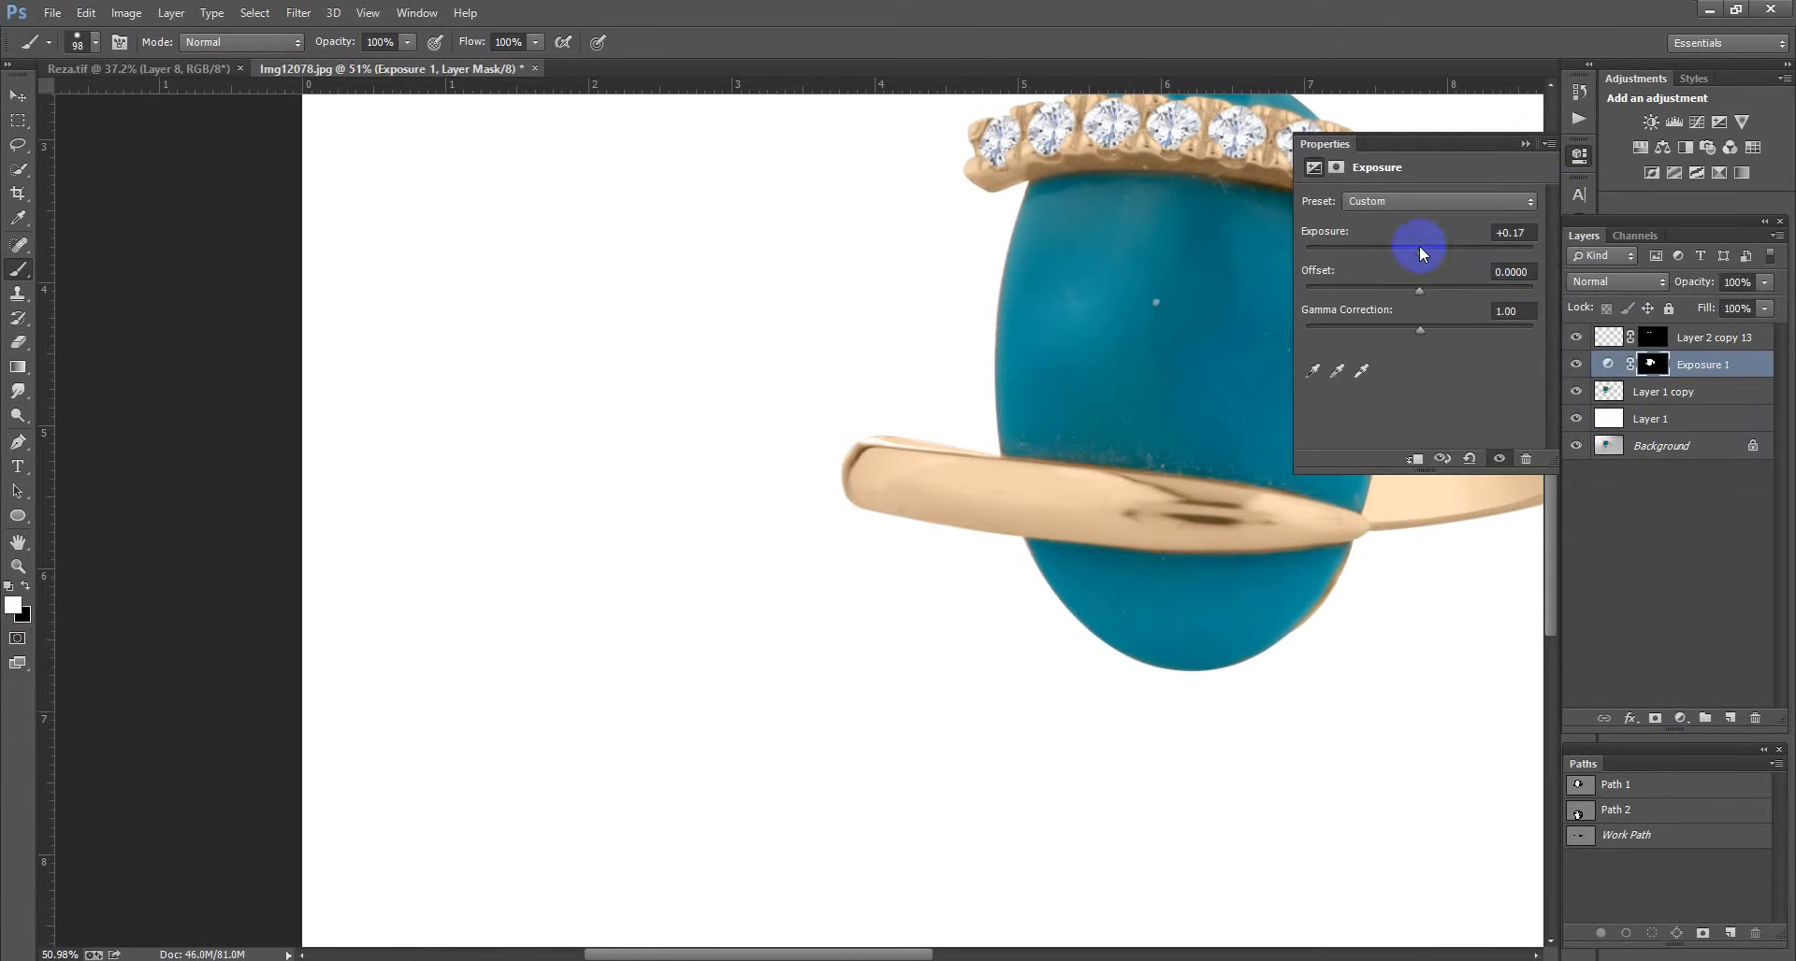
left_click(1519, 239)
left_click(1524, 145)
scroll(1295, 346, "down", 6)
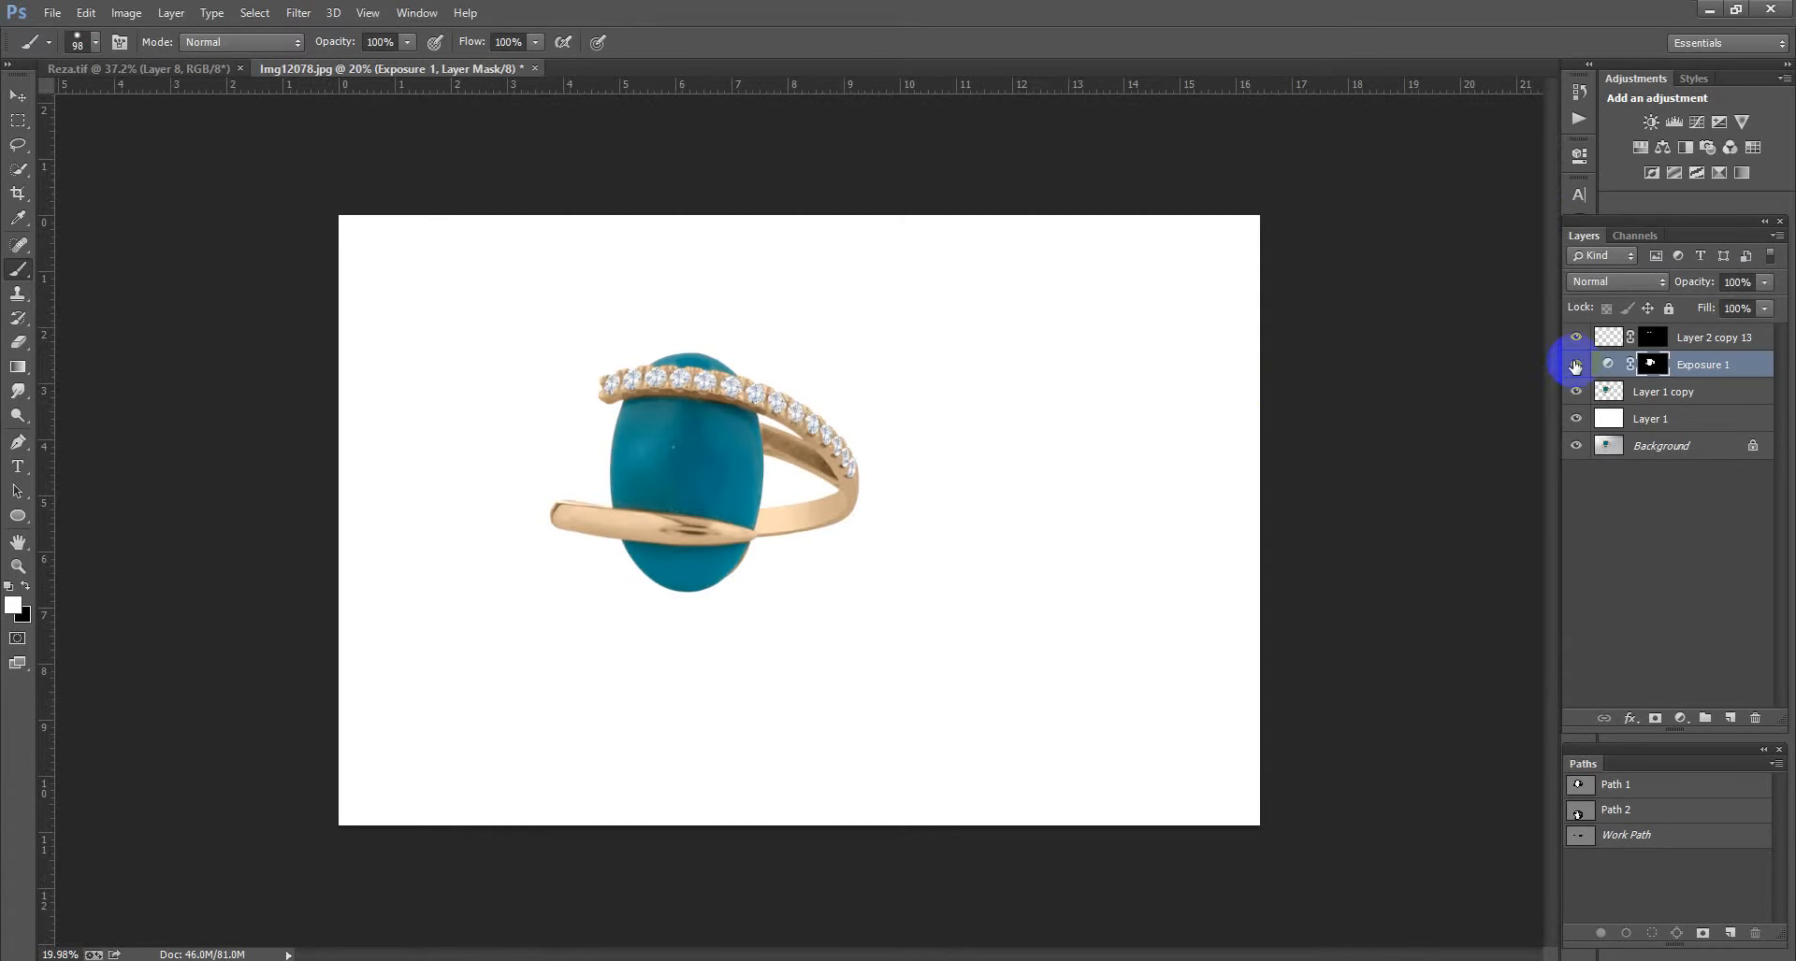
key("Delete")
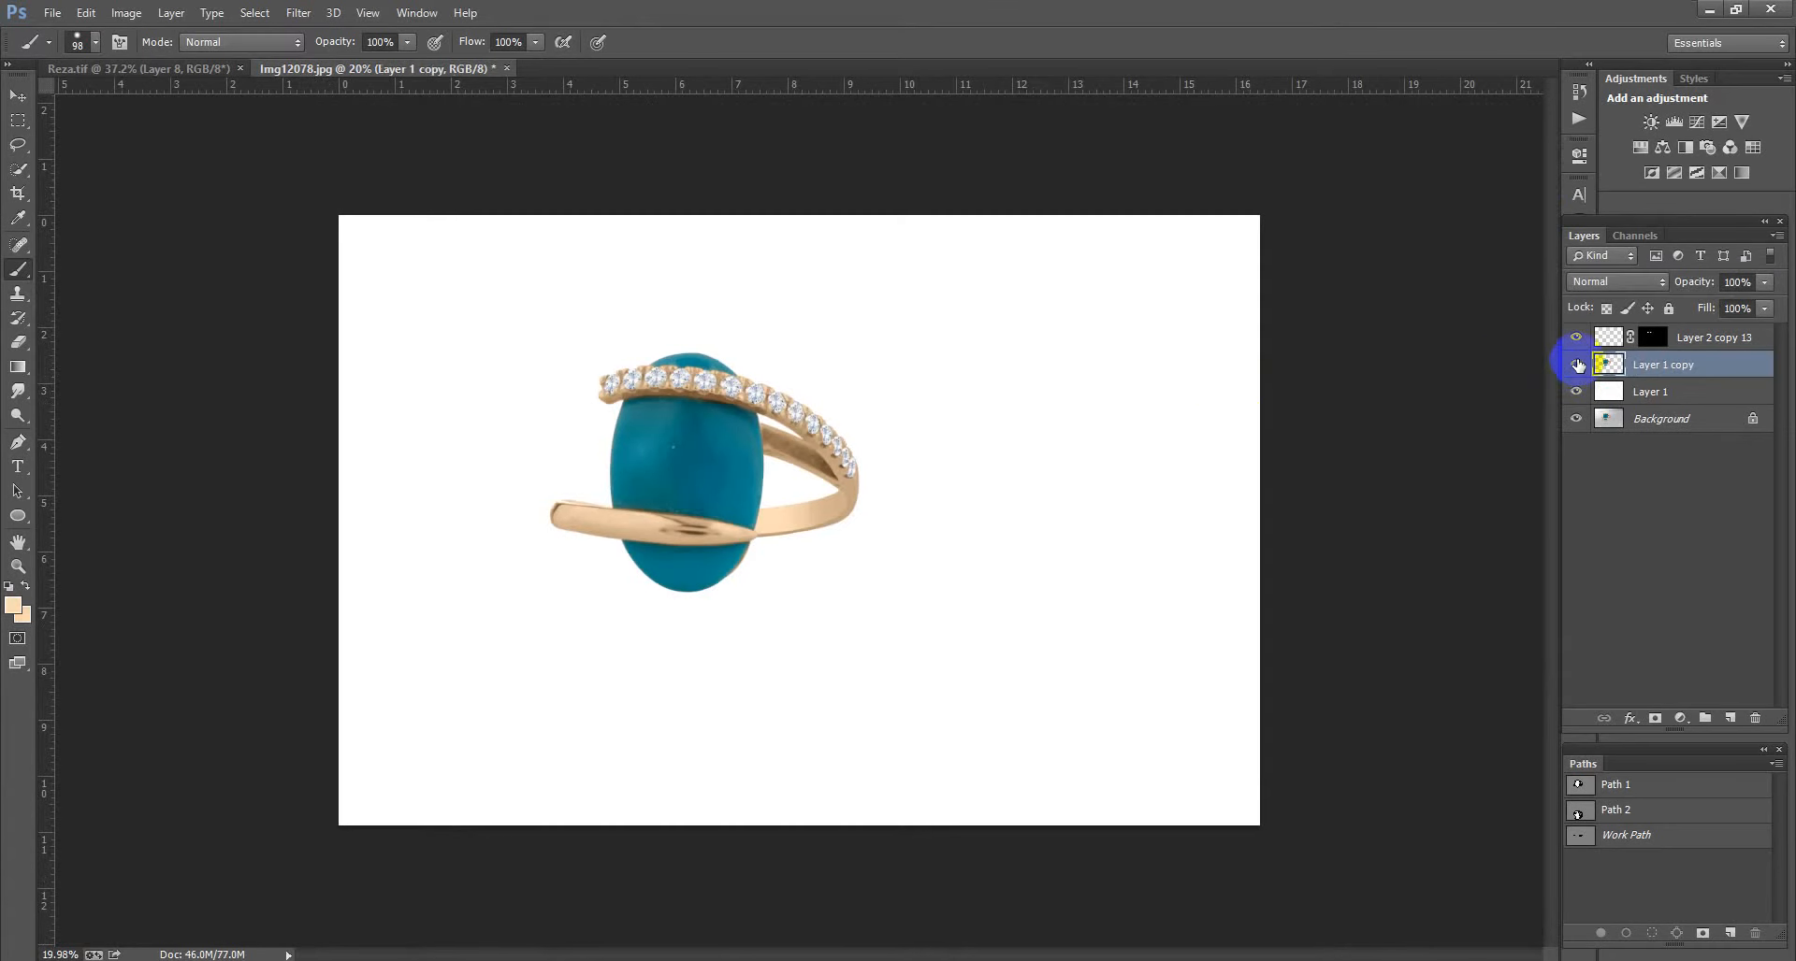
Step: Compare the retouched ring with the original Background photo by isolating the Background layer and restoring all layers
left_click(1576, 419, "alt")
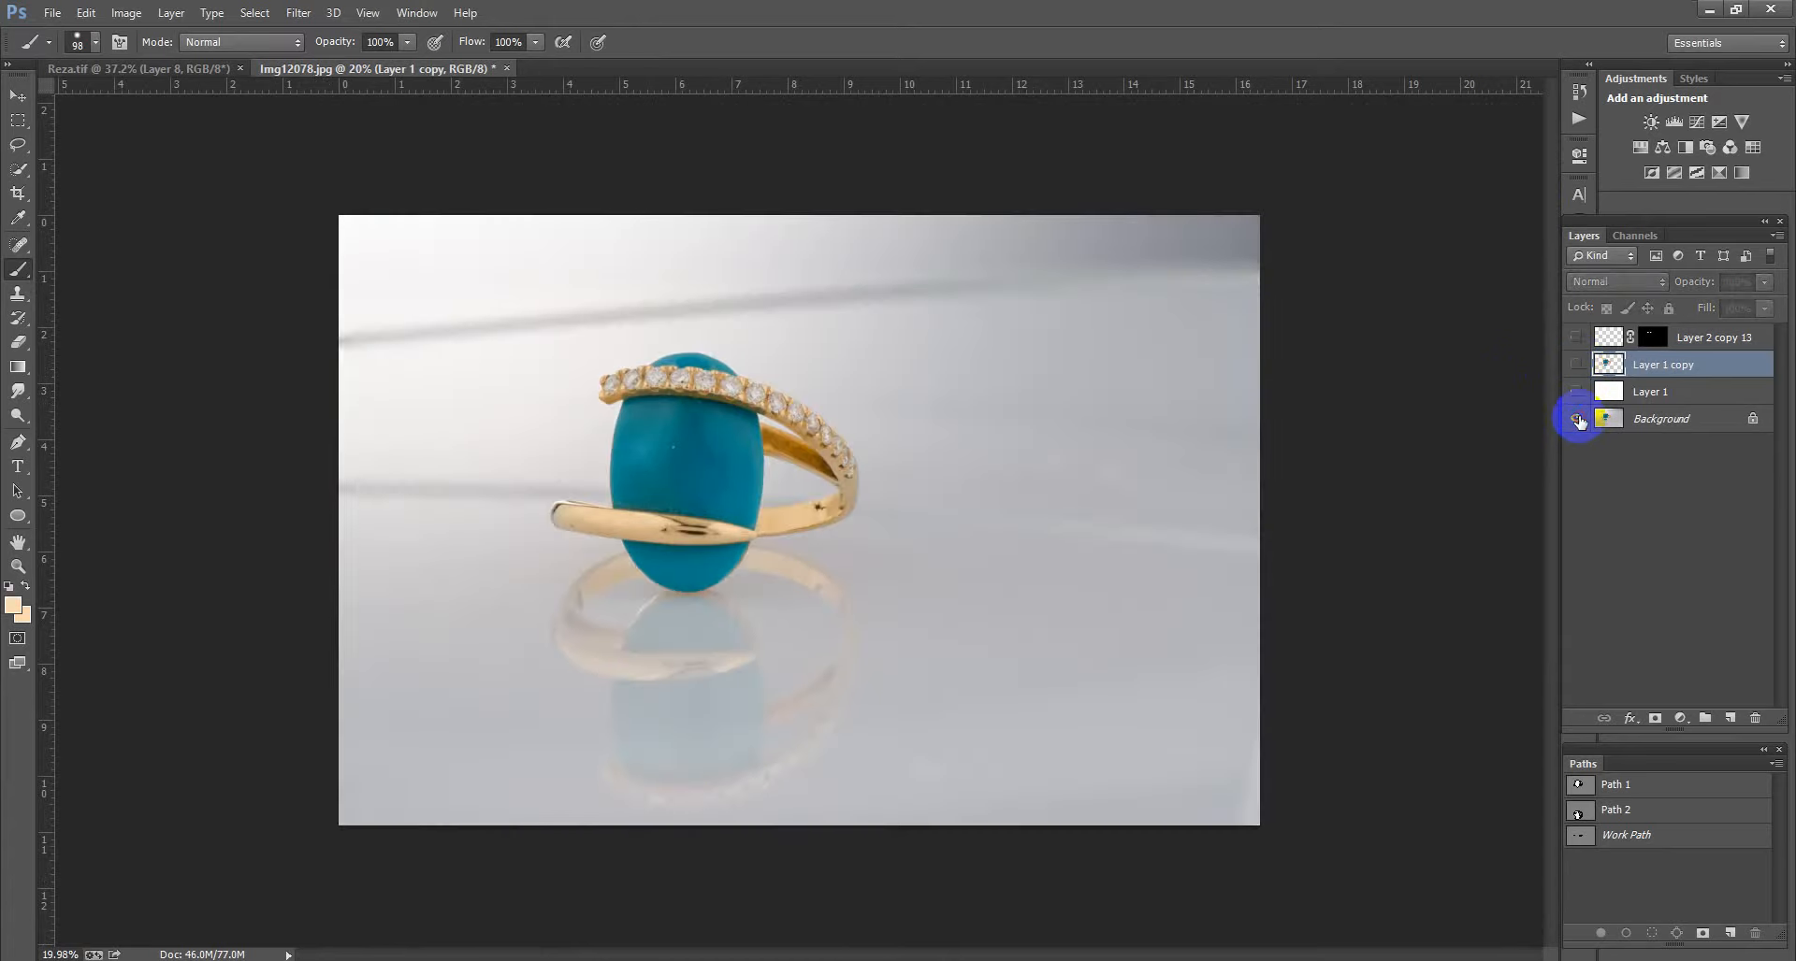
left_click(1577, 421, "alt")
left_click(1576, 421, "alt")
left_click(1577, 420, "alt")
left_click(1577, 421, "alt")
left_click(1576, 421, "alt")
left_click(1577, 421, "alt")
left_click(1576, 421, "alt")
scroll(654, 543, "up", 3)
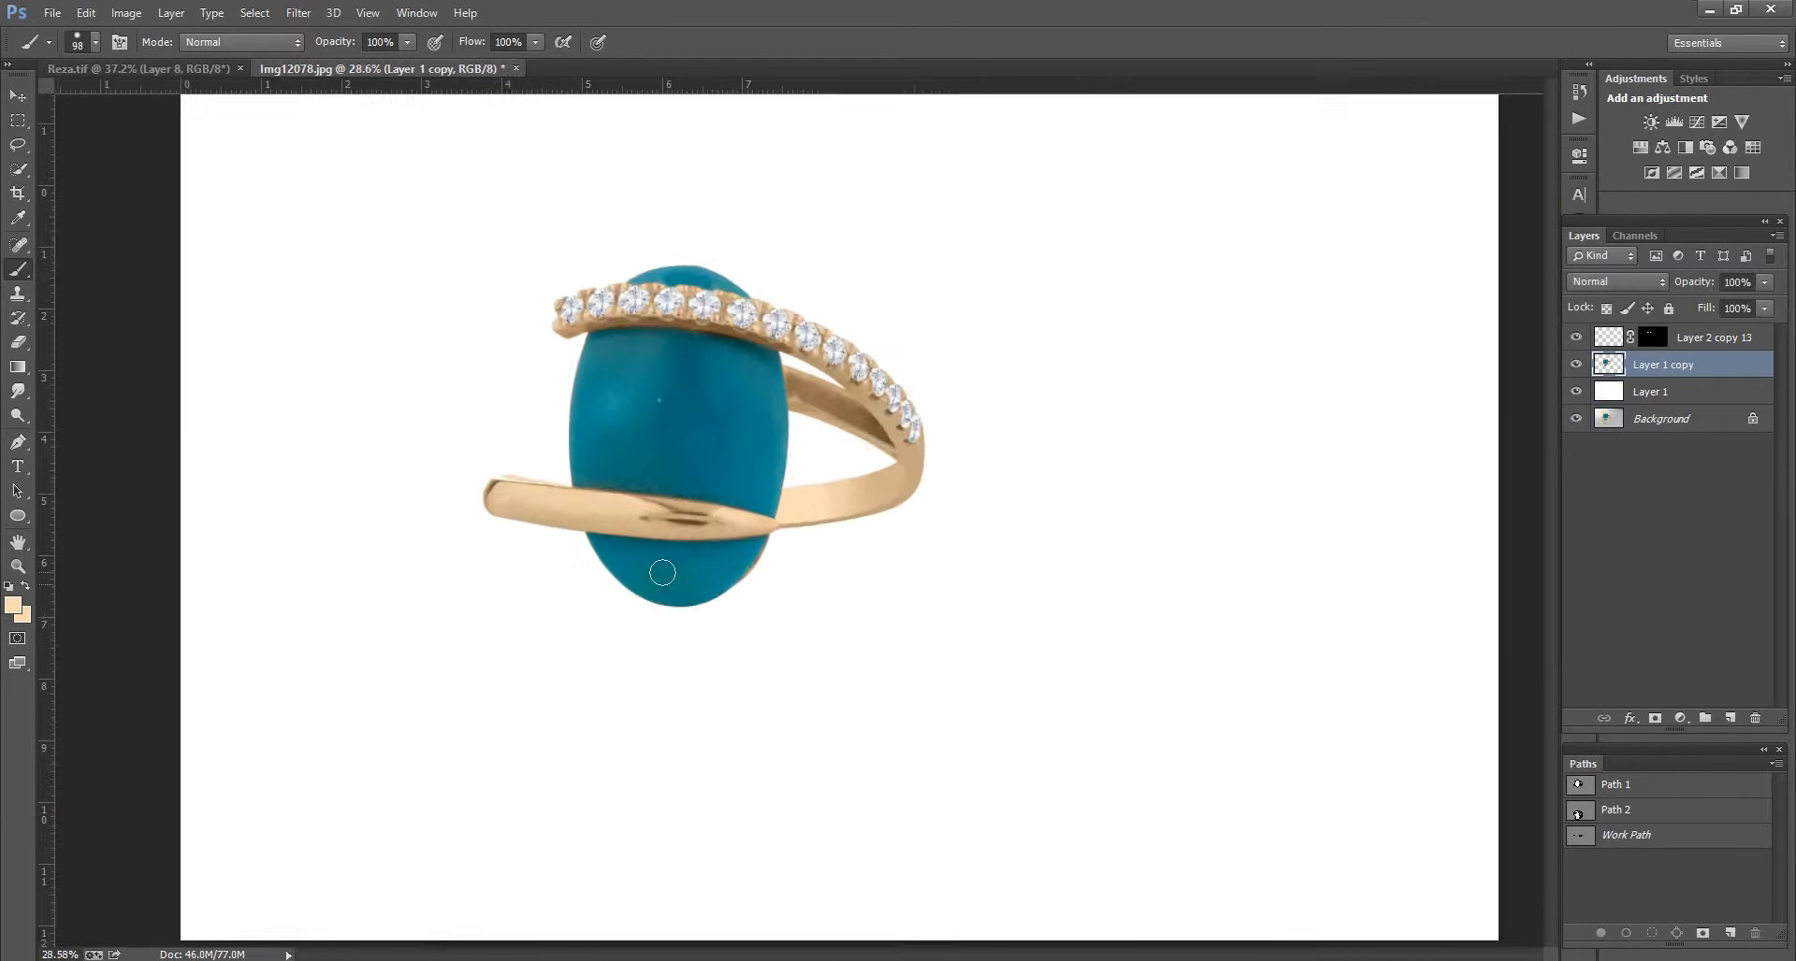
scroll(481, 509, "down", 3)
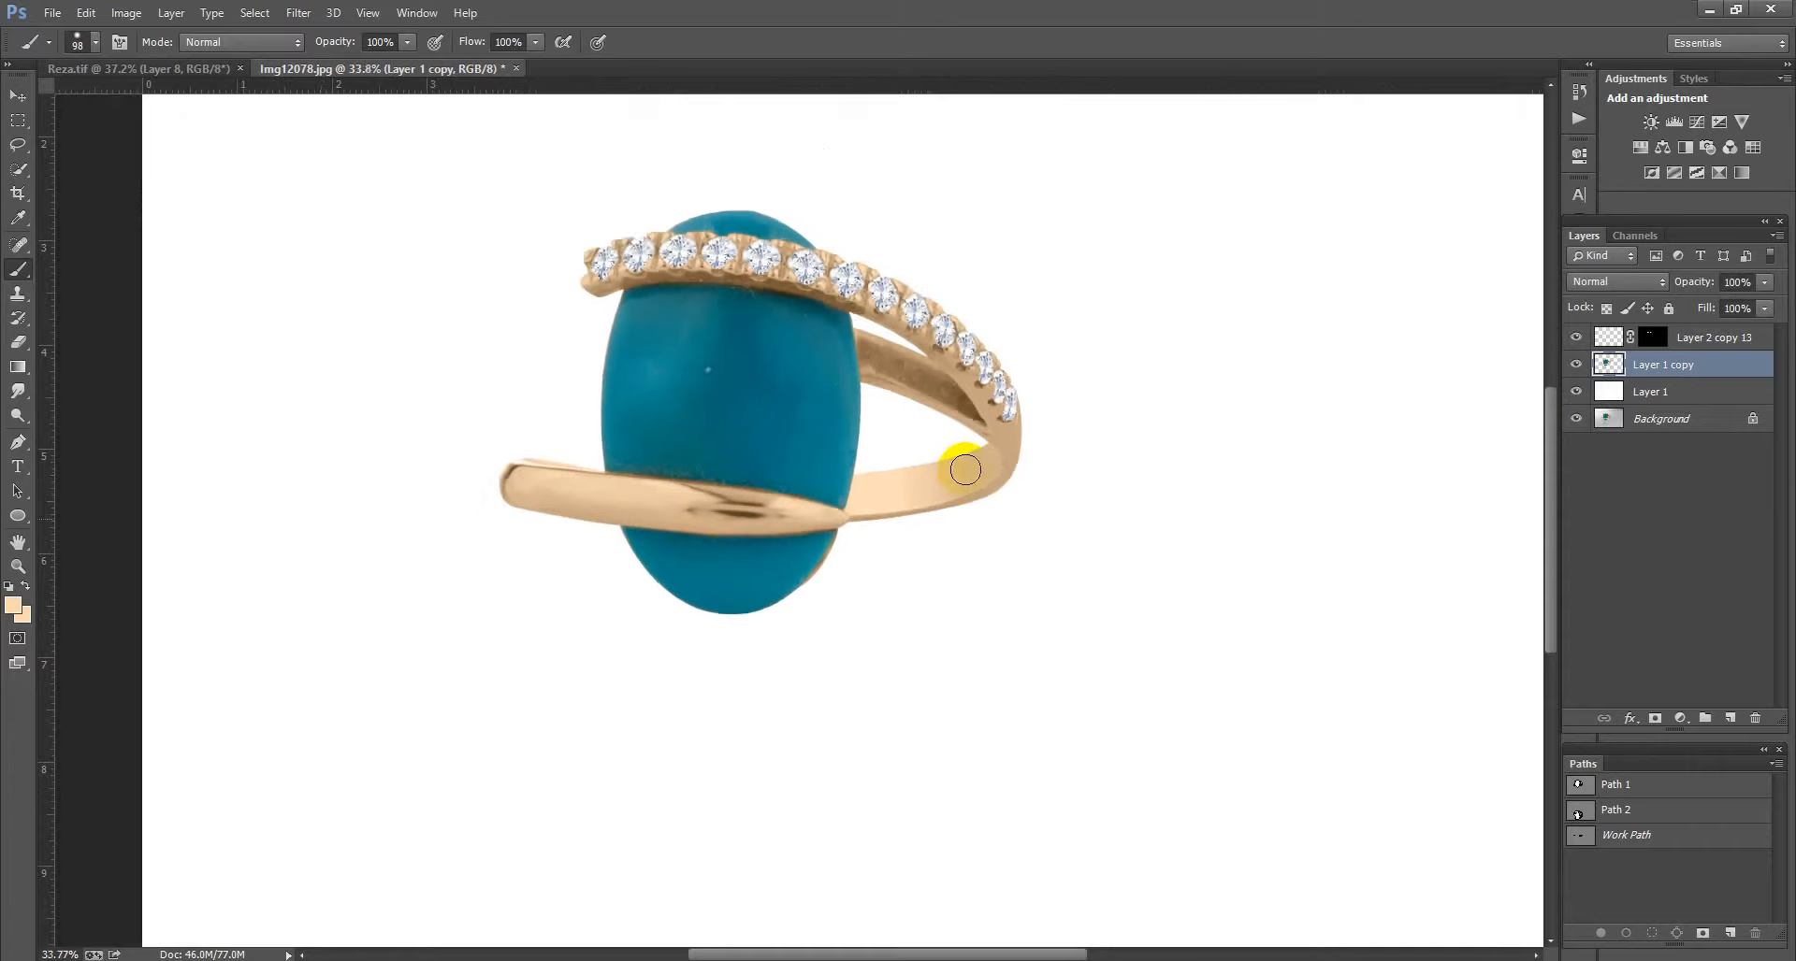
scroll(1099, 500, "down", 1)
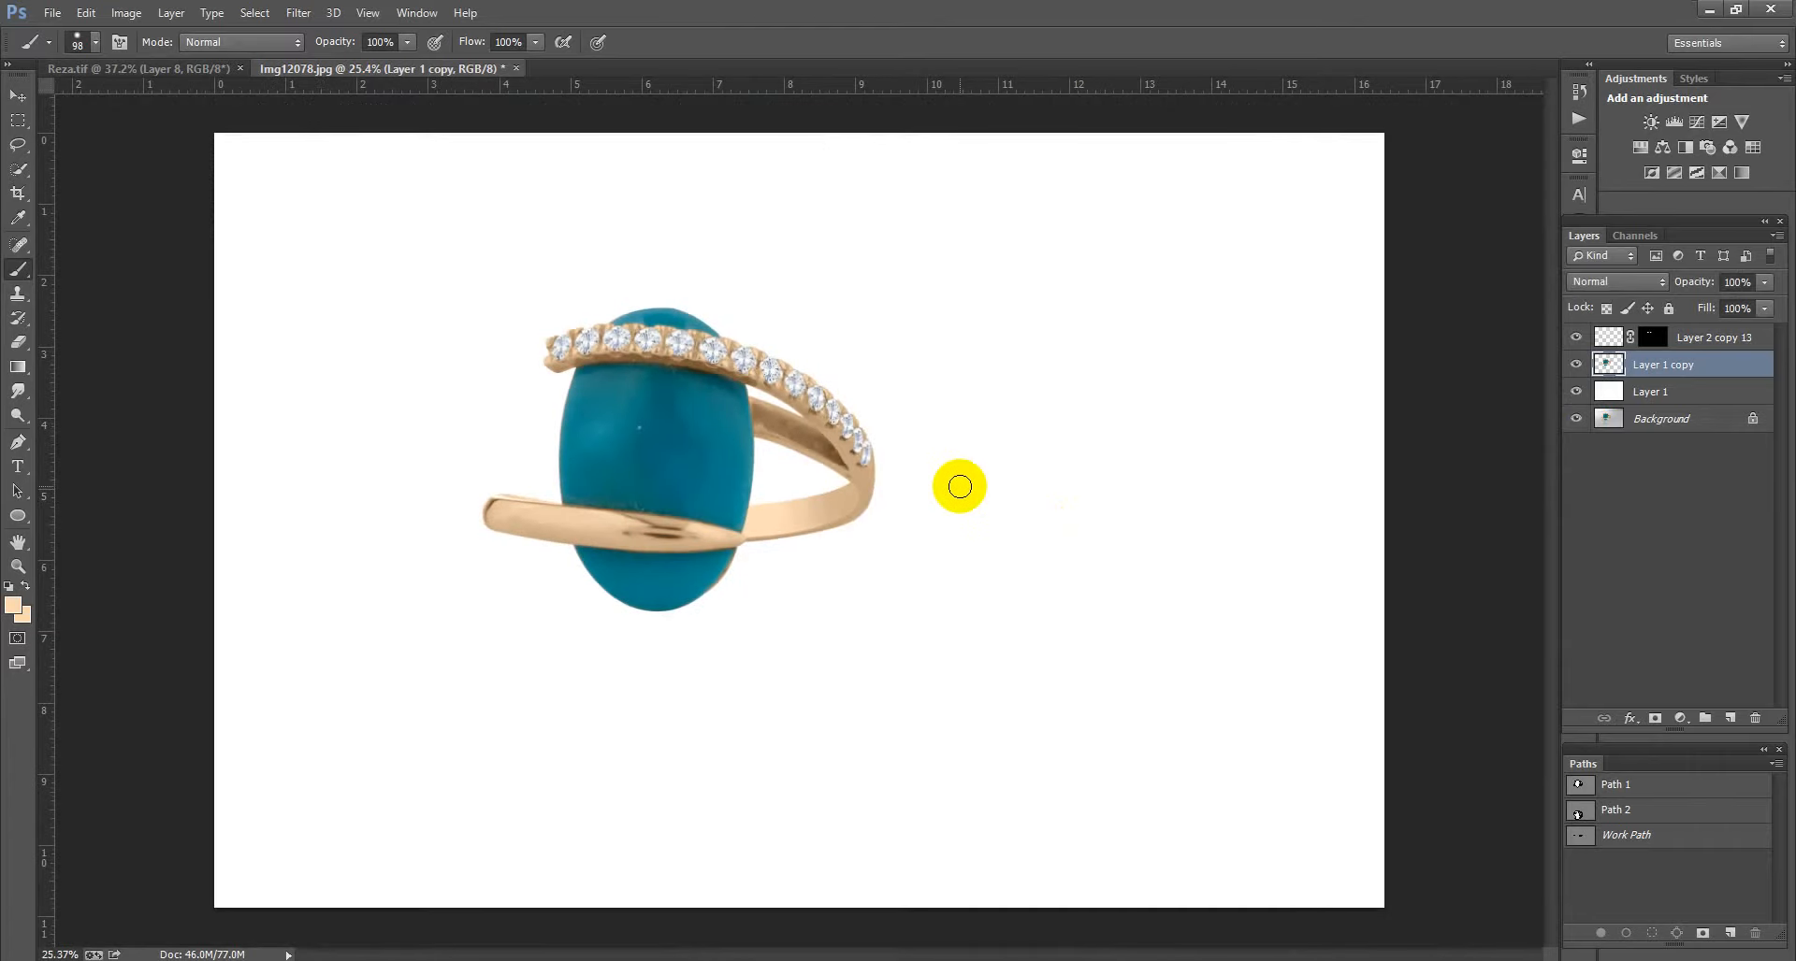
Step: Load Path 2 as a selection, copy the ring's reflection from Background to a new layer, and place it above Layer 1
left_click(1580, 811)
left_click(1581, 811, "ctrl")
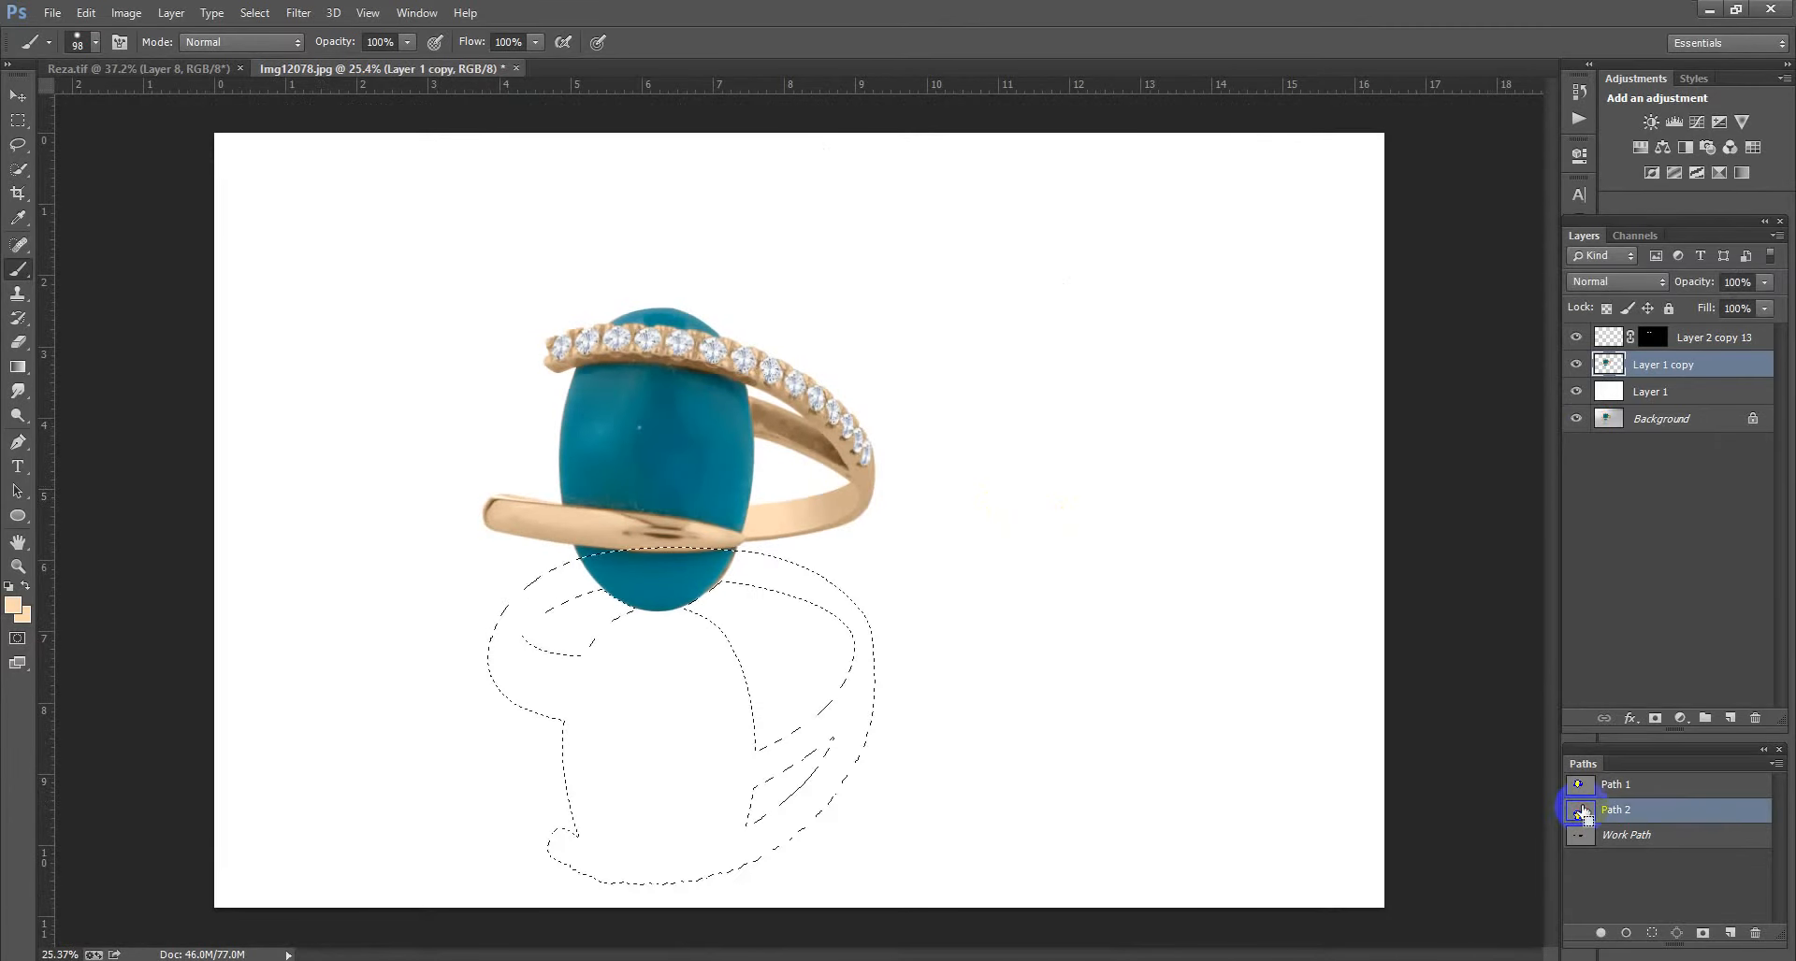
left_click(1610, 421)
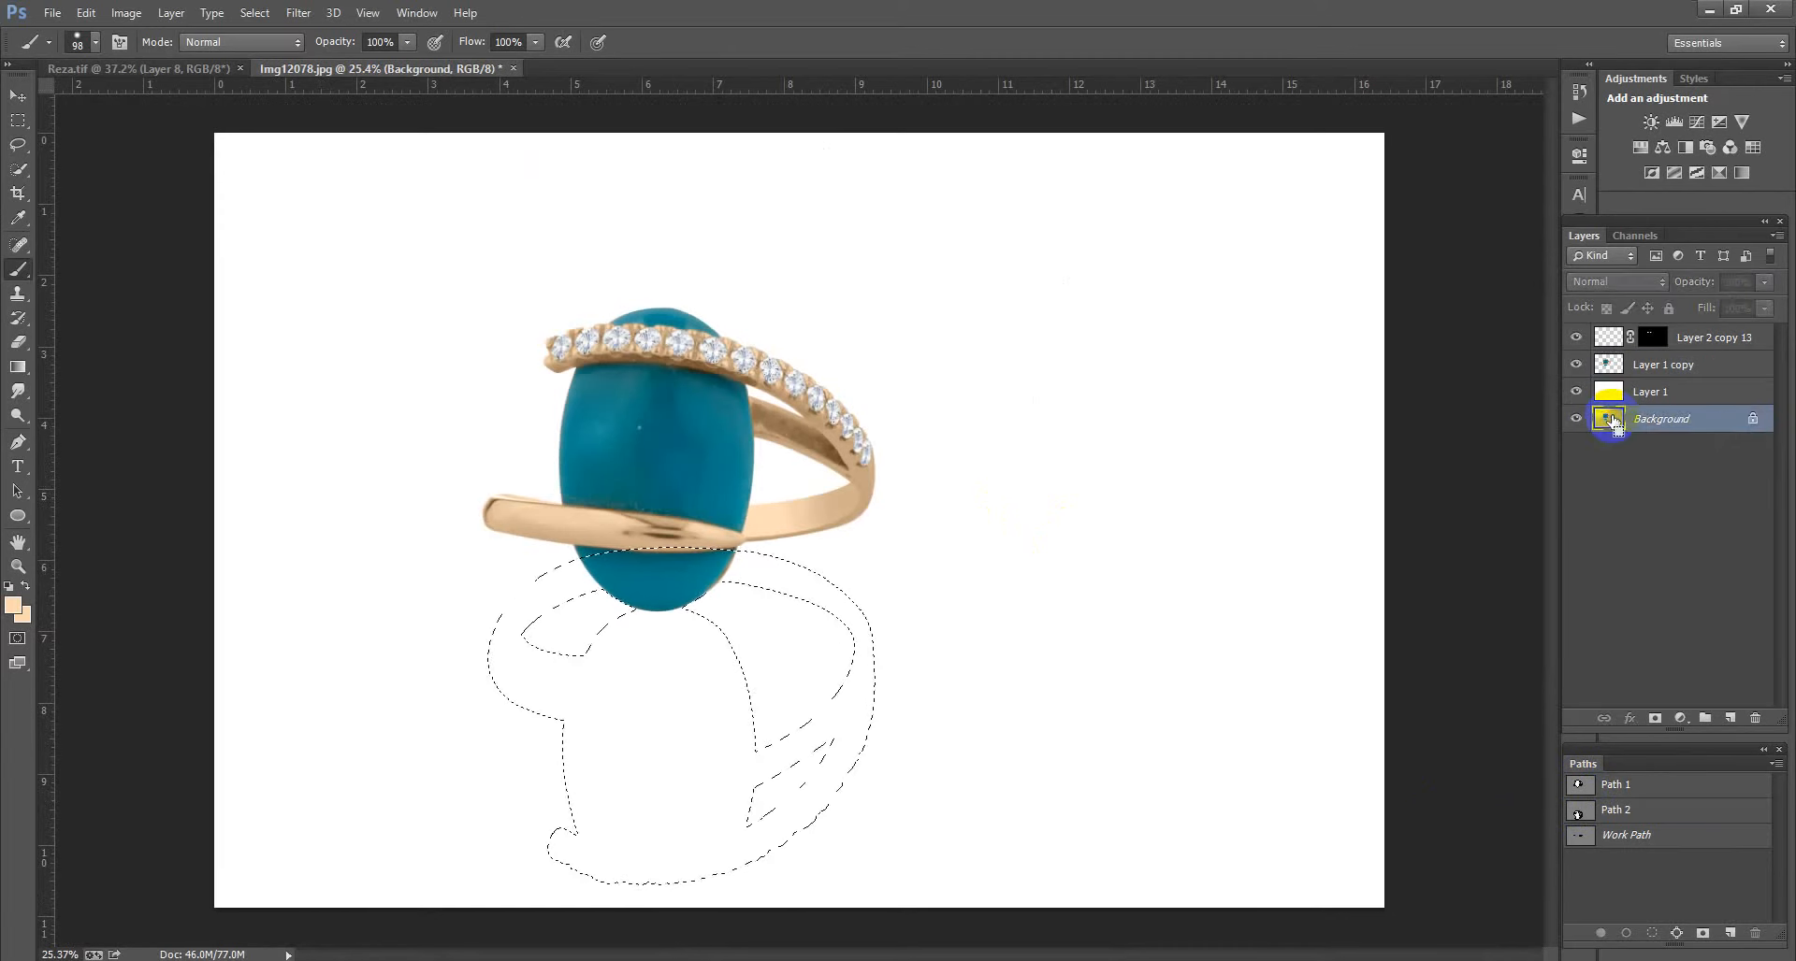
key("ctrl+j")
left_click_drag(1600, 419, 1601, 385)
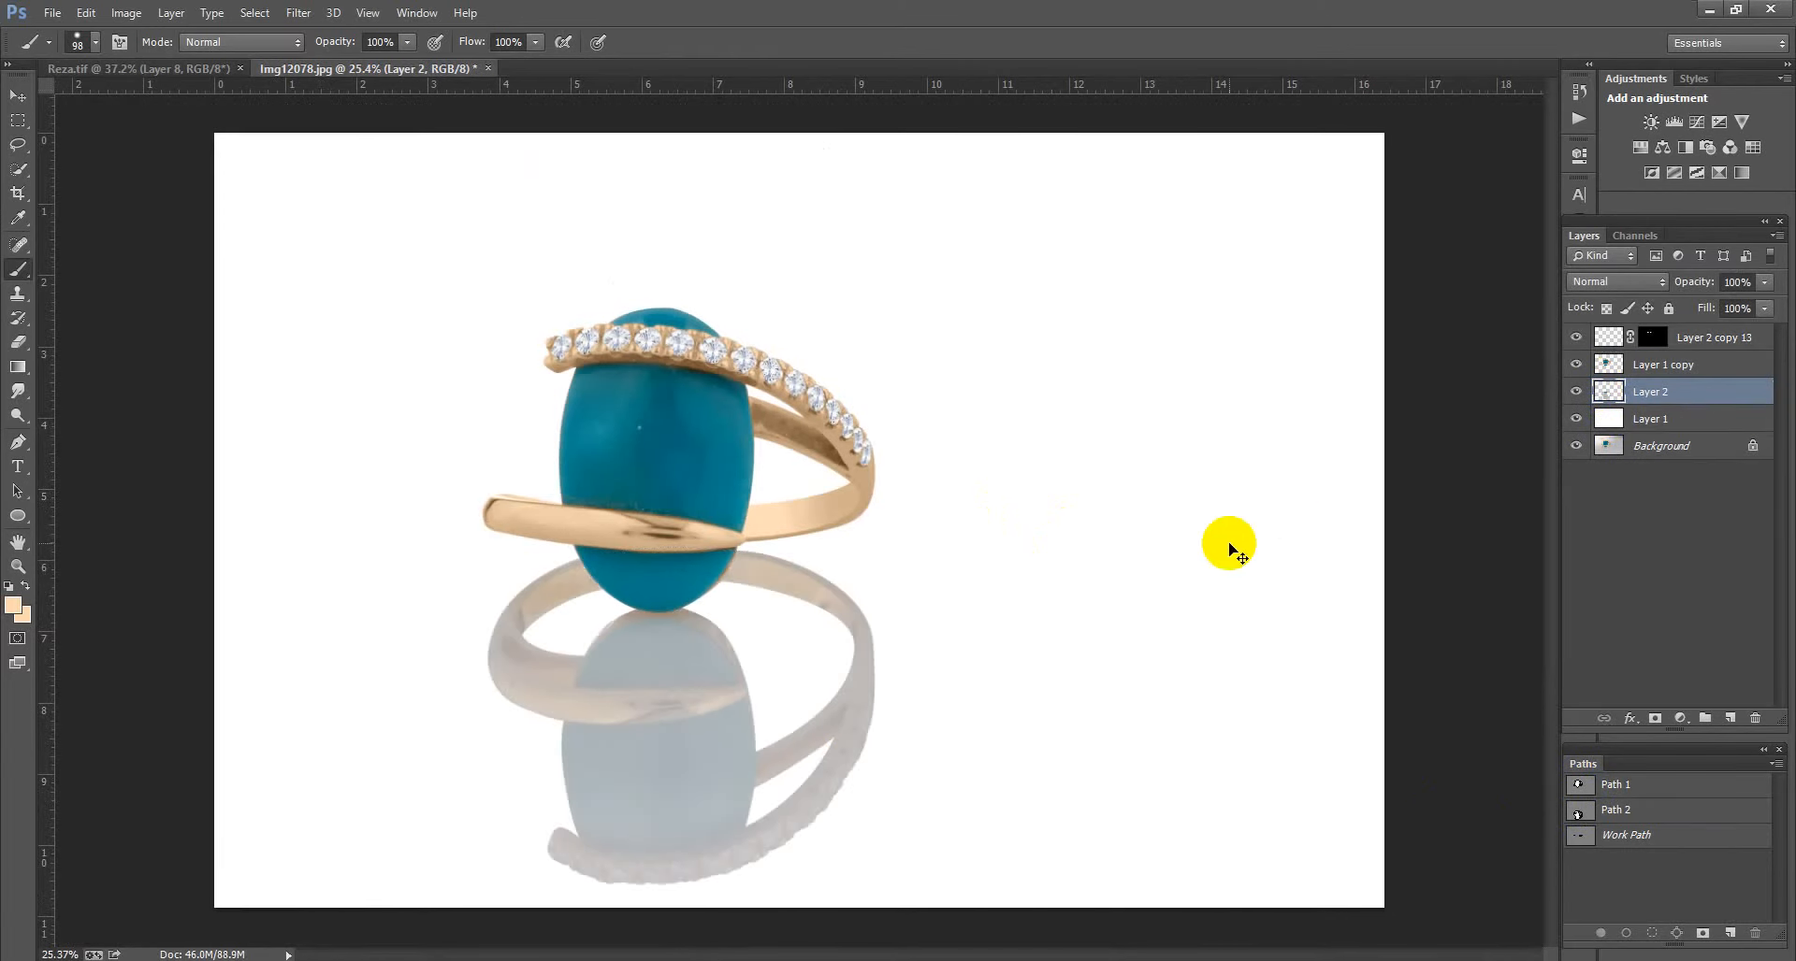
Step: Scale the reflection layer's height to about 80% from its upper edge and lower the layer's opacity to 23%
key("ctrl+t")
left_click_drag(682, 892, 694, 819)
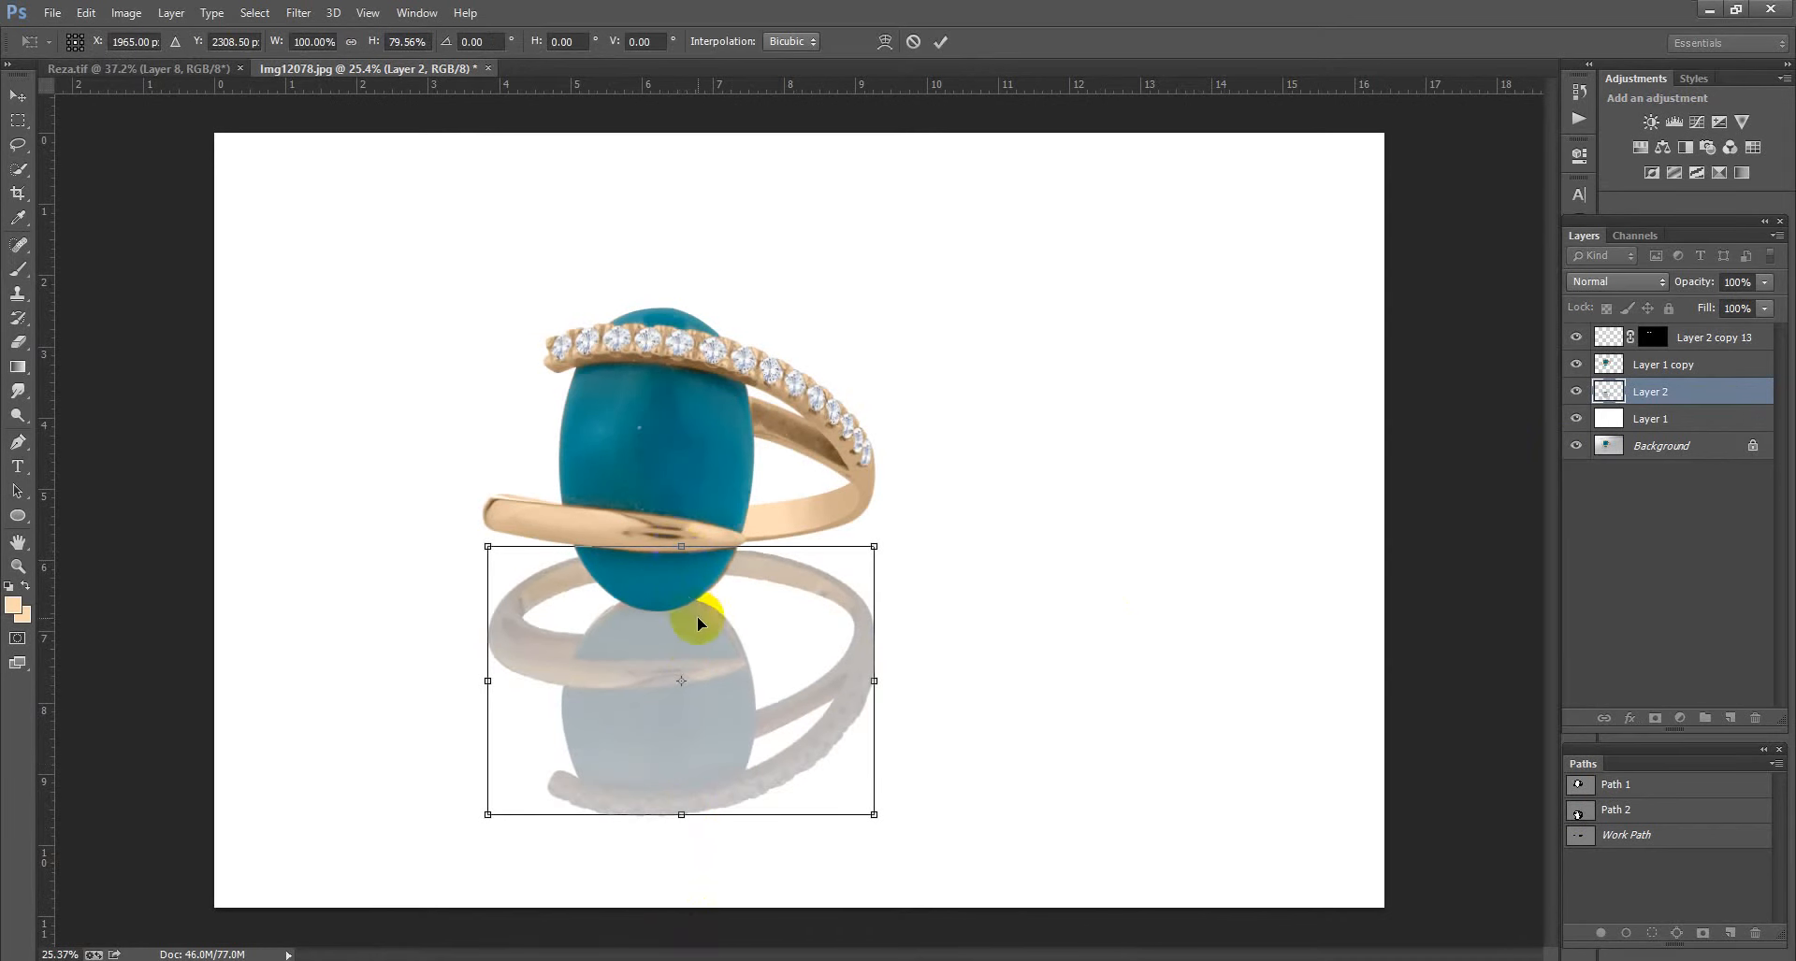
key("Return")
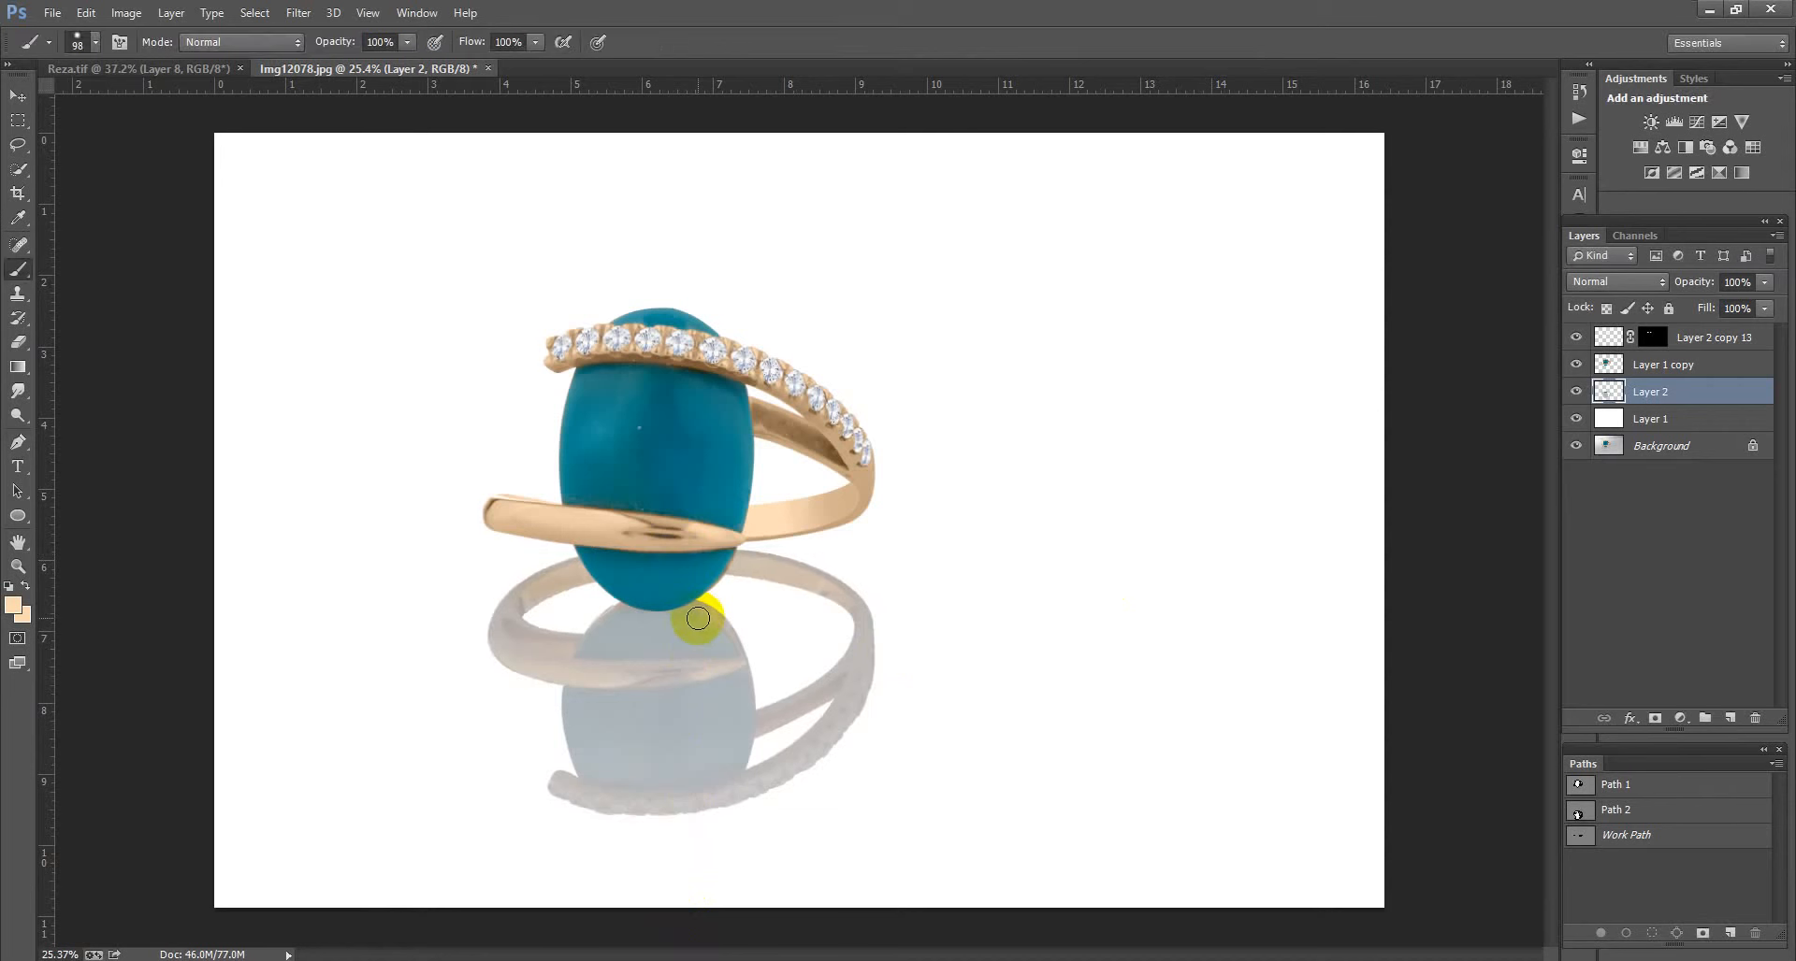
left_click_drag(1702, 285, 1657, 290)
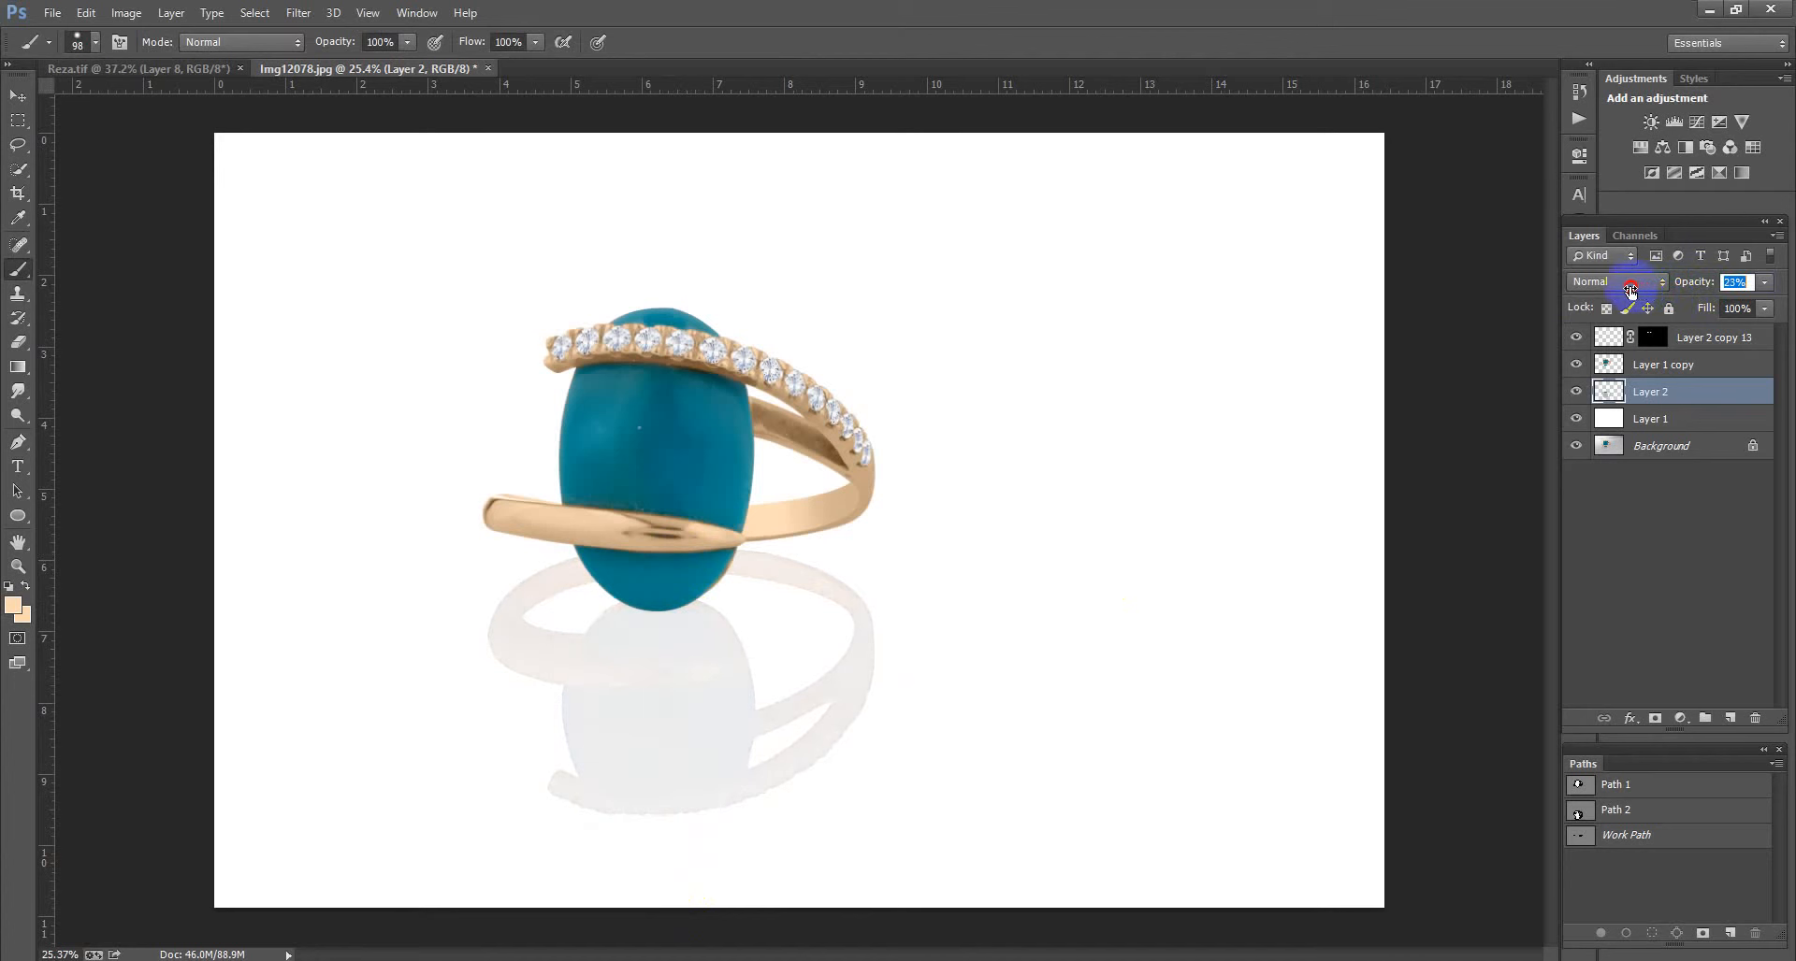
left_click_drag(1629, 290, 1624, 293)
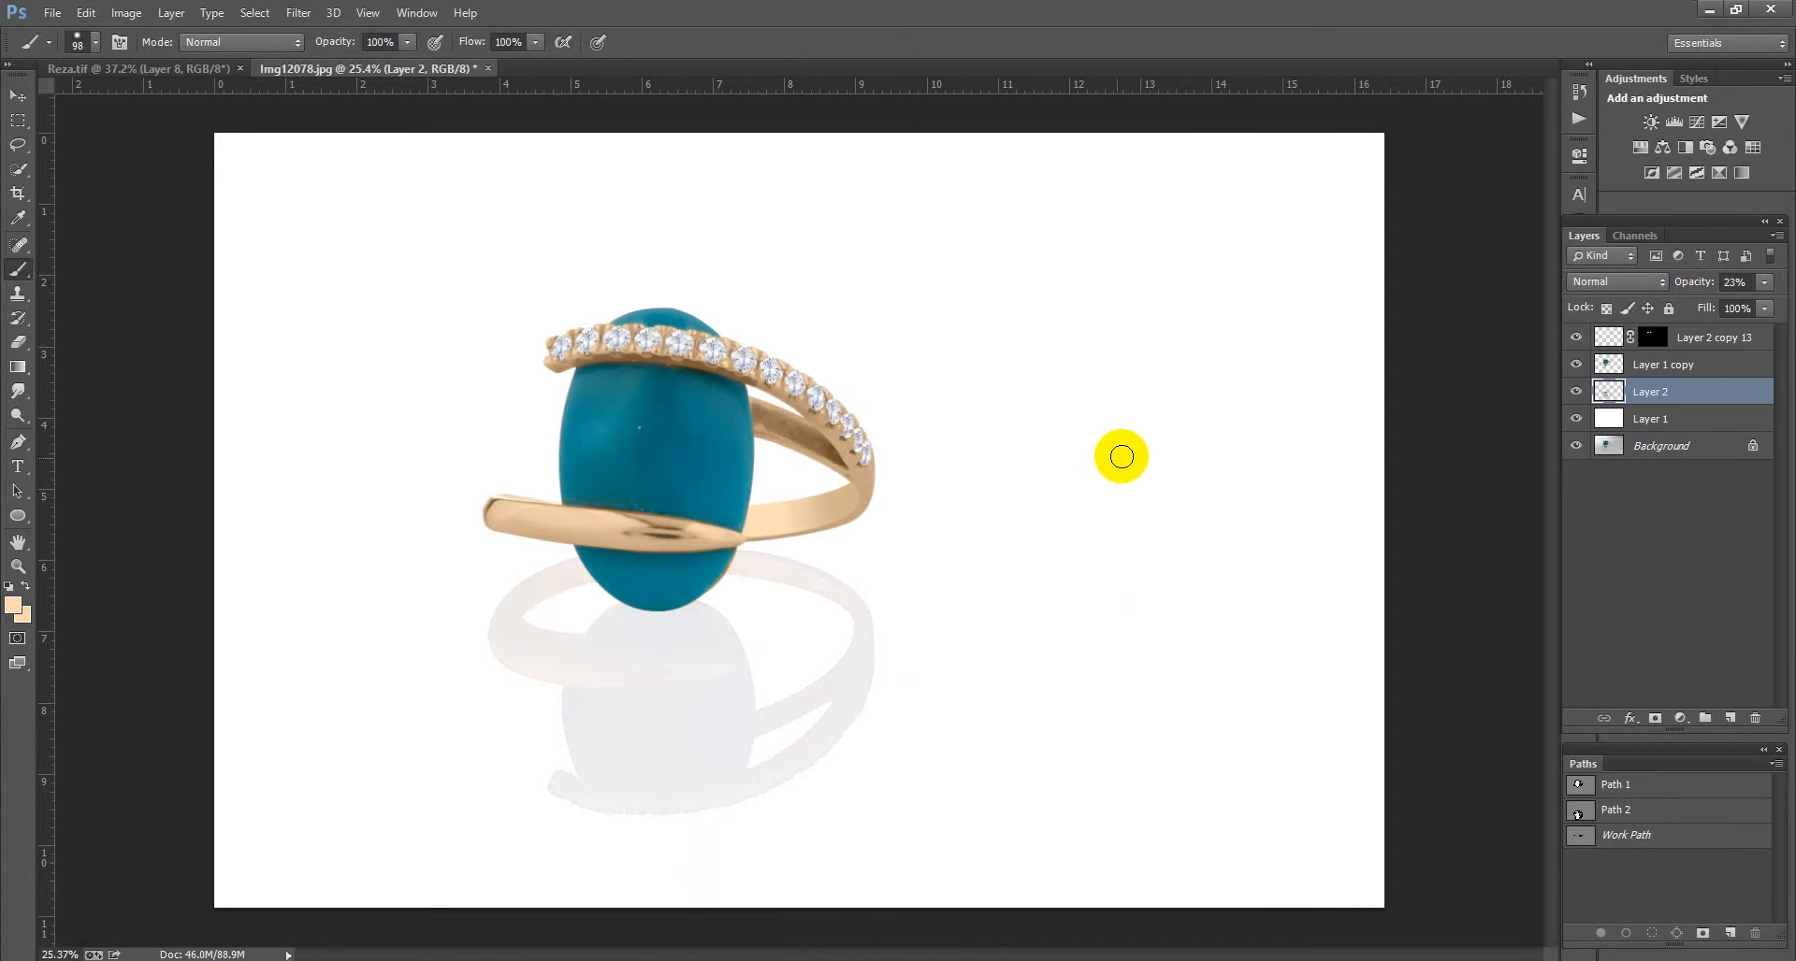
Step: Paint white over the lower part of the reflection with a 768 px brush at 20% hardness and 16% opacity
key("d")
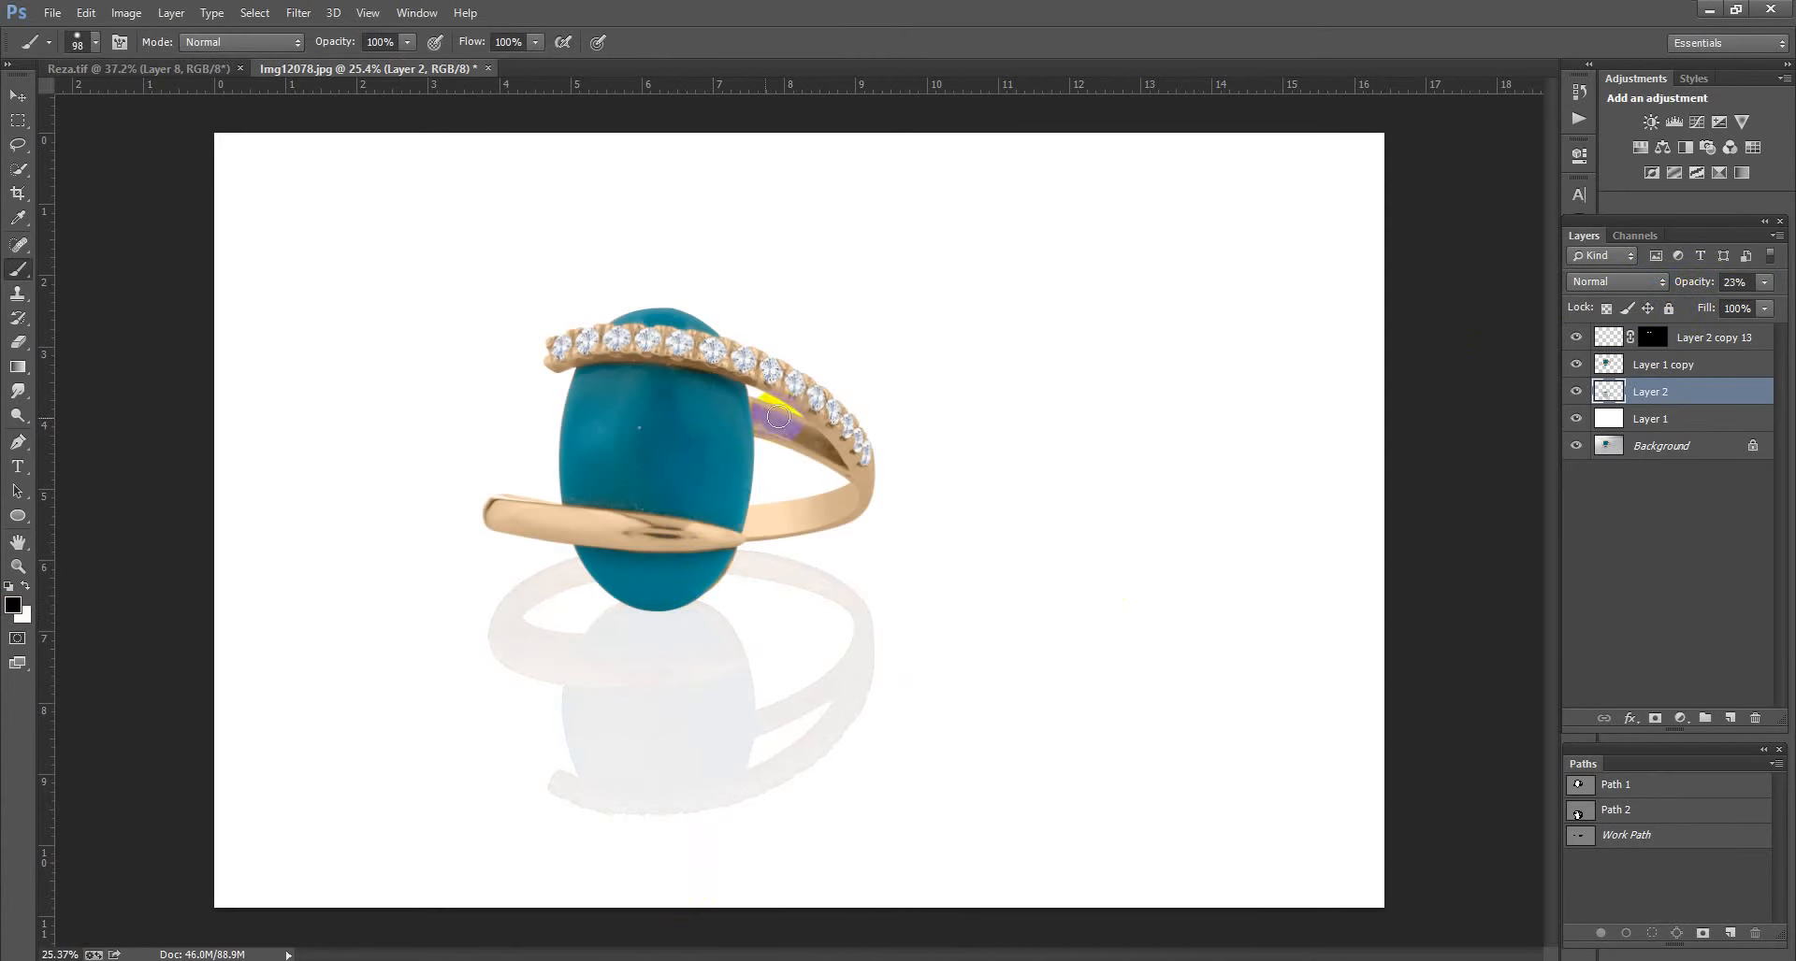
left_click(1035, 378)
key("x")
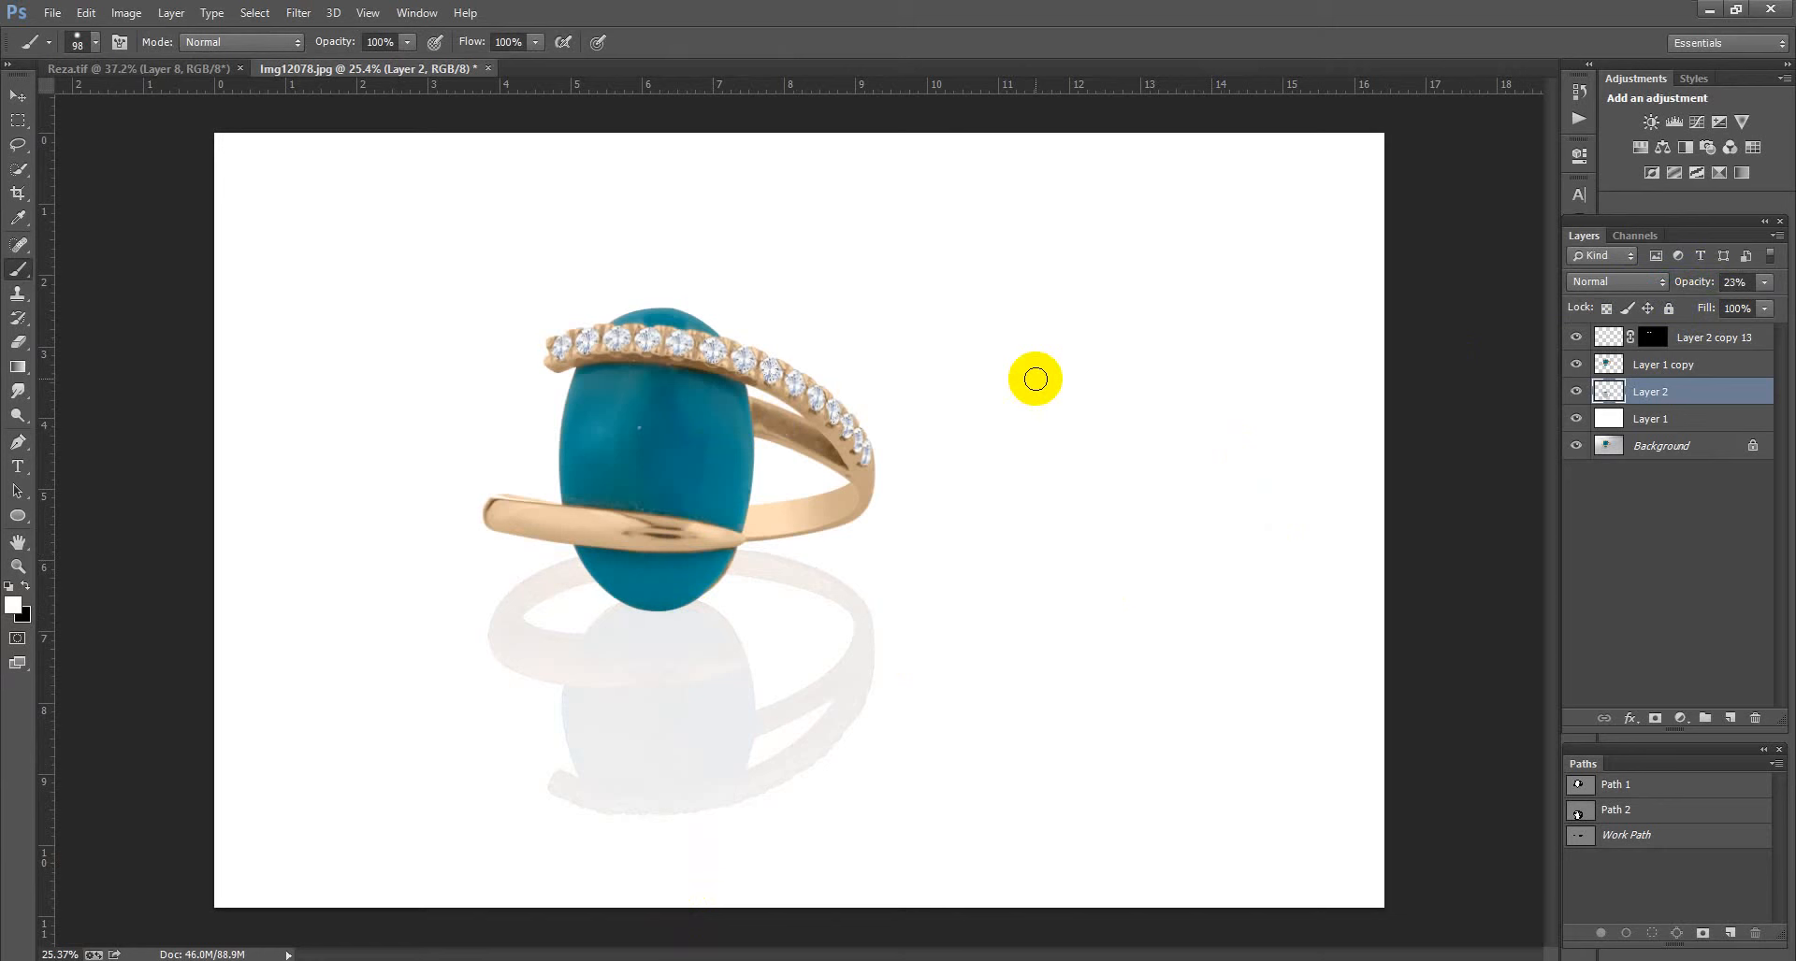
key("alt")
left_click_drag(1035, 369, 1114, 385)
left_click_drag(343, 41, 300, 38)
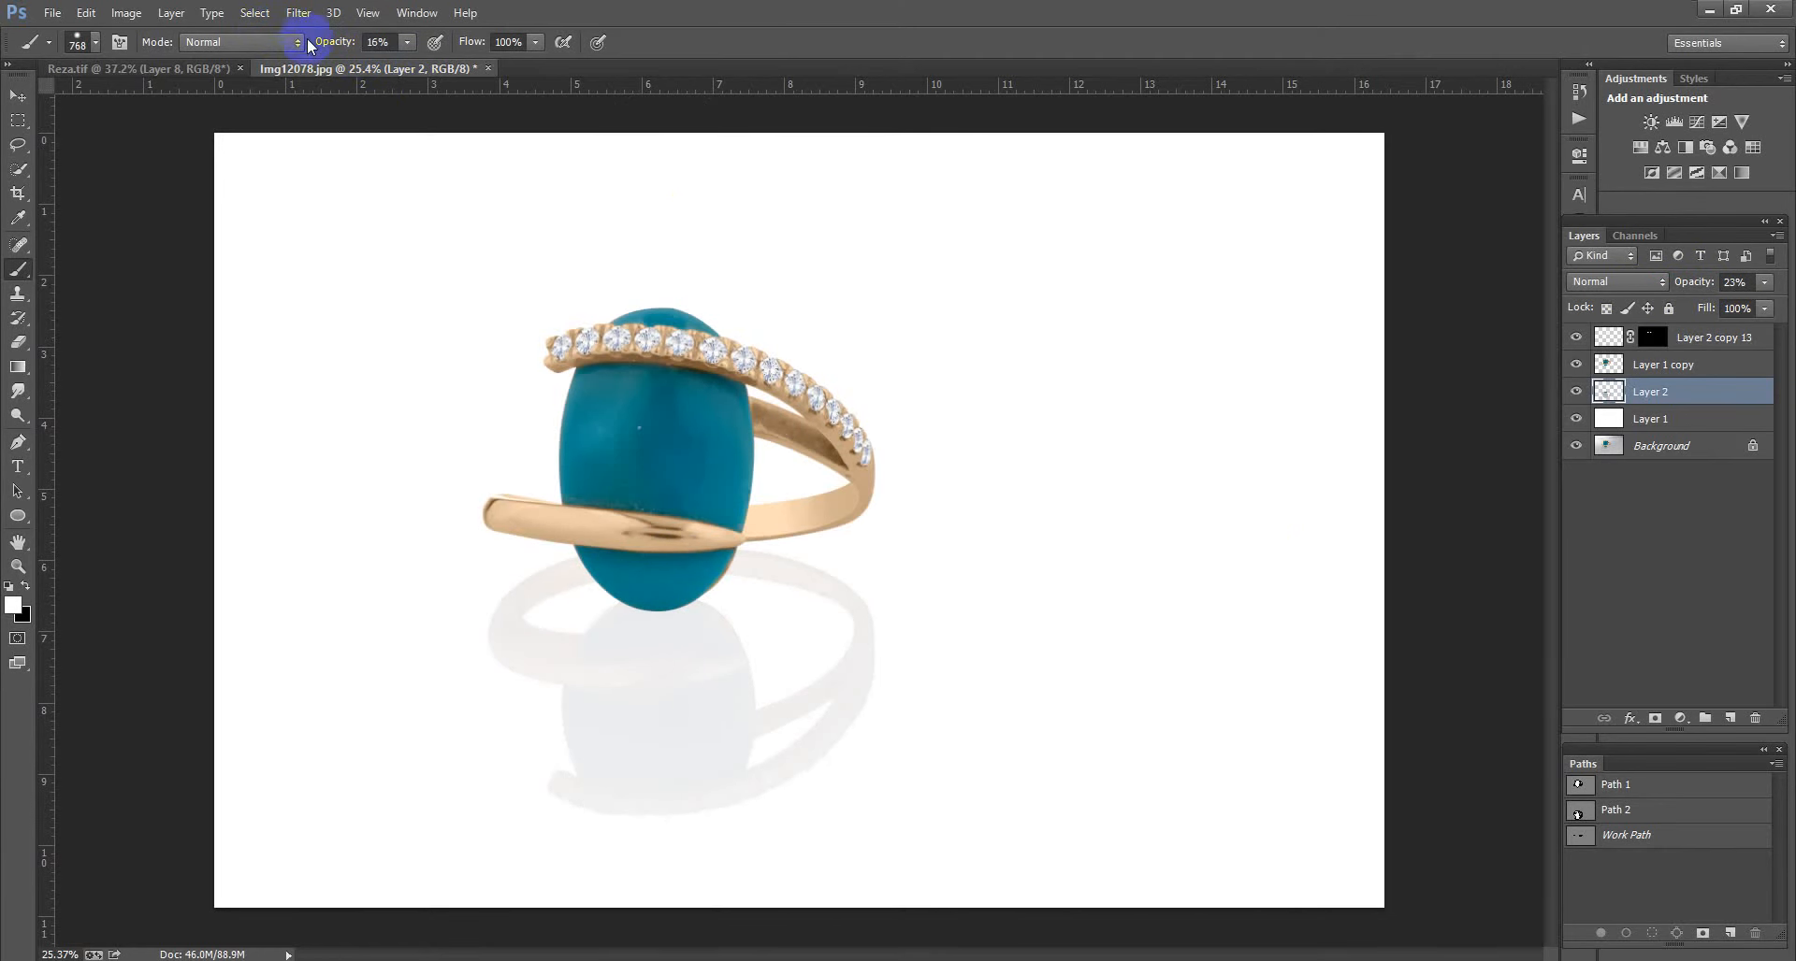
right_click(984, 289)
left_click(1109, 378)
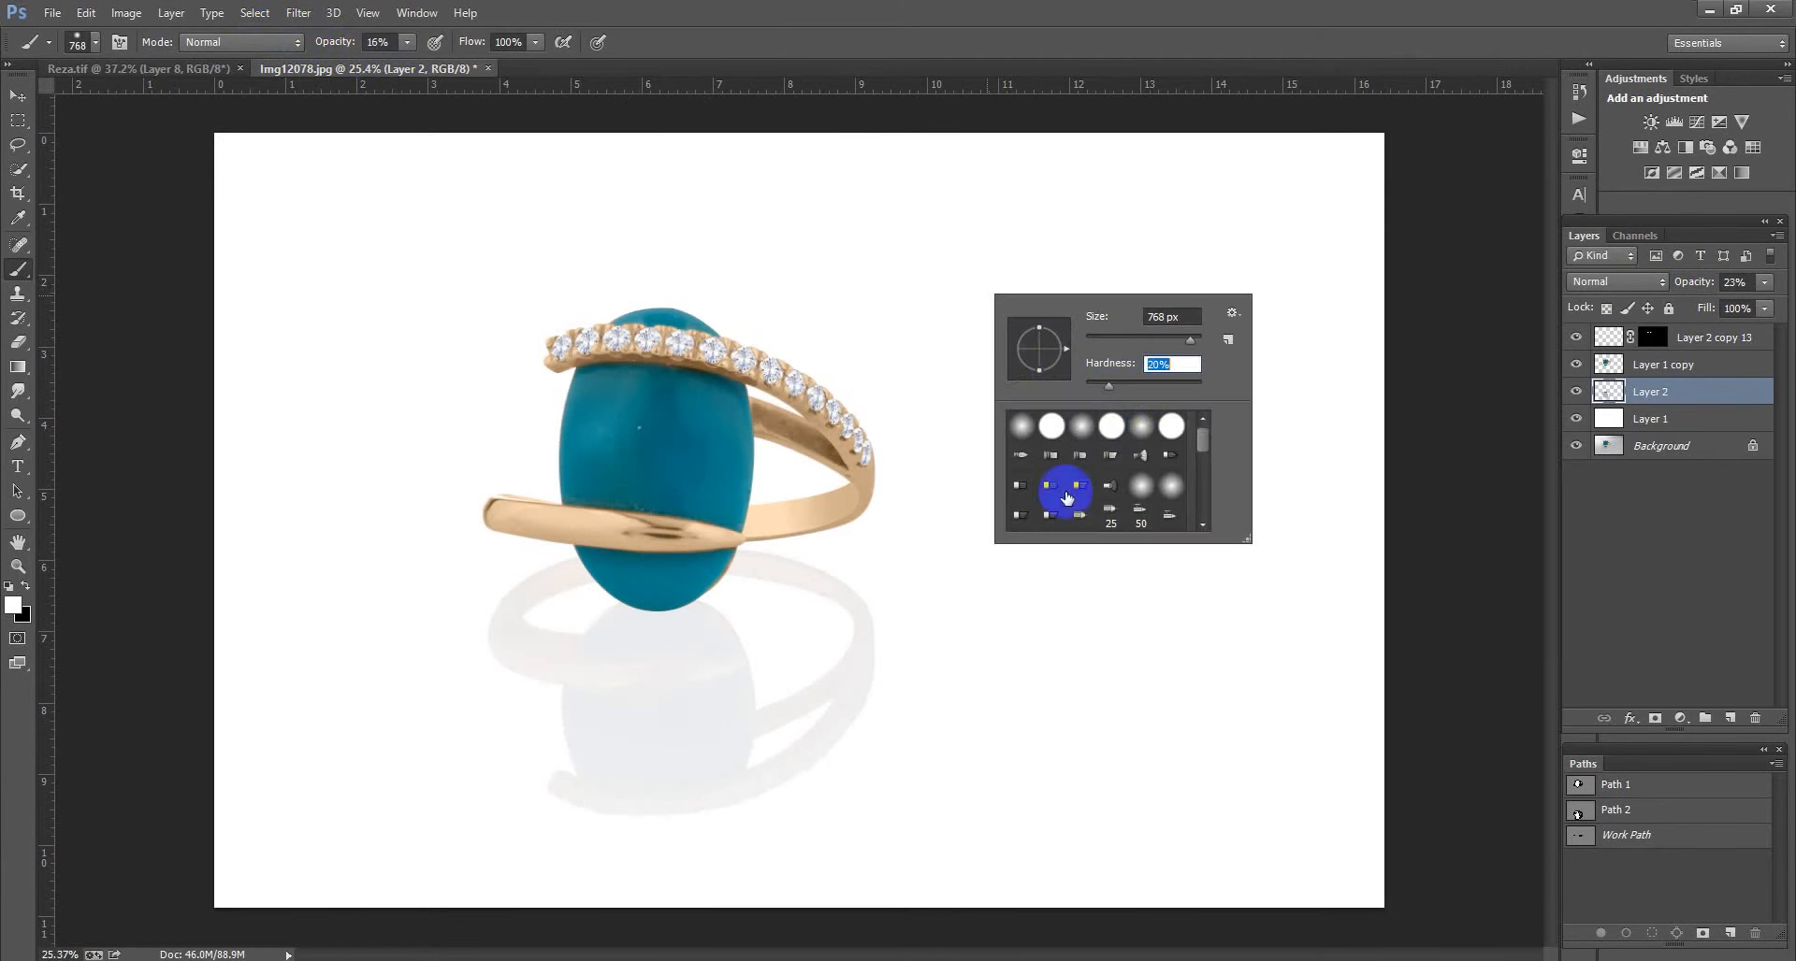
left_click(1021, 609)
mouse_move(801, 754)
left_mouse_down()
mouse_move(917, 760)
mouse_move(553, 729)
mouse_move(497, 746)
left_mouse_up()
left_click_drag(943, 773, 943, 773)
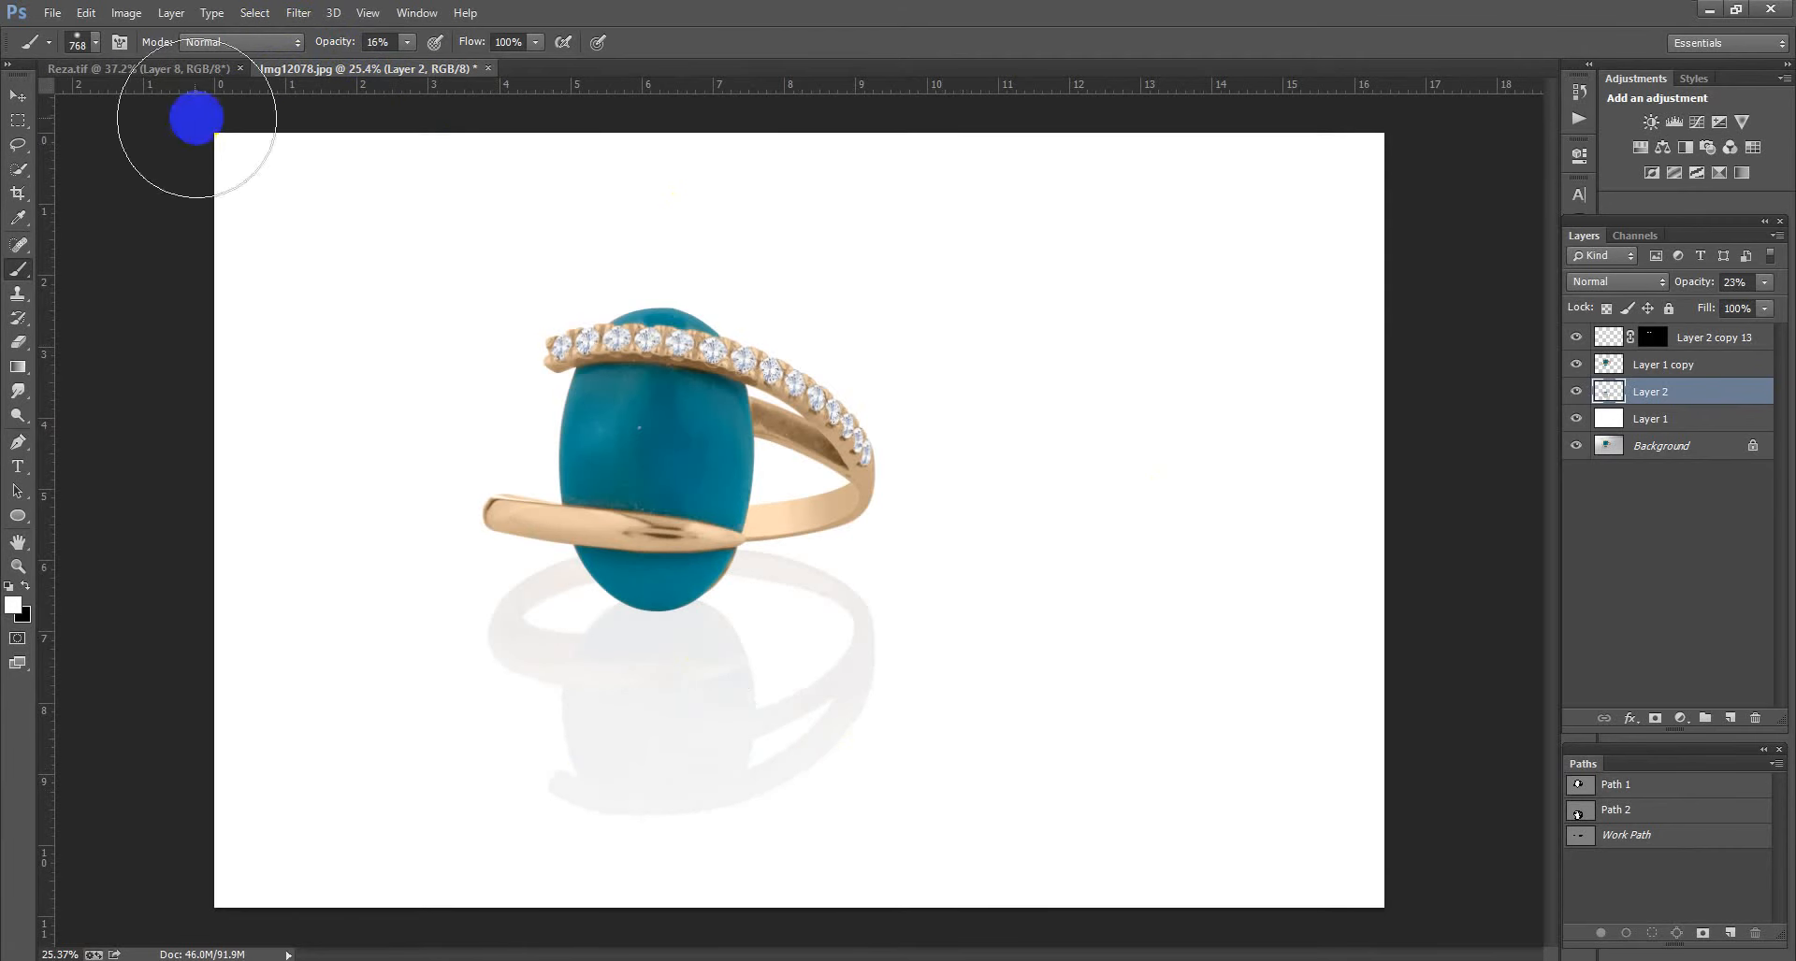
Step: Raise the brush opacity to 52% and paint more white over the reflection on Layer 2 to fade it out
left_click_drag(337, 42, 386, 42)
mouse_move(460, 505)
left_mouse_down()
mouse_move(469, 753)
mouse_move(886, 785)
mouse_move(935, 761)
mouse_move(761, 799)
mouse_move(457, 793)
mouse_move(661, 830)
mouse_move(979, 786)
mouse_move(415, 853)
mouse_move(906, 773)
mouse_move(524, 873)
mouse_move(782, 823)
mouse_move(872, 720)
mouse_move(654, 753)
mouse_move(966, 708)
mouse_move(1054, 750)
mouse_move(542, 493)
mouse_move(882, 481)
mouse_move(960, 603)
left_mouse_up()
scroll(782, 814, "down", 2)
scroll(926, 561, "down", 1)
scroll(958, 600, "down", 1)
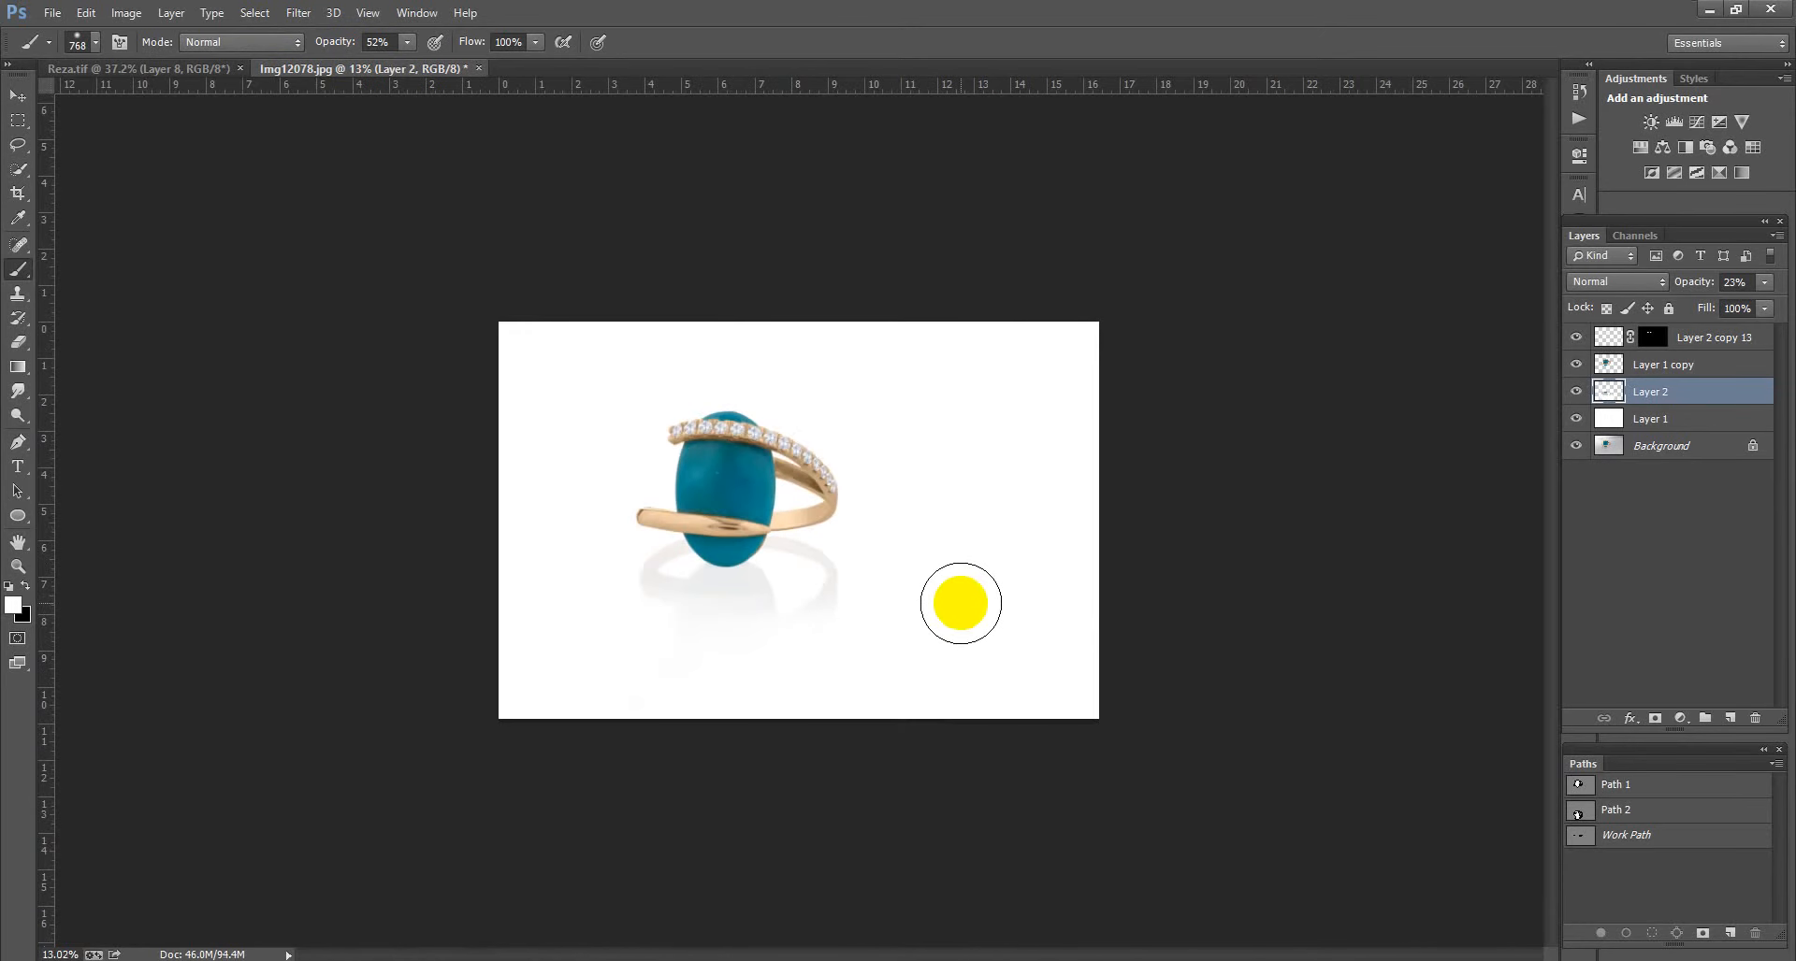
scroll(961, 603, "down", 1)
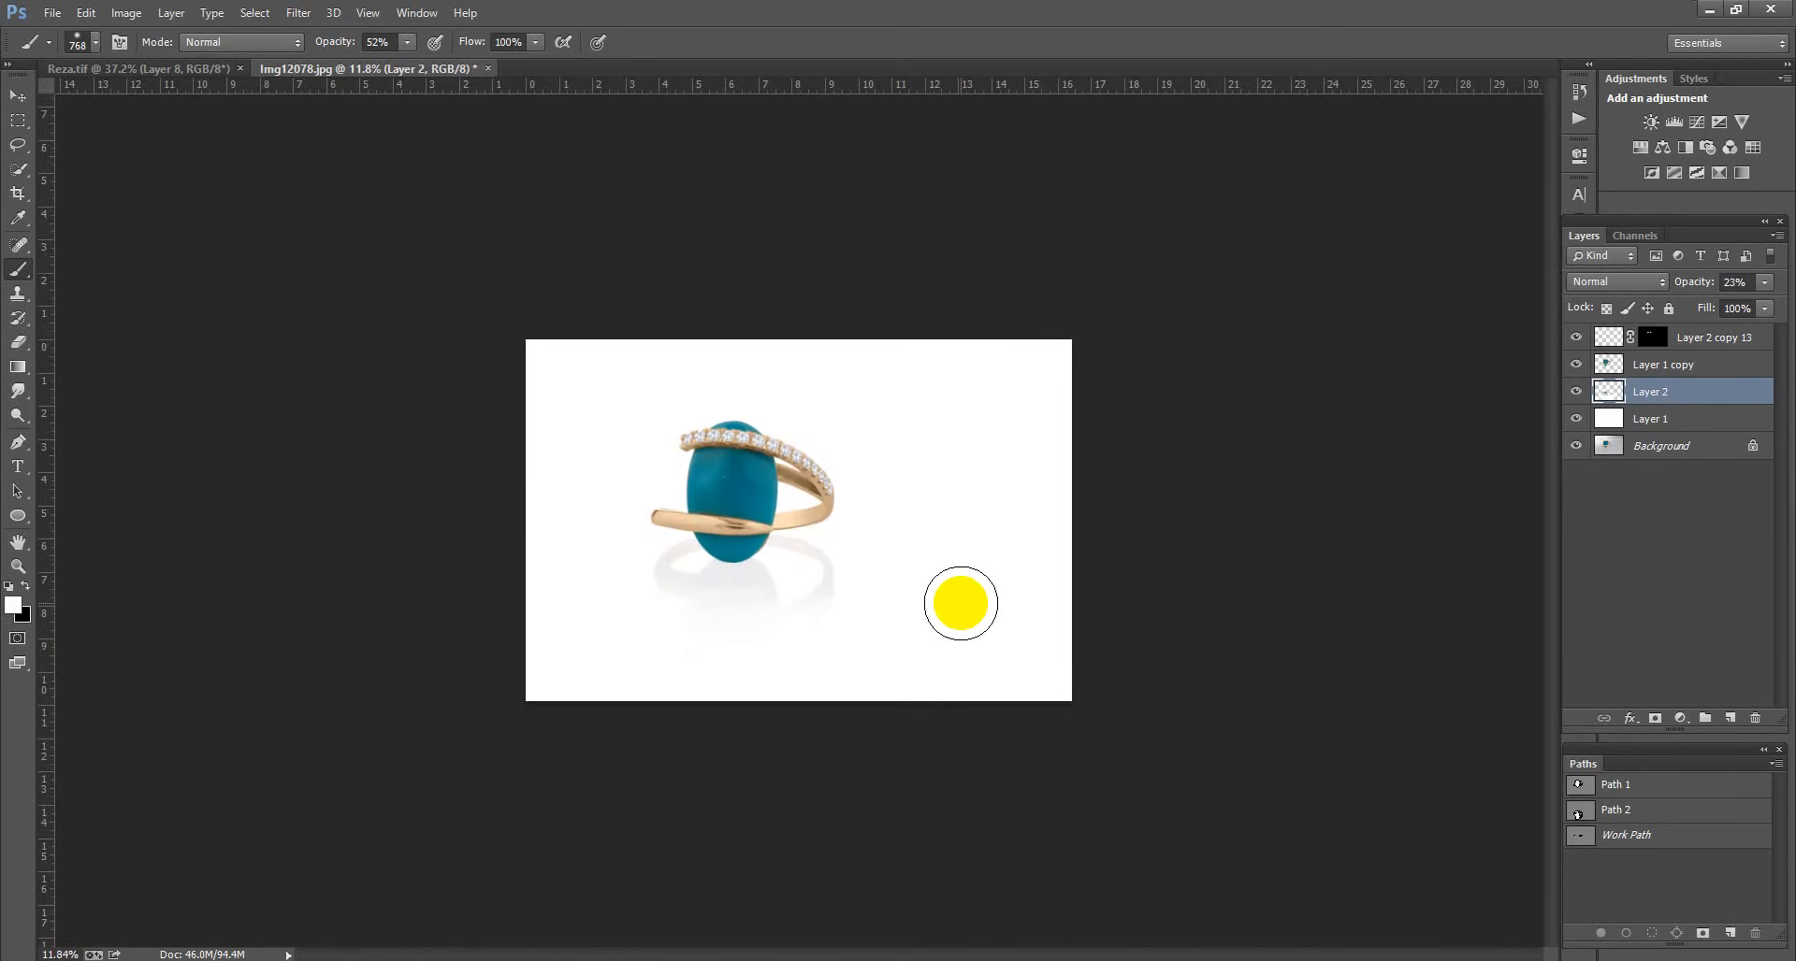
left_click_drag(961, 603, 928, 592)
left_click(1577, 447, "alt")
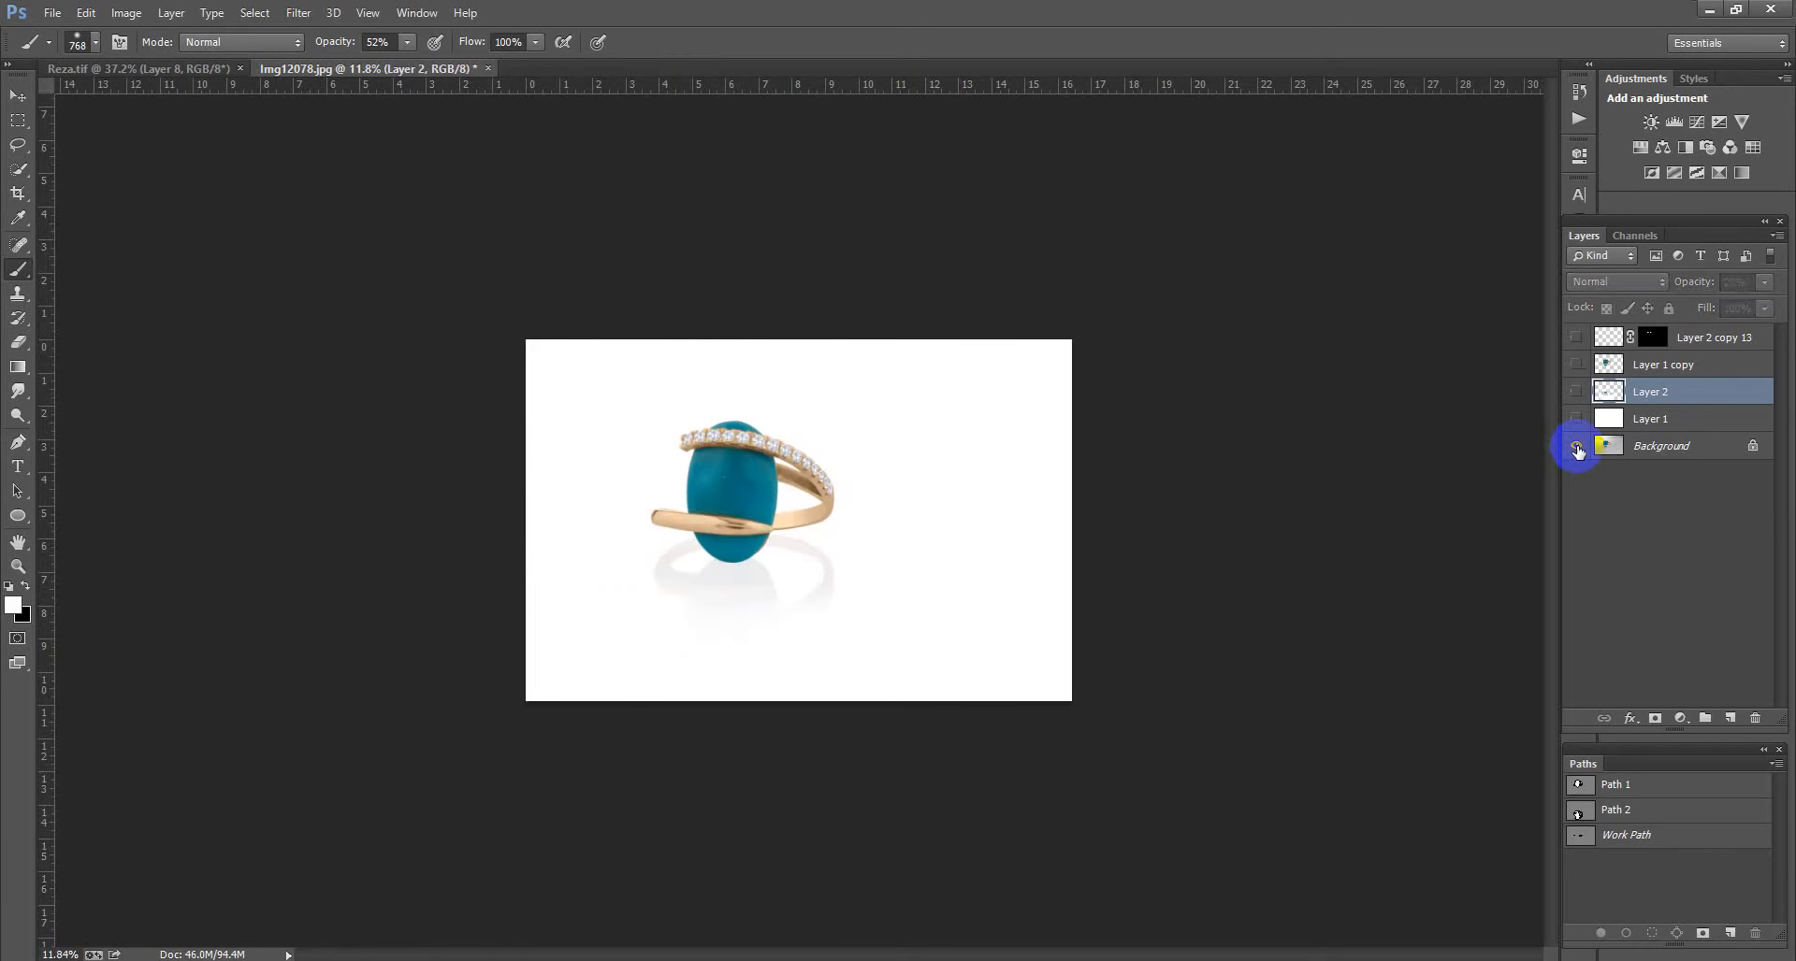
left_click(1577, 447, "alt")
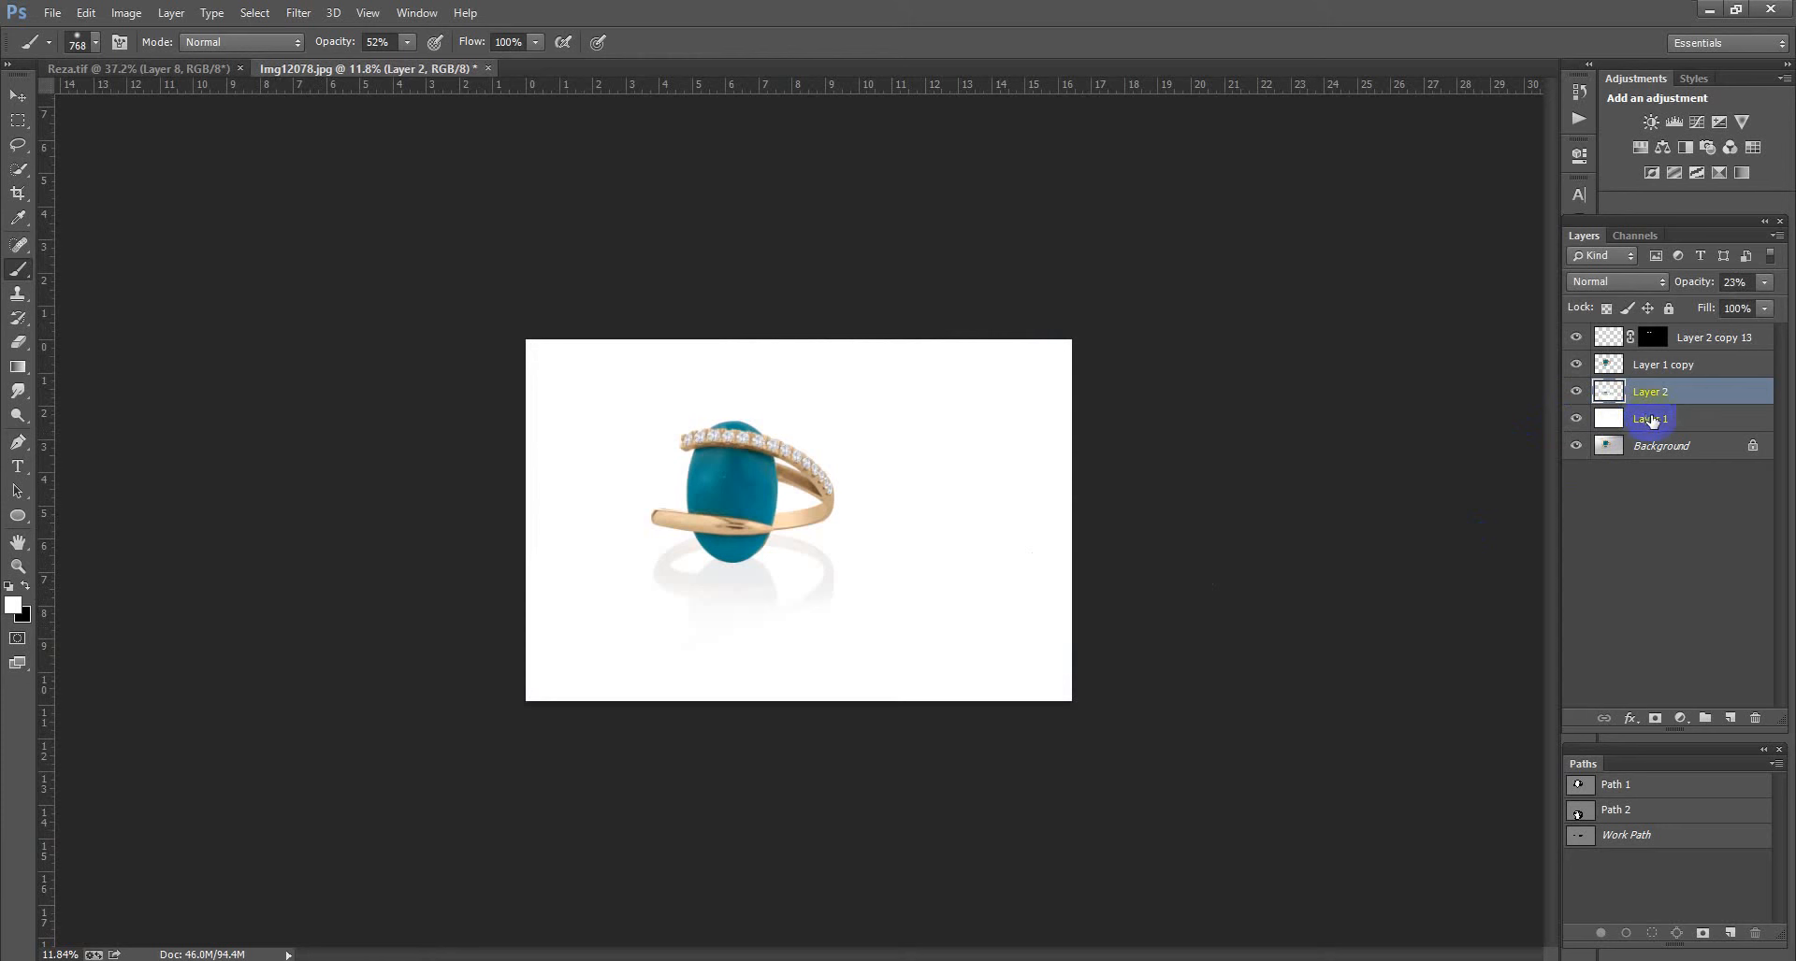
Step: Select Layer 2 through Layer 2 copy 13 and move the ring with its reflection to the horizontal middle of the canvas
left_click(1680, 338, "shift")
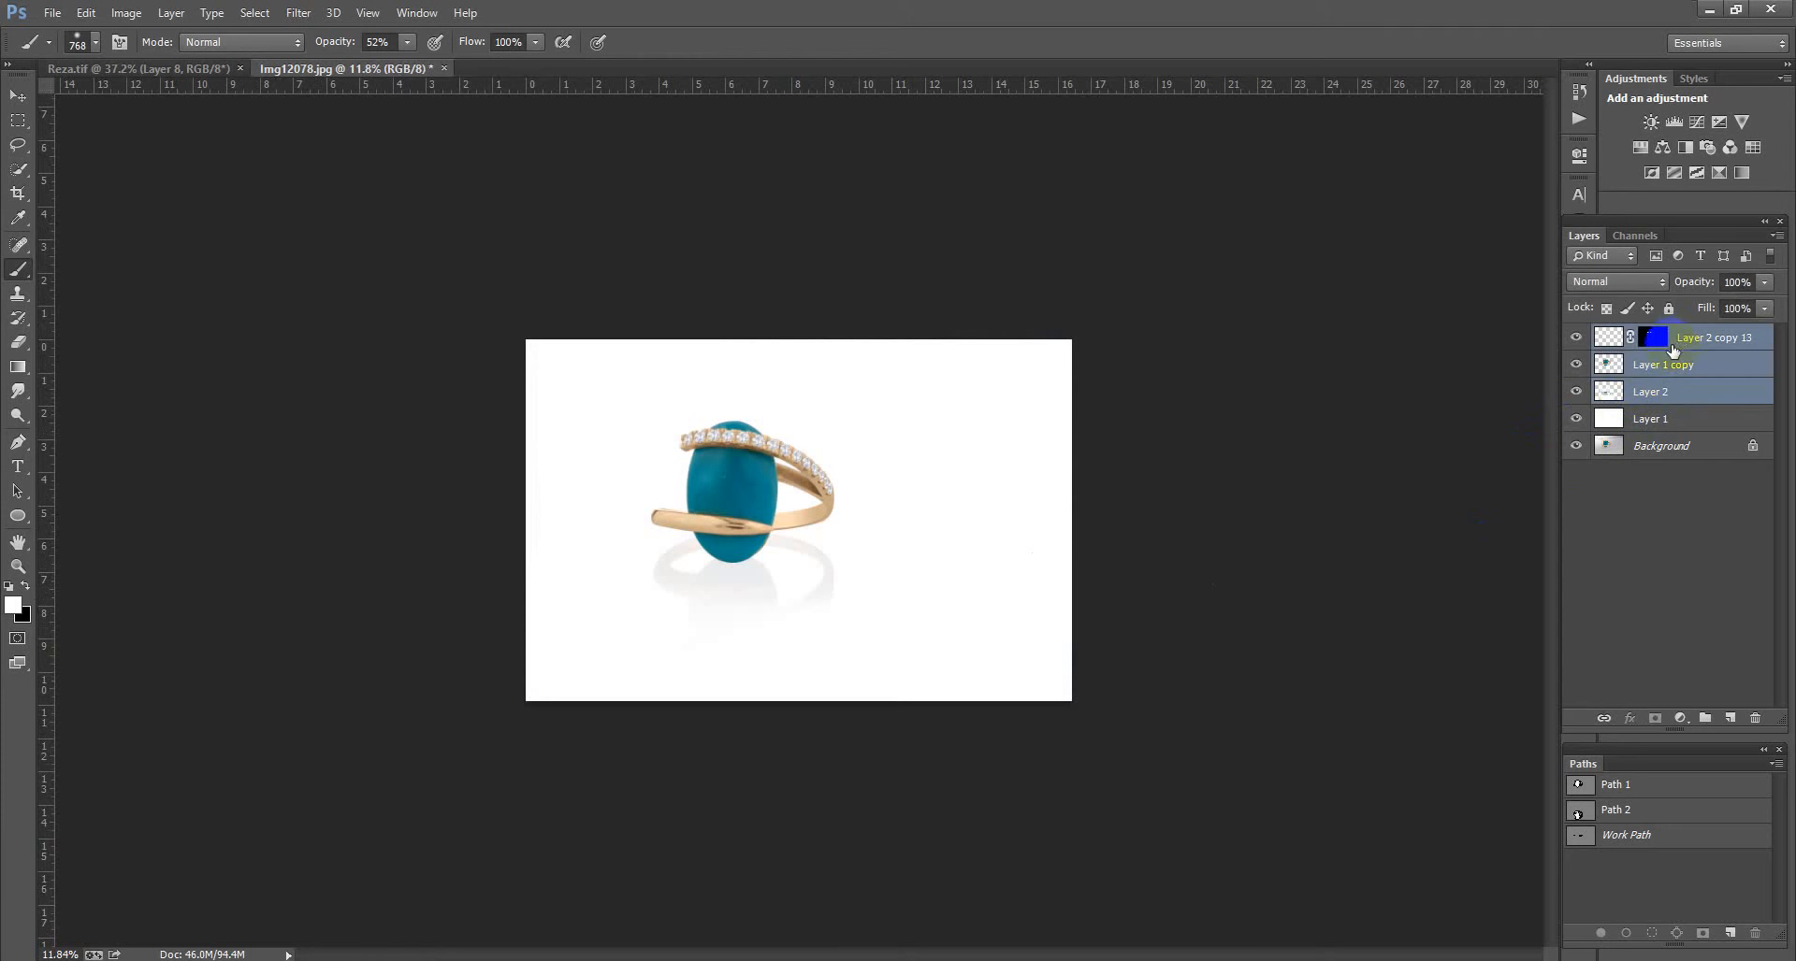
key("ctrl+t")
left_click_drag(866, 565, 883, 559)
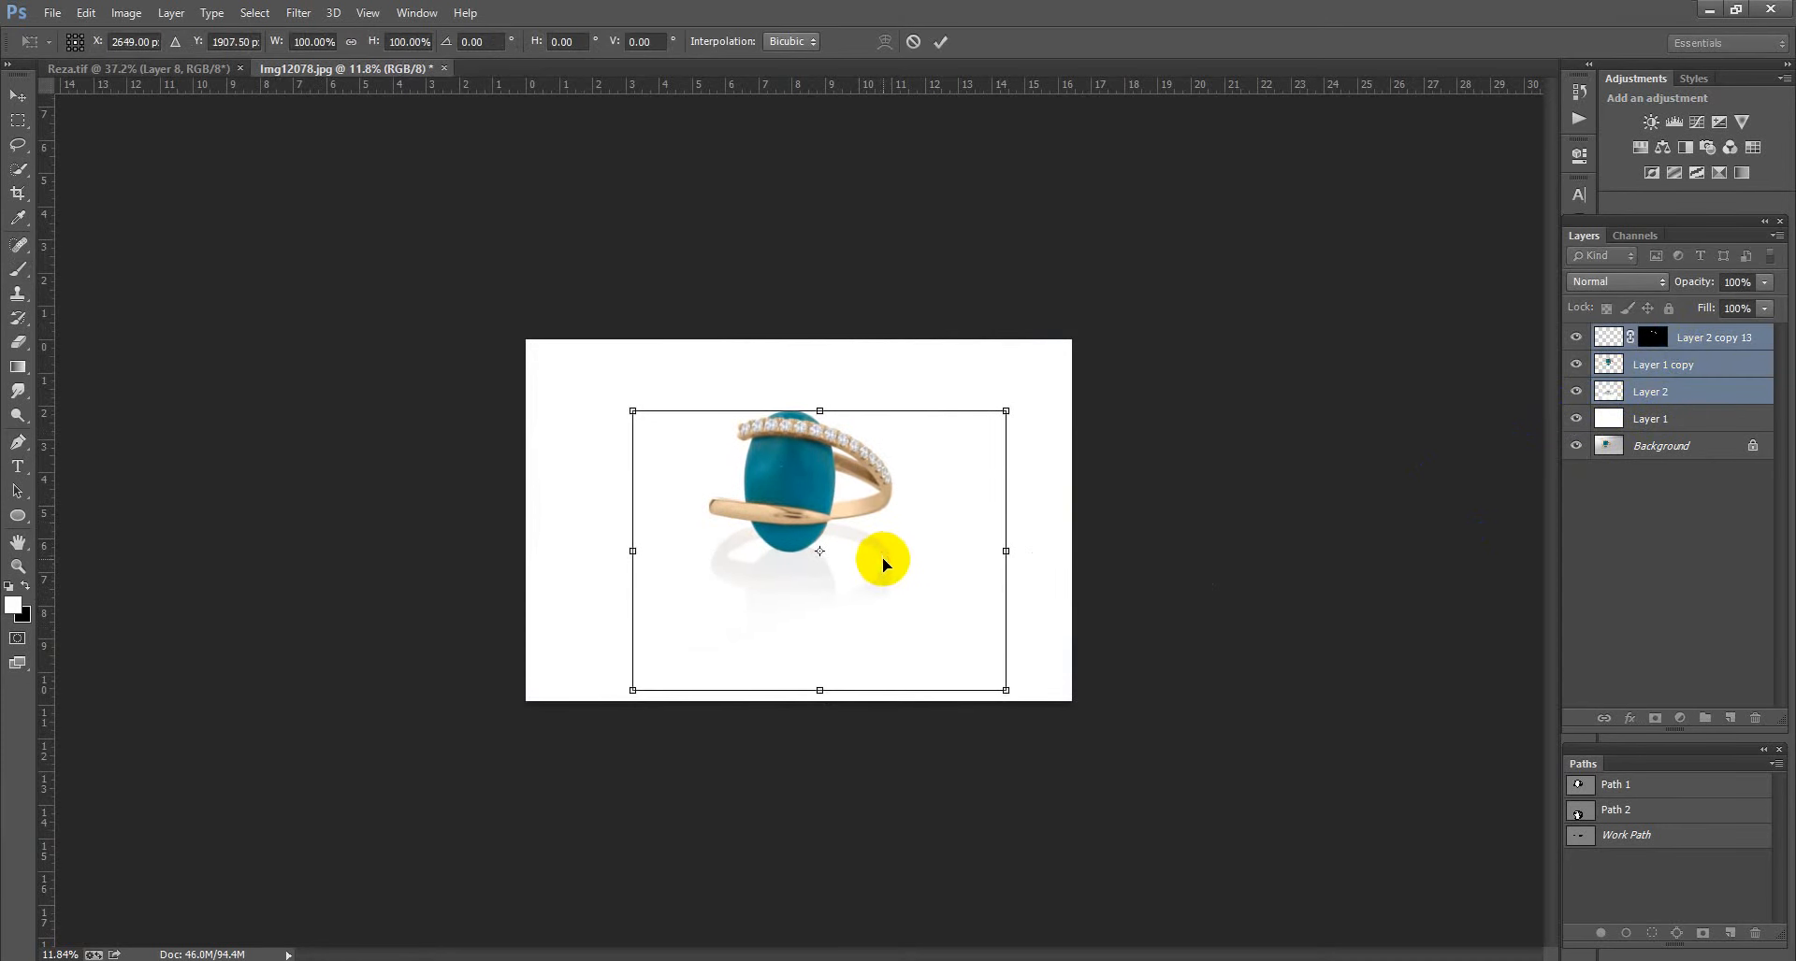
key("Return")
key("b")
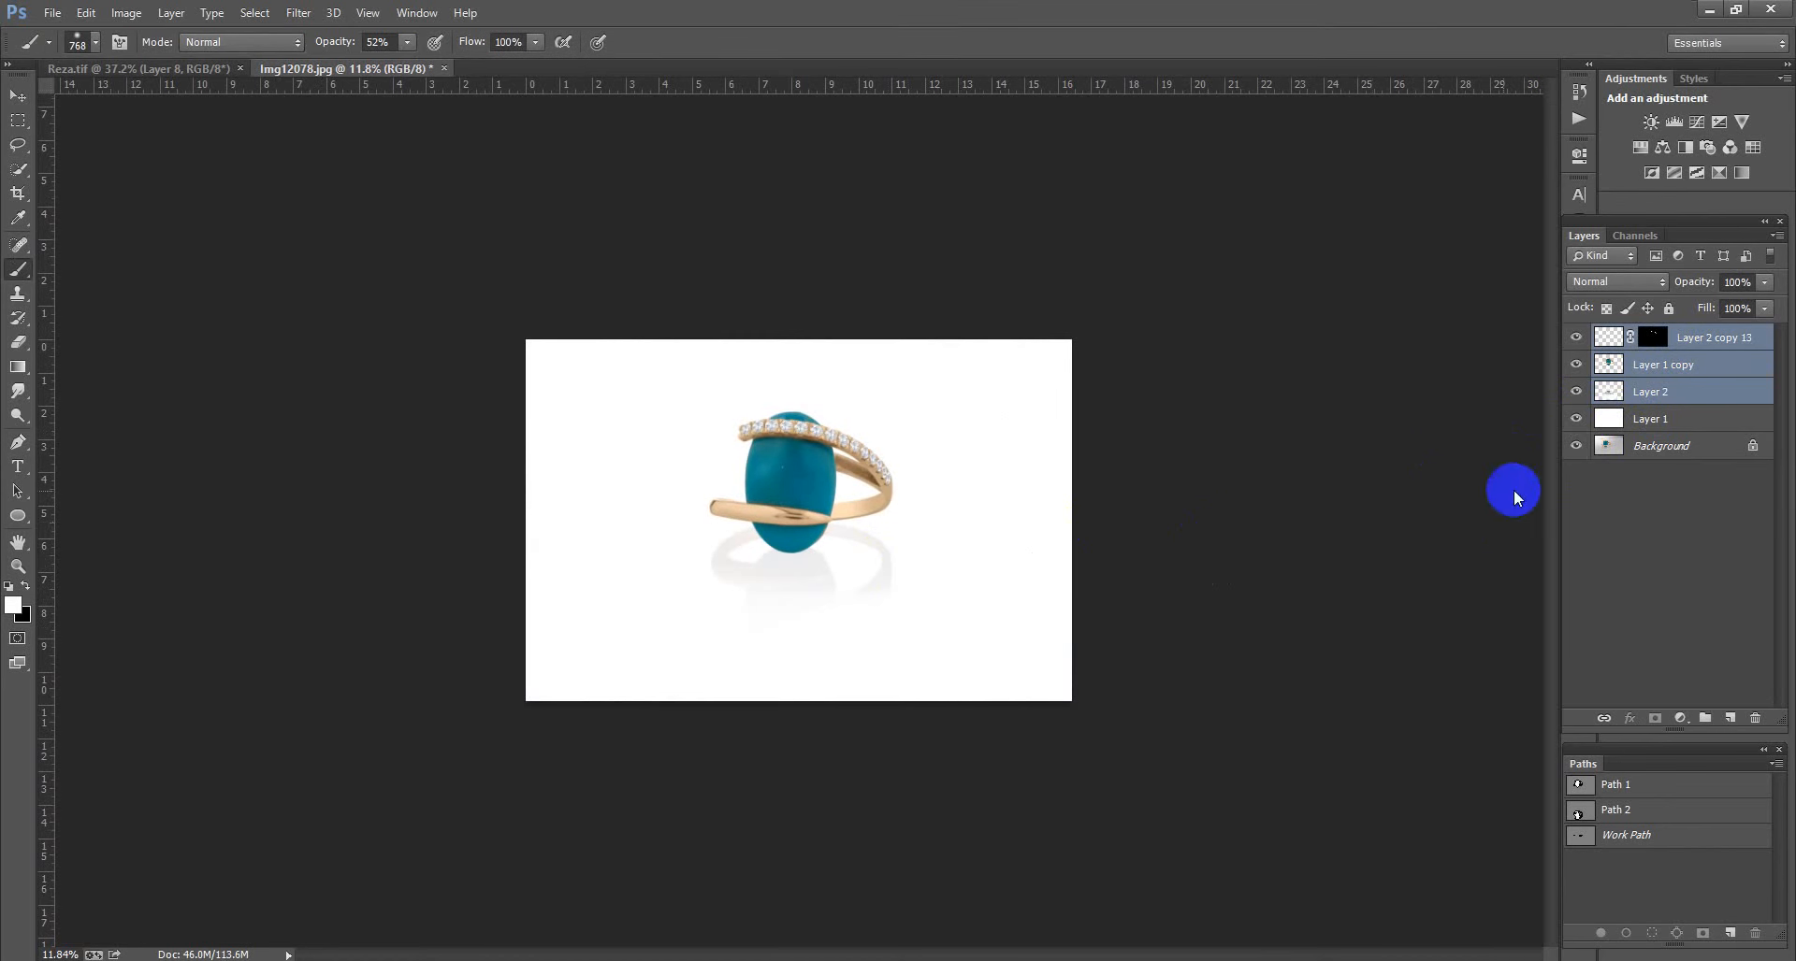
Step: Compare the repositioned ring and faded reflection with the original Background photo
left_click(1576, 447, "alt")
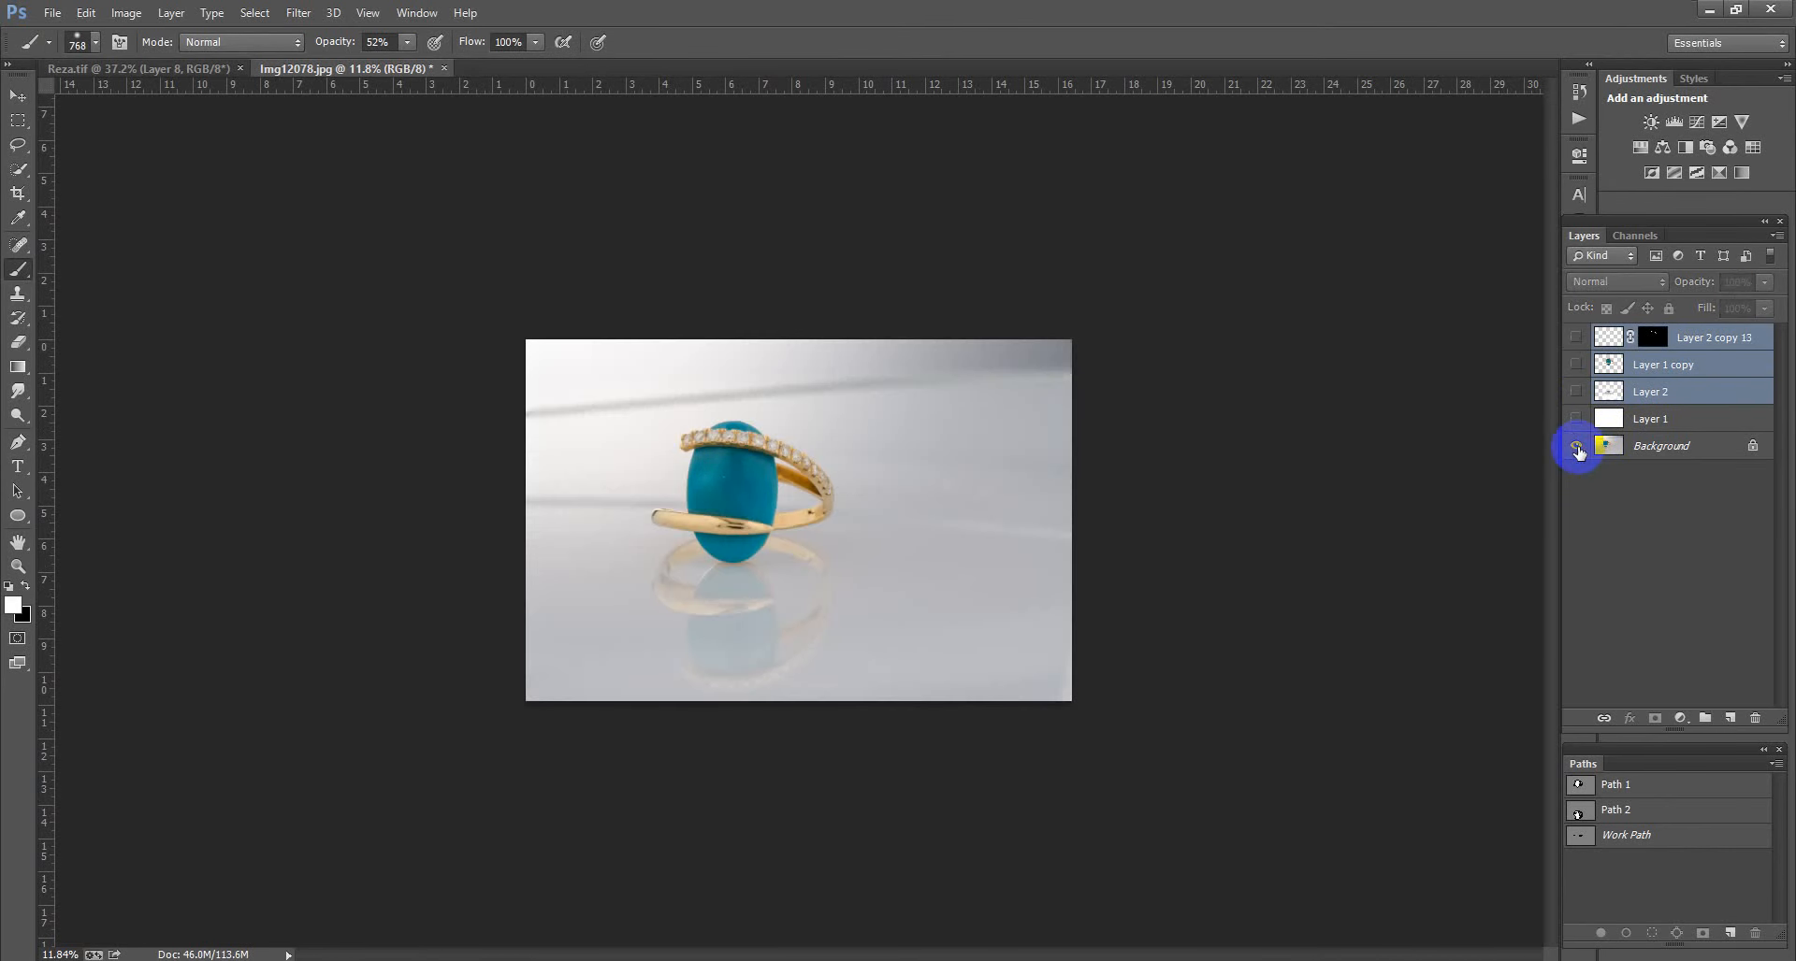
left_click(1577, 447, "alt")
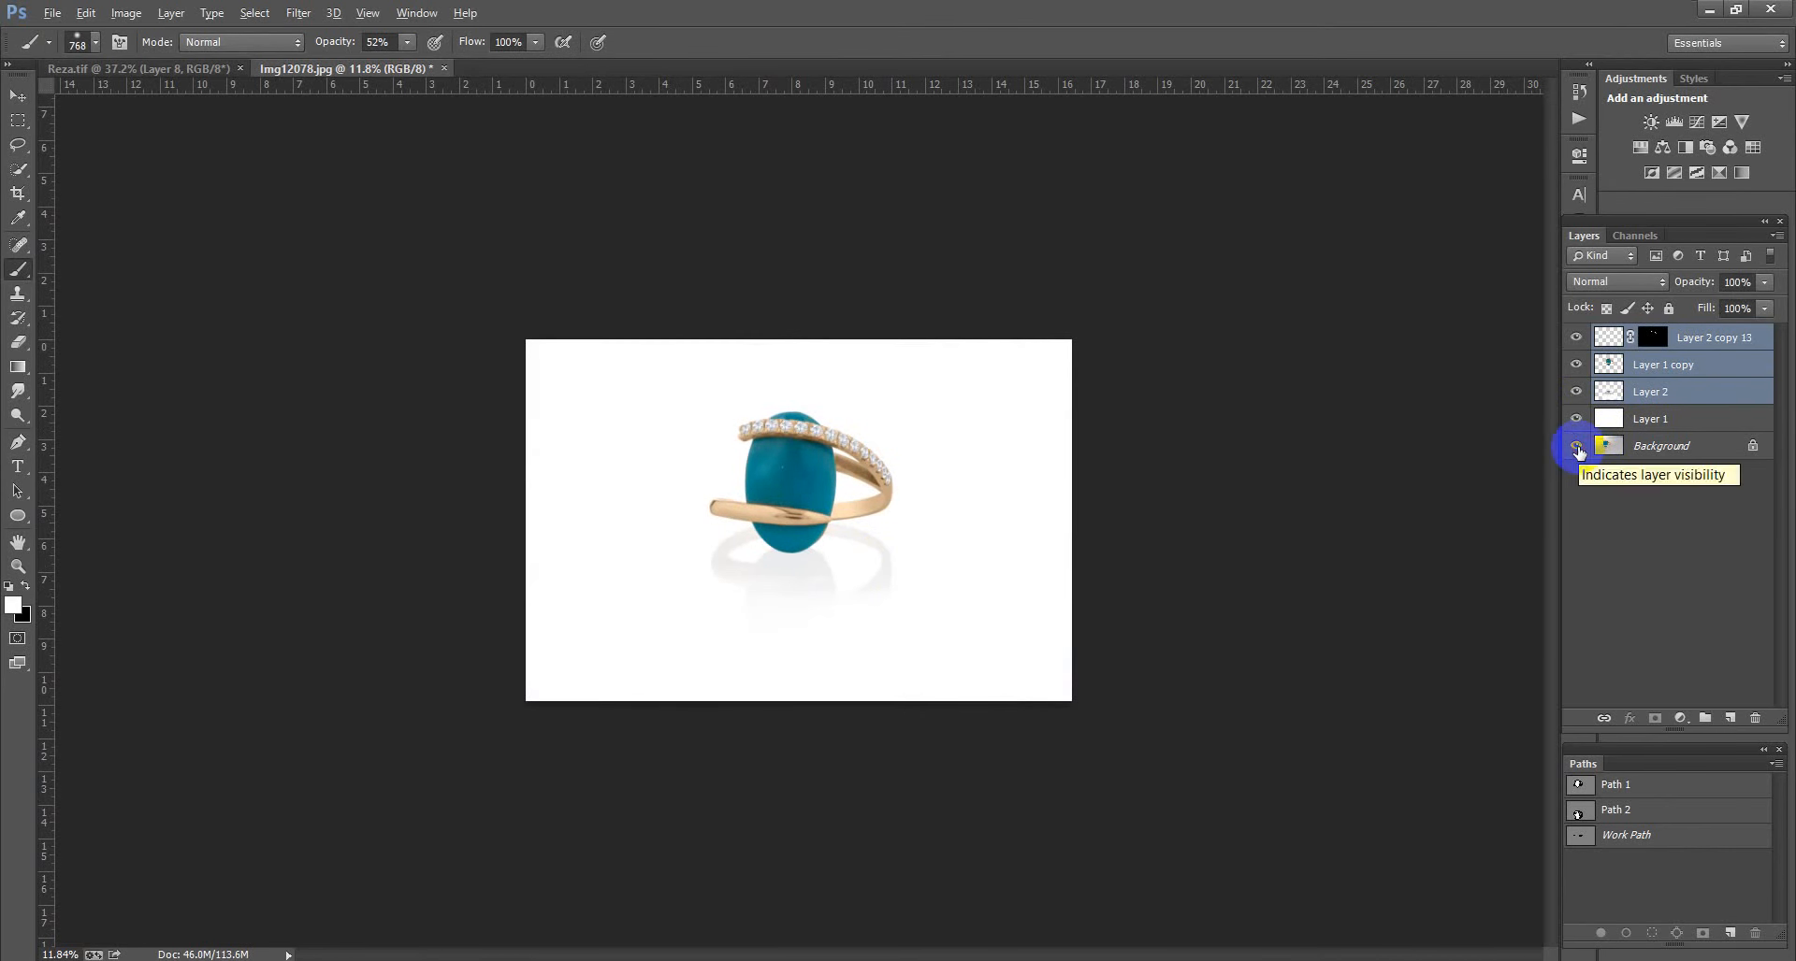
left_click(1577, 447, "alt")
left_click(1576, 447, "alt")
scroll(935, 561, "up", 11)
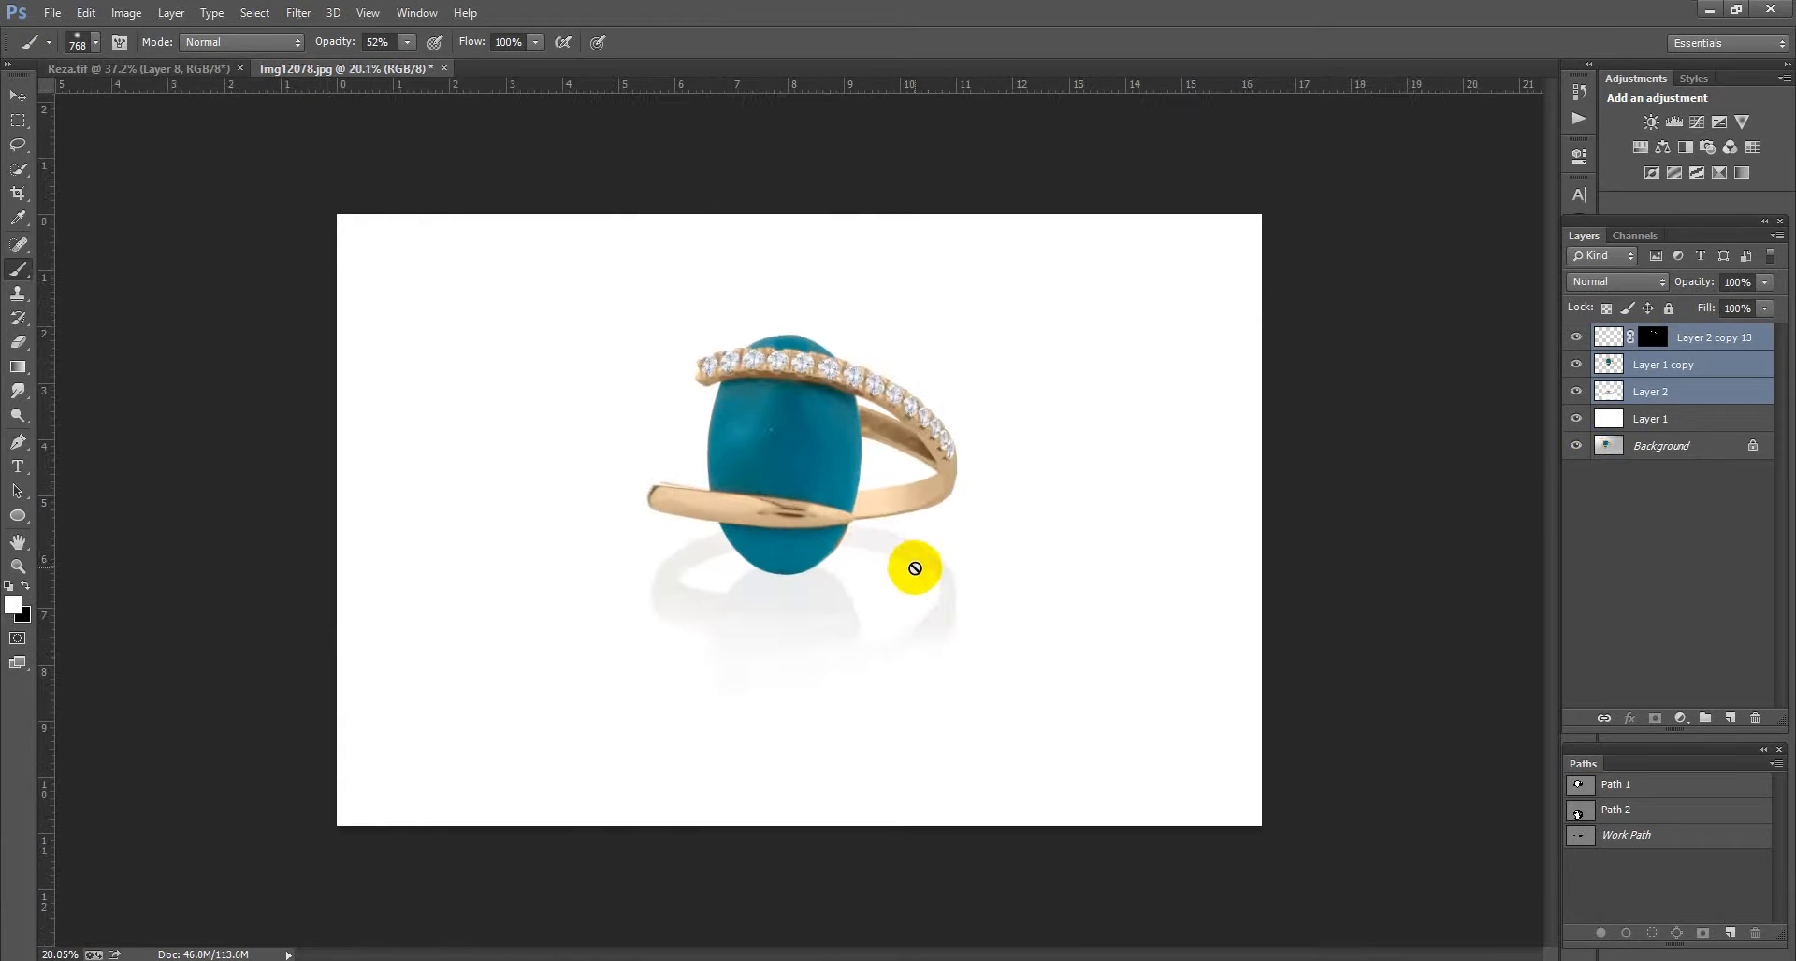
Step: Inspect the retouched ring up close and toggle between all layers and only the Background layer for a before-and-after check
scroll(921, 586, "down", 2)
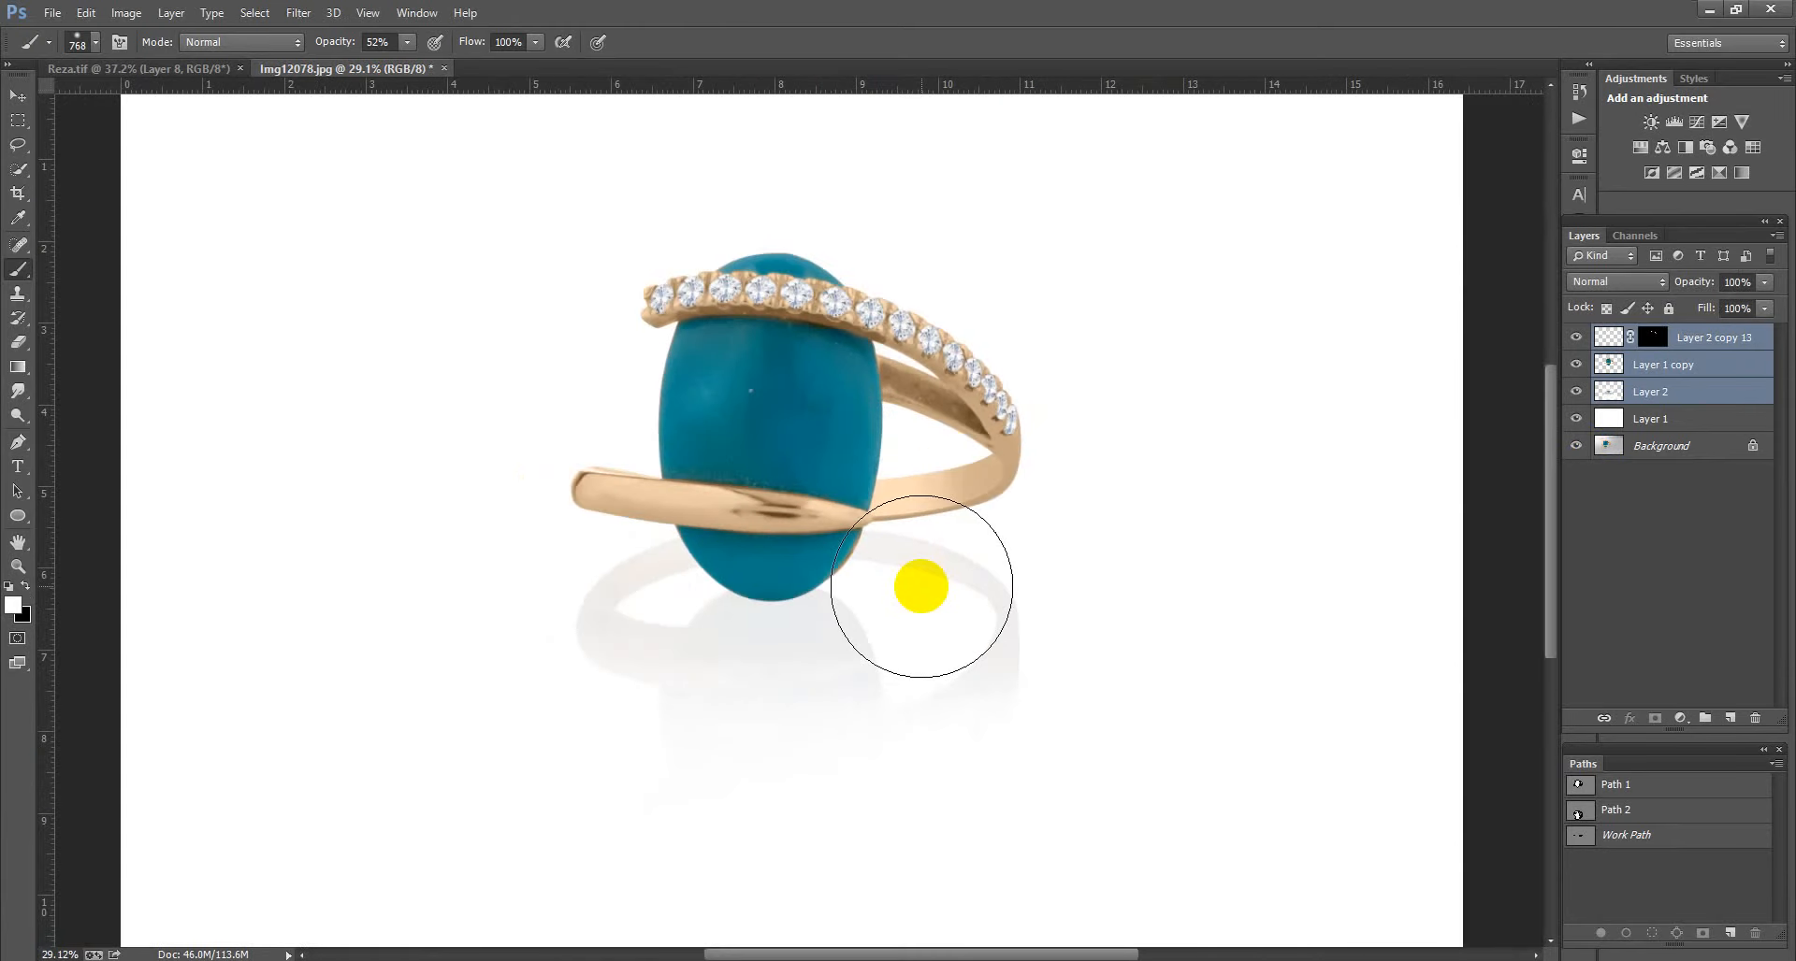
key("v")
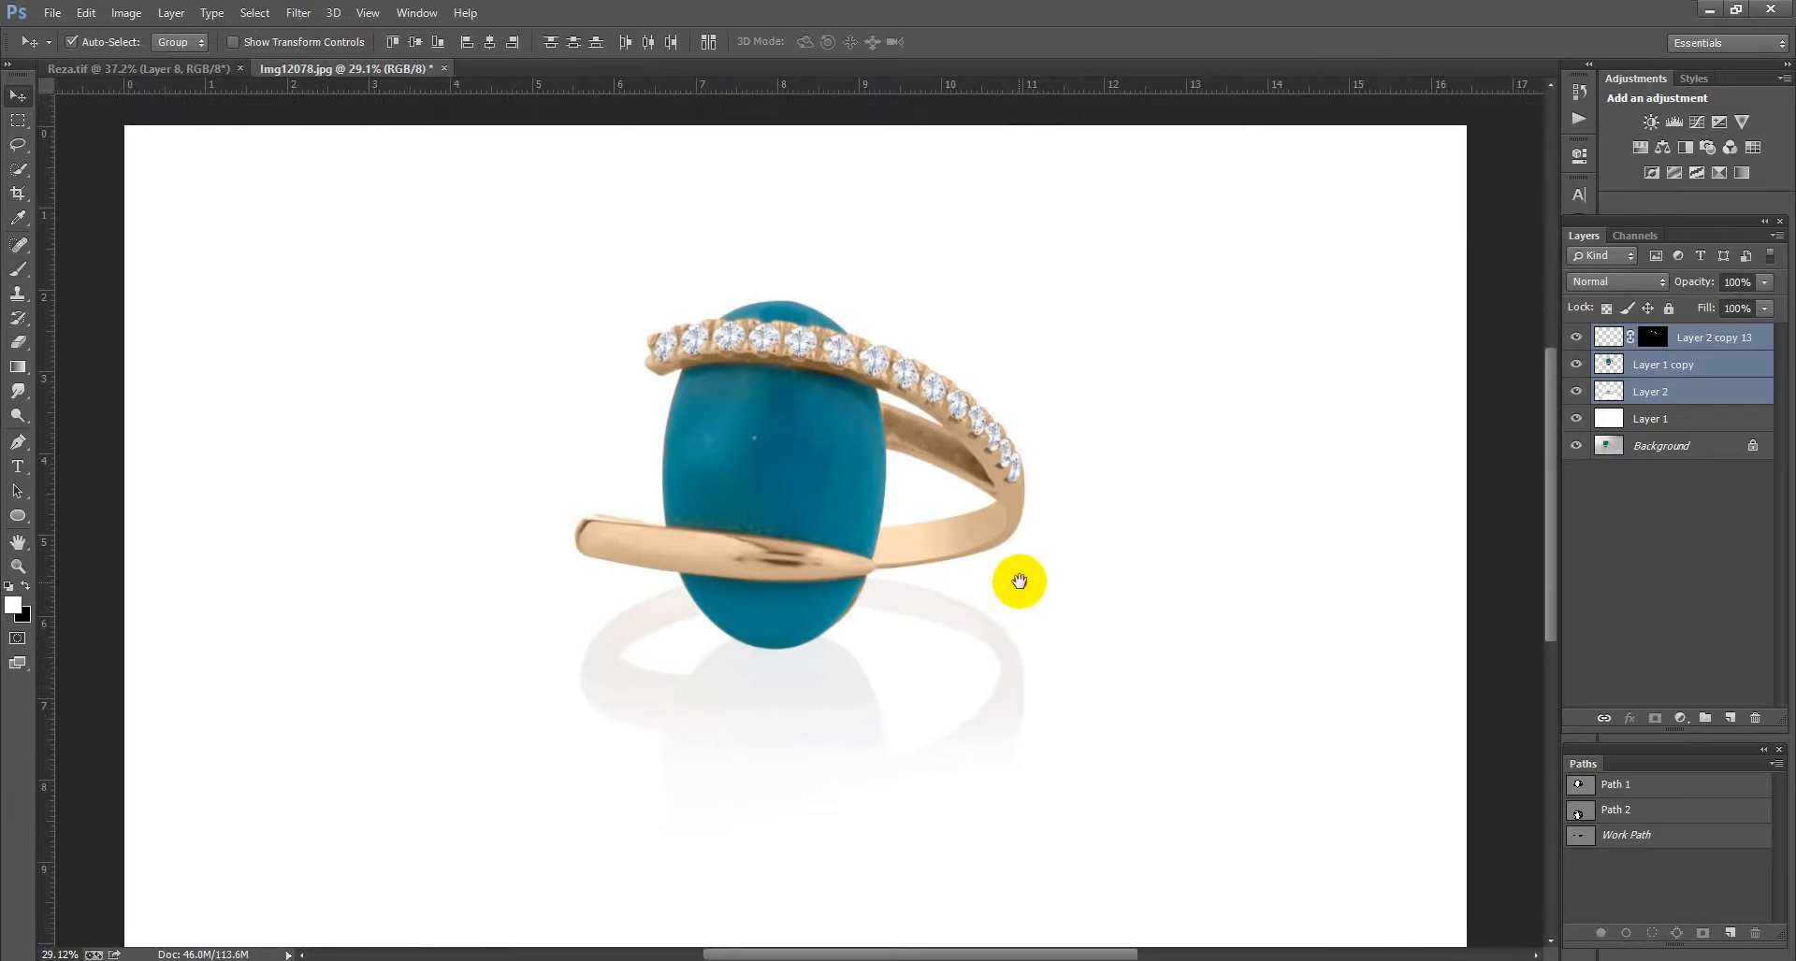
scroll(1016, 578, "down", 2)
scroll(1019, 575, "up", 2)
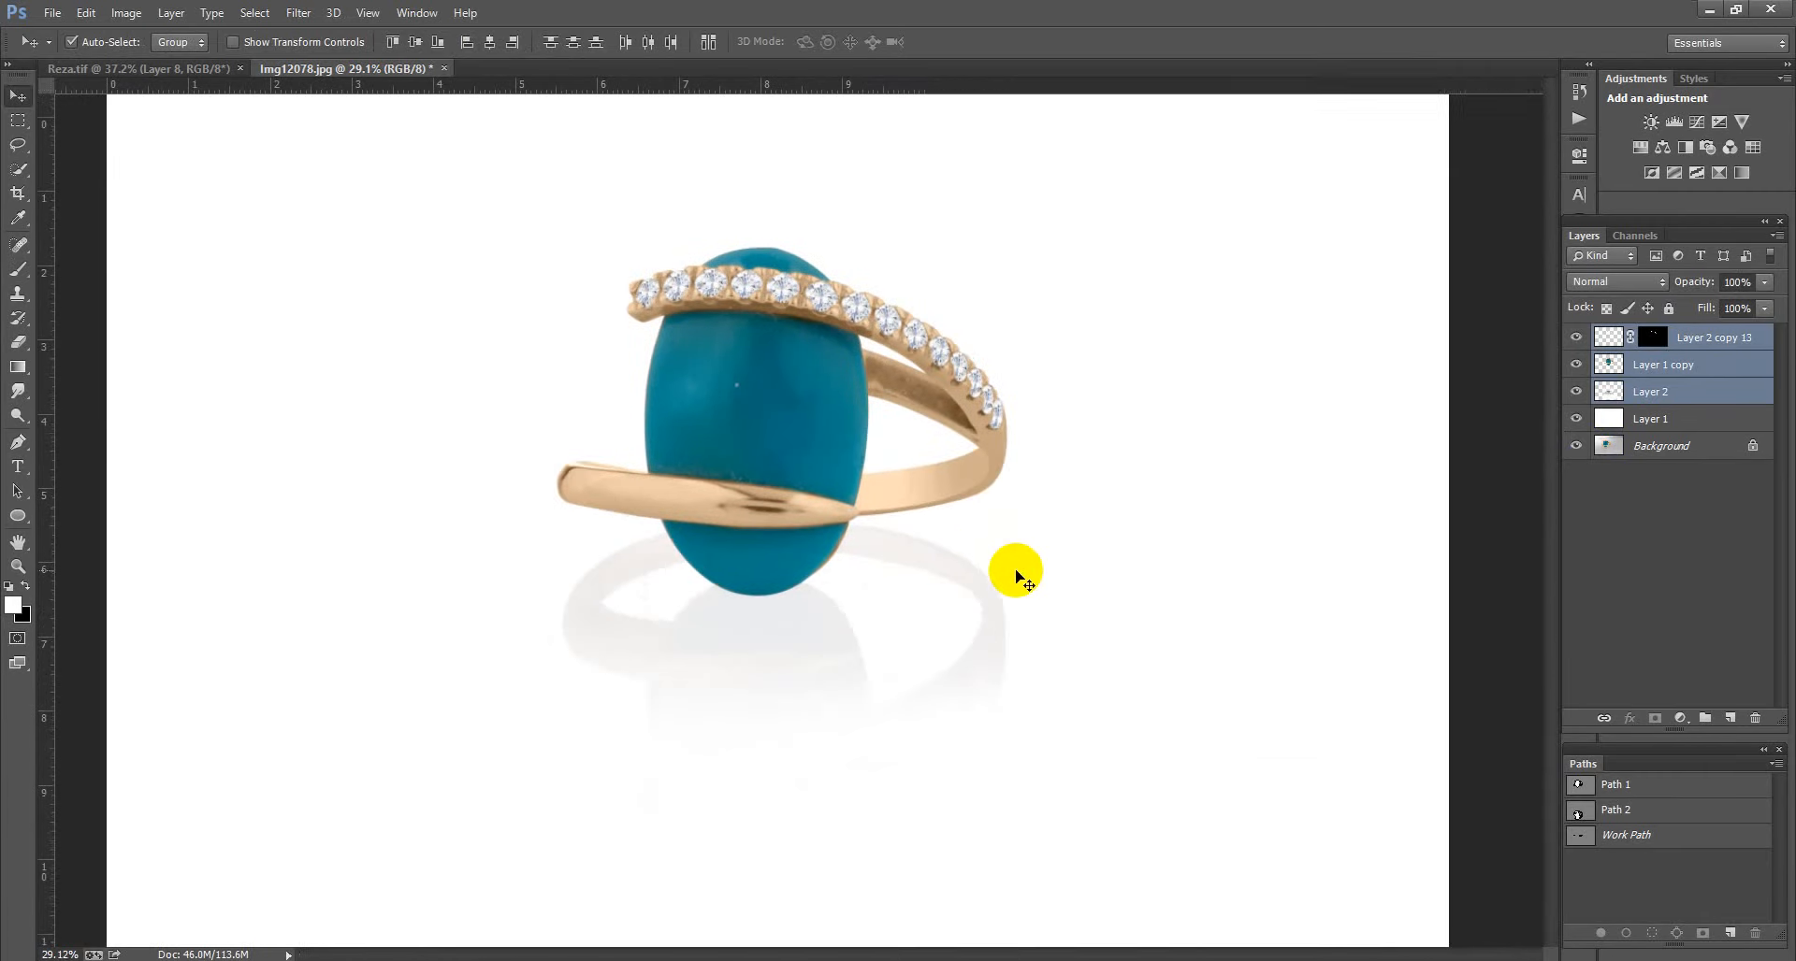
left_click(1578, 446)
left_click(1579, 446, "alt")
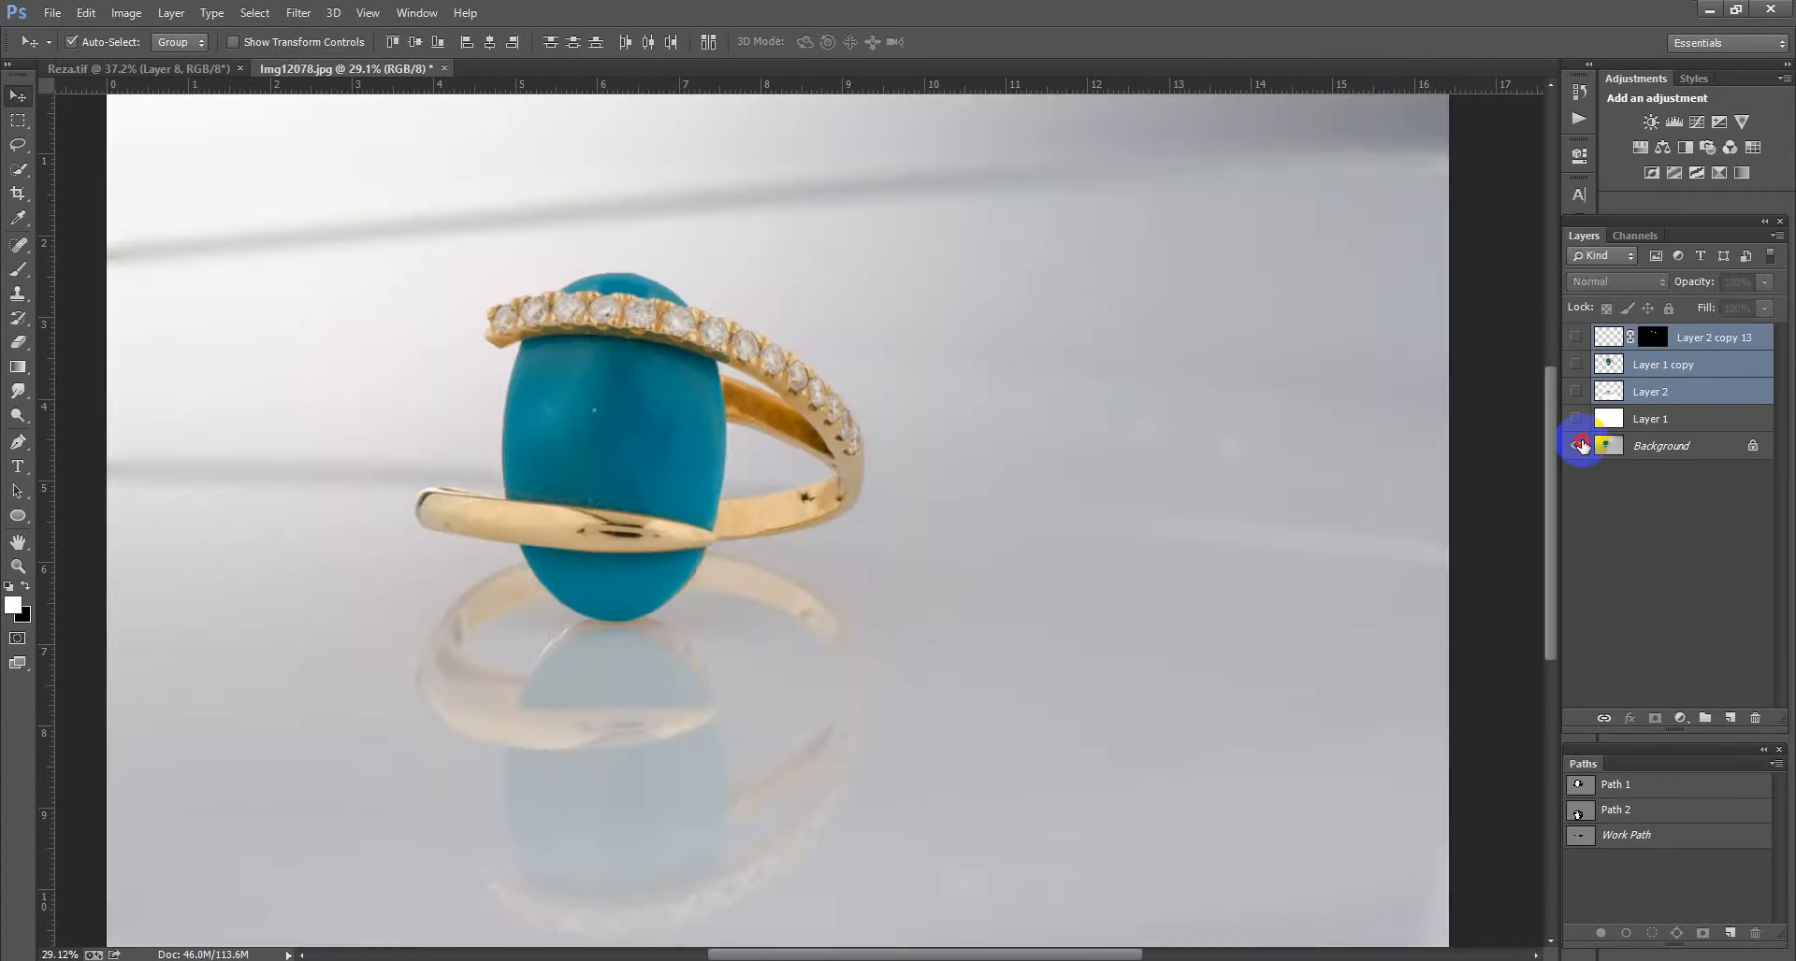
left_click(1579, 446, "alt")
left_click(1578, 446, "alt")
left_click(1579, 446, "alt")
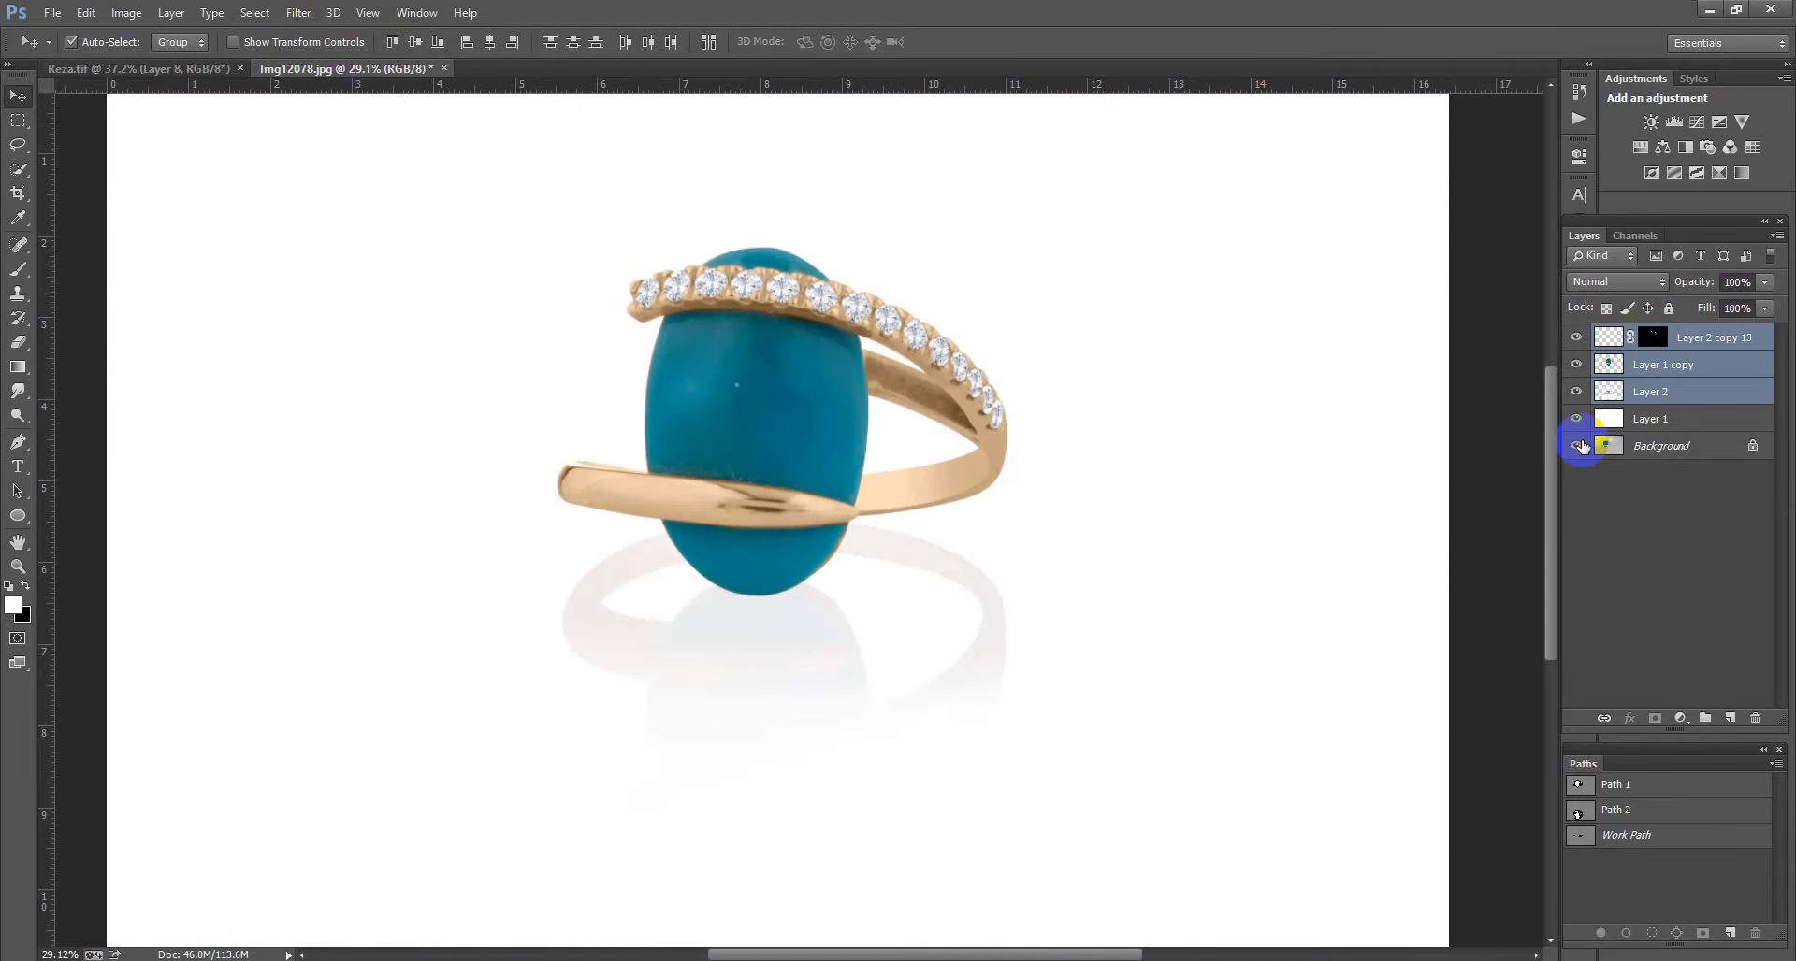
scroll(1087, 535, "down", 3)
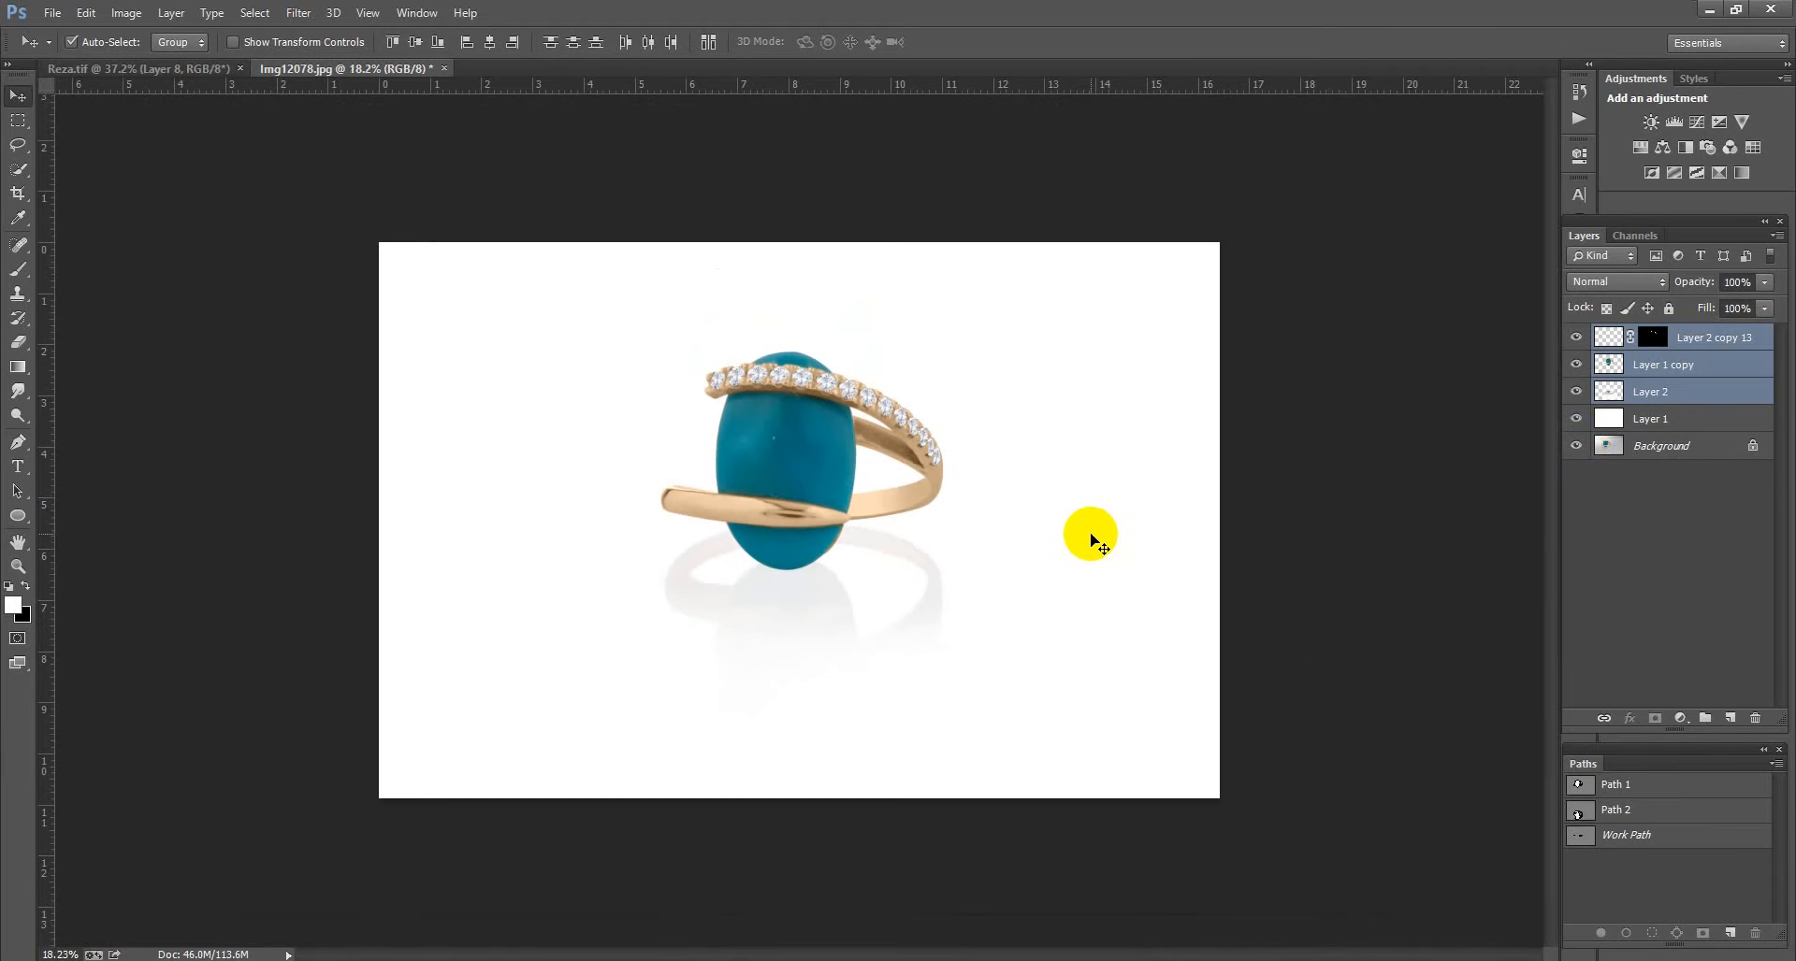